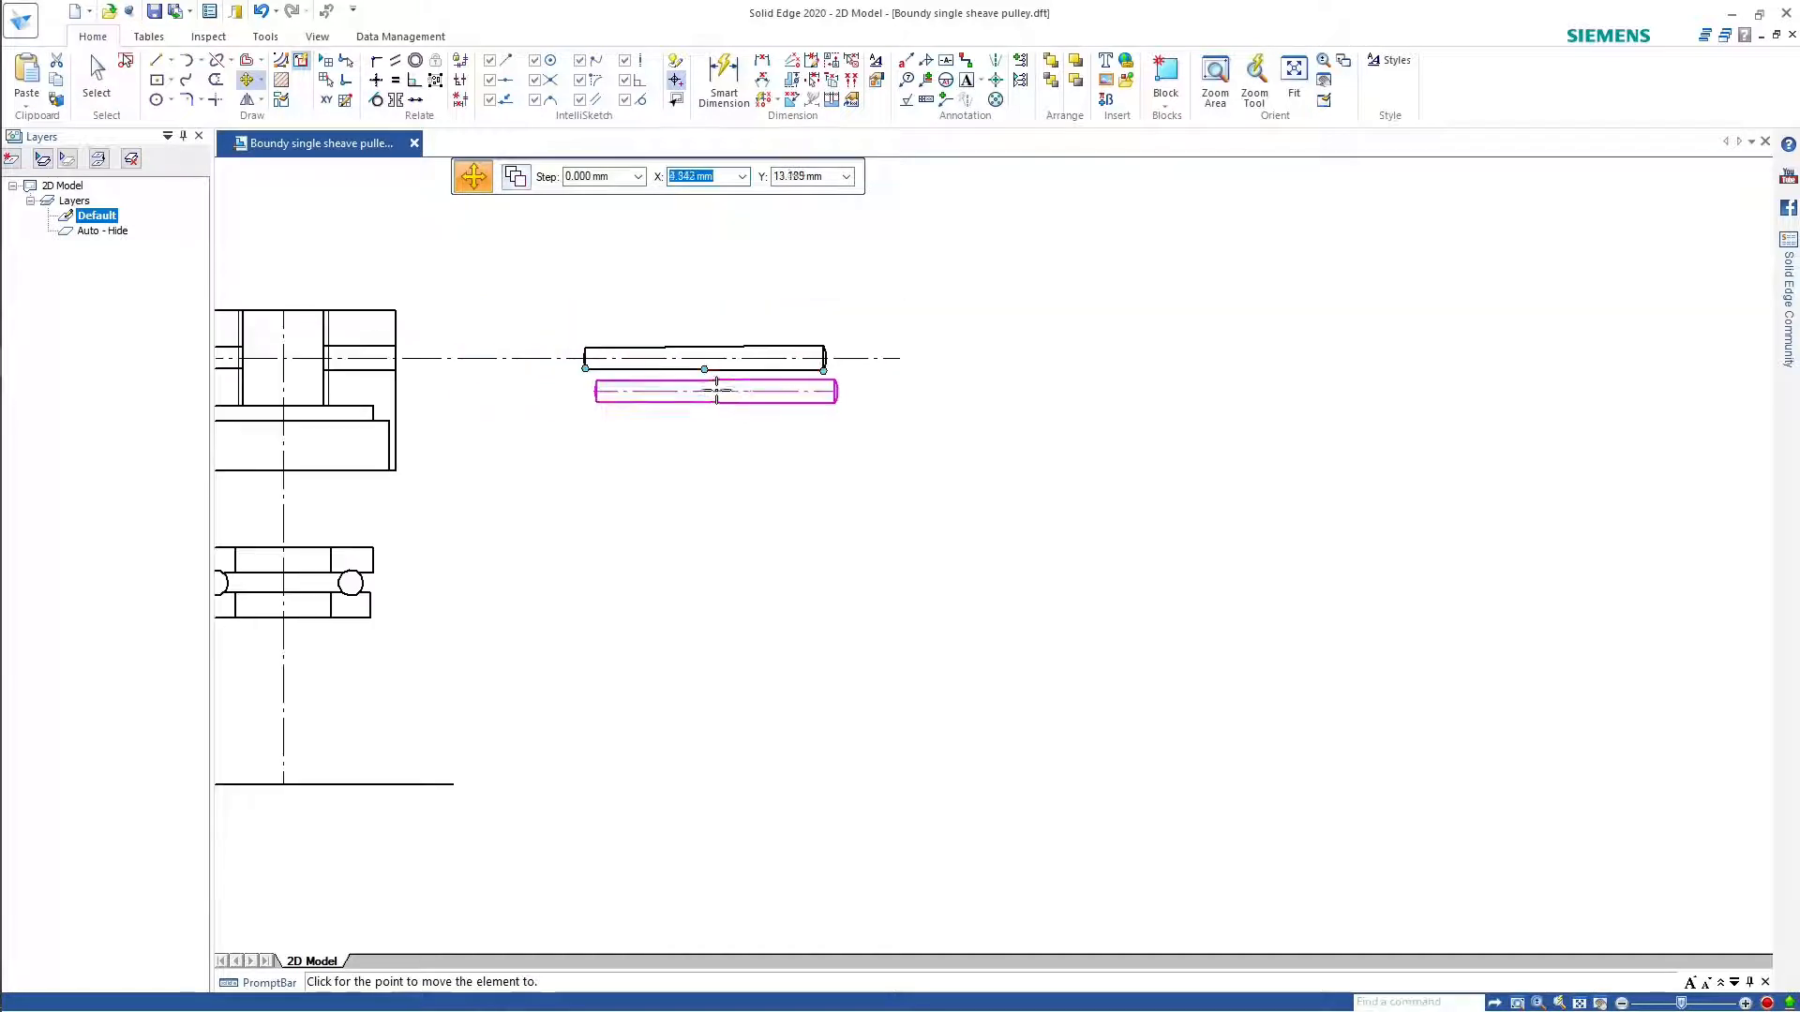
Step: Move the tapered pin outline onto the hook's shank, centred on the midpoint of the upper horizontal line
{"action": "scroll", "coordinate": [579, 736], "scroll_direction": "up", "scroll_amount": 4}
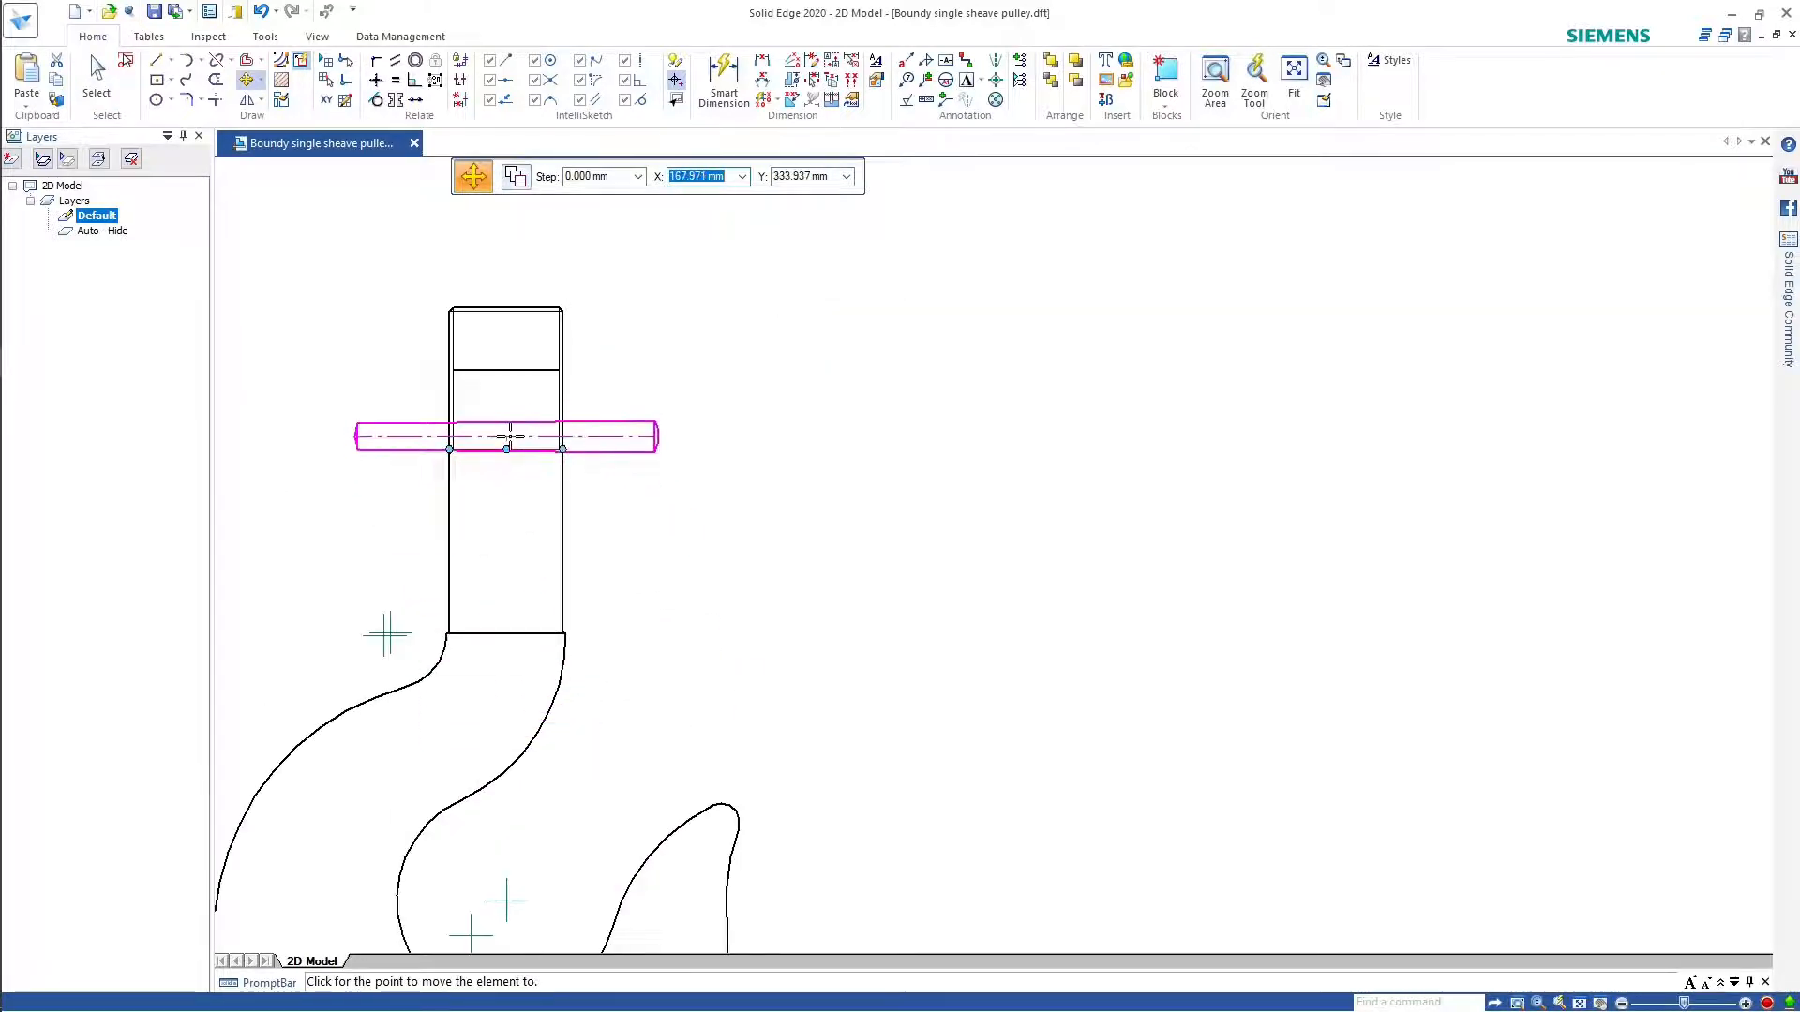
{"action": "left_click", "coordinate": [507, 369]}
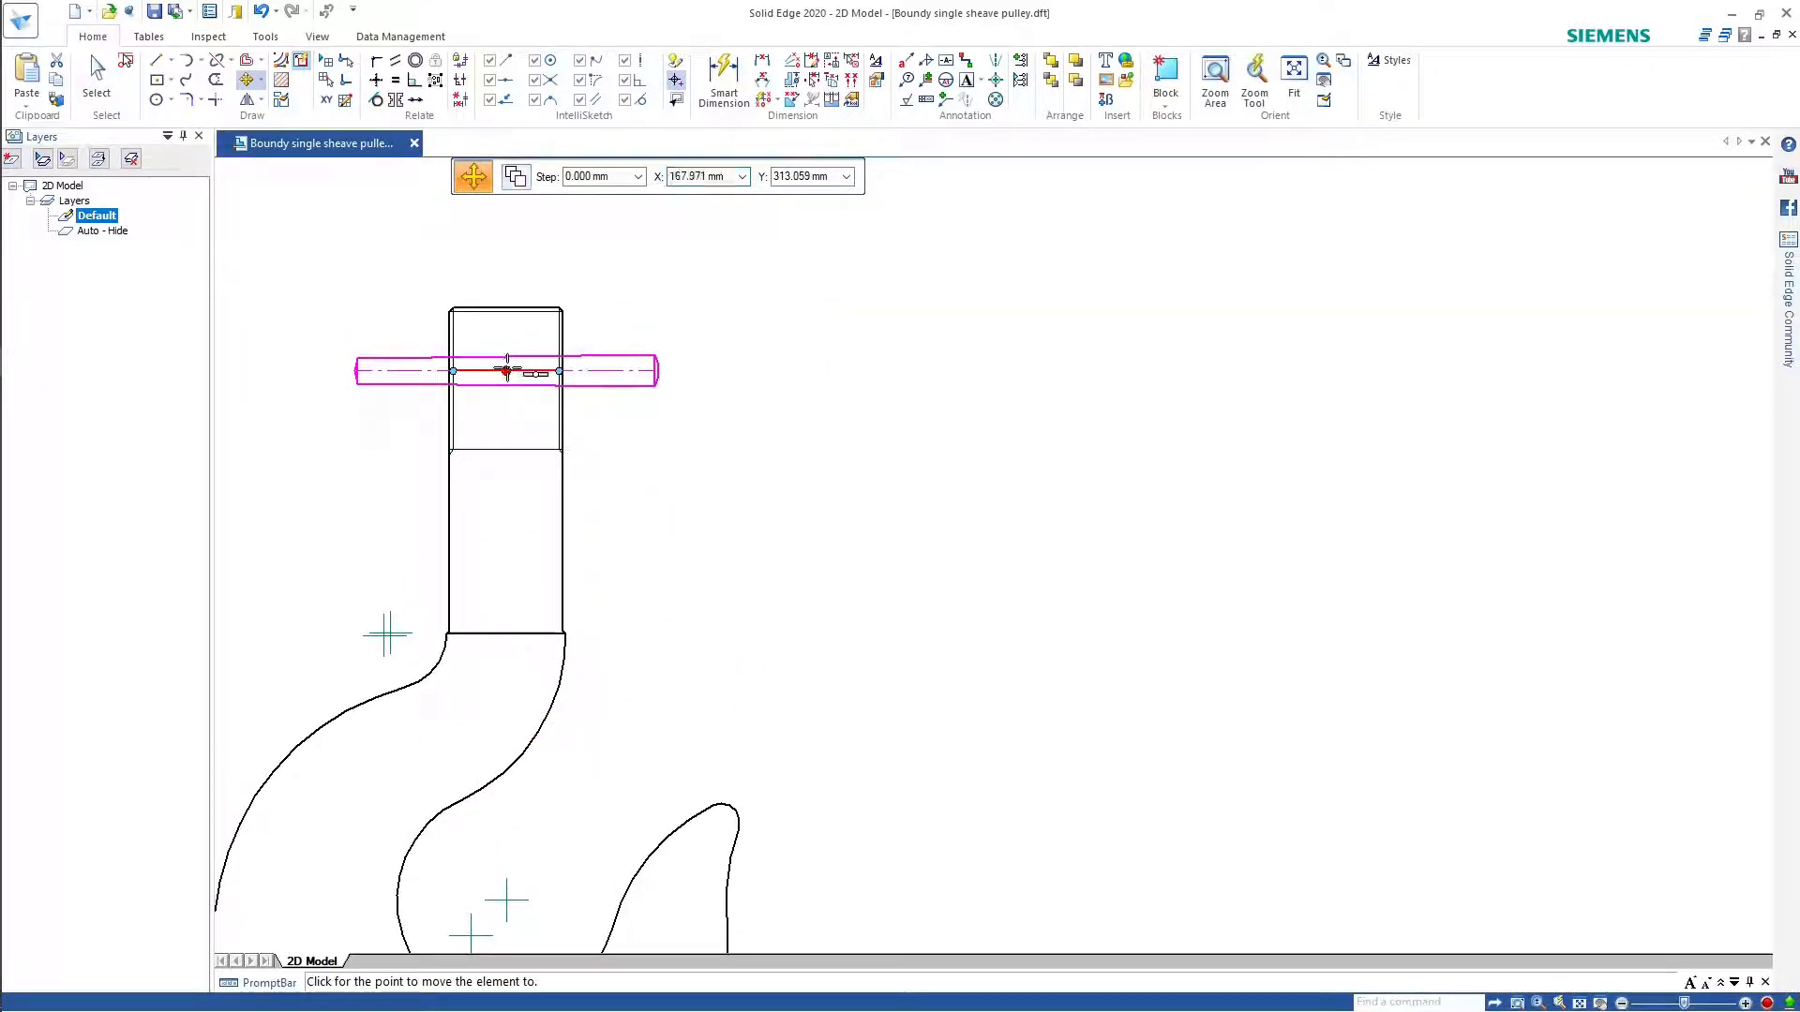
{"action": "key", "text": "Escape"}
{"action": "right_click", "coordinate": [407, 360]}
{"action": "left_click", "coordinate": [376, 359]}
{"action": "scroll", "coordinate": [412, 365], "scroll_direction": "up", "scroll_amount": 5}
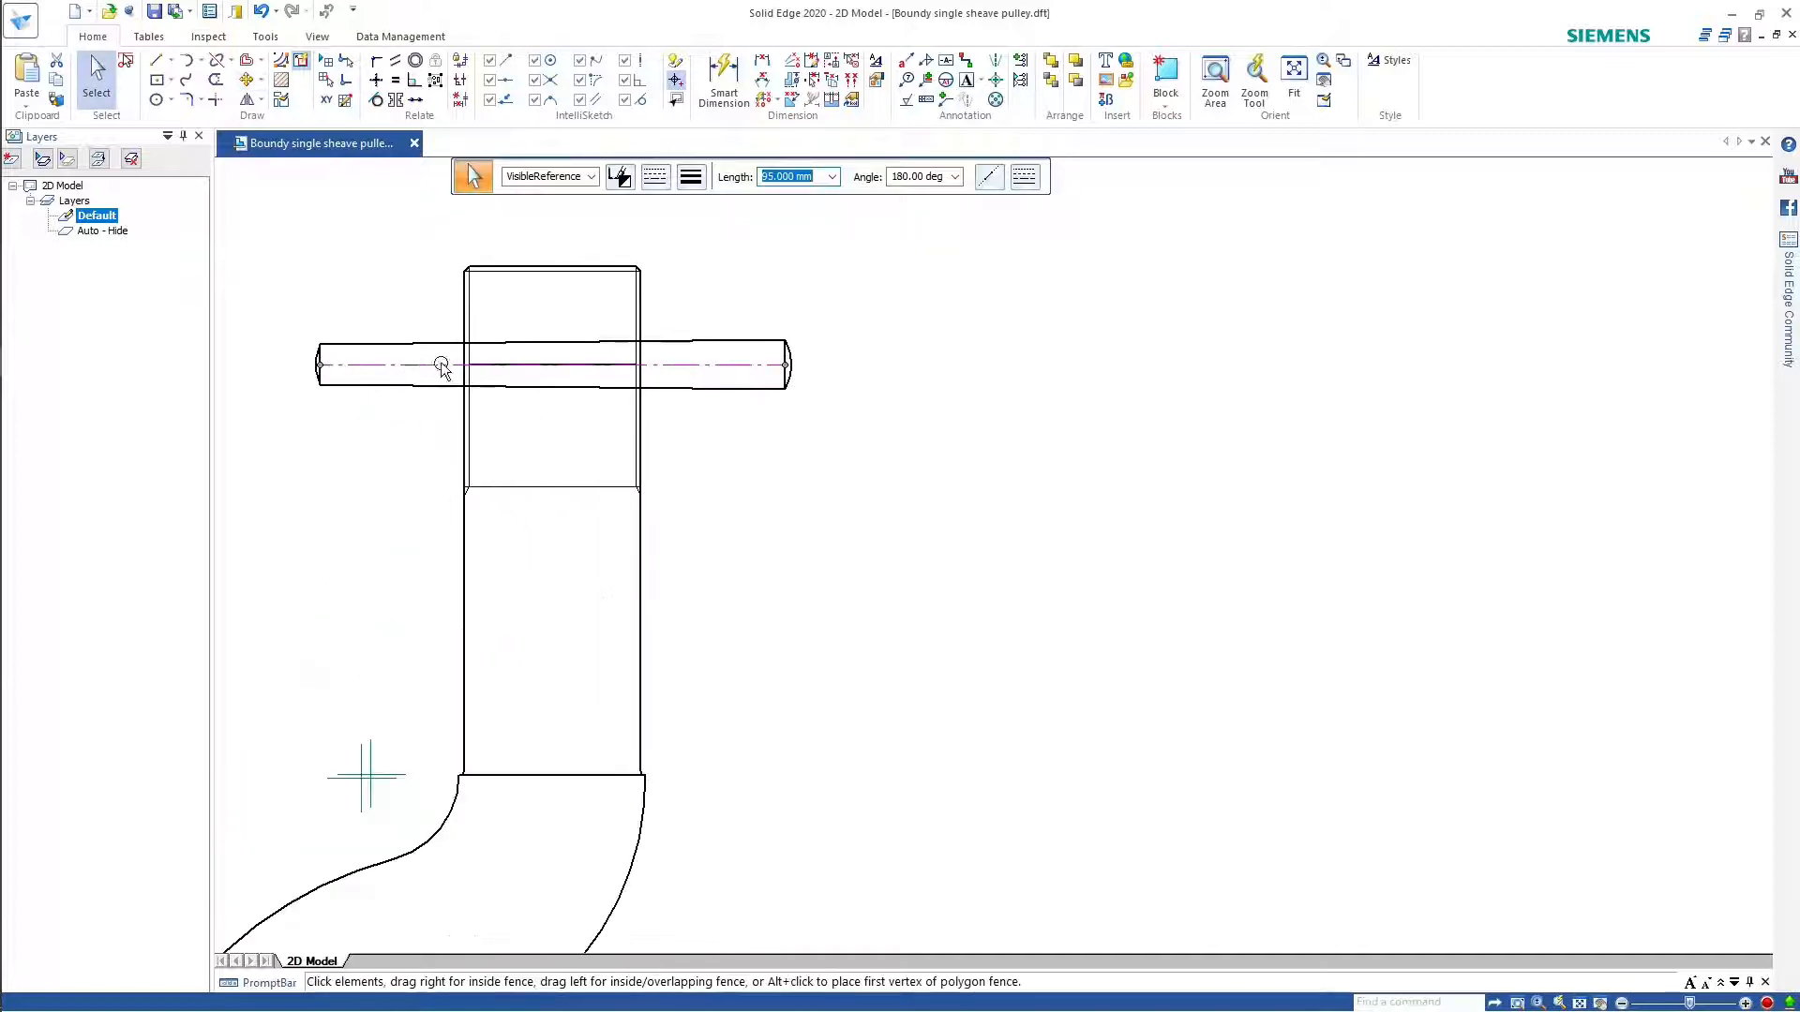
Step: Trim away the tapered pin's outline on both sides of the hook shank, keeping the pin hole edges and centreline
{"action": "key", "text": "t"}
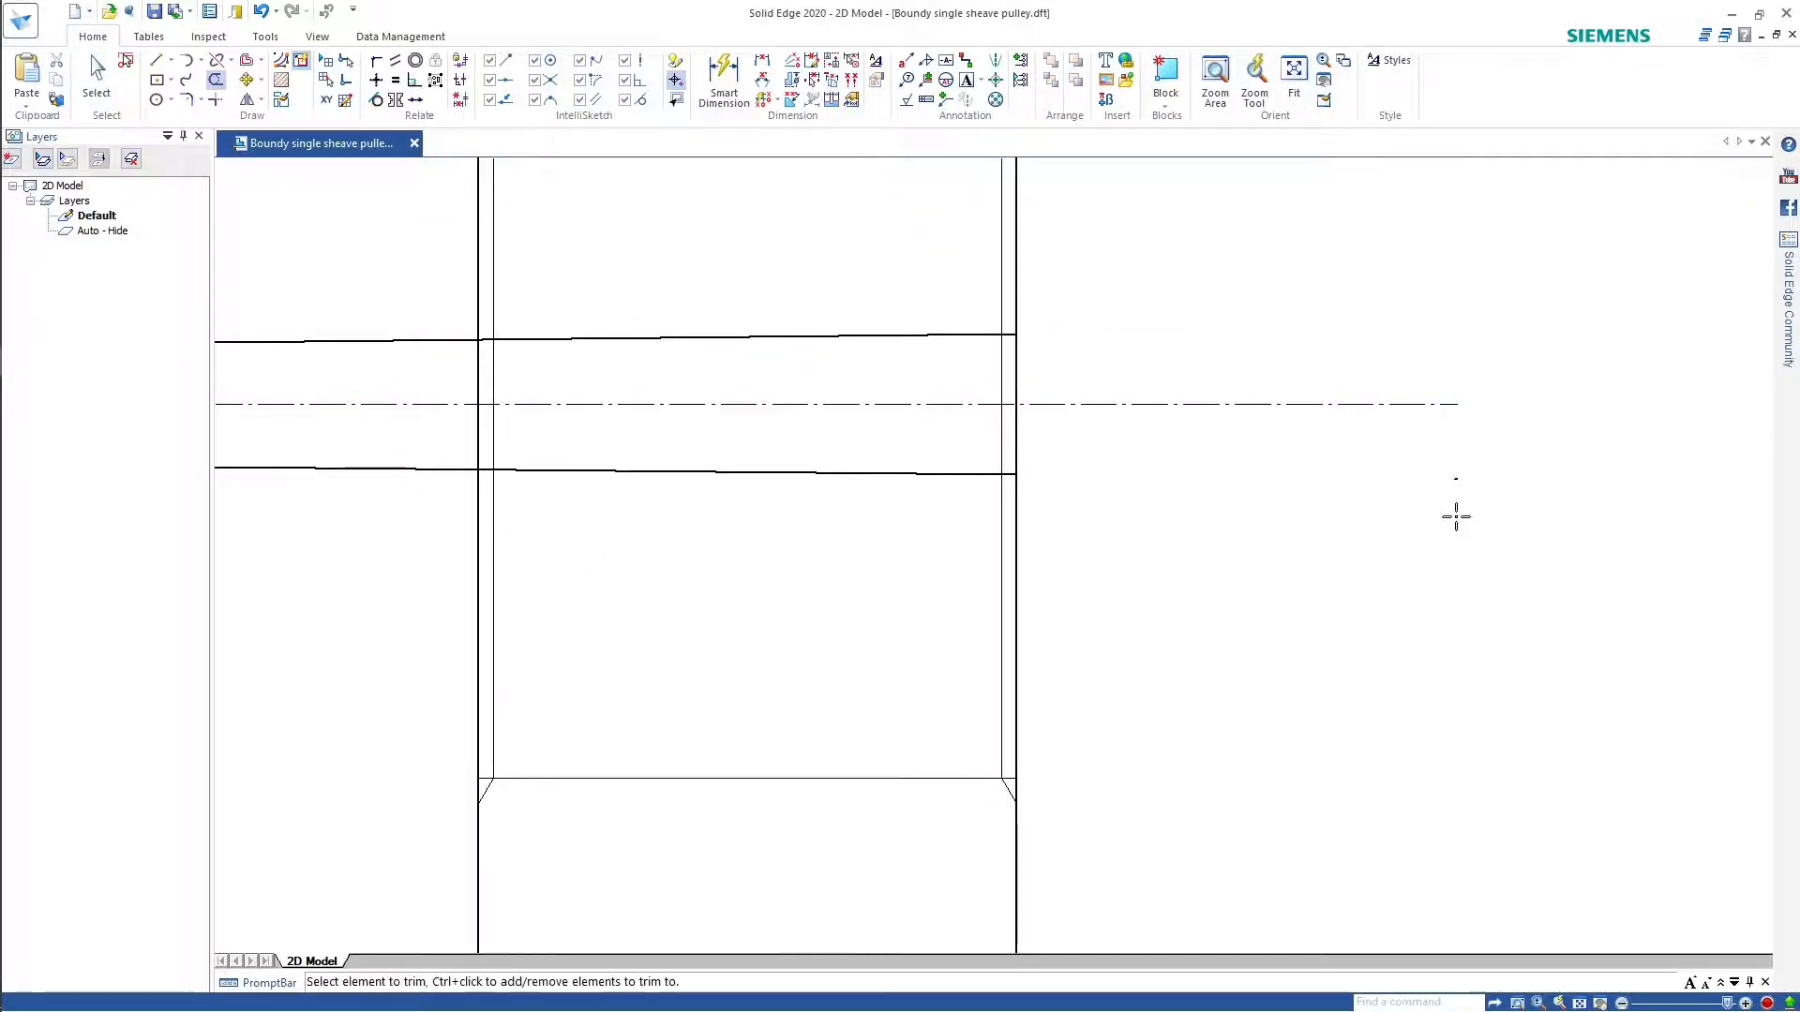
{"action": "left_click", "coordinate": [1456, 479]}
{"action": "scroll", "coordinate": [611, 535], "scroll_direction": "down", "scroll_amount": 2}
{"action": "left_click_drag", "start_coordinate": [422, 425], "coordinate": [333, 457]}
{"action": "scroll", "coordinate": [333, 456], "scroll_direction": "up", "scroll_amount": 3}
{"action": "scroll", "coordinate": [1093, 595], "scroll_direction": "down", "scroll_amount": 2}
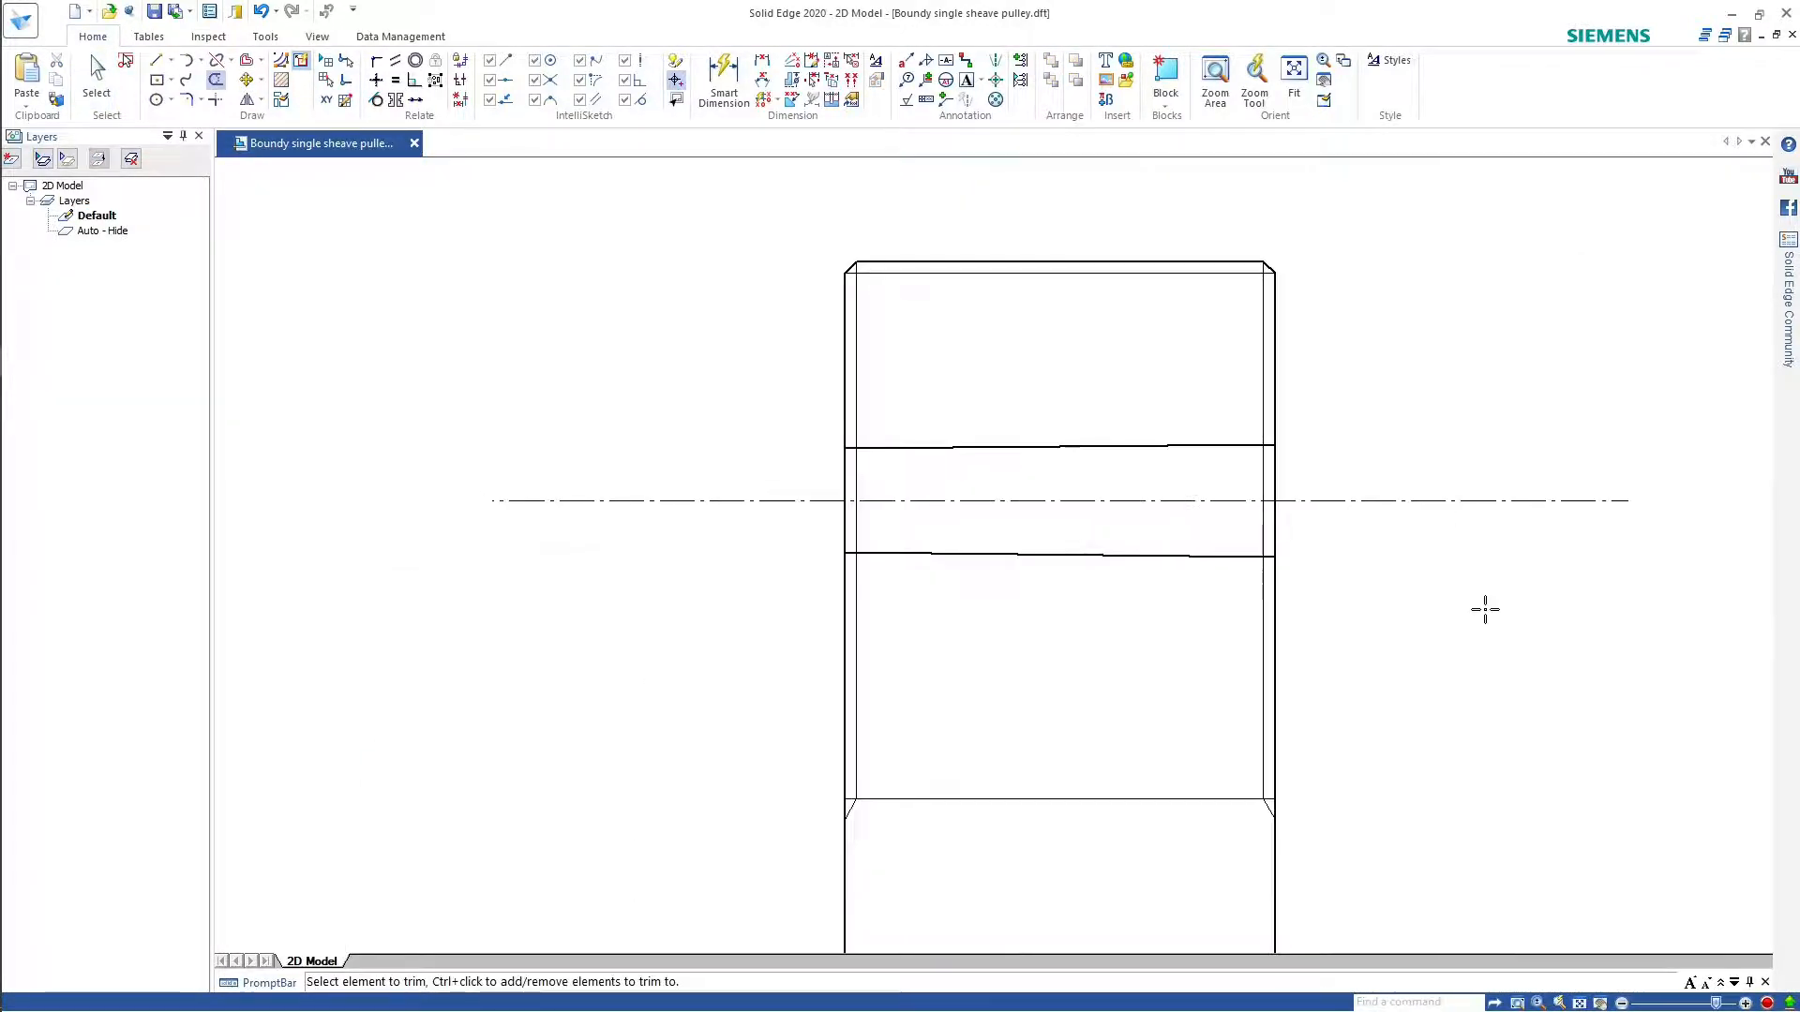
{"action": "scroll", "coordinate": [1471, 603], "scroll_direction": "down", "scroll_amount": 3}
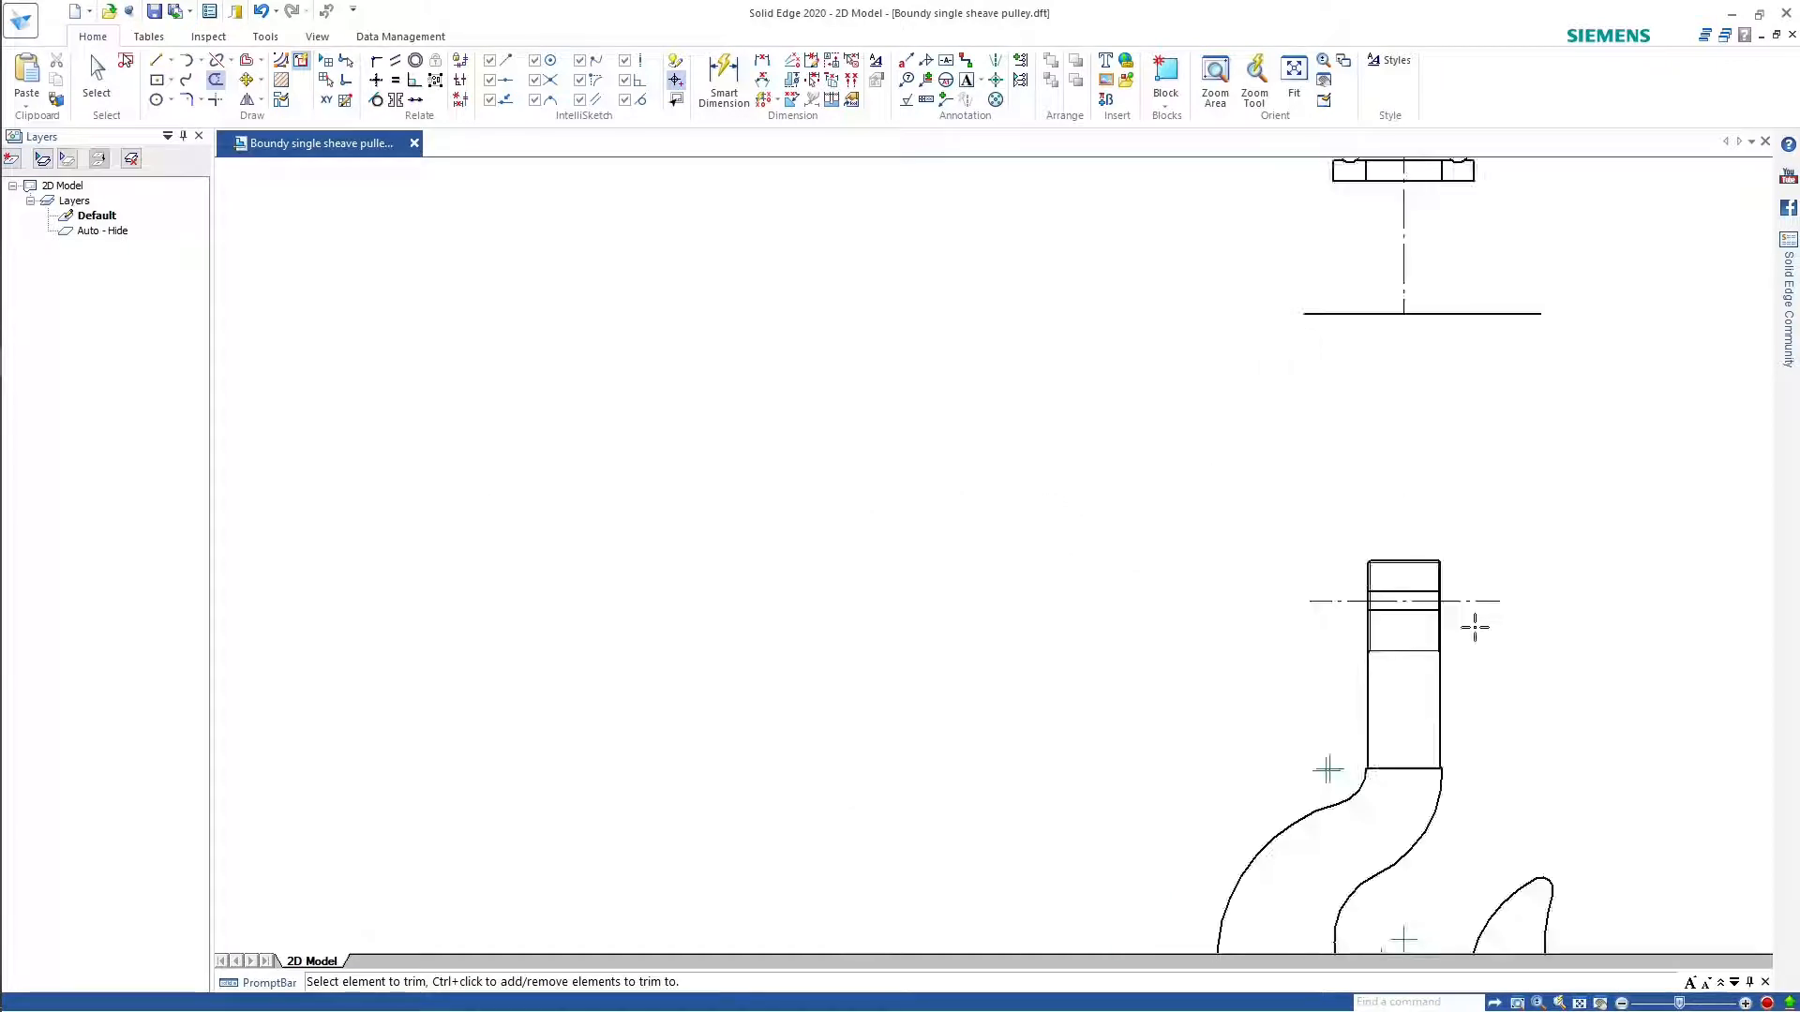
{"action": "scroll", "coordinate": [1475, 627], "scroll_direction": "down", "scroll_amount": 2}
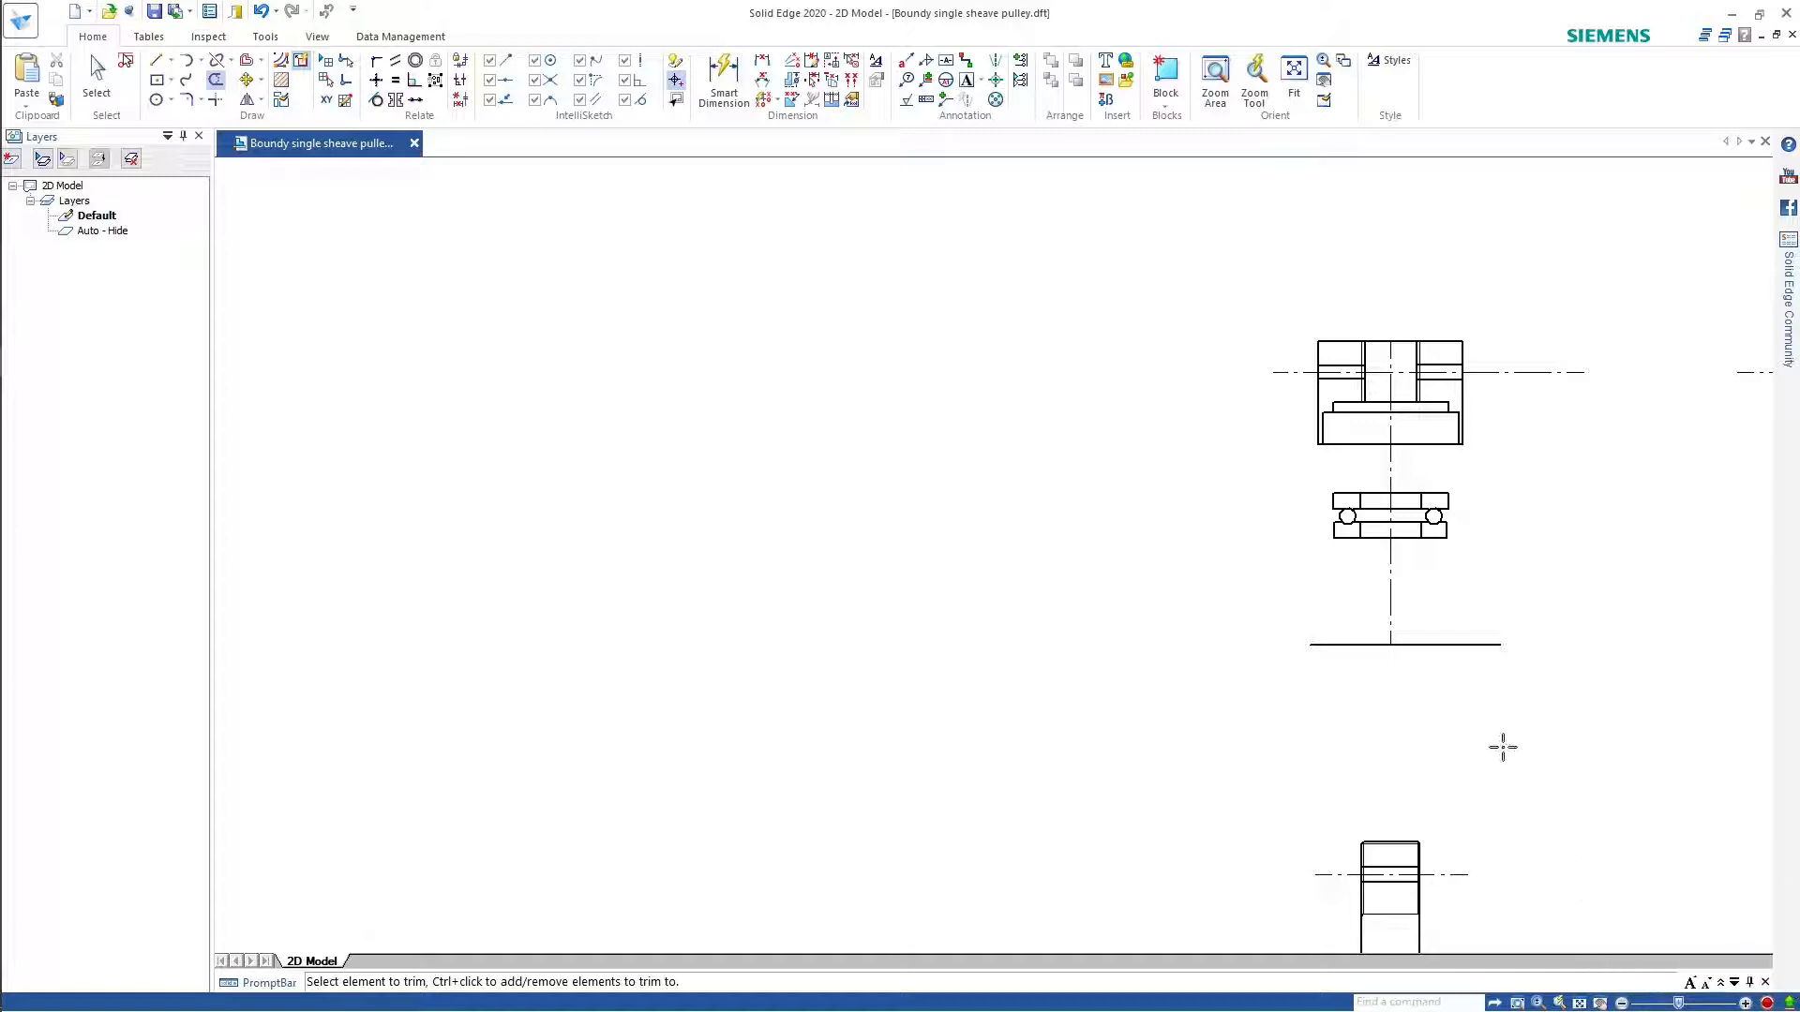
Step: Draw a longer horizontal line across the centreline axis, further below the thrust bearing than the existing one
{"action": "scroll", "coordinate": [1488, 689], "scroll_direction": "up", "scroll_amount": 4}
{"action": "left_click", "coordinate": [157, 60]}
{"action": "left_click", "coordinate": [940, 883]}
{"action": "left_click", "coordinate": [1582, 883]}
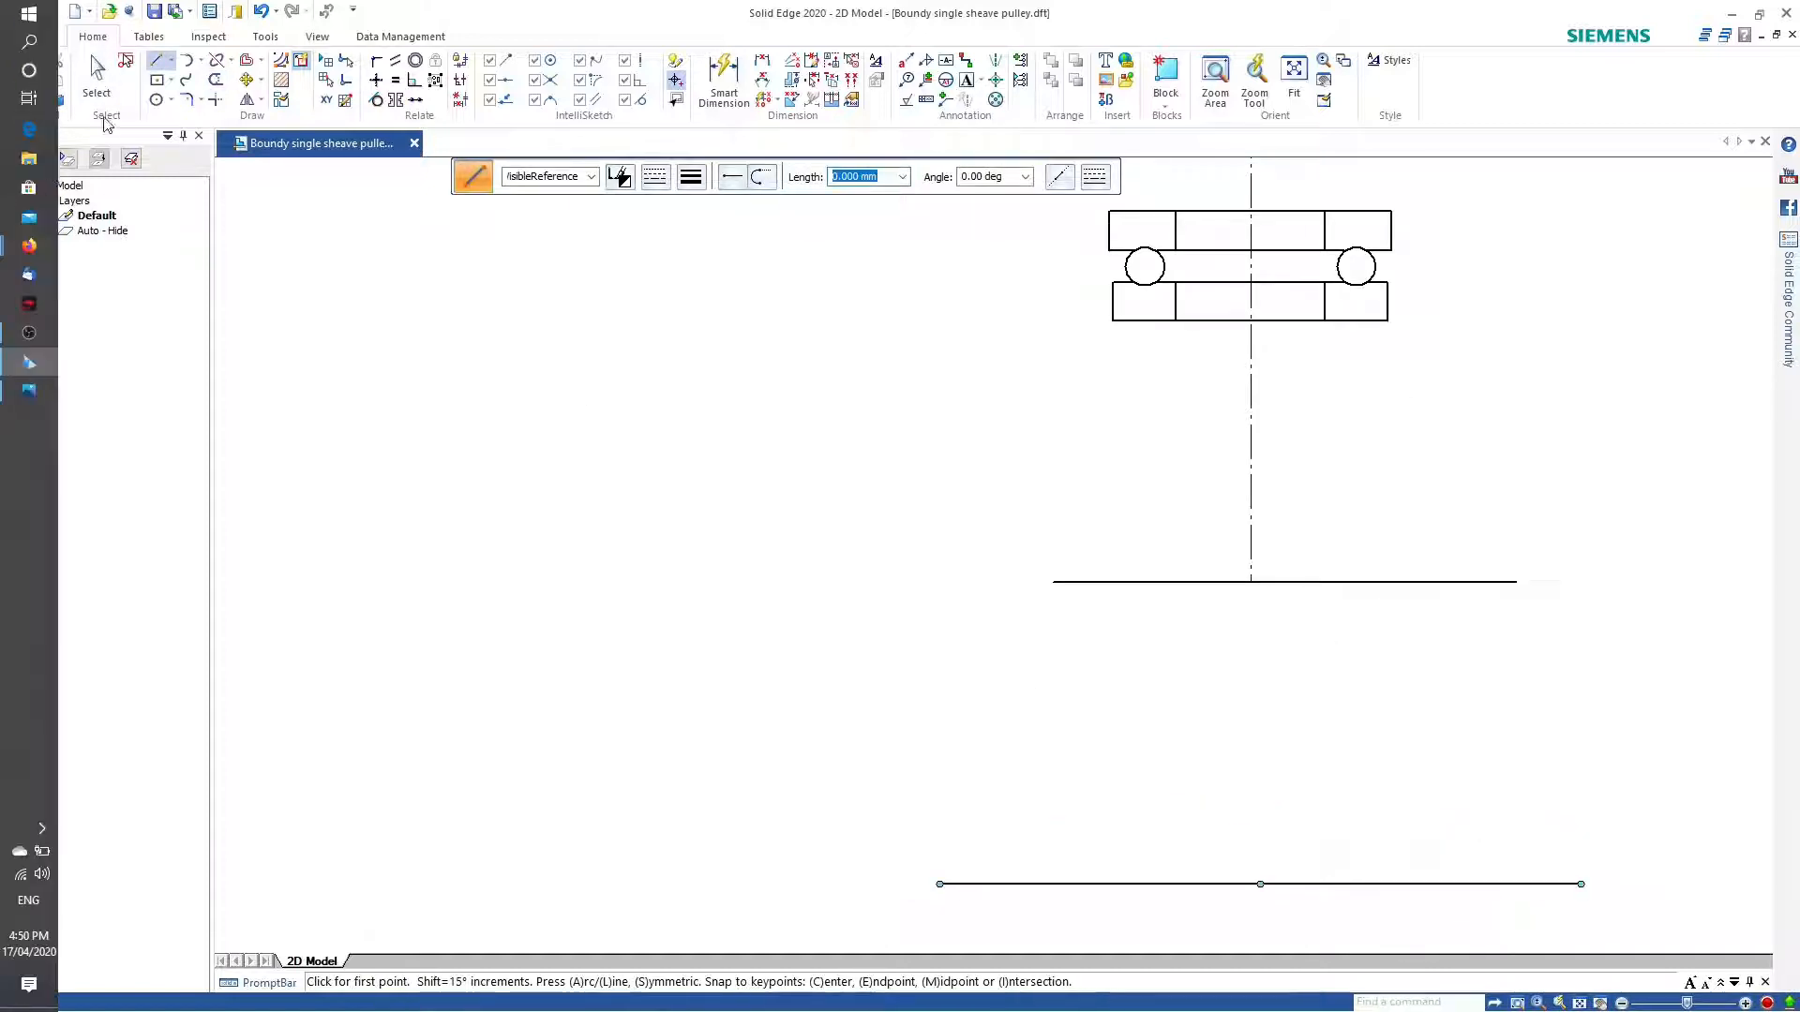
Step: Delete the old horizontal line below the thrust bearing and extend the vertical centreline down to the new line
{"action": "left_click", "coordinate": [97, 75]}
{"action": "left_click", "coordinate": [1295, 581]}
{"action": "key", "text": "Delete"}
{"action": "left_click", "coordinate": [230, 60]}
{"action": "left_click", "coordinate": [260, 99]}
{"action": "left_click", "coordinate": [1251, 548]}
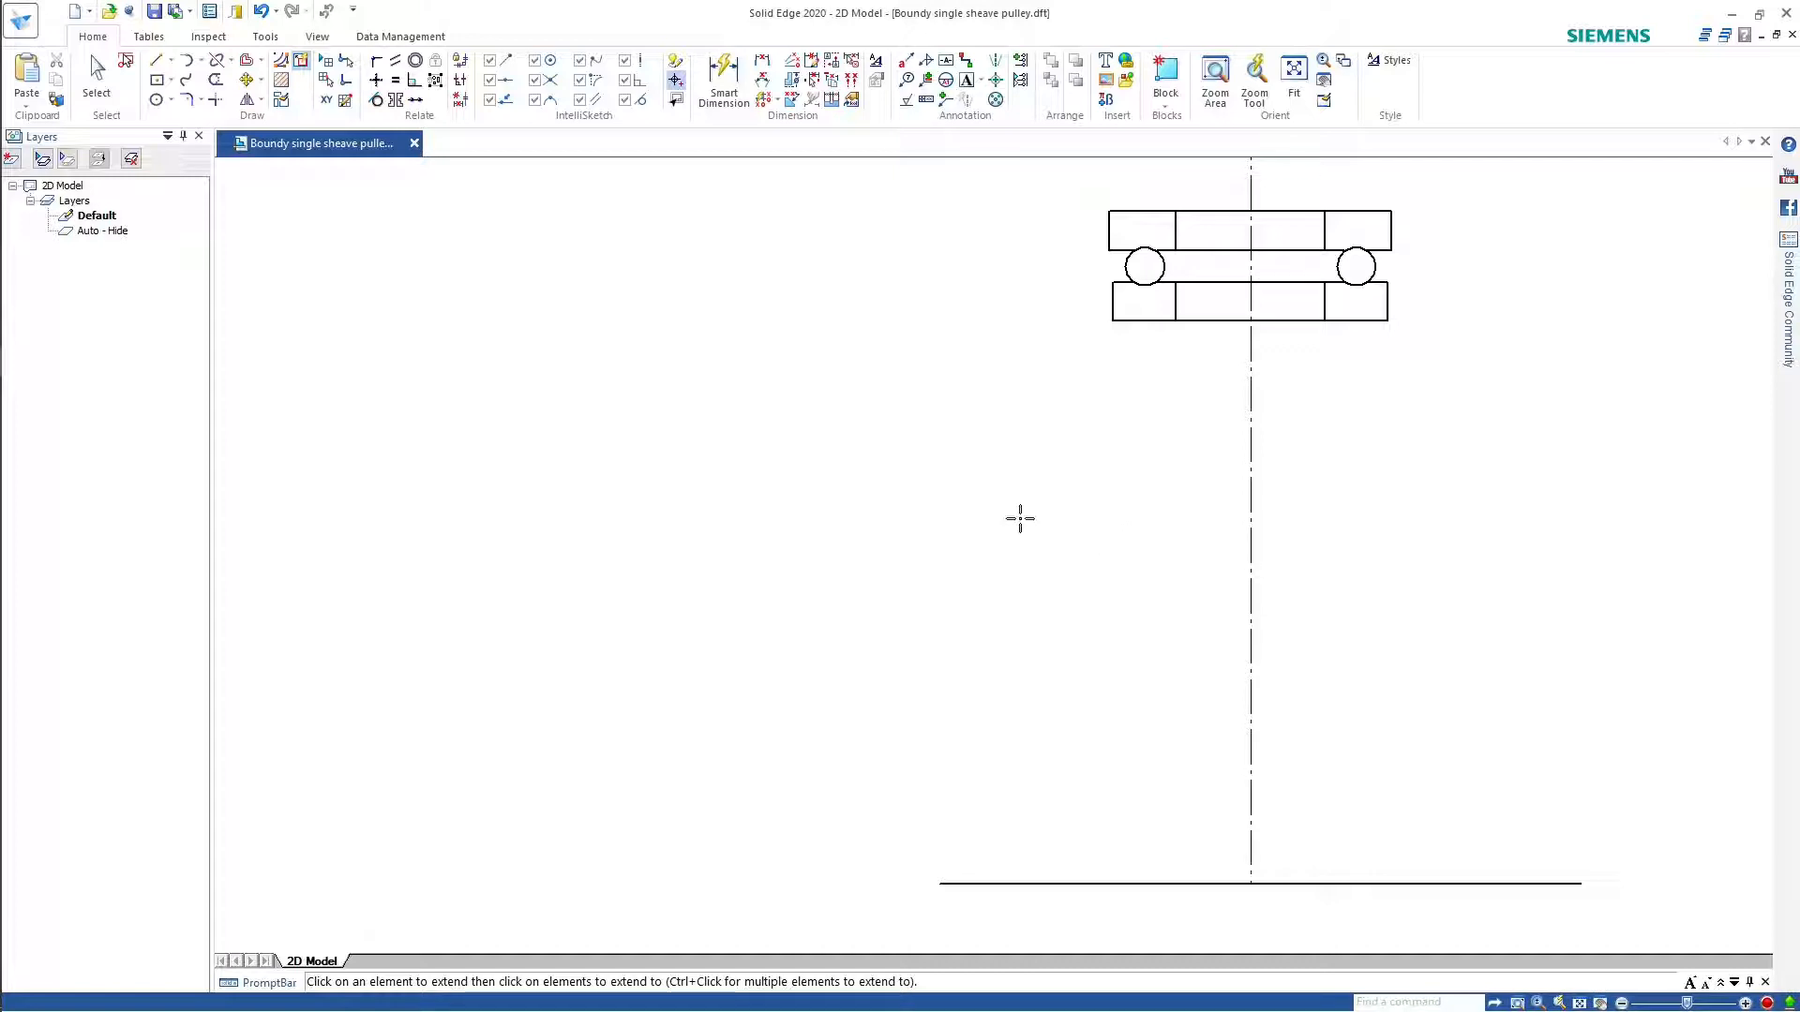
Step: Draw a 99 mm wide, 45 mm high rectangle centred on the vertical centreline between the bearing and the horizontal line
{"action": "left_click", "coordinate": [156, 80]}
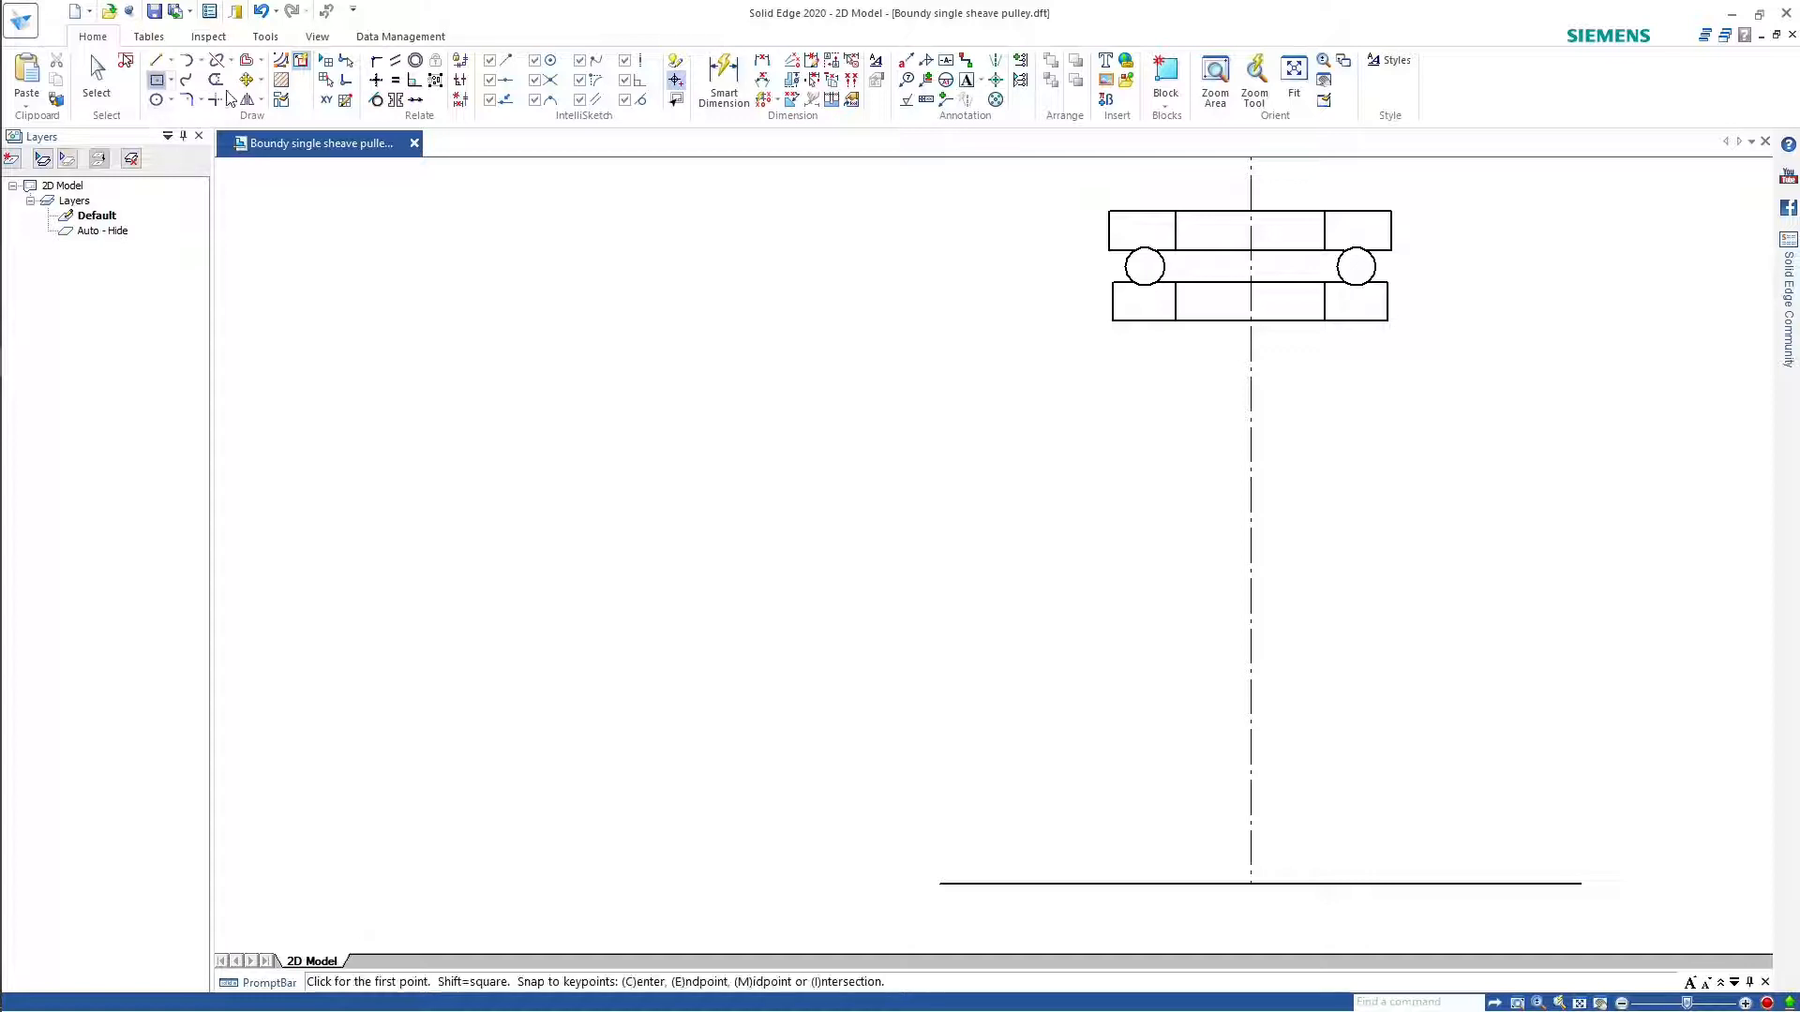
{"action": "left_click", "coordinate": [1250, 617]}
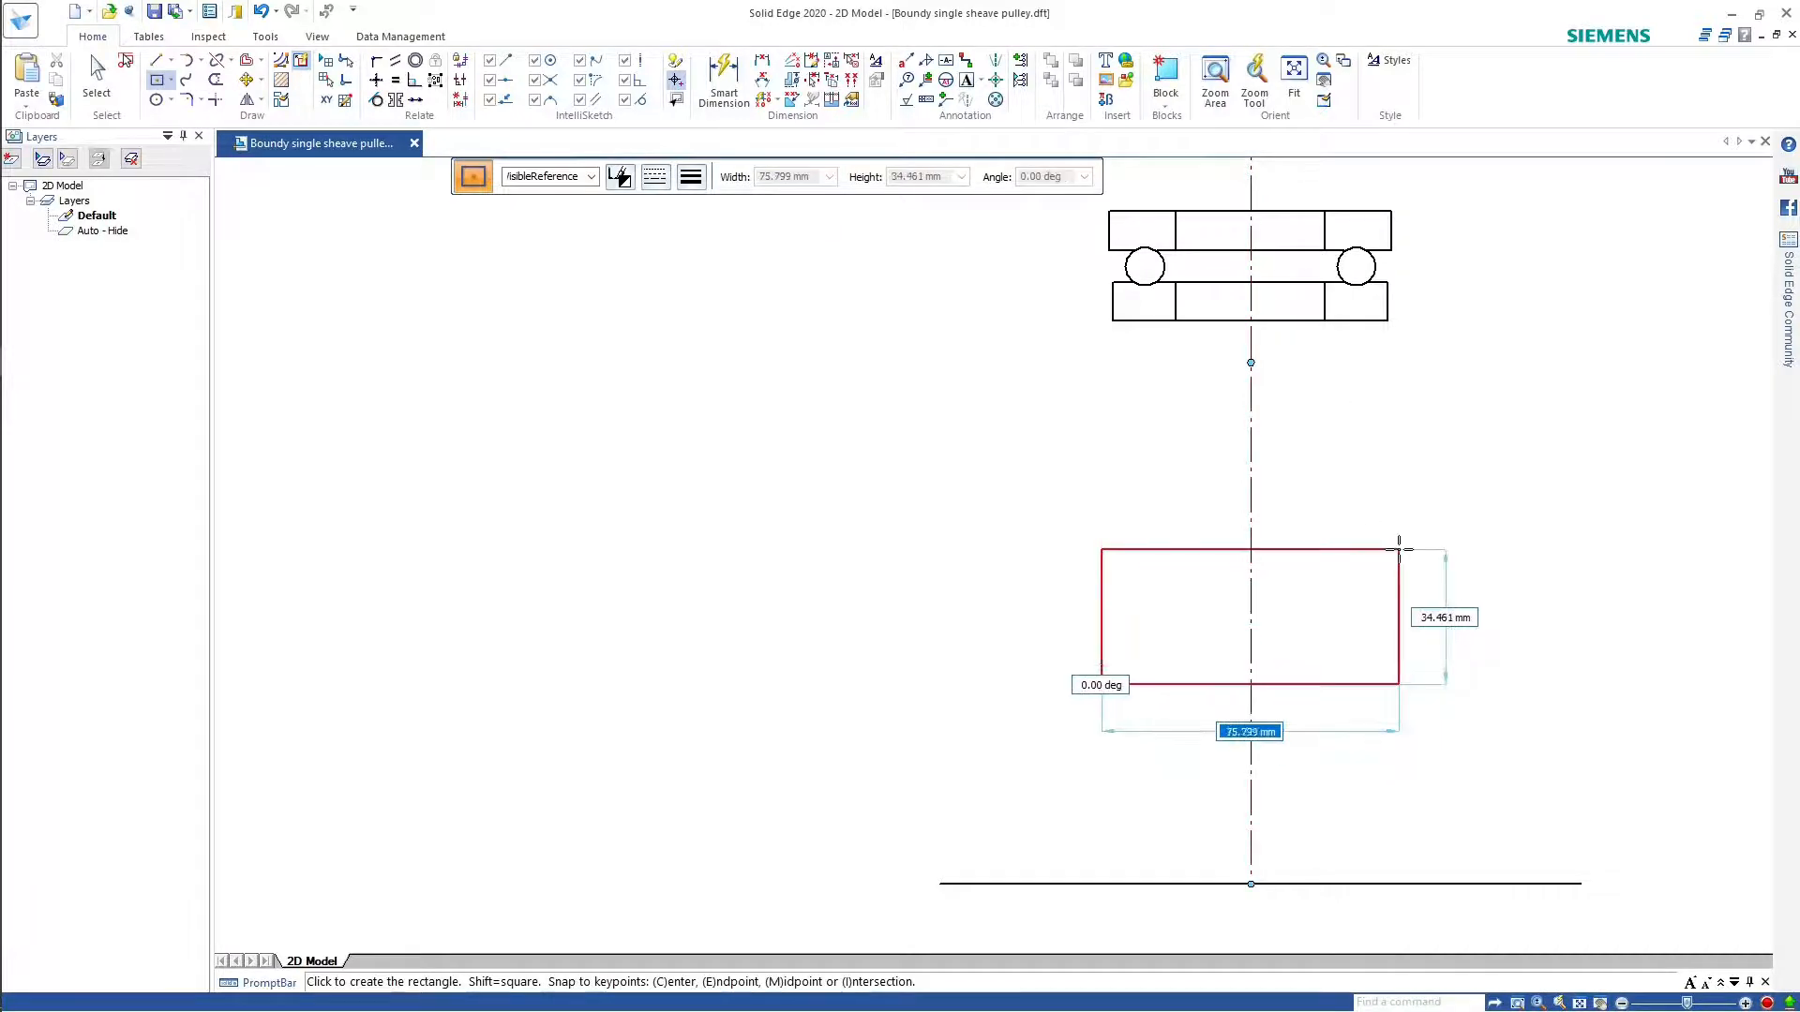
{"action": "type", "text": "99"}
{"action": "key", "text": "Tab"}
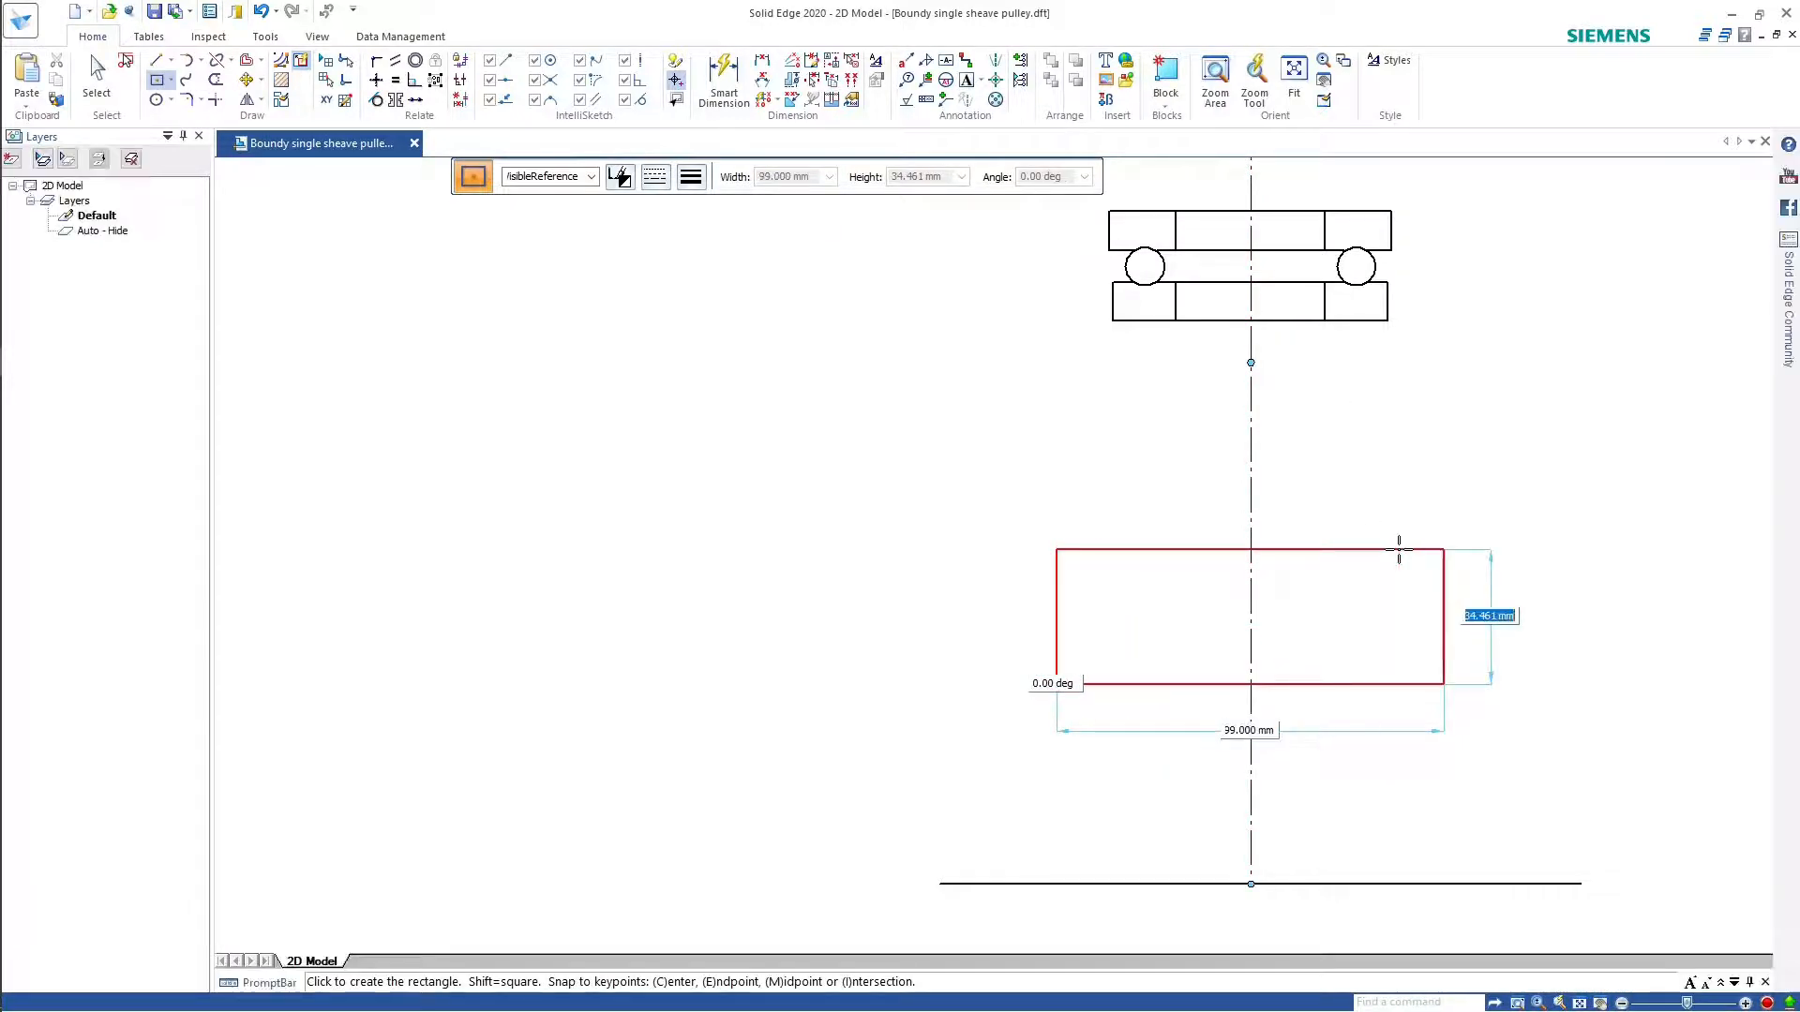
{"action": "type", "text": "45"}
{"action": "key", "text": "Return"}
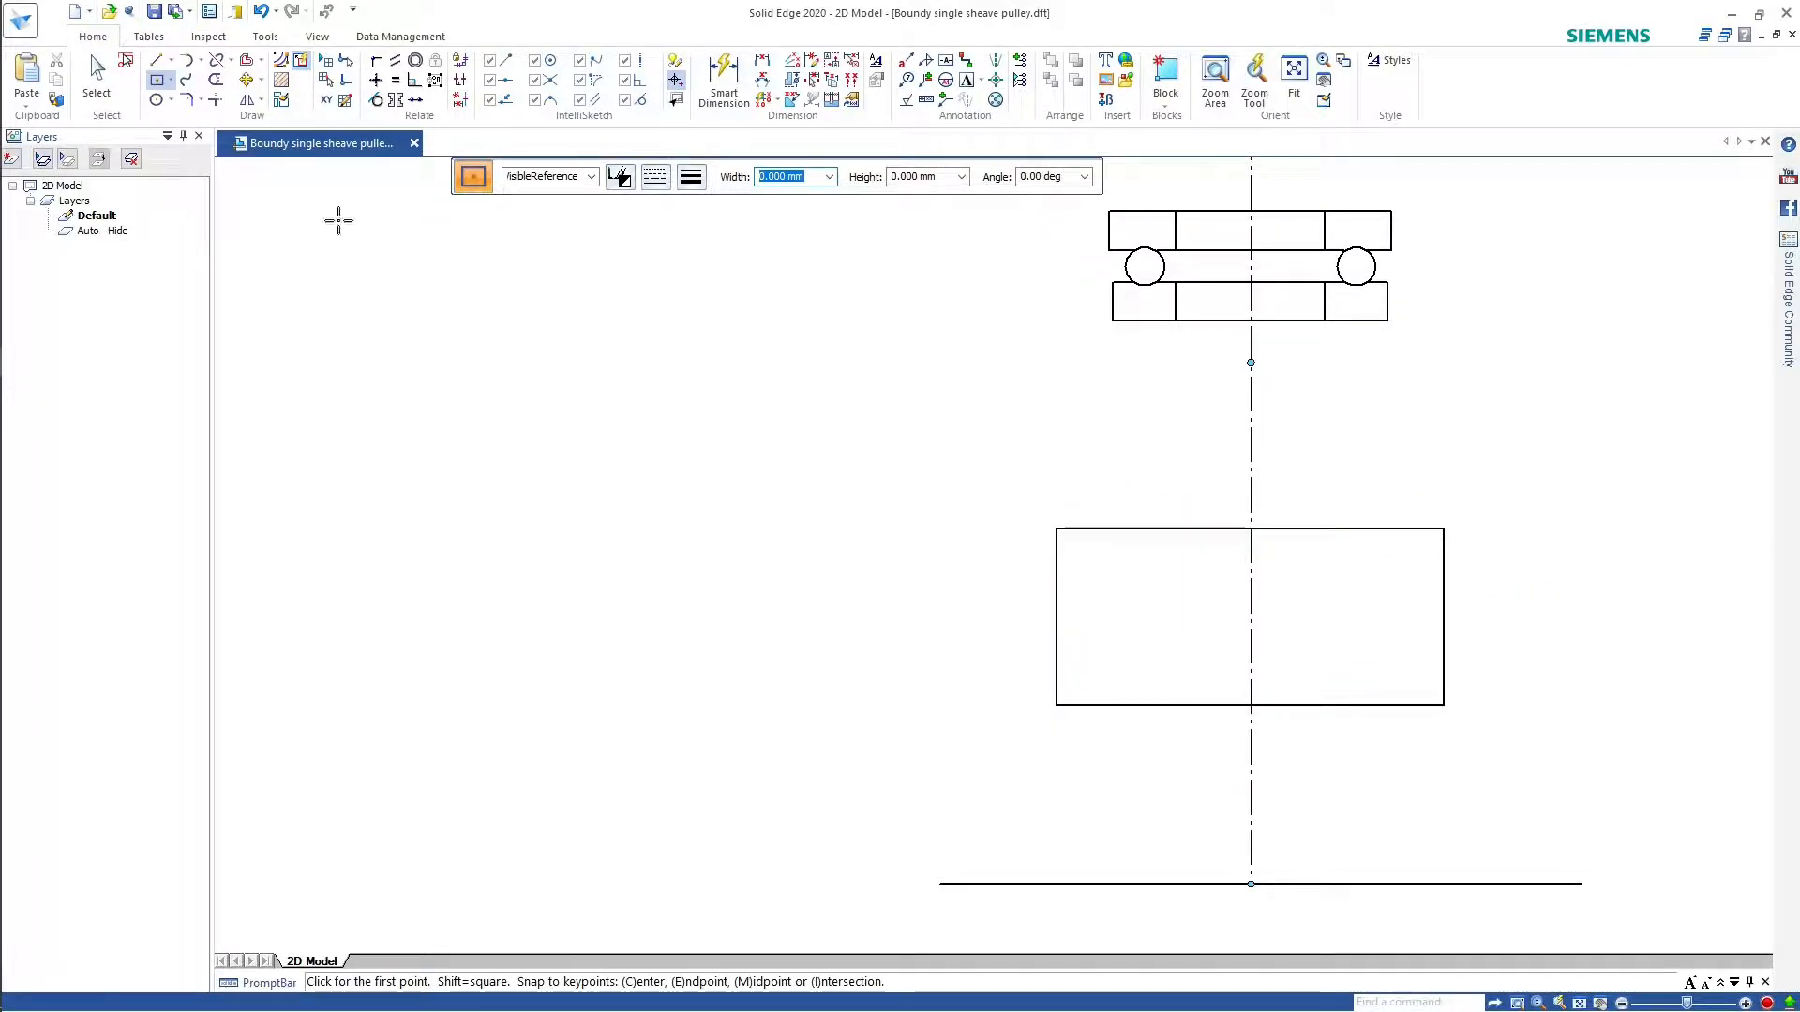
Step: Draw a solid vertical helper line along the centreline, extending slightly beyond the rectangle's top and bottom edges
{"action": "left_click", "coordinate": [157, 59]}
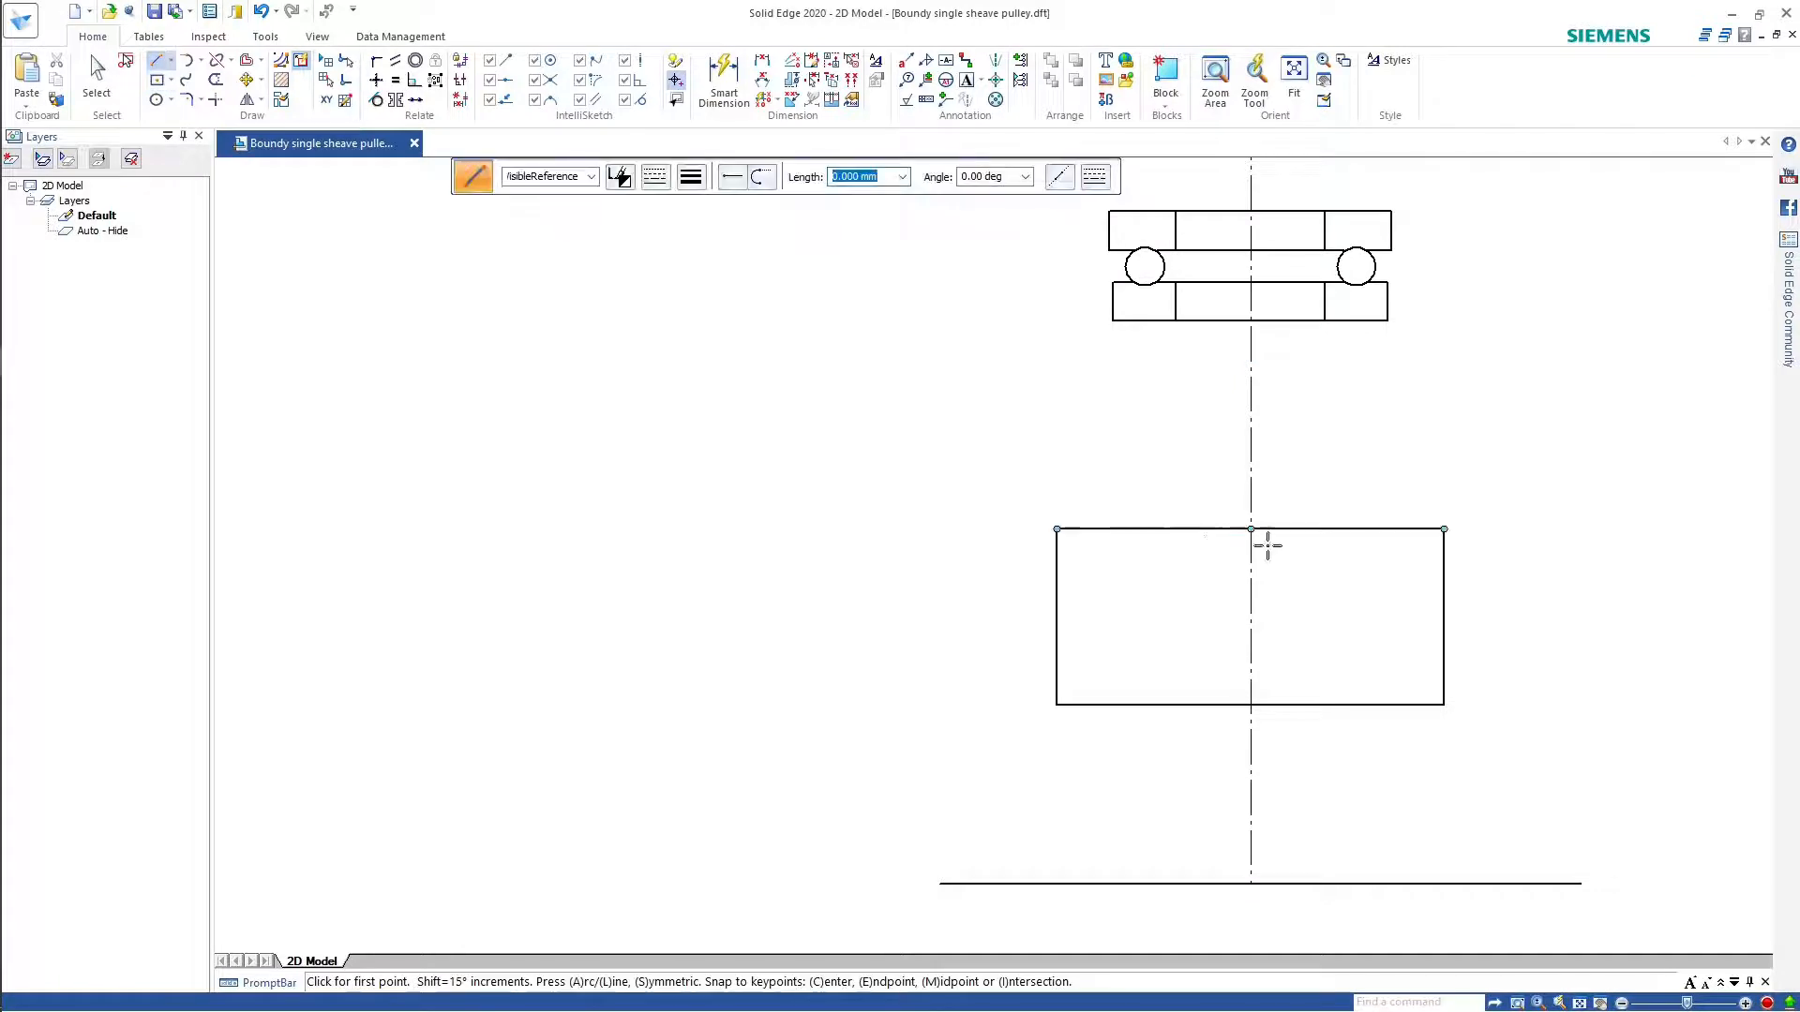
{"action": "left_click", "coordinate": [1250, 492]}
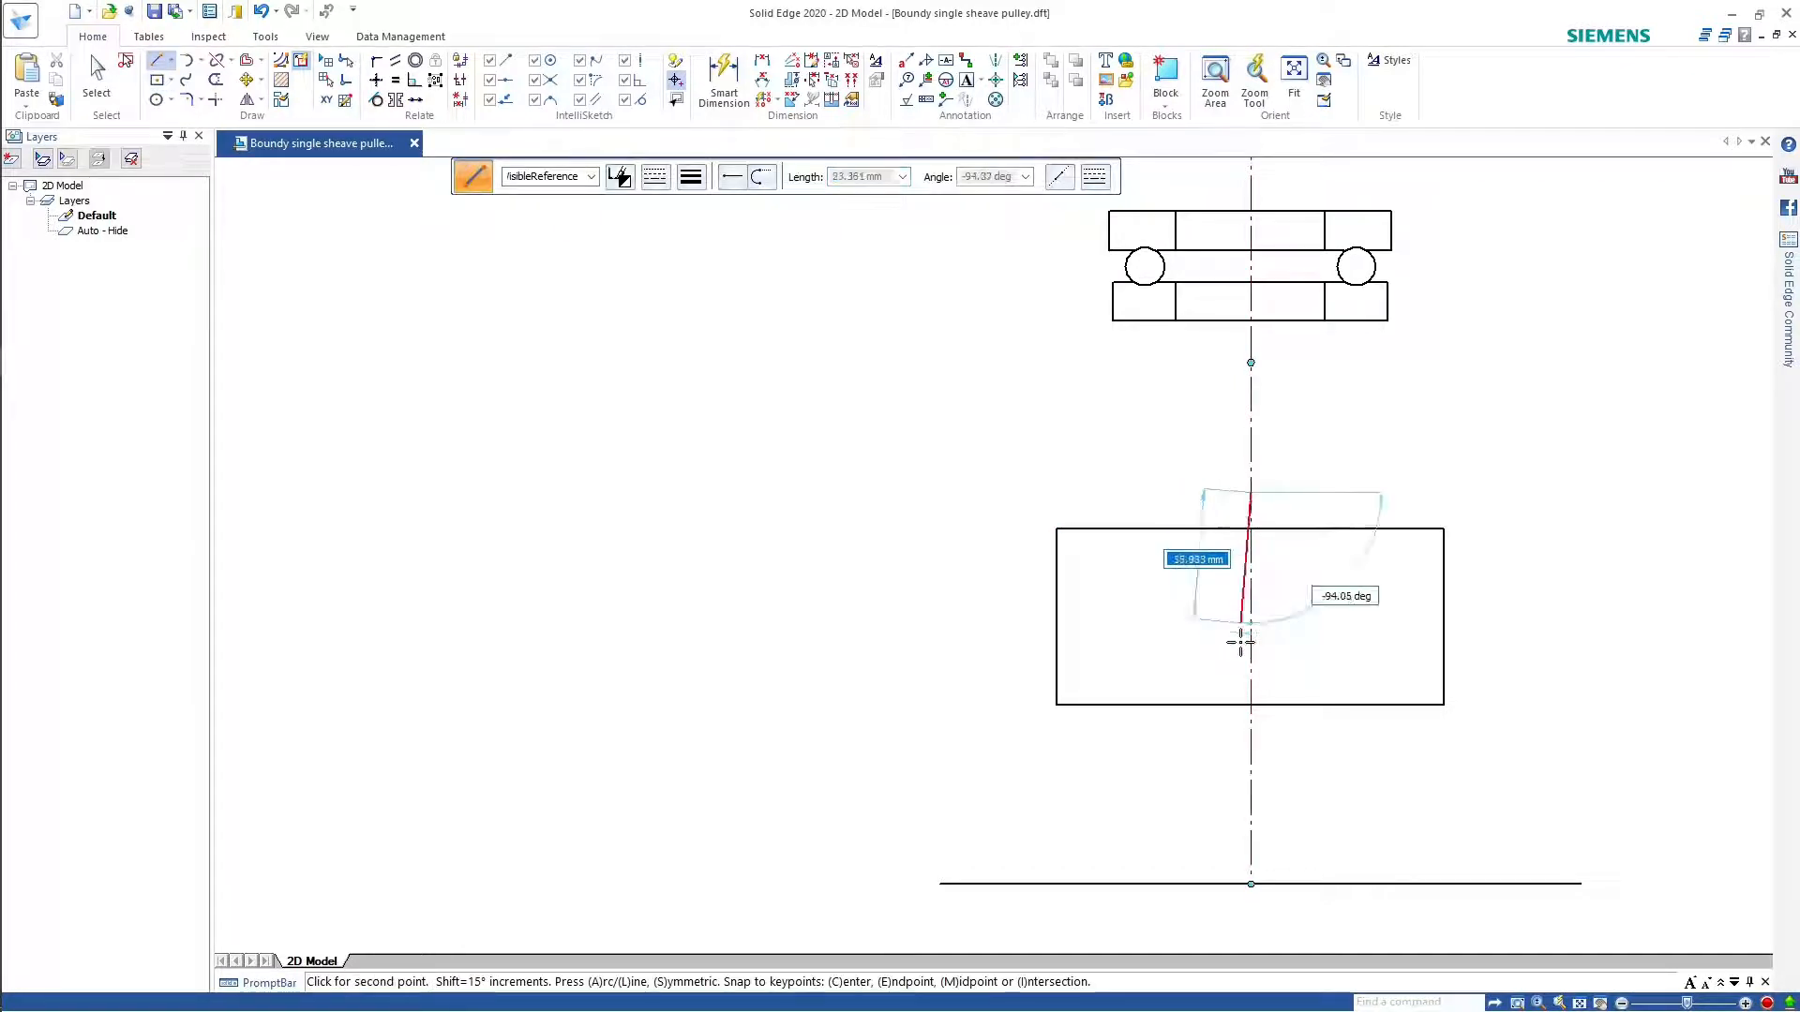
{"action": "left_click", "coordinate": [1250, 743]}
{"action": "right_click", "coordinate": [1251, 744]}
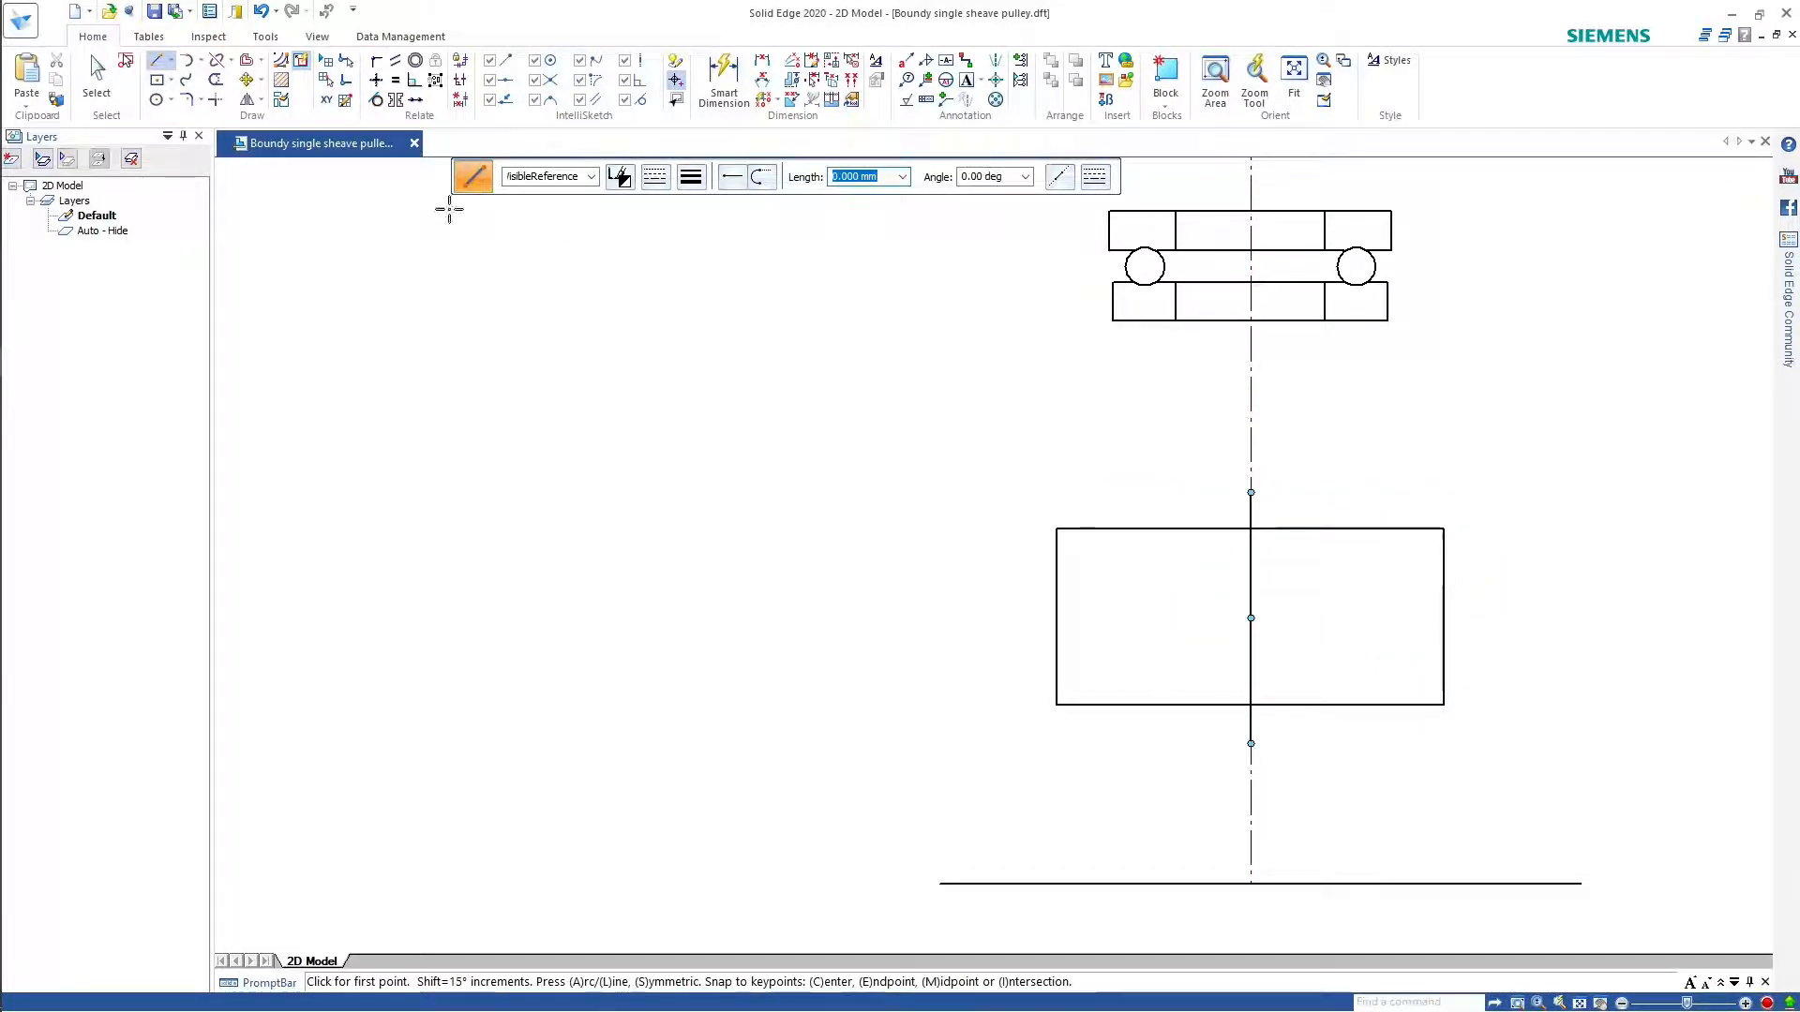
Step: Offset the vertical helper line 19 mm to the left inside the rectangle
{"action": "left_click", "coordinate": [247, 60]}
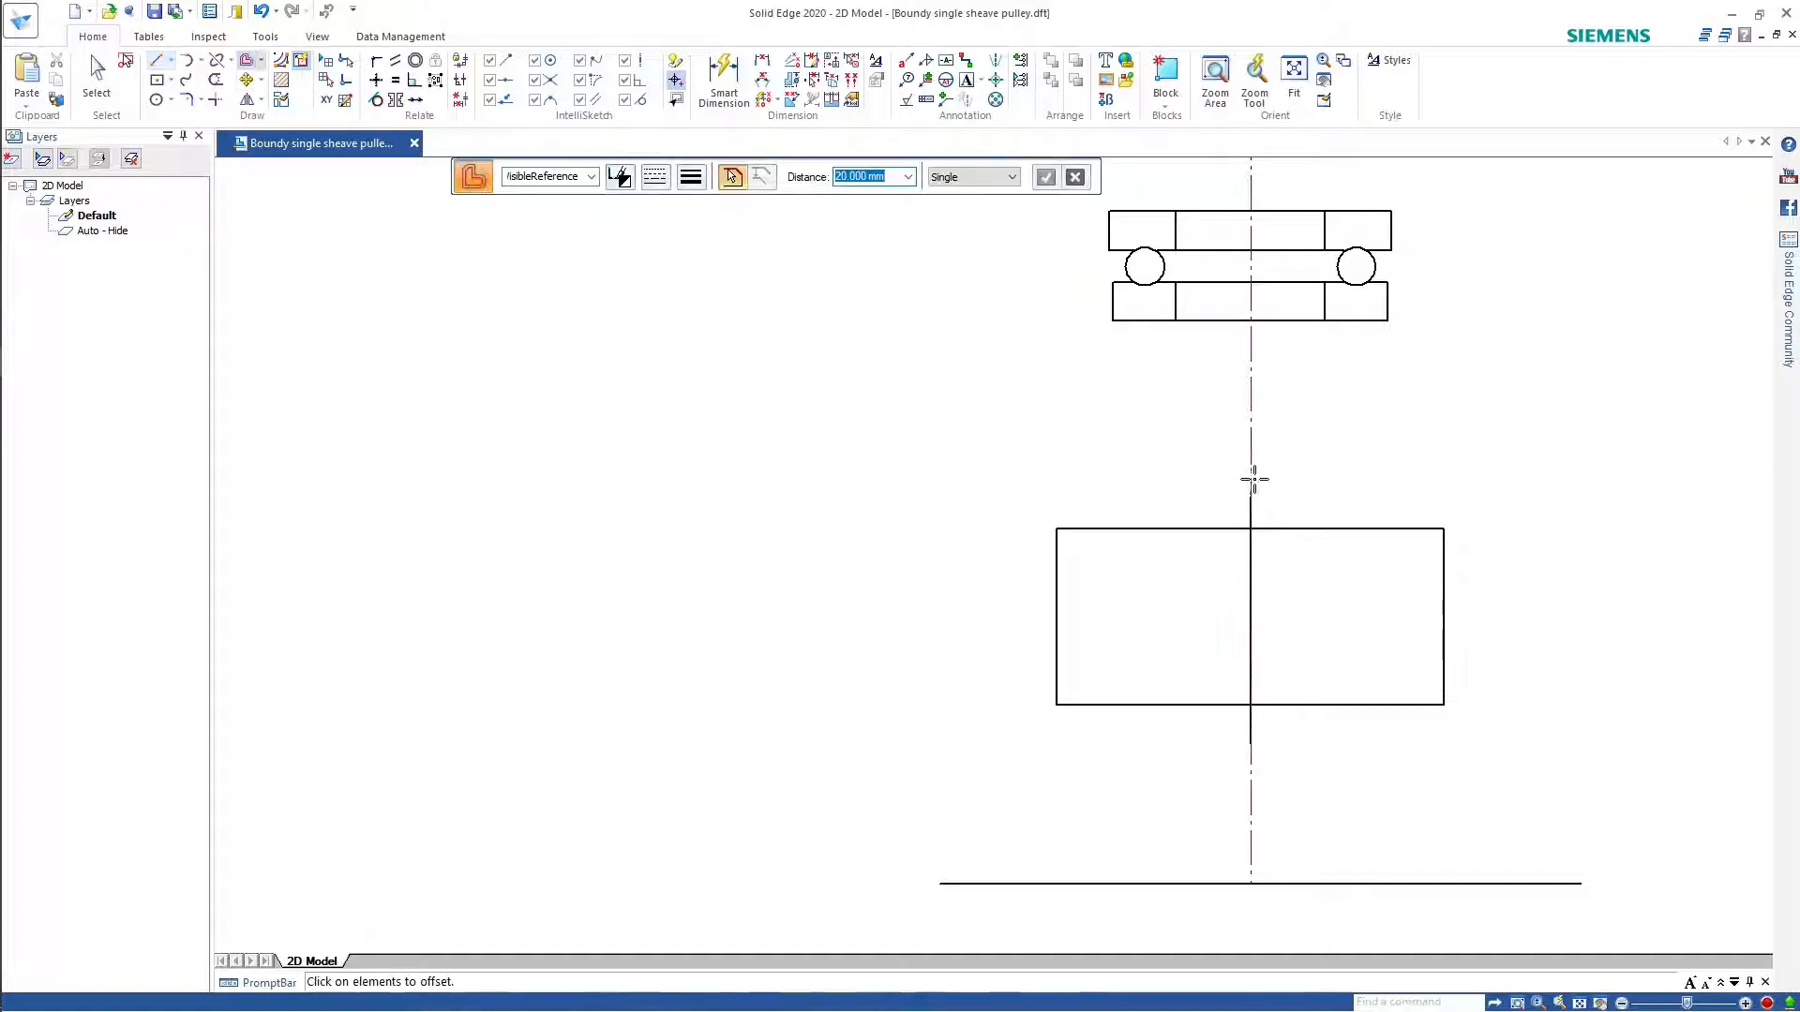
{"action": "left_click", "coordinate": [1252, 501]}
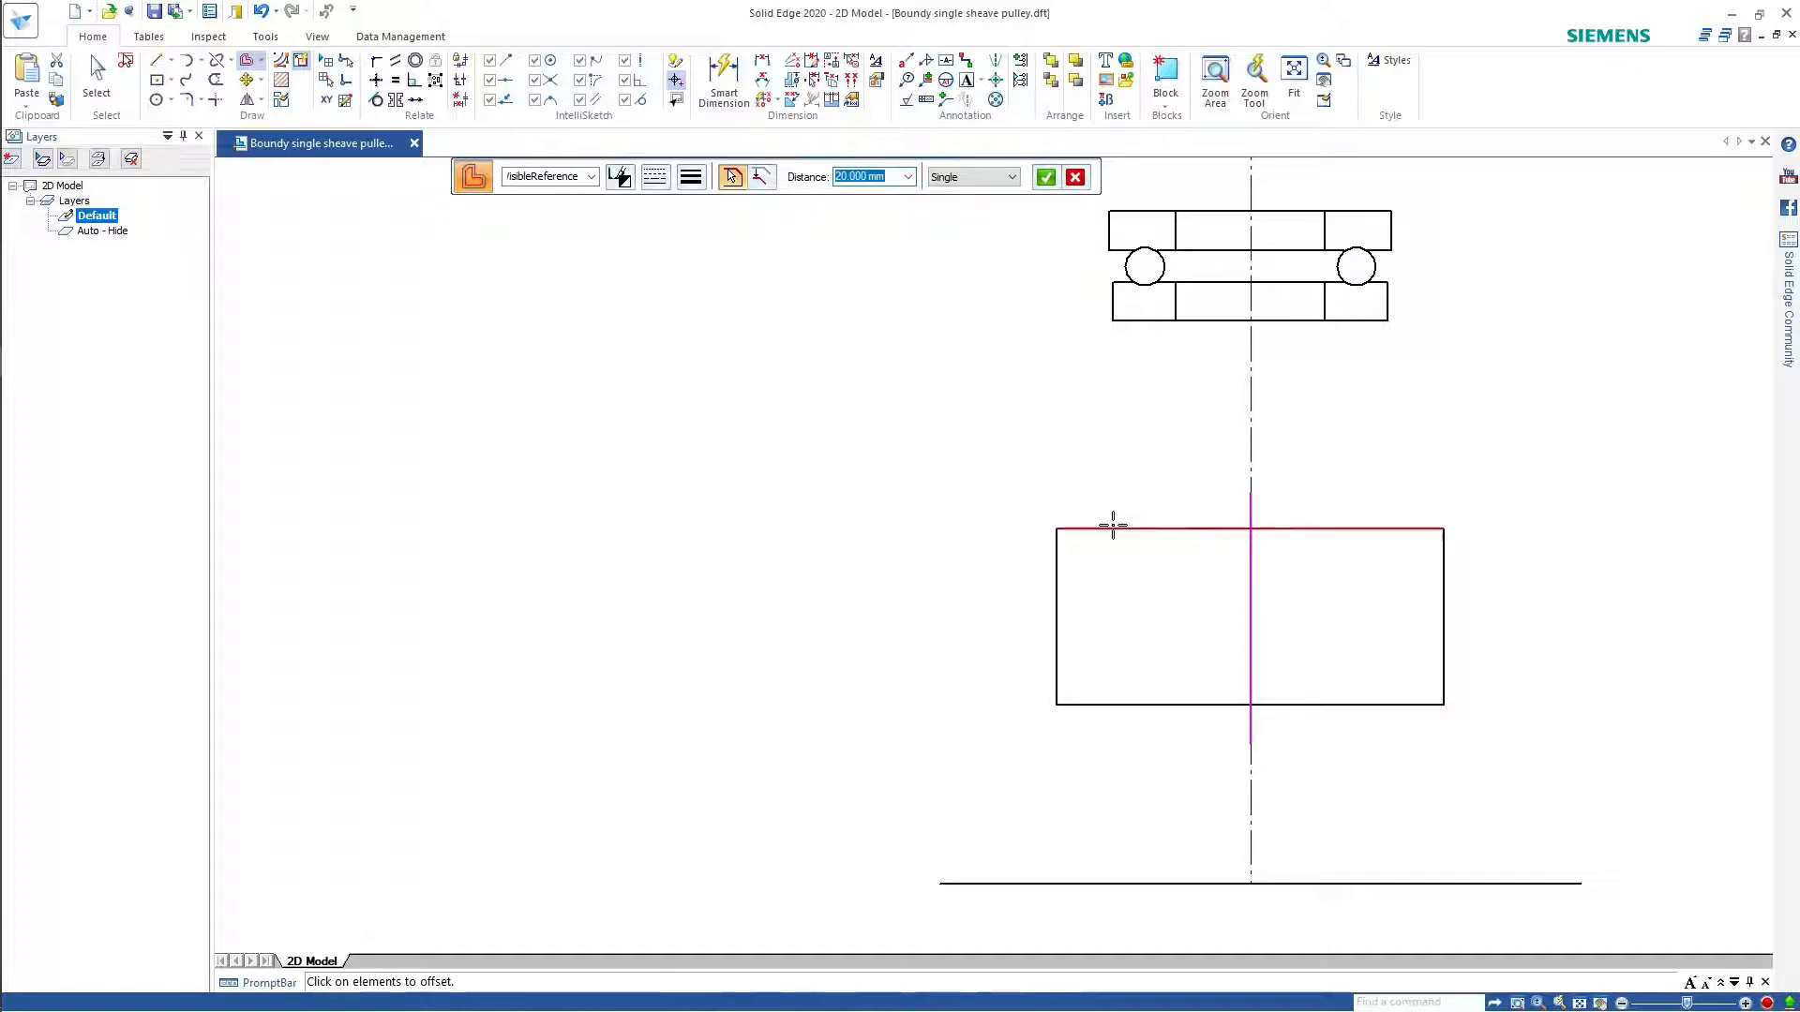
{"action": "type", "text": "19"}
{"action": "key", "text": "Return"}
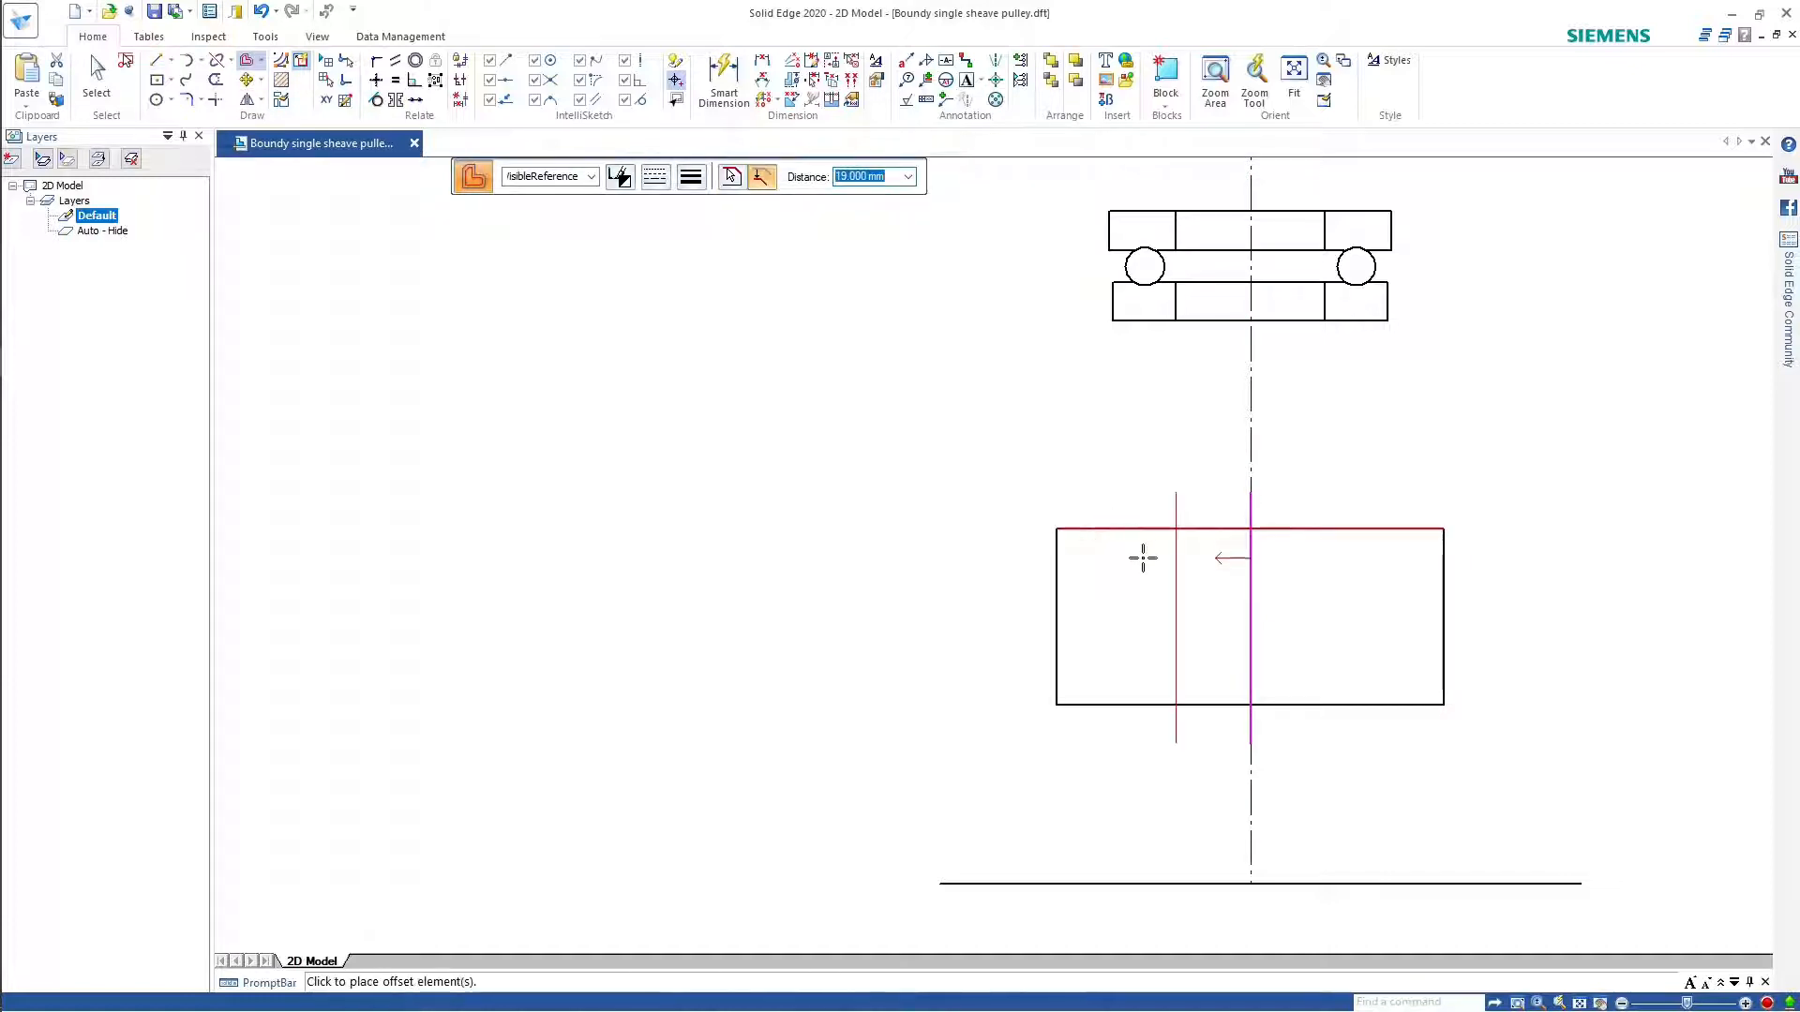
{"action": "left_click", "coordinate": [1145, 554]}
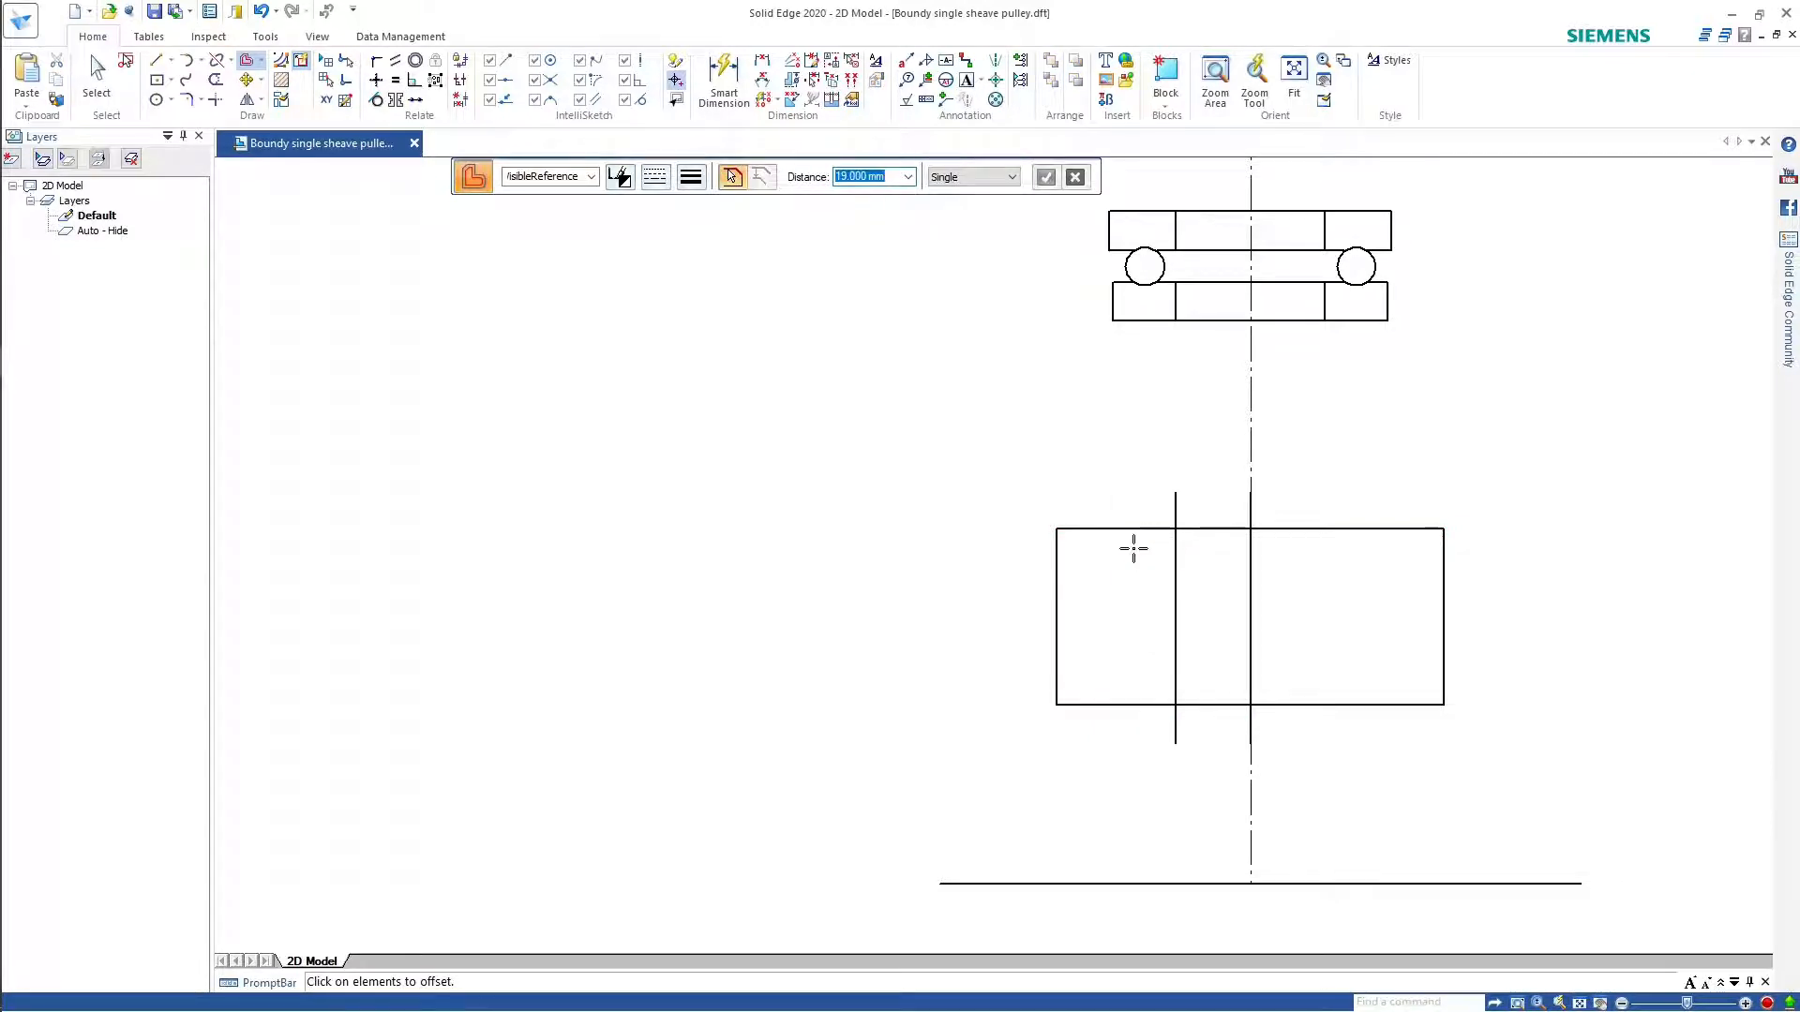
Step: Offset the vertical helper line 35 mm to the left, and offset that copy another 5 mm outward
{"action": "left_click", "coordinate": [1251, 501]}
{"action": "type", "text": "35"}
{"action": "key", "text": "Return"}
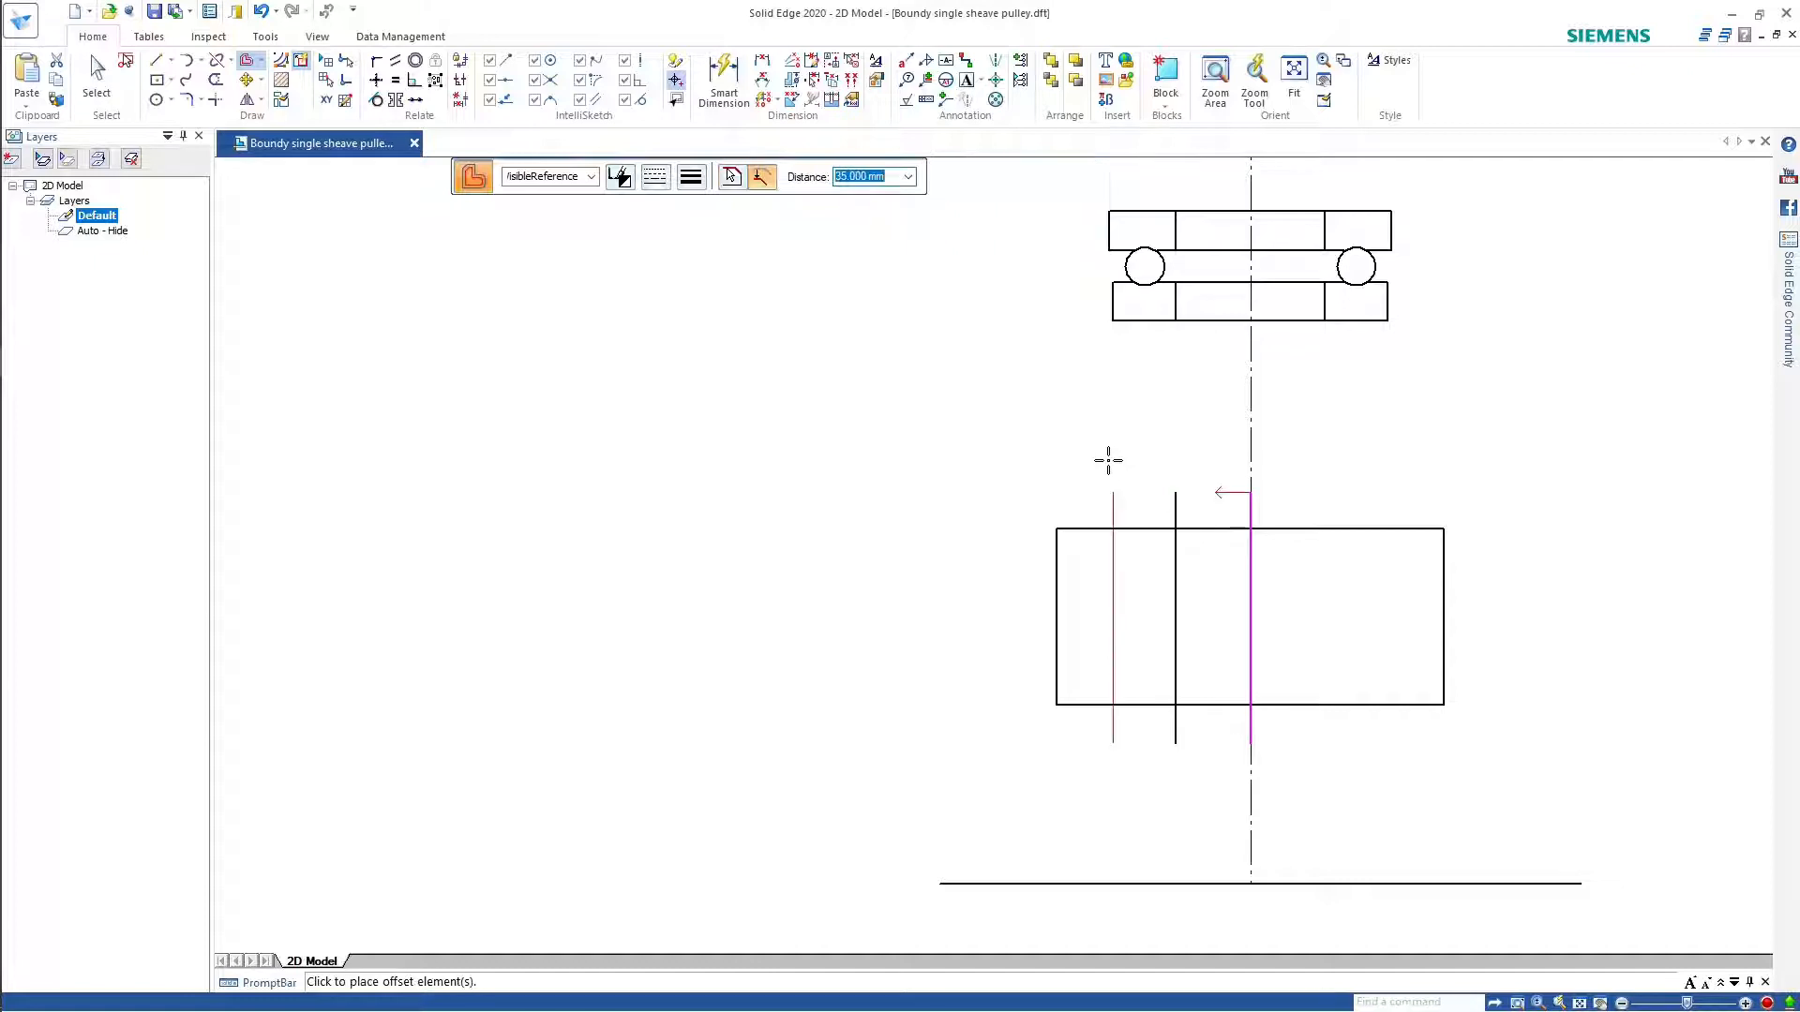
{"action": "left_click", "coordinate": [1123, 467]}
{"action": "left_click", "coordinate": [1120, 470]}
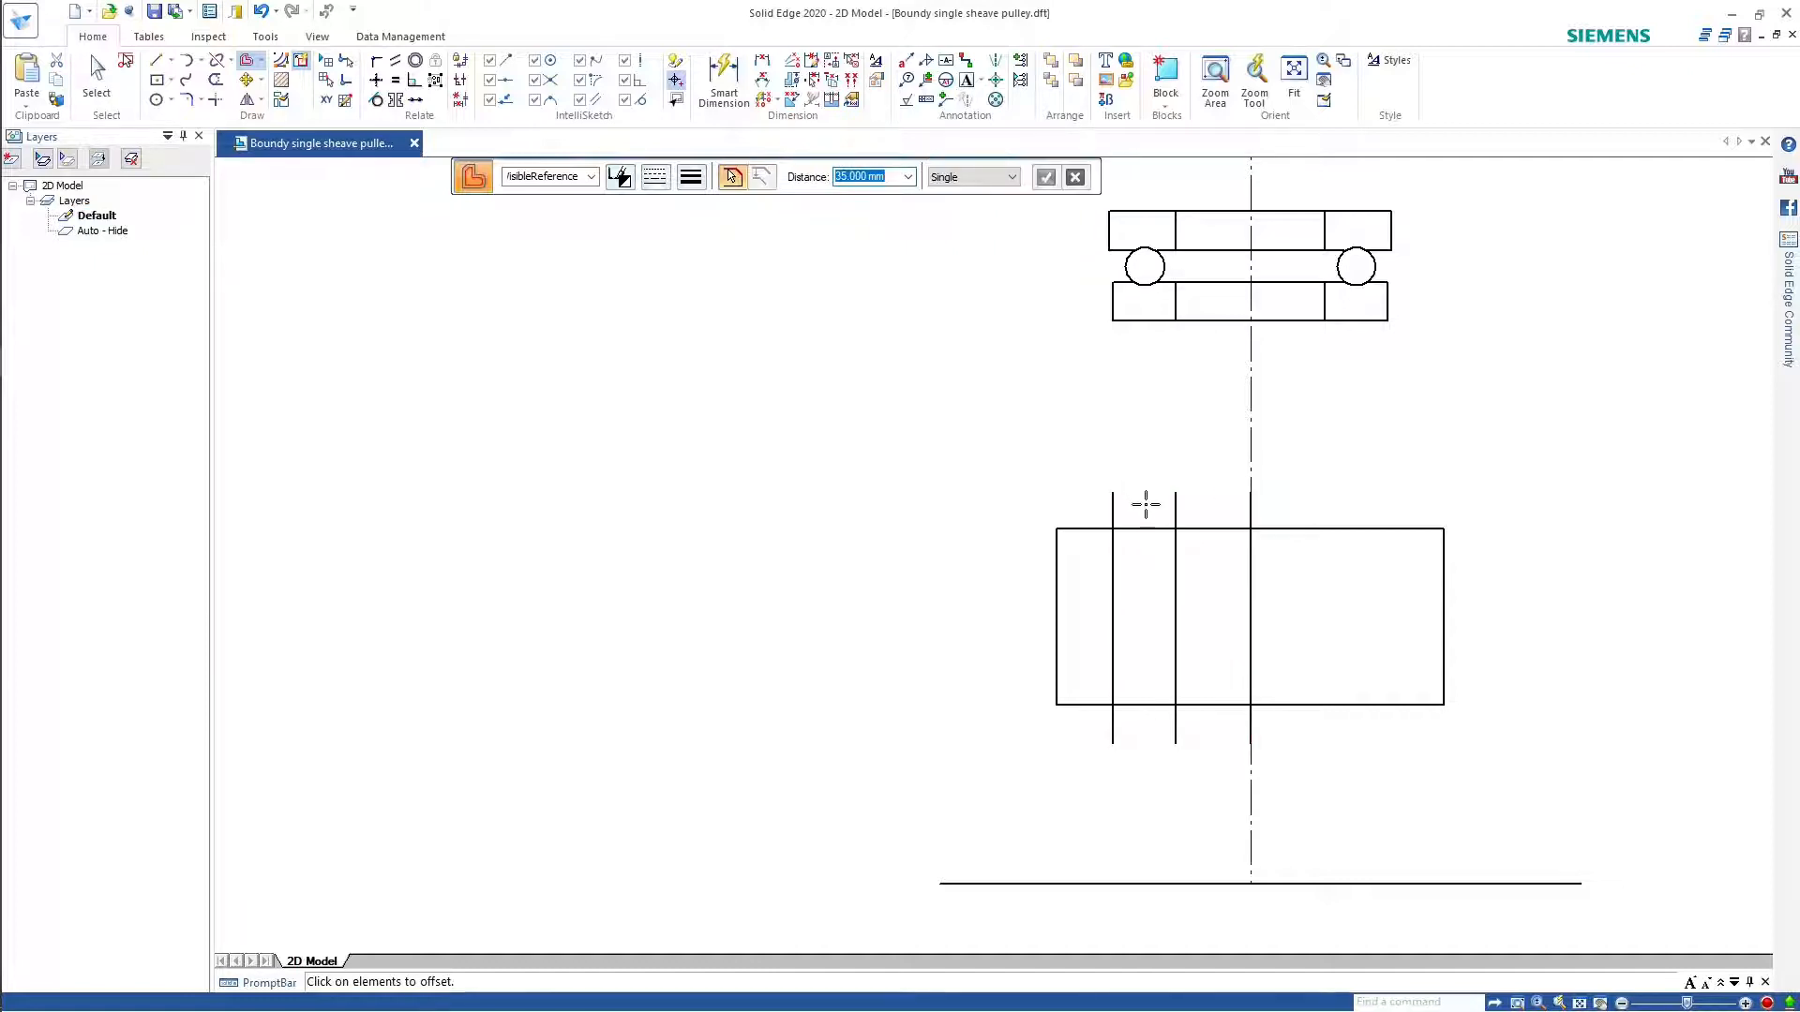
{"action": "left_click", "coordinate": [1114, 498]}
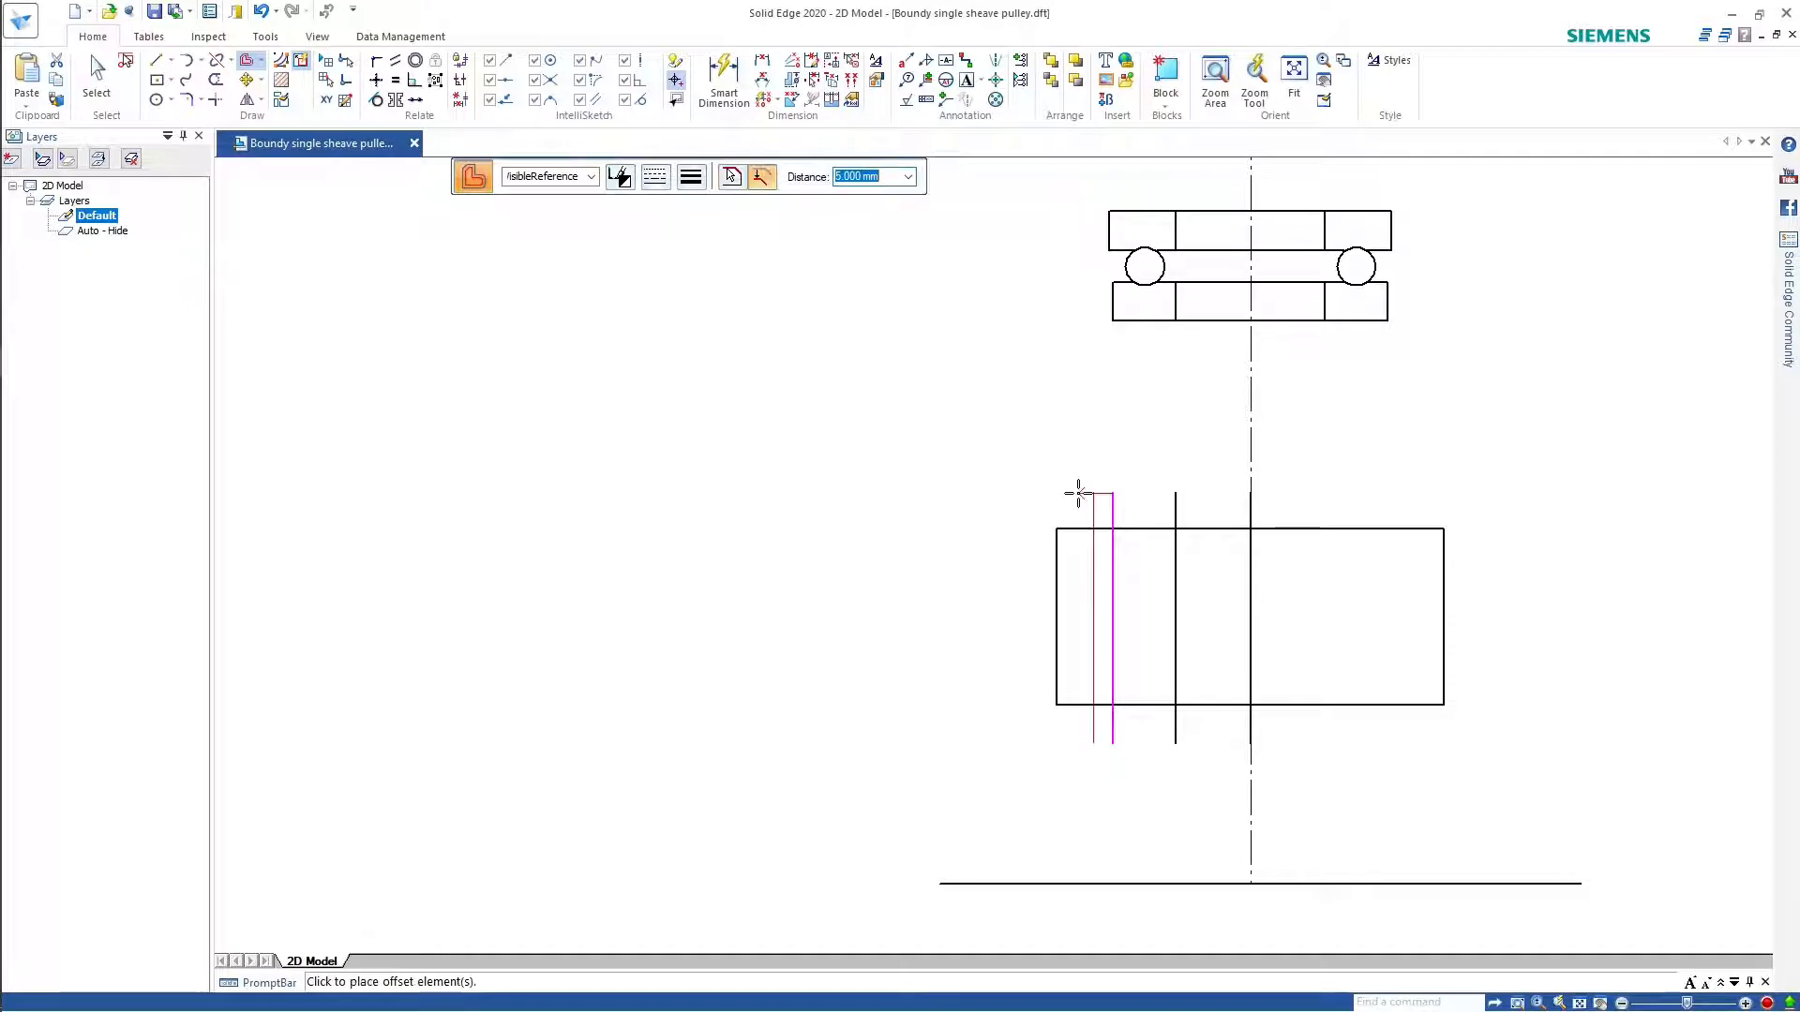
{"action": "left_click", "coordinate": [1076, 492]}
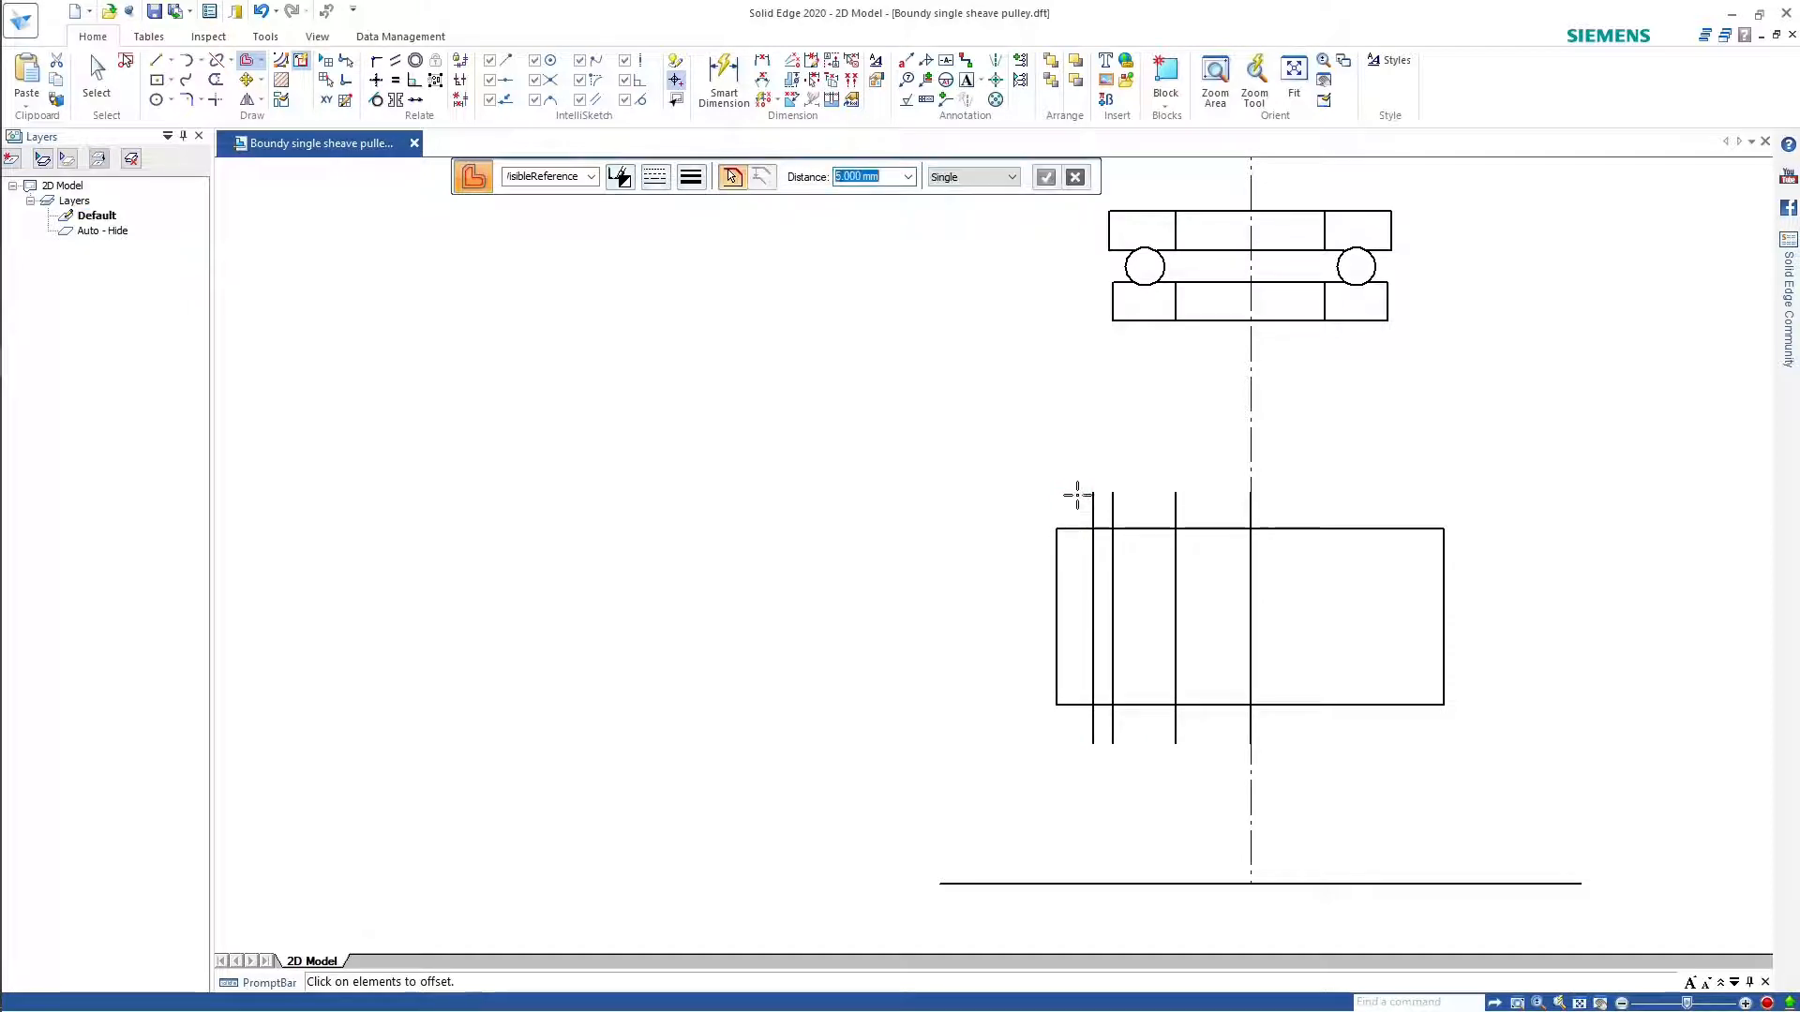
Step: Offset the rectangle's top edge 6 mm downward
{"action": "left_click", "coordinate": [1145, 529]}
{"action": "key", "text": "Return"}
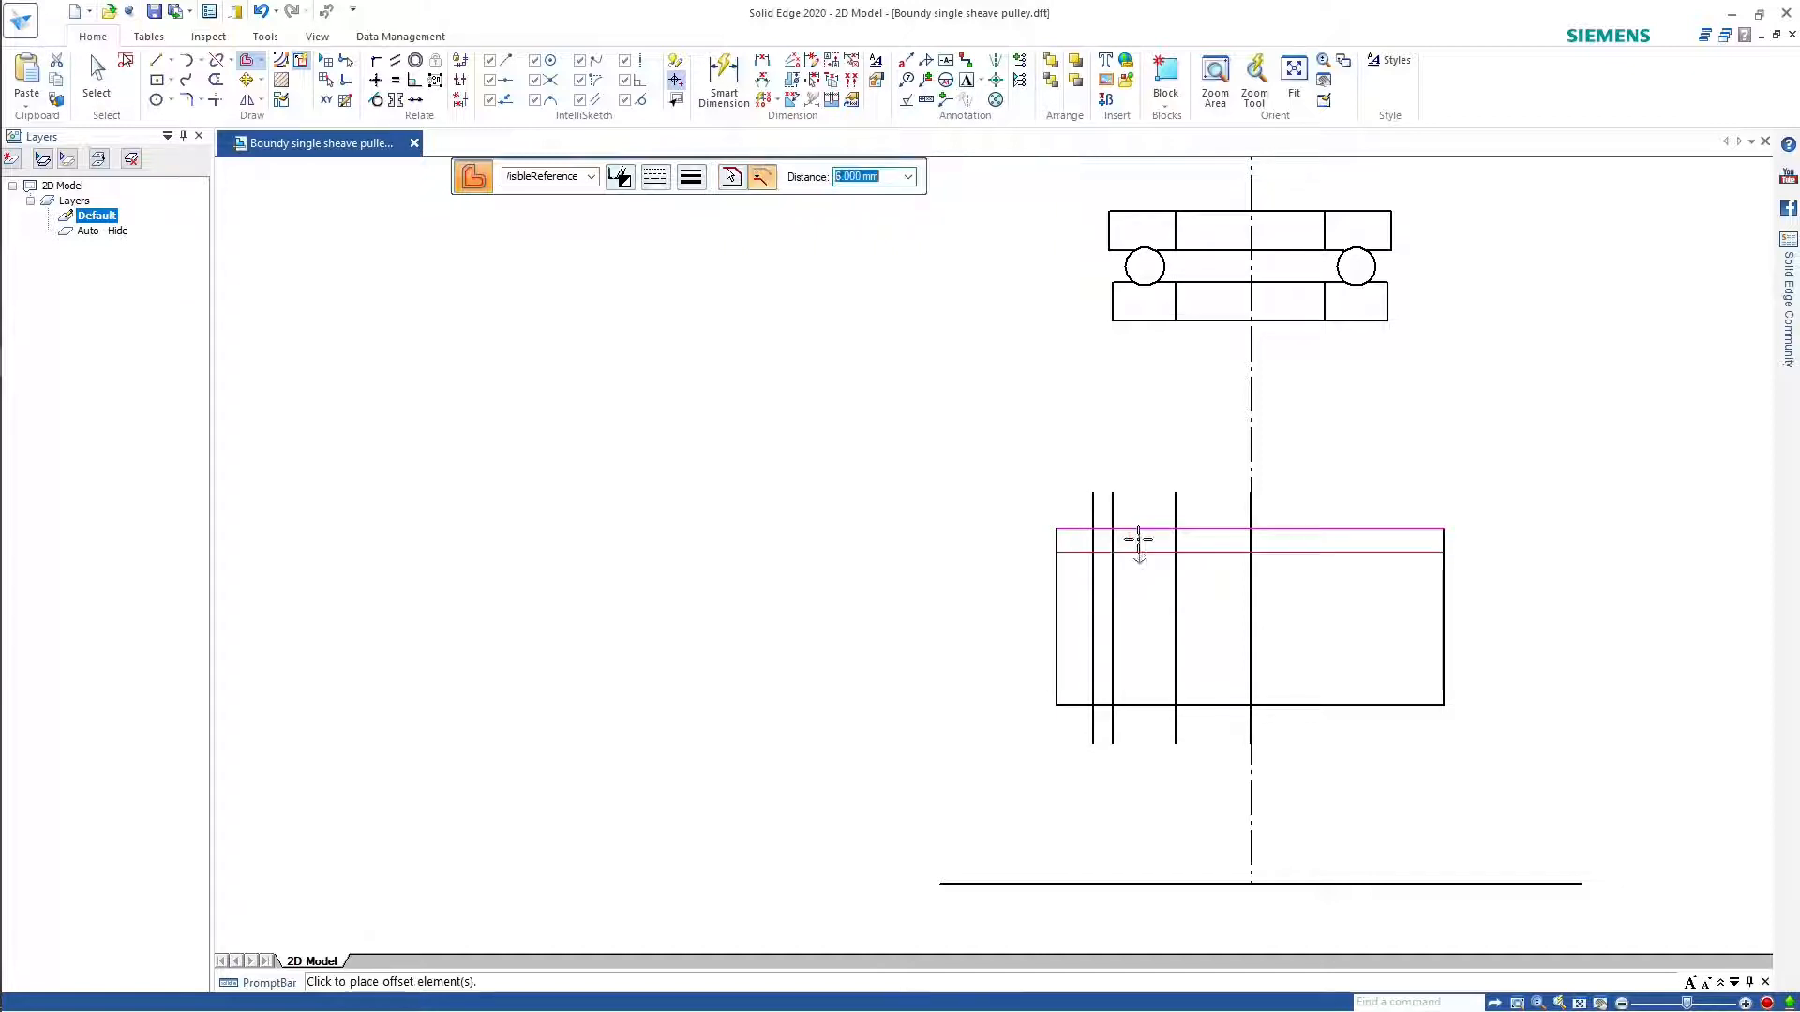
{"action": "left_click", "coordinate": [1130, 553]}
{"action": "right_click", "coordinate": [1133, 547]}
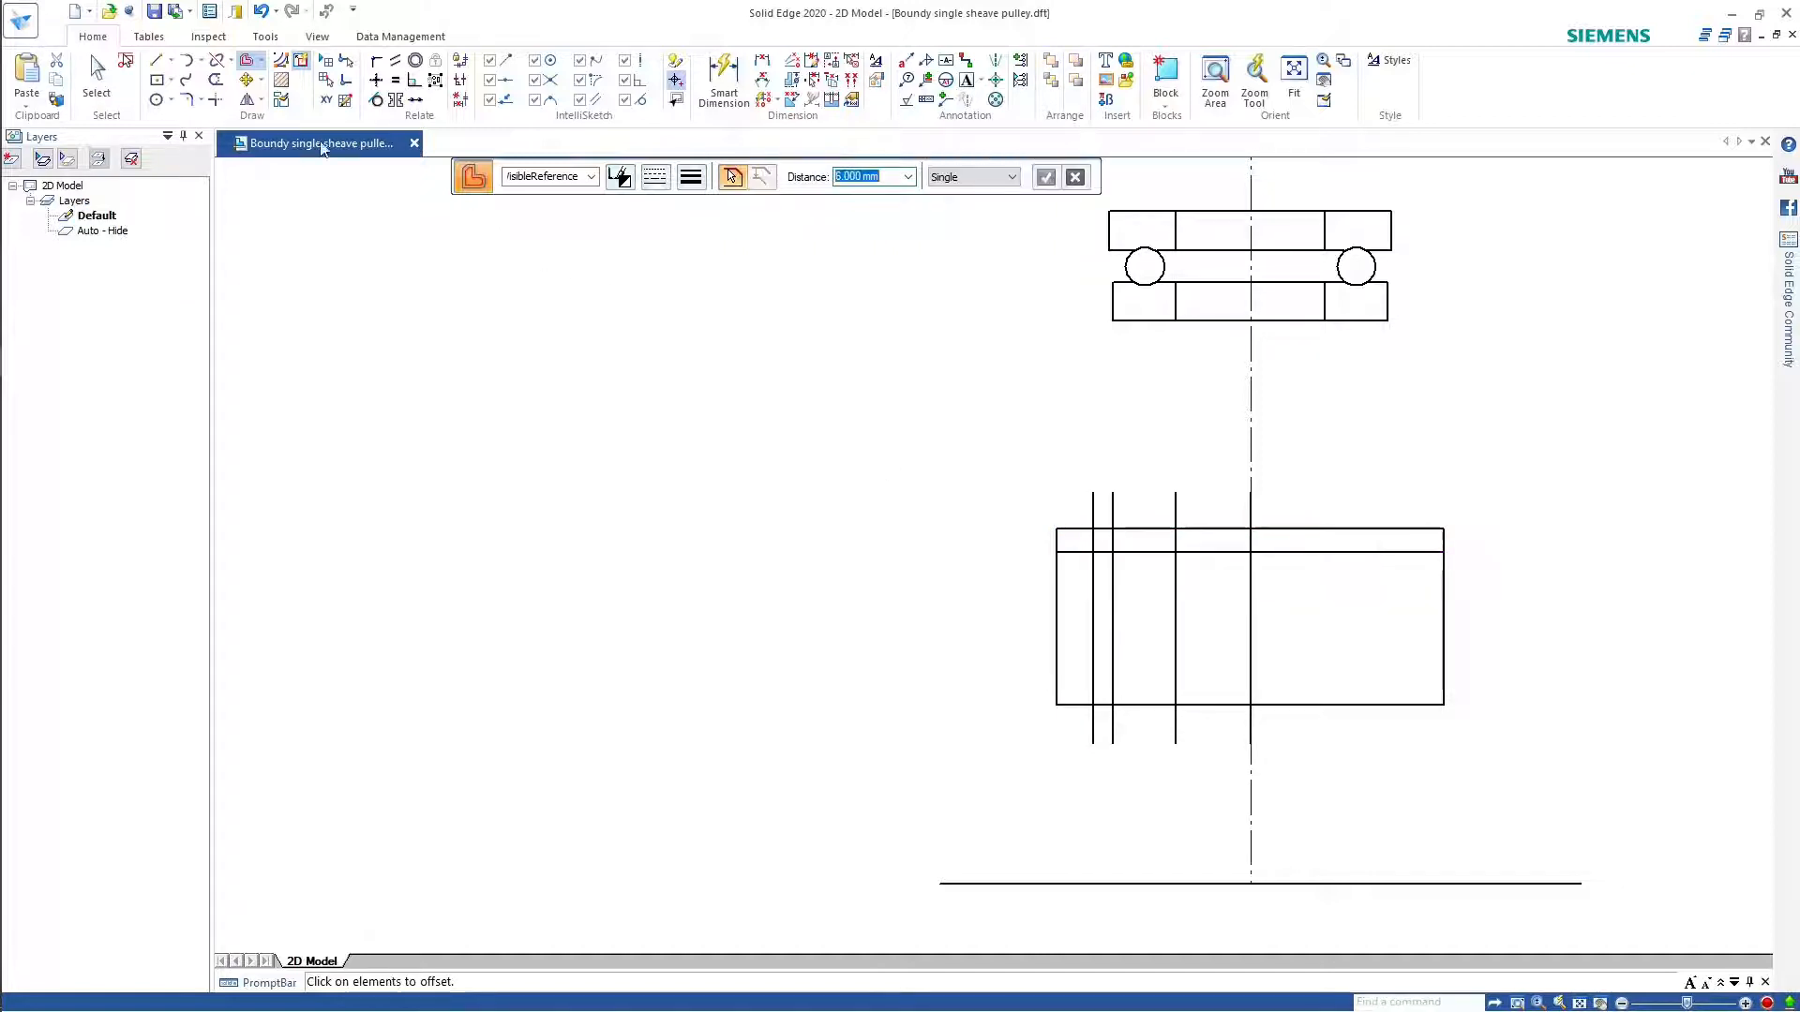
Step: Check the rectangle's overall width with Smart Dimension without placing a dimension
{"action": "left_click", "coordinate": [216, 59]}
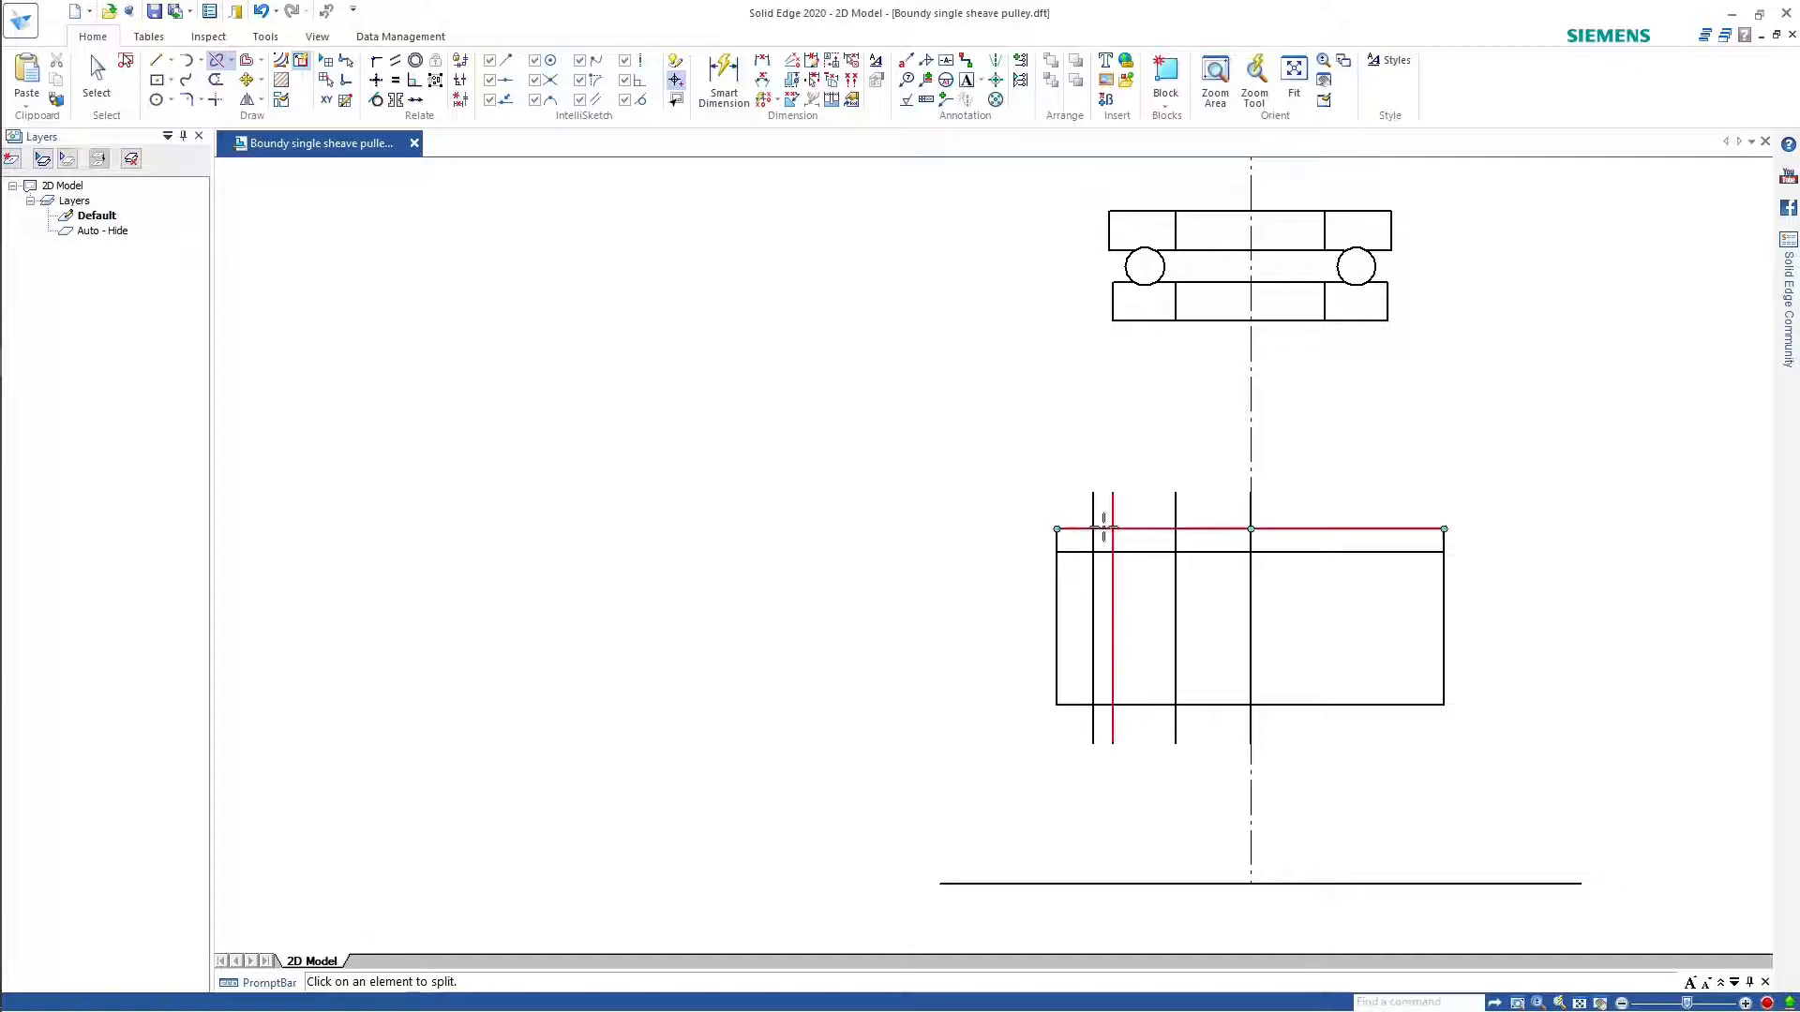
{"action": "left_click", "coordinate": [95, 66]}
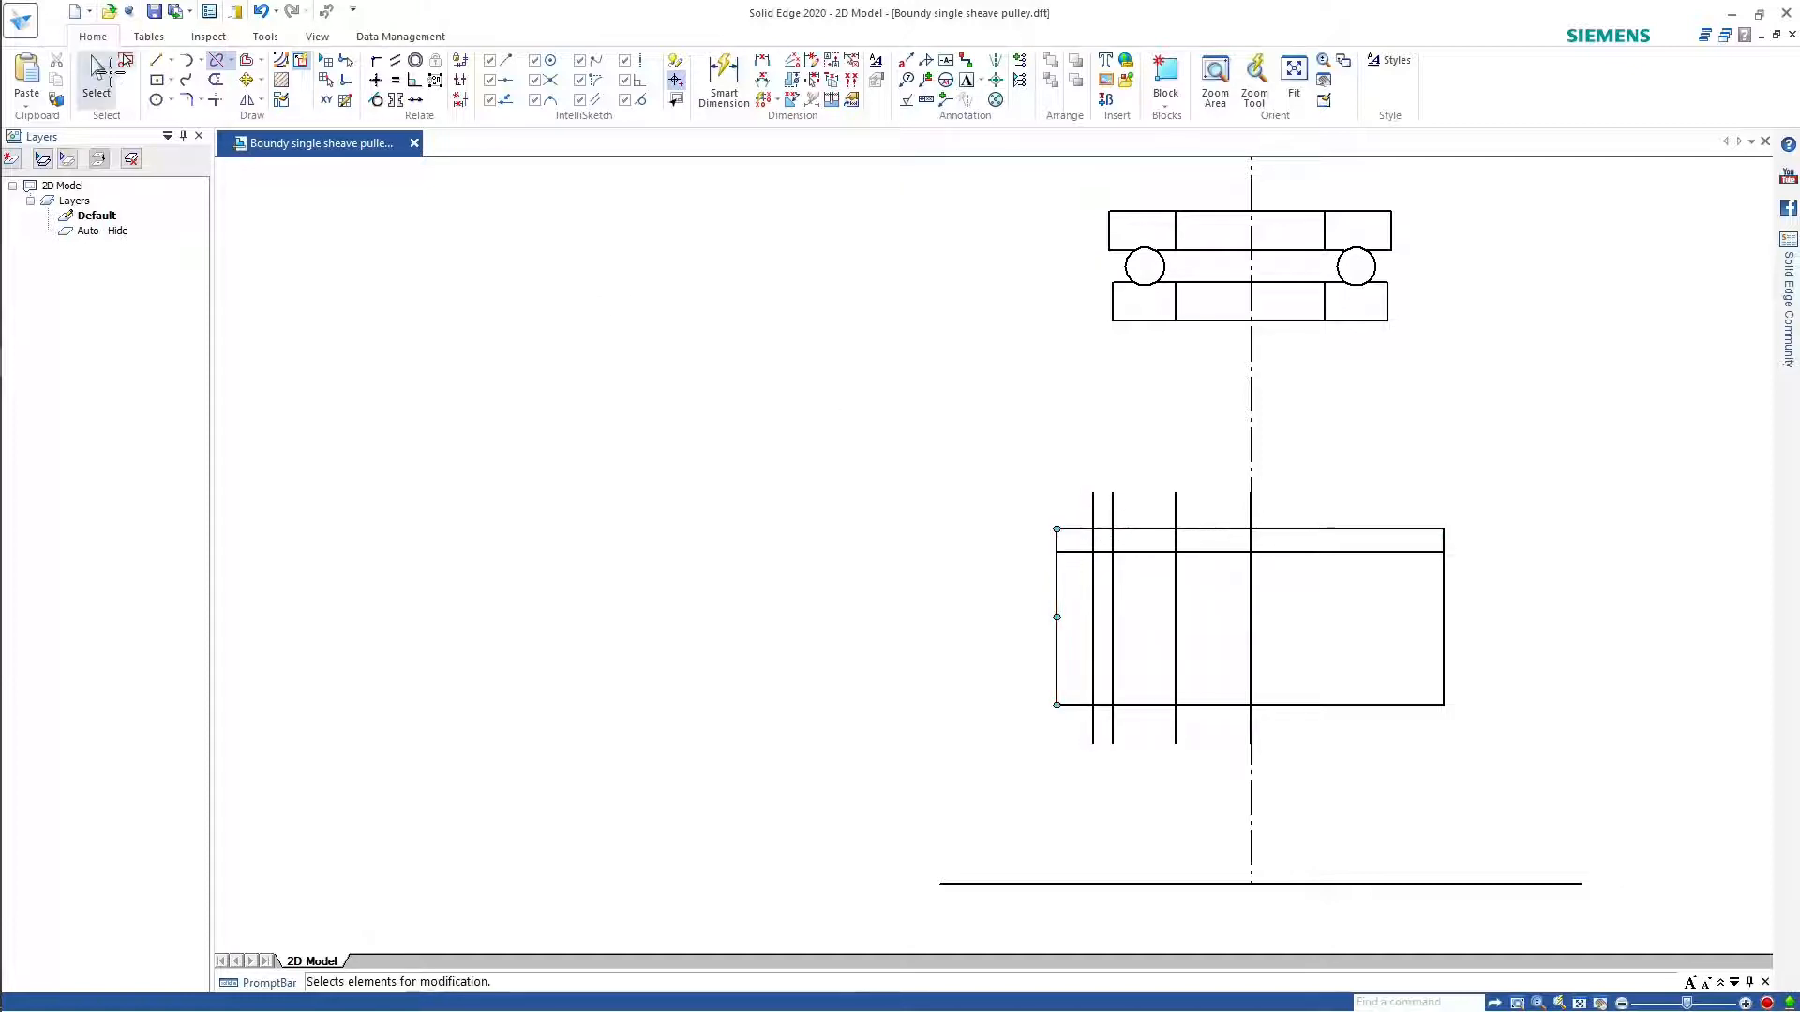
{"action": "left_click", "coordinate": [726, 77]}
{"action": "left_click", "coordinate": [1059, 525]}
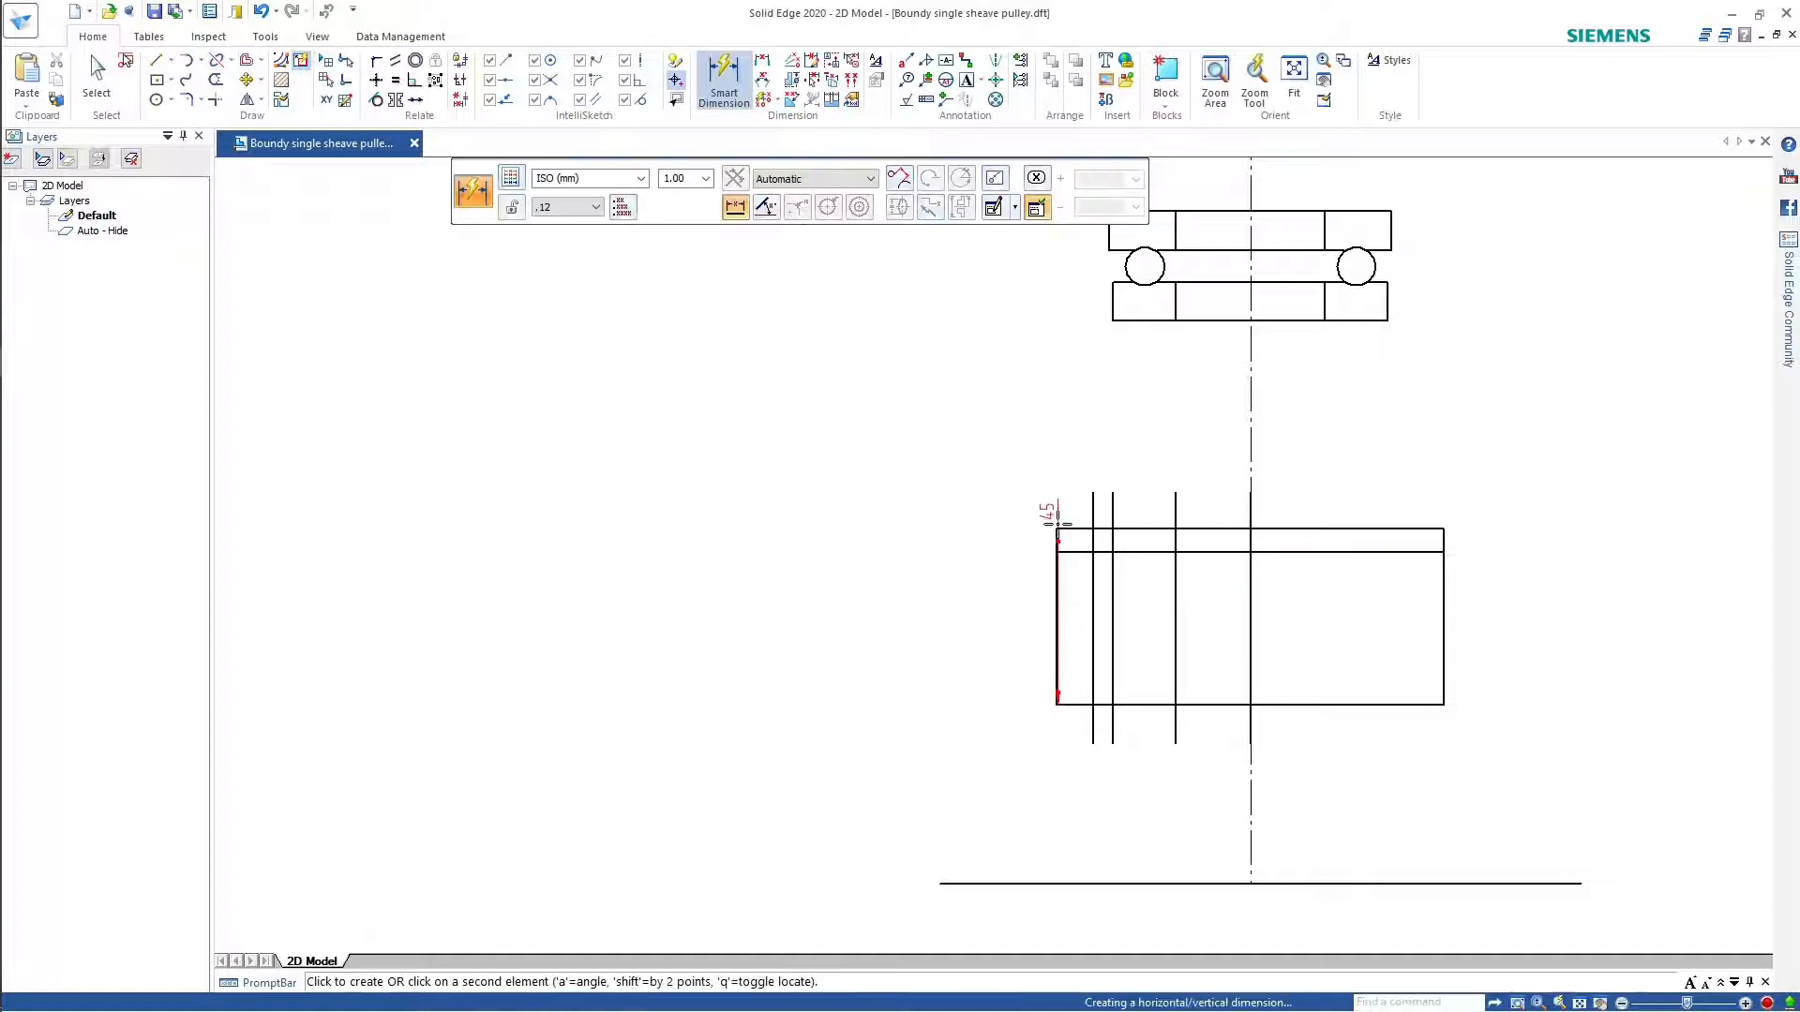
{"action": "right_click", "coordinate": [1463, 522]}
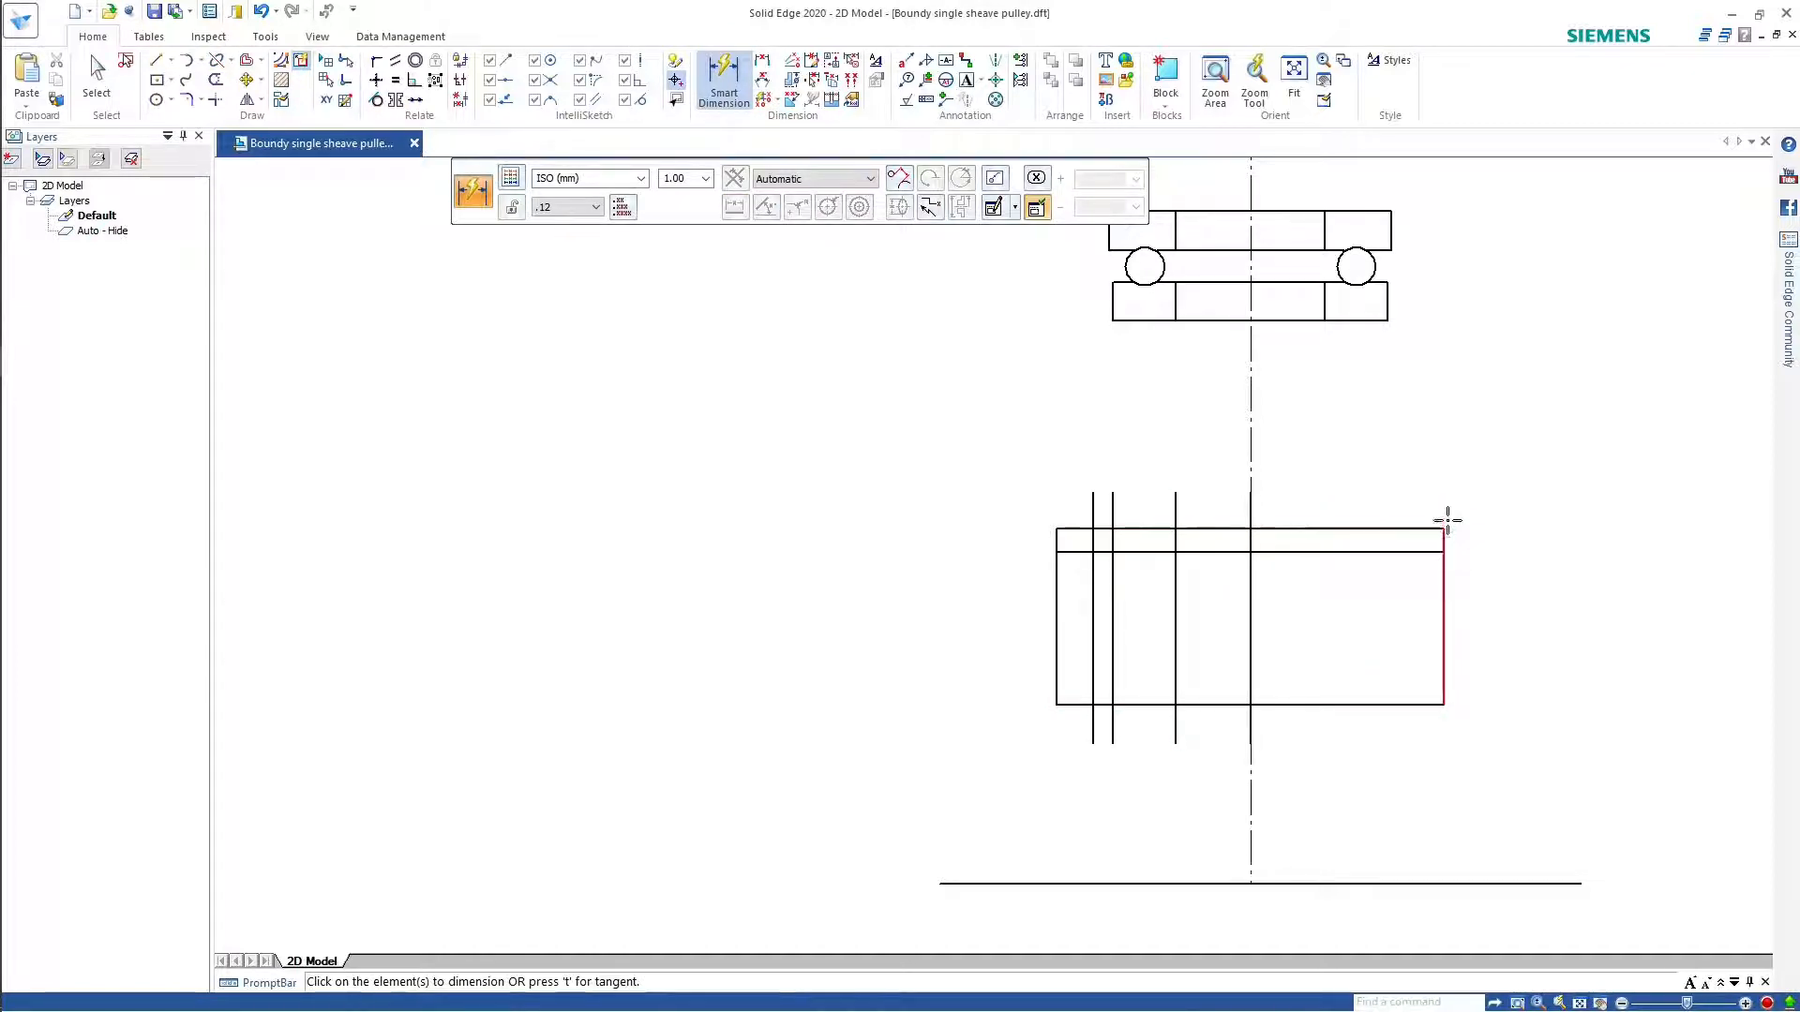
{"action": "left_click", "coordinate": [1443, 527]}
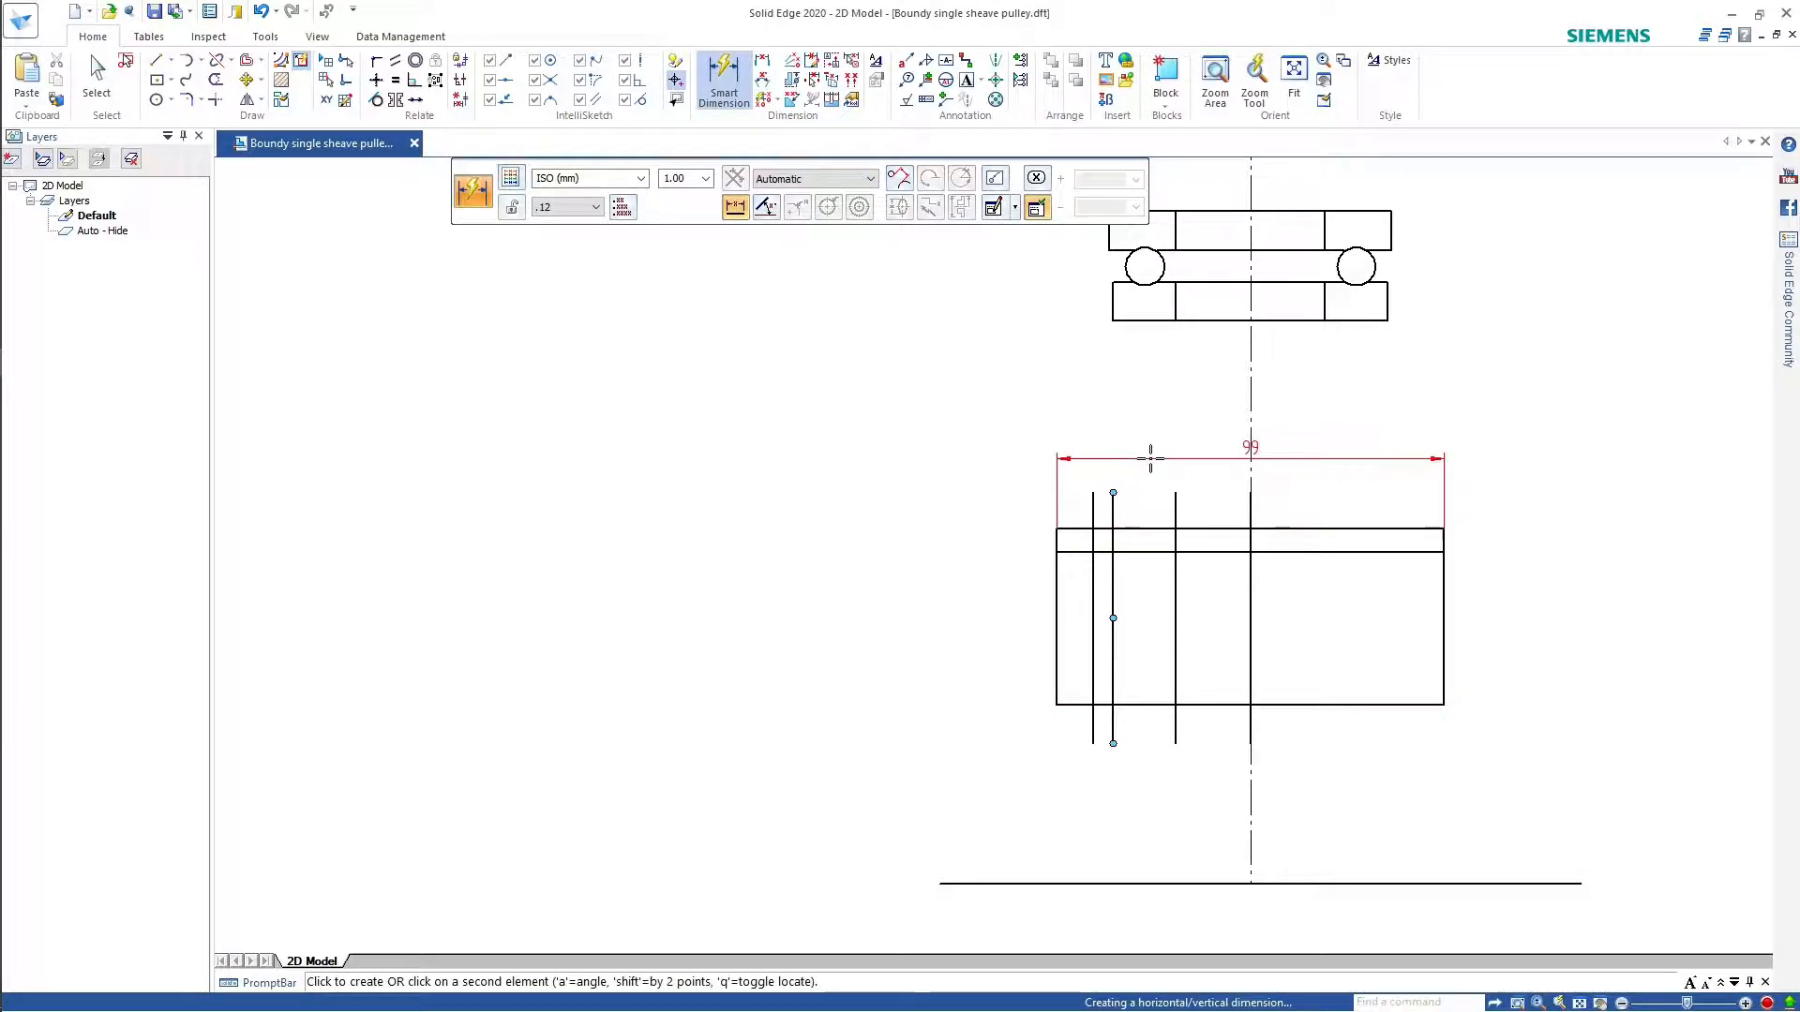
{"action": "right_click", "coordinate": [1151, 459]}
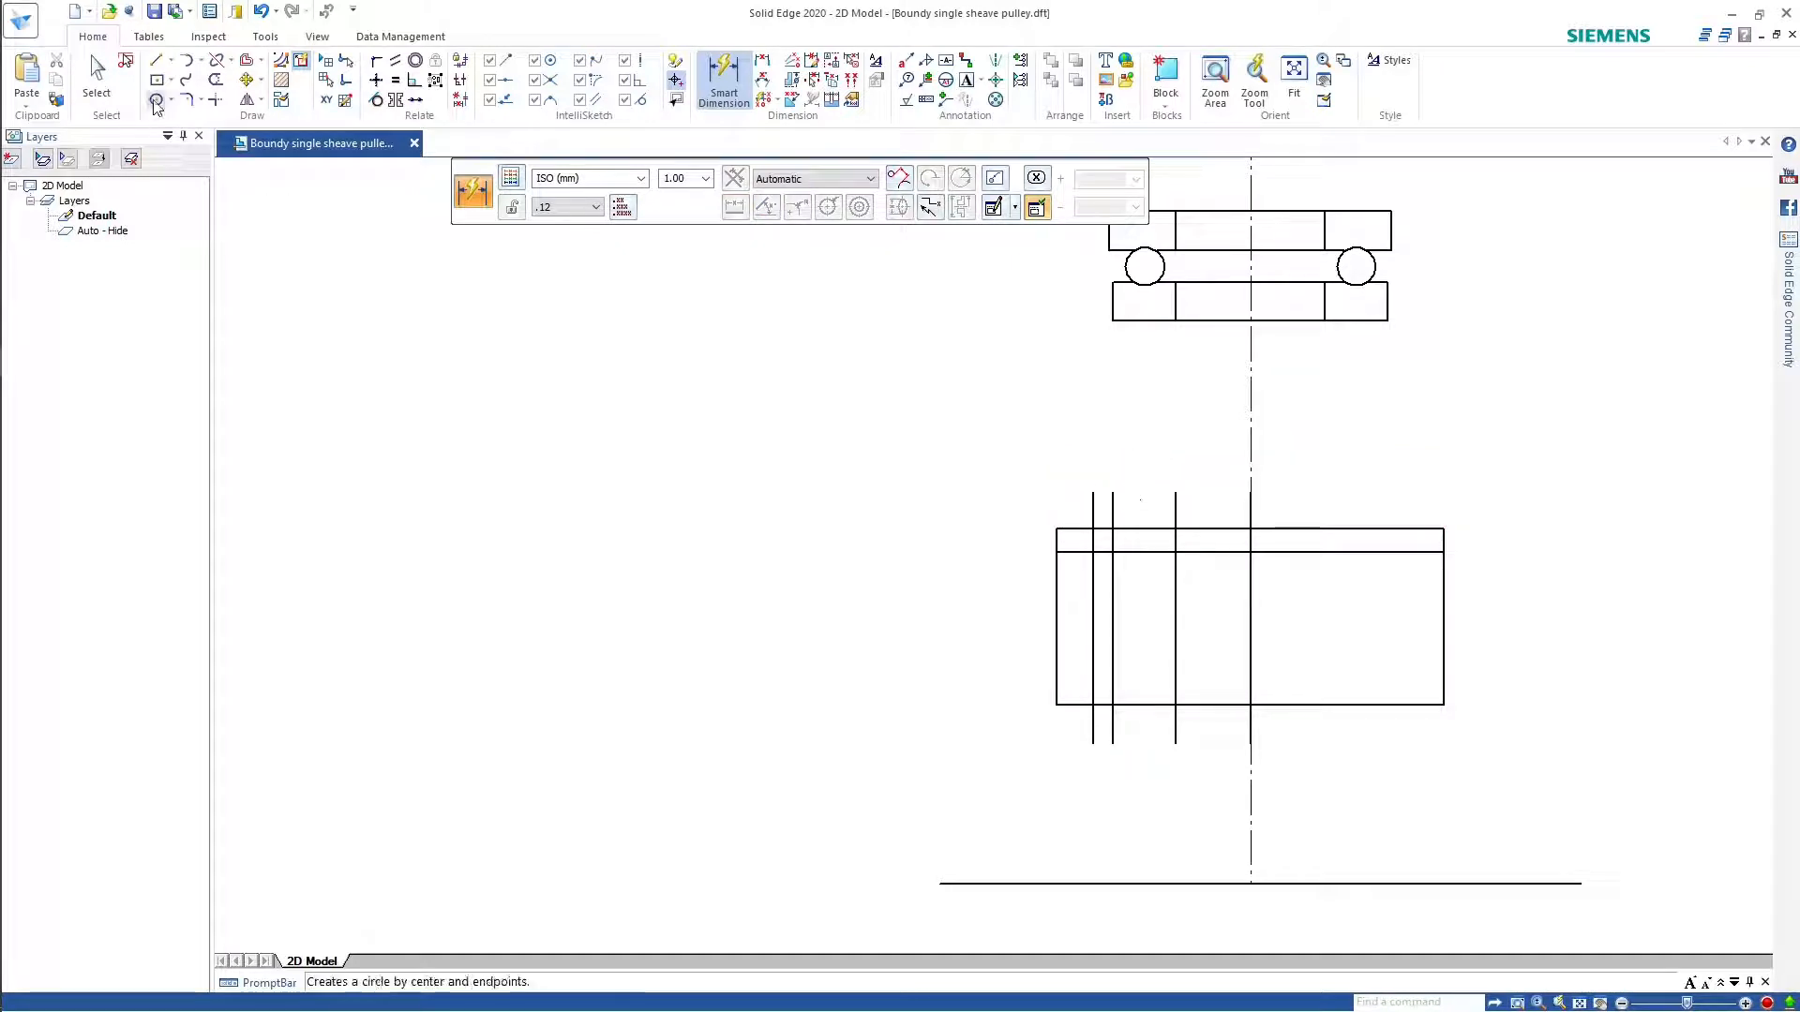
Step: Trim the rectangle's upper left corner and the overhanging offset lines to form the raised rim
{"action": "left_click", "coordinate": [215, 79]}
{"action": "scroll", "coordinate": [1093, 546], "scroll_direction": "up", "scroll_amount": 6}
{"action": "left_click_drag", "start_coordinate": [1062, 437], "coordinate": [886, 516]}
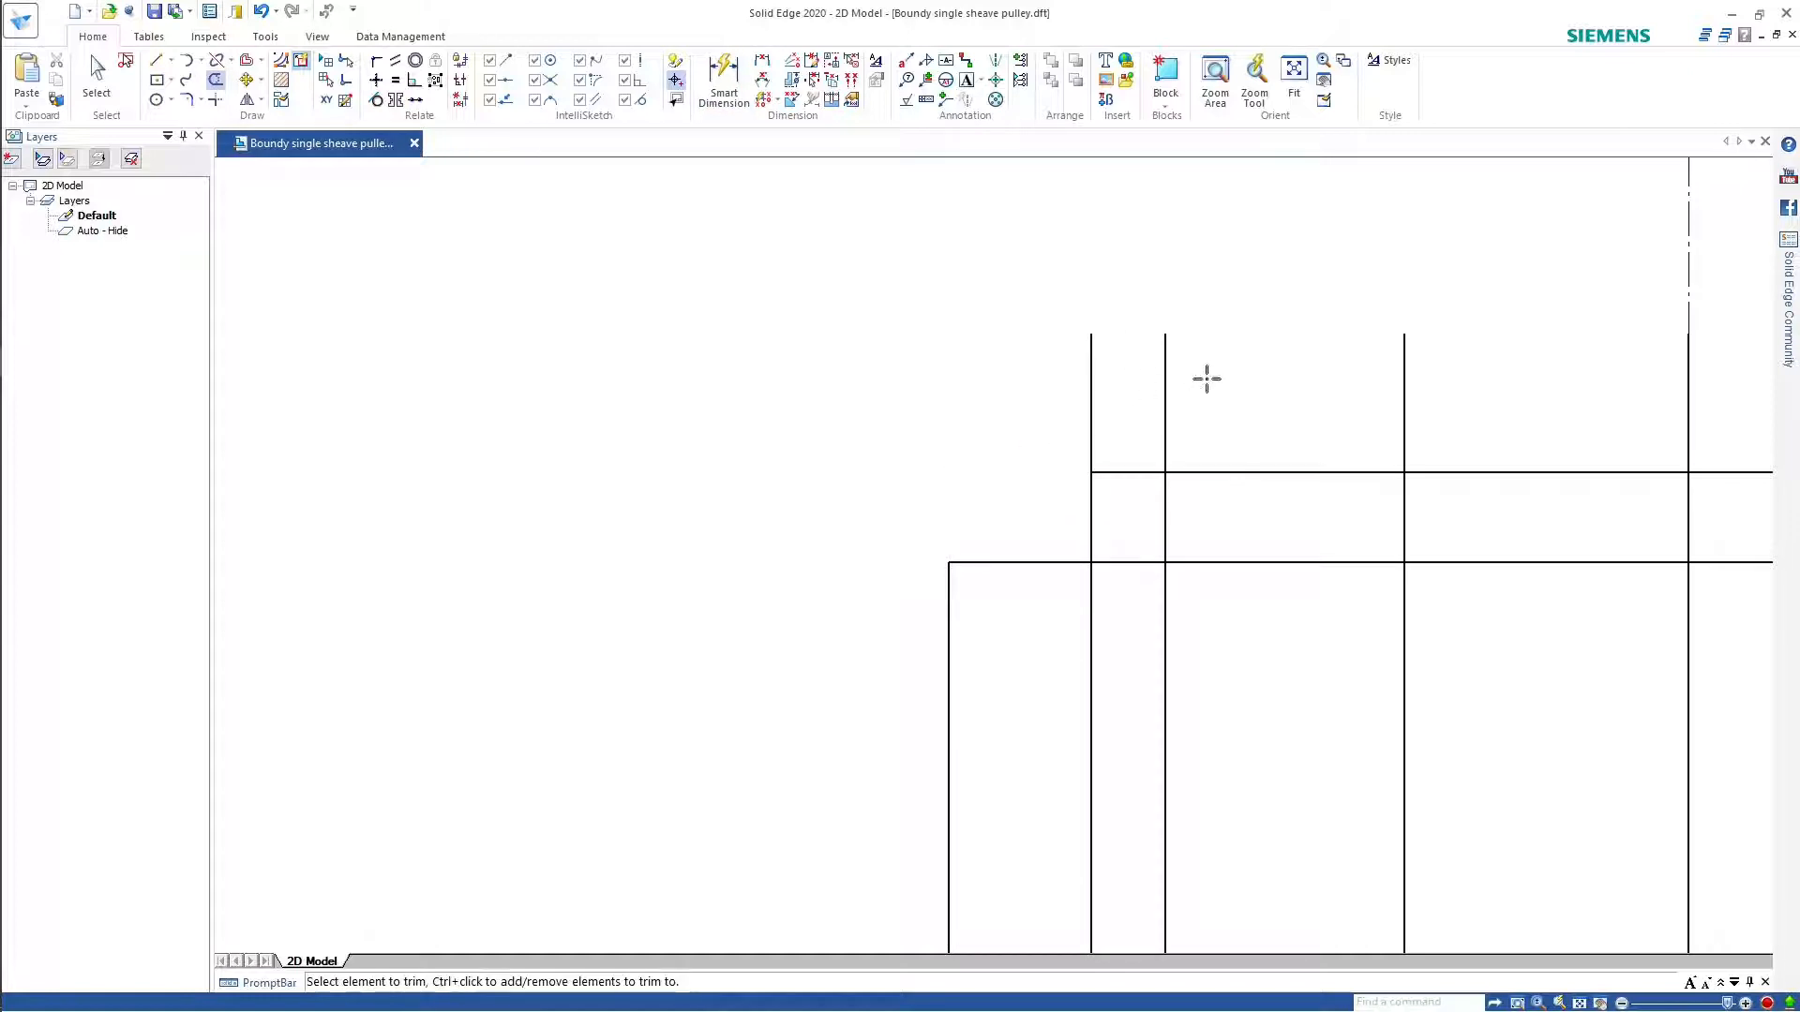
{"action": "left_click_drag", "start_coordinate": [1205, 378], "coordinate": [1050, 398]}
{"action": "left_click", "coordinate": [1408, 511]}
Step: Trim the remaining offset line segments to leave the recess and bore edge in the left half of the rectangle
{"action": "scroll", "coordinate": [1494, 698], "scroll_direction": "down", "scroll_amount": 6}
{"action": "left_click_drag", "start_coordinate": [1500, 834], "coordinate": [1364, 840]}
{"action": "left_click_drag", "start_coordinate": [1439, 715], "coordinate": [1375, 735]}
{"action": "left_click", "coordinate": [1395, 666]}
{"action": "scroll", "coordinate": [1575, 656], "scroll_direction": "up", "scroll_amount": 2}
{"action": "scroll", "coordinate": [1614, 765], "scroll_direction": "down", "scroll_amount": 3}
{"action": "scroll", "coordinate": [1635, 756], "scroll_direction": "up", "scroll_amount": 2}
{"action": "left_click", "coordinate": [1620, 712]}
{"action": "scroll", "coordinate": [1600, 786], "scroll_direction": "down", "scroll_amount": 3}
{"action": "scroll", "coordinate": [1617, 820], "scroll_direction": "up", "scroll_amount": 3}
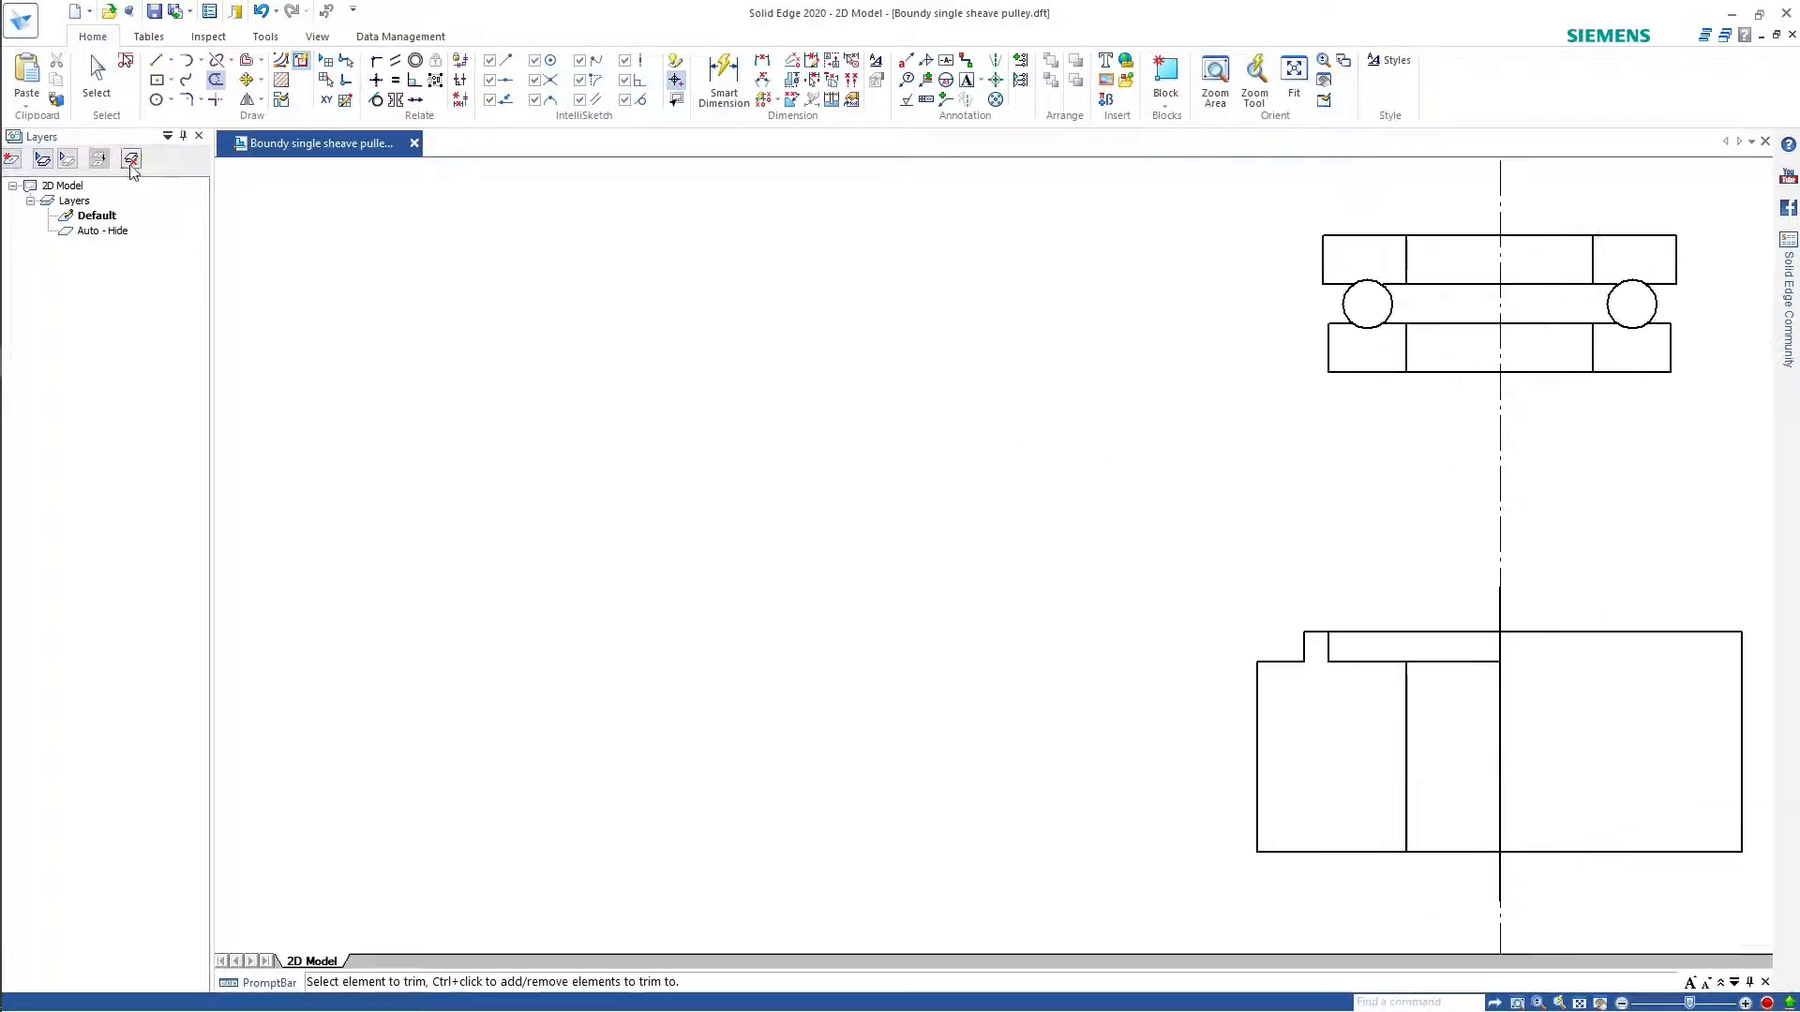
Step: Delete the solid vertical helper line lying on the centreline through the rectangle
{"action": "left_click", "coordinate": [96, 83]}
{"action": "left_click_drag", "start_coordinate": [1443, 521], "coordinate": [1548, 905]}
{"action": "key", "text": "Delete"}
{"action": "scroll", "coordinate": [1229, 618], "scroll_direction": "down", "scroll_amount": 4}
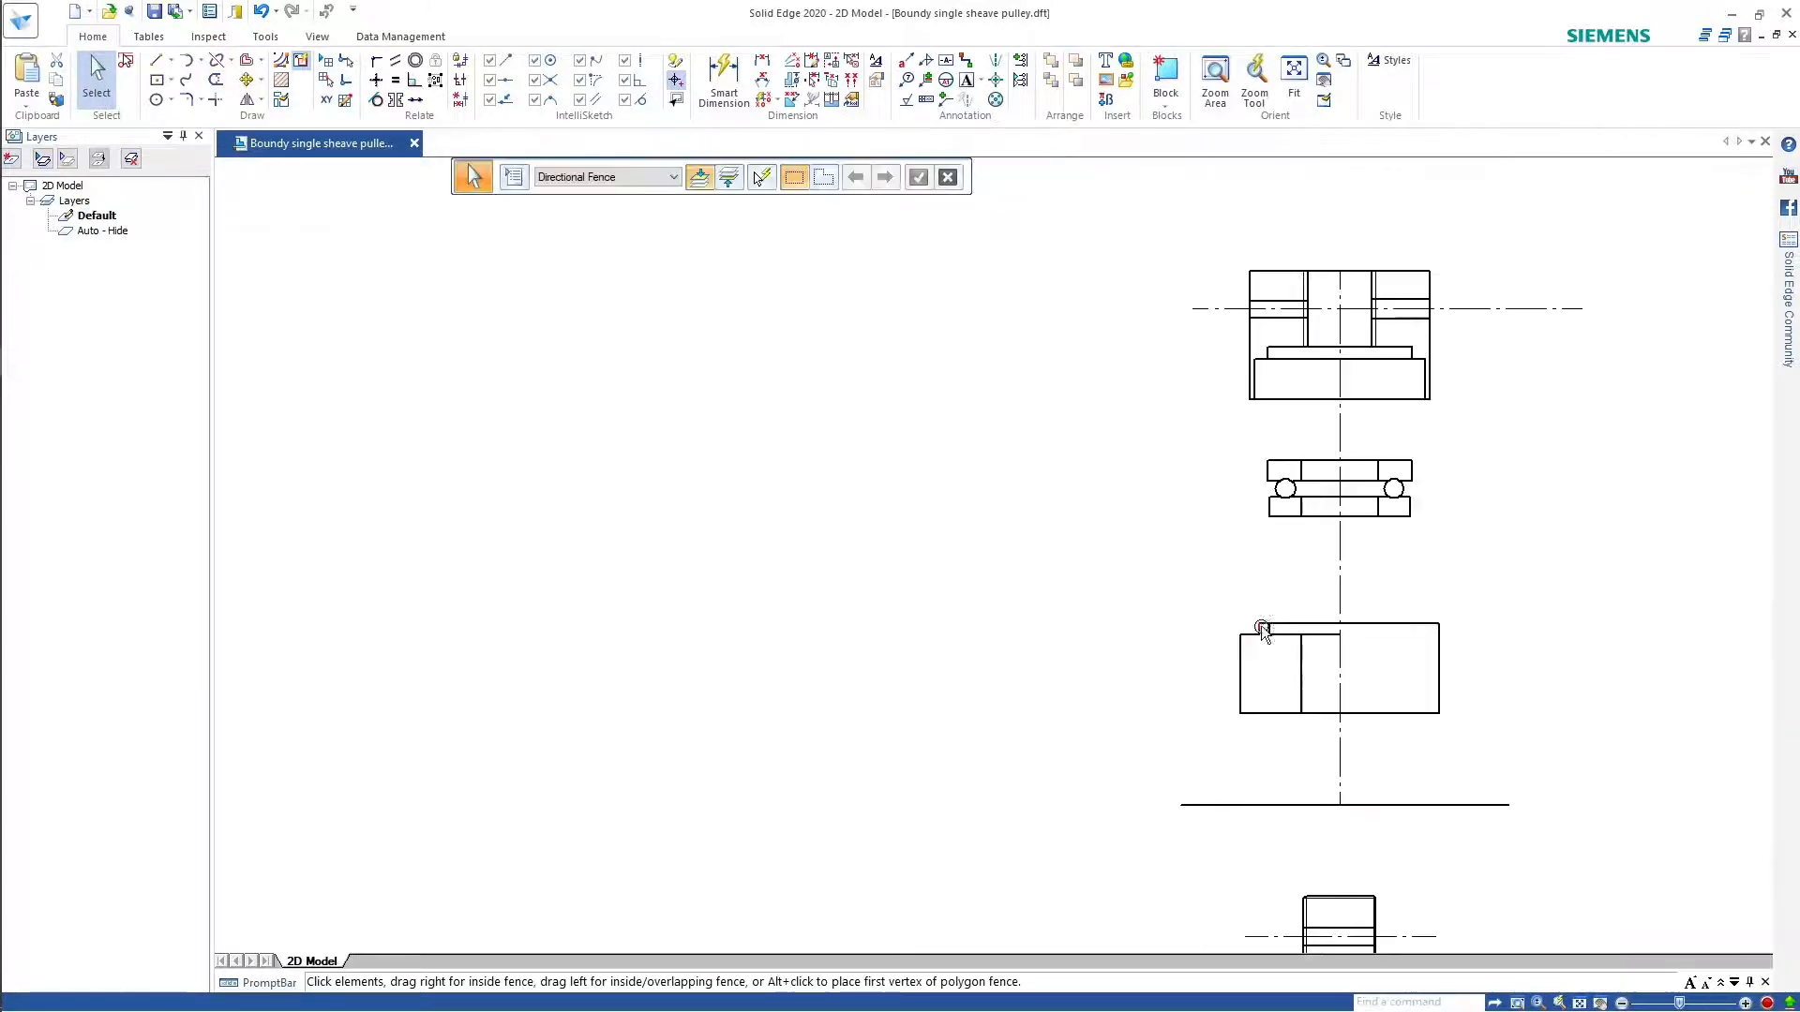
Step: Delete the rectangle's right edge and trim its top line back to the vertical centreline
{"action": "left_click_drag", "start_coordinate": [1416, 601], "coordinate": [1470, 784]}
{"action": "key", "text": "Delete"}
{"action": "left_click", "coordinate": [110, 102]}
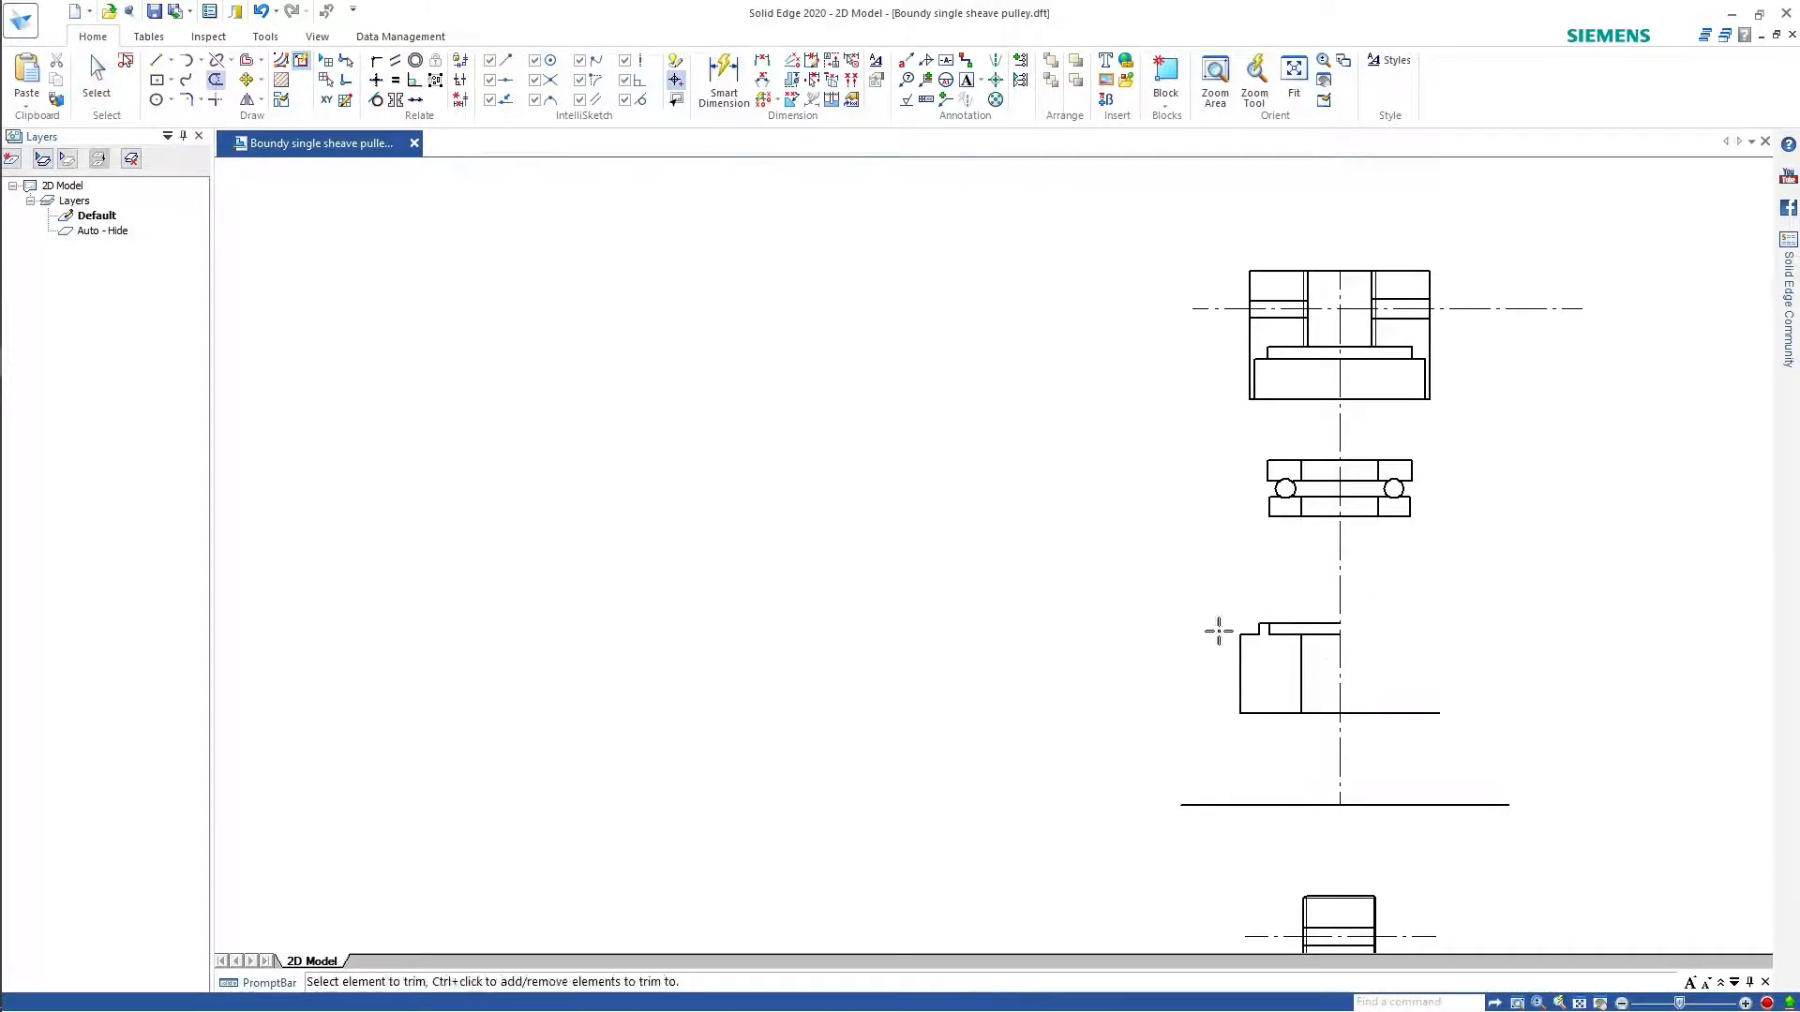
Step: Mirror the left half of the stepped part about the vertical centreline, keeping the original
{"action": "left_click_drag", "start_coordinate": [1181, 566], "coordinate": [1390, 756]}
{"action": "left_click", "coordinate": [248, 99]}
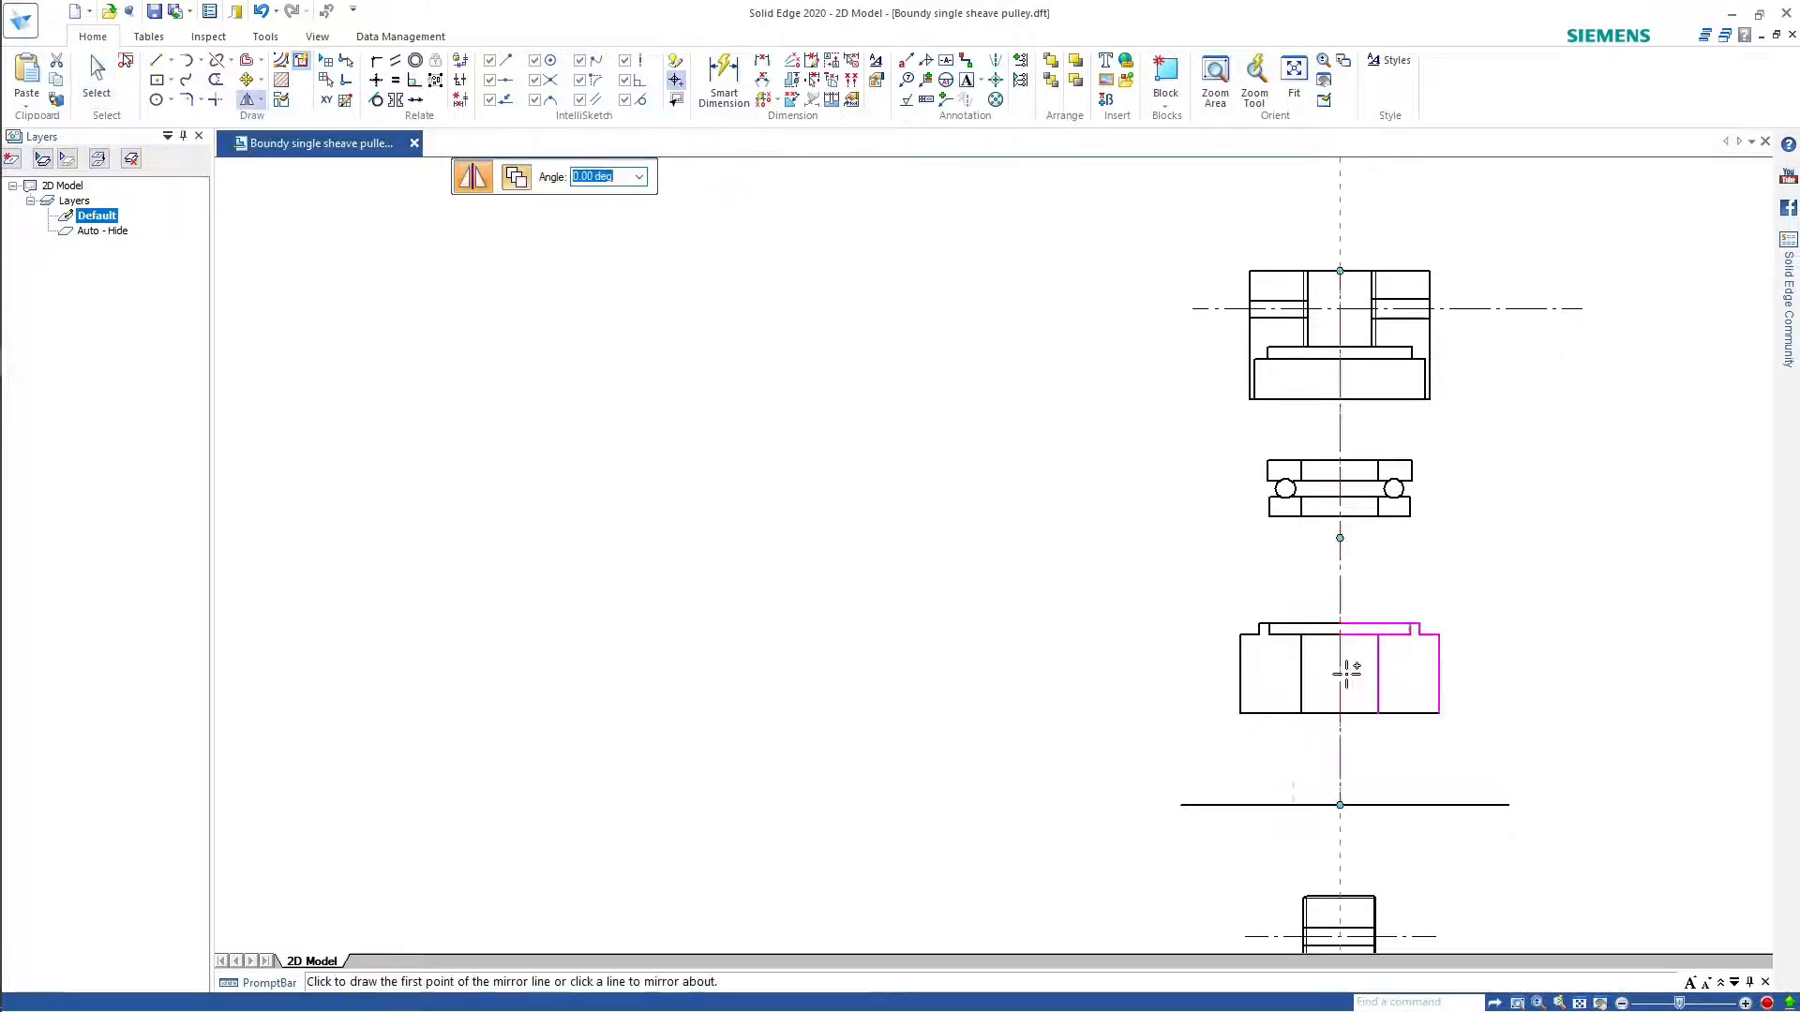
{"action": "left_click", "coordinate": [1342, 668]}
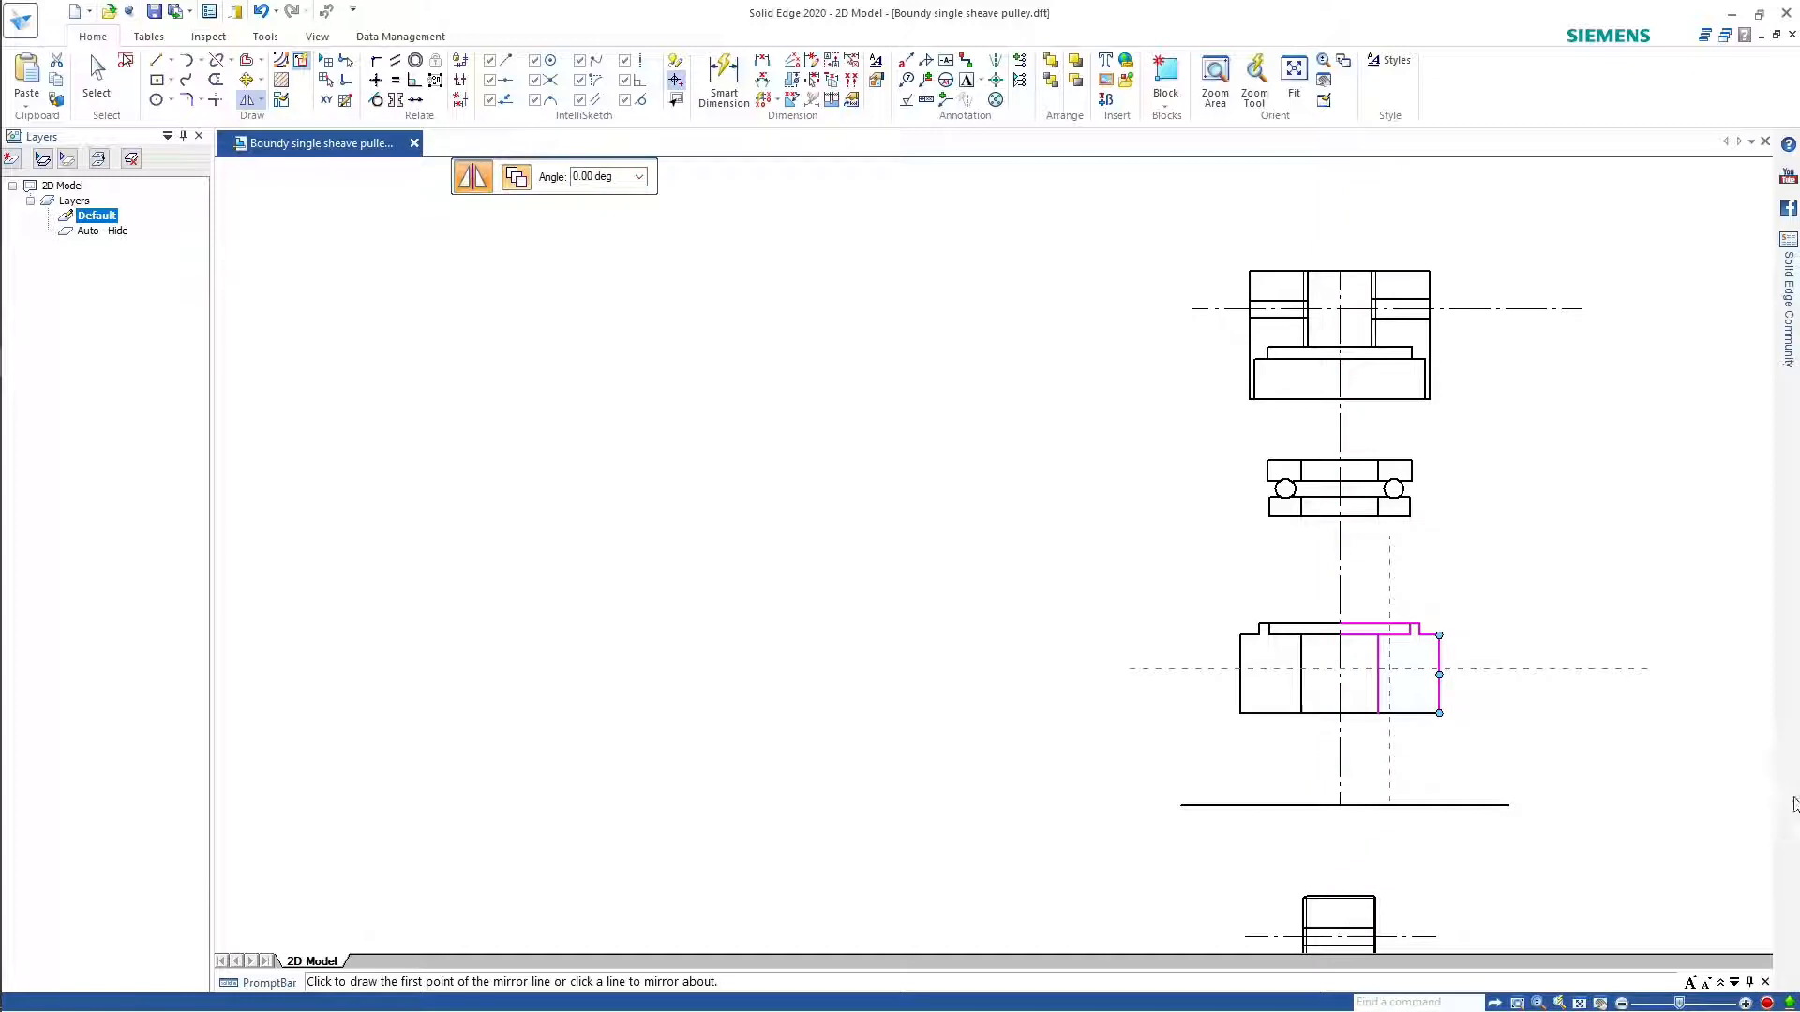
Step: Draw a horizontal line along the part's bottom edge extending past both sides, and offset it 20 mm upward as the trunnion axis
{"action": "left_click", "coordinate": [157, 59]}
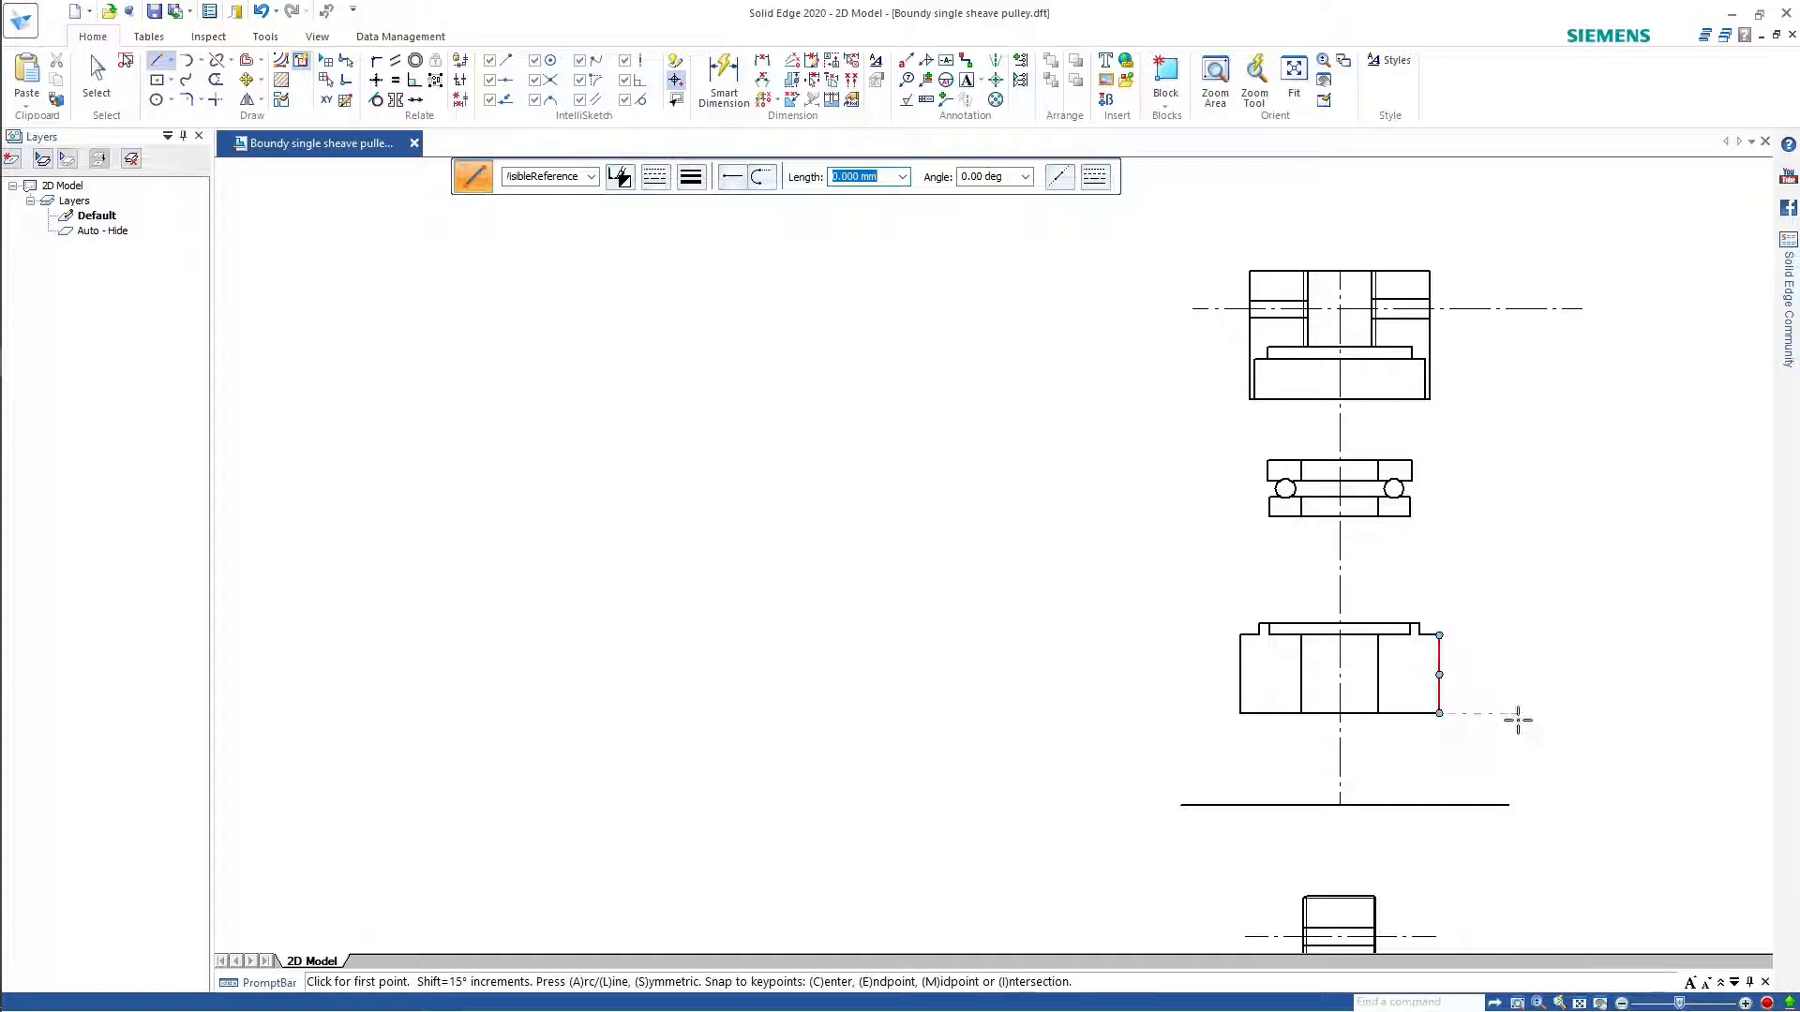
{"action": "left_click", "coordinate": [1583, 713]}
{"action": "left_click", "coordinate": [1118, 713]}
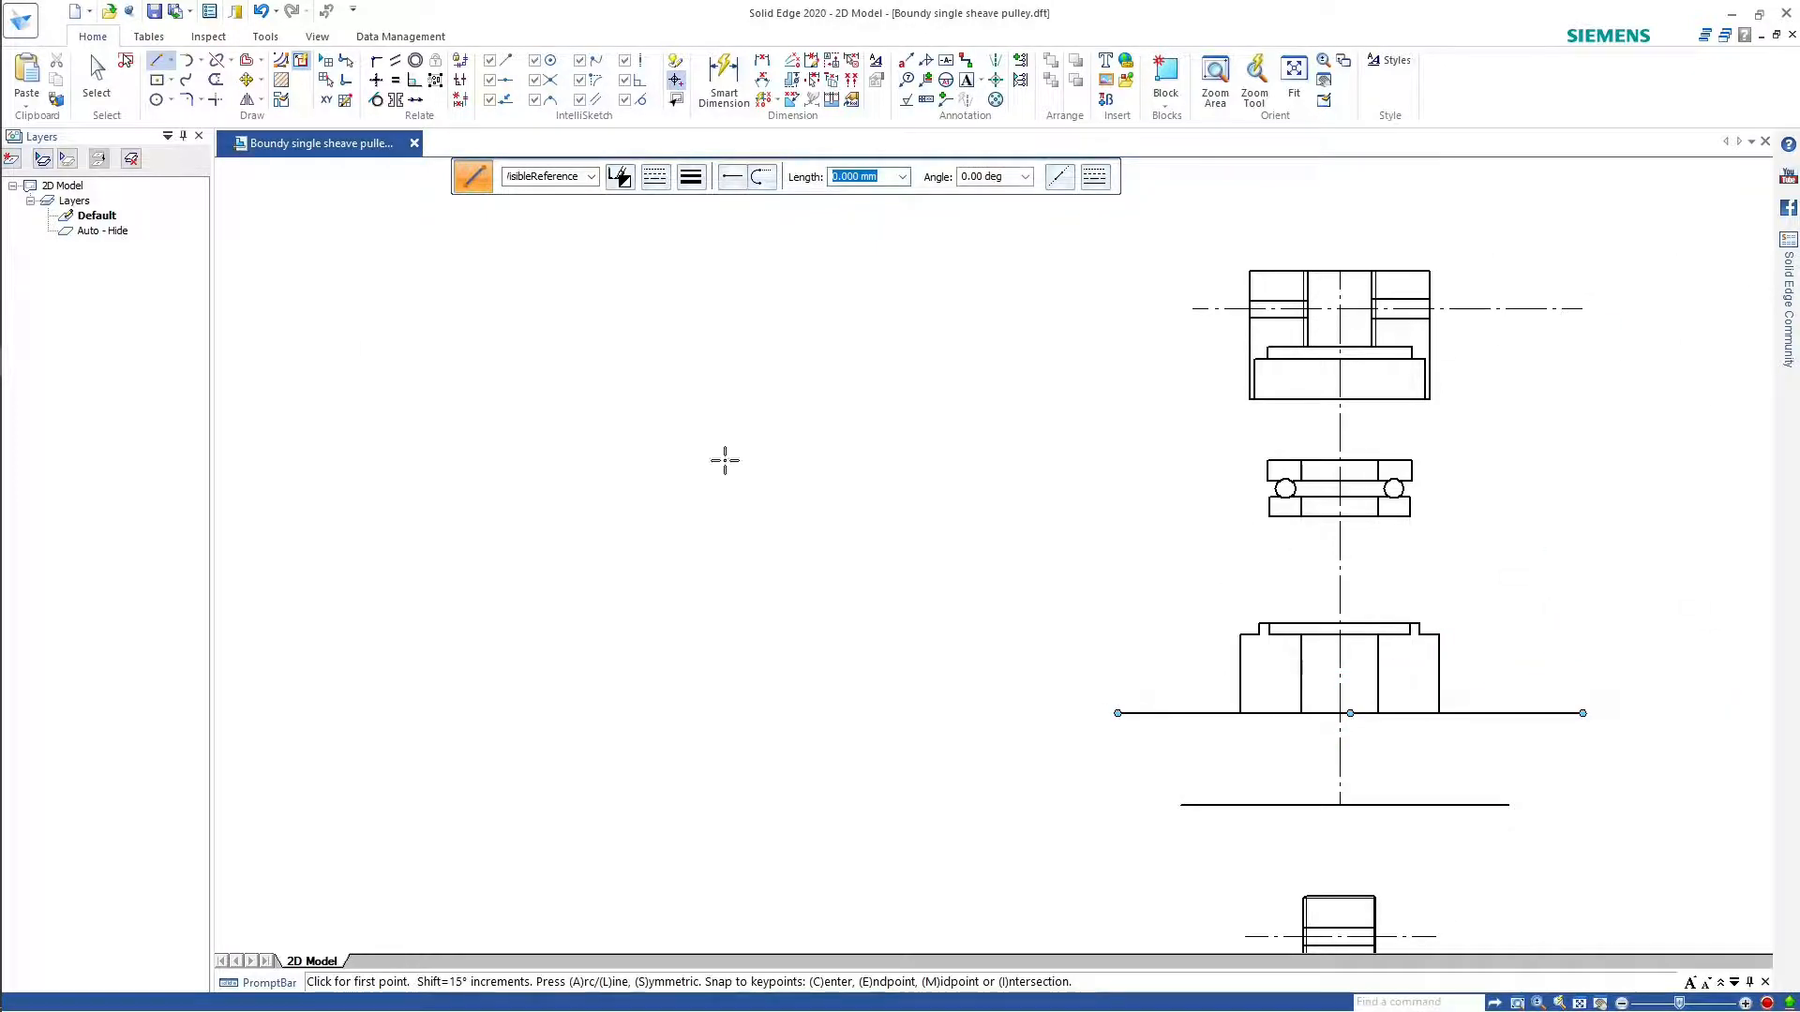
{"action": "left_click", "coordinate": [245, 59]}
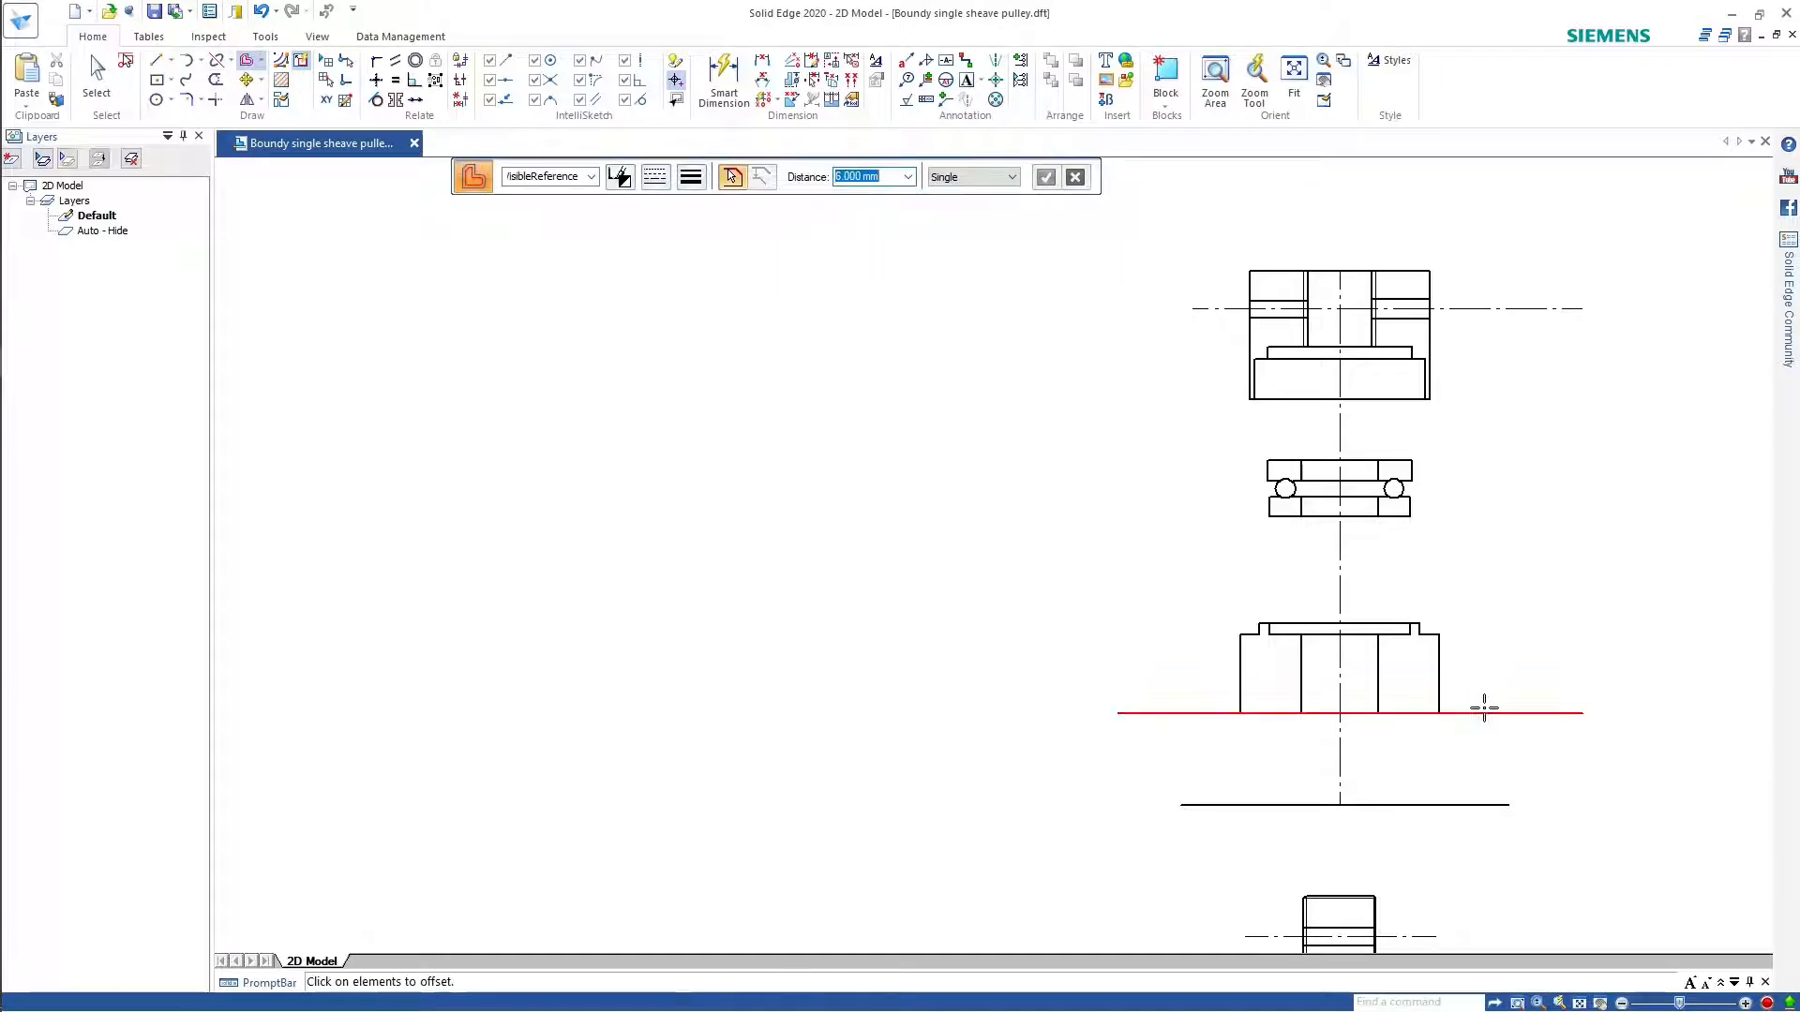
{"action": "left_click", "coordinate": [1485, 710]}
{"action": "right_click", "coordinate": [1485, 709]}
{"action": "type", "text": "20"}
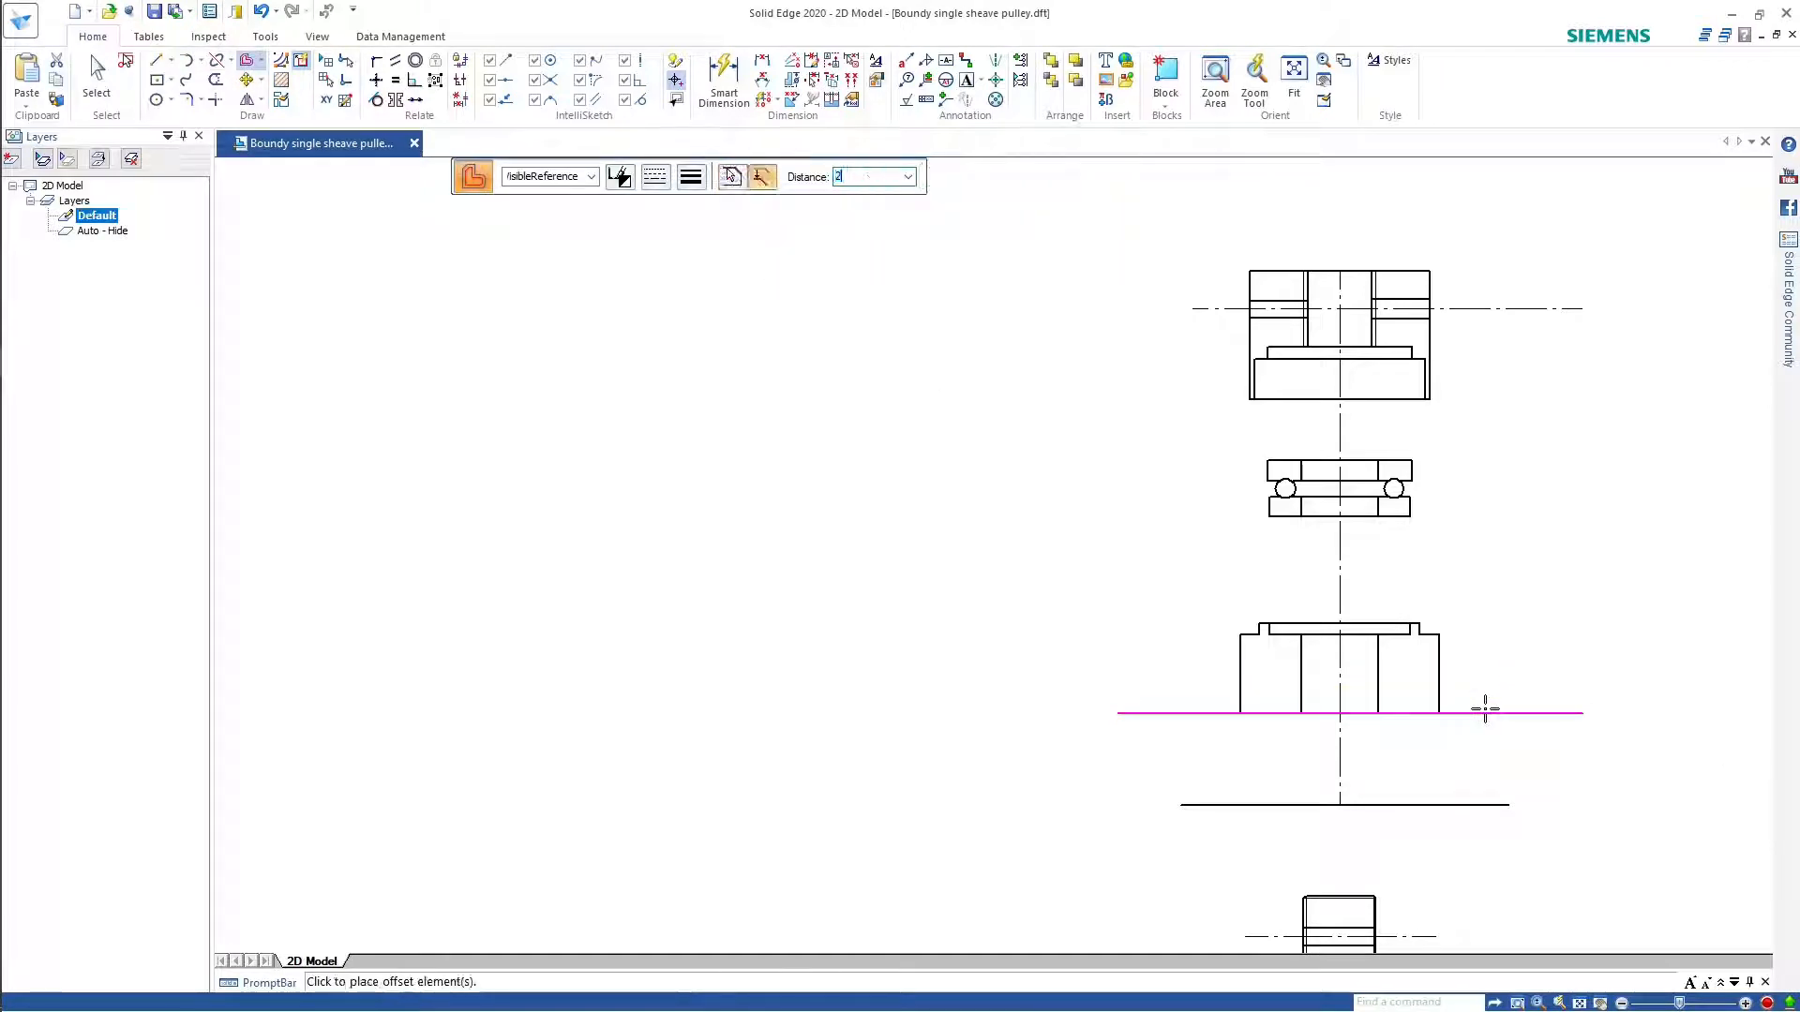
{"action": "key", "text": "Return"}
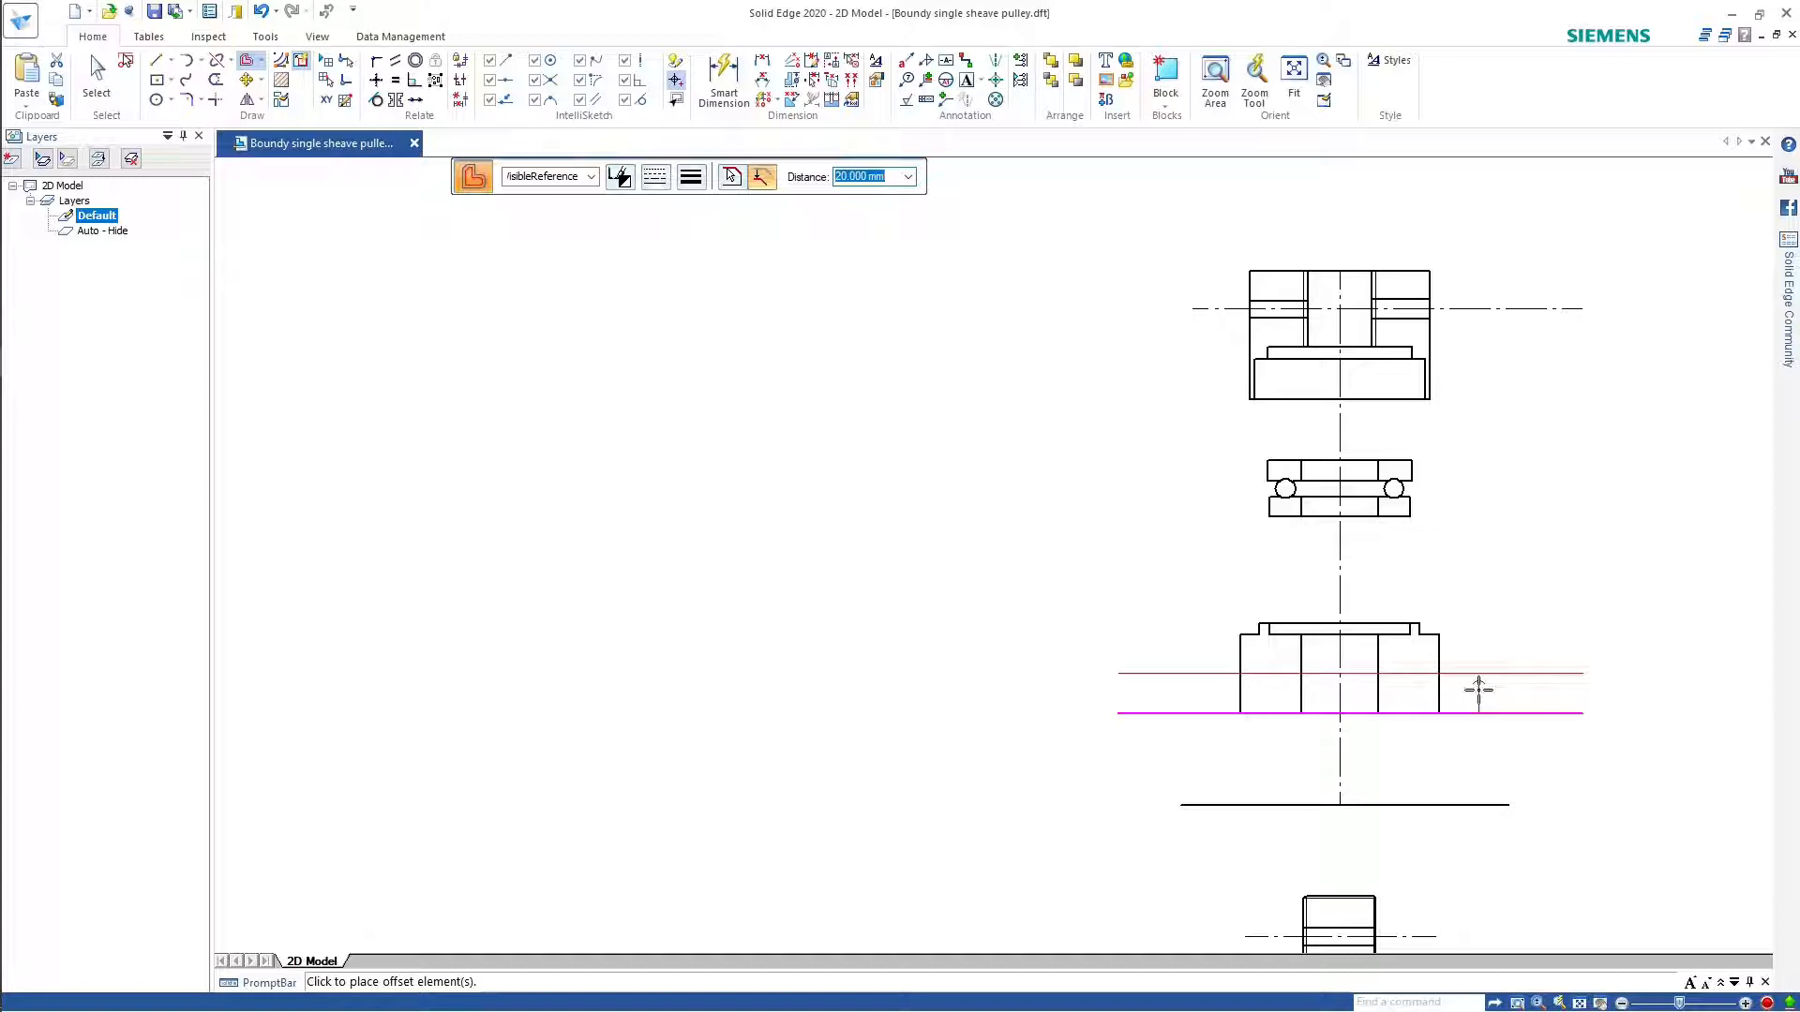
{"action": "left_click", "coordinate": [1479, 690]}
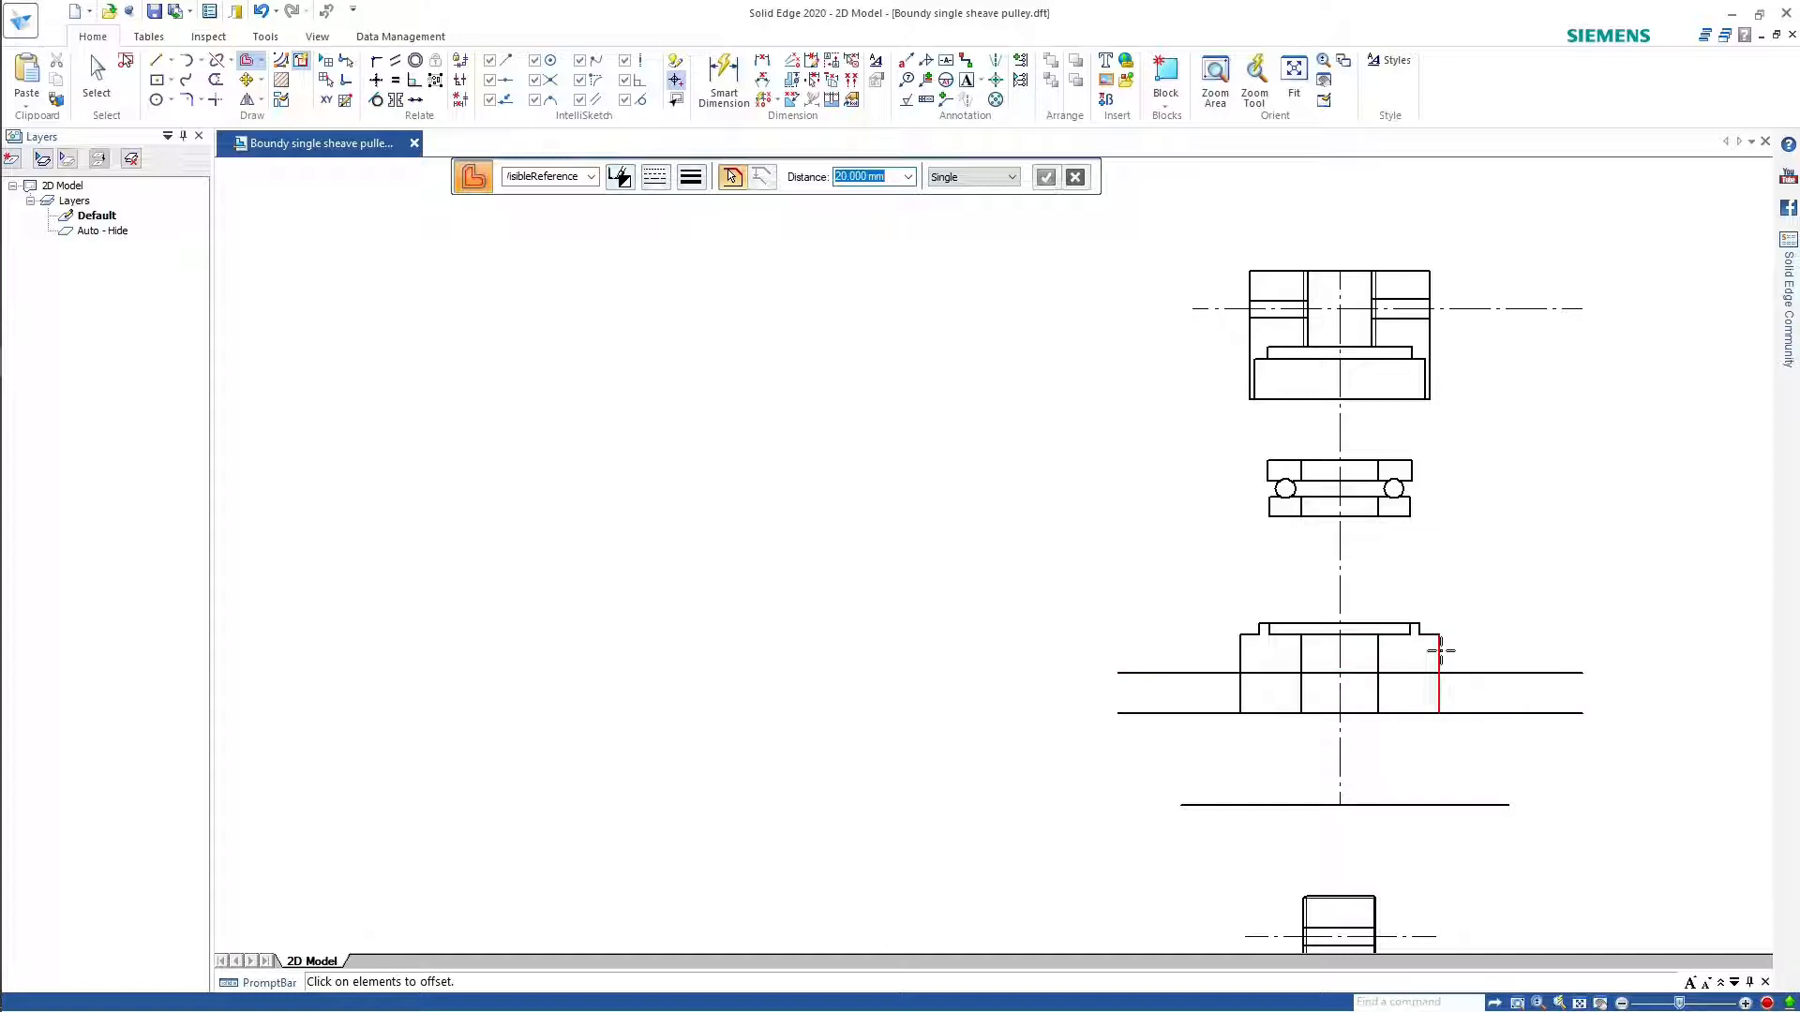
Step: Offset the part's right edge 14 mm outward, and offset that new line another 25 mm outward
{"action": "left_click", "coordinate": [1440, 650]}
{"action": "type", "text": "14"}
{"action": "key", "text": "Return"}
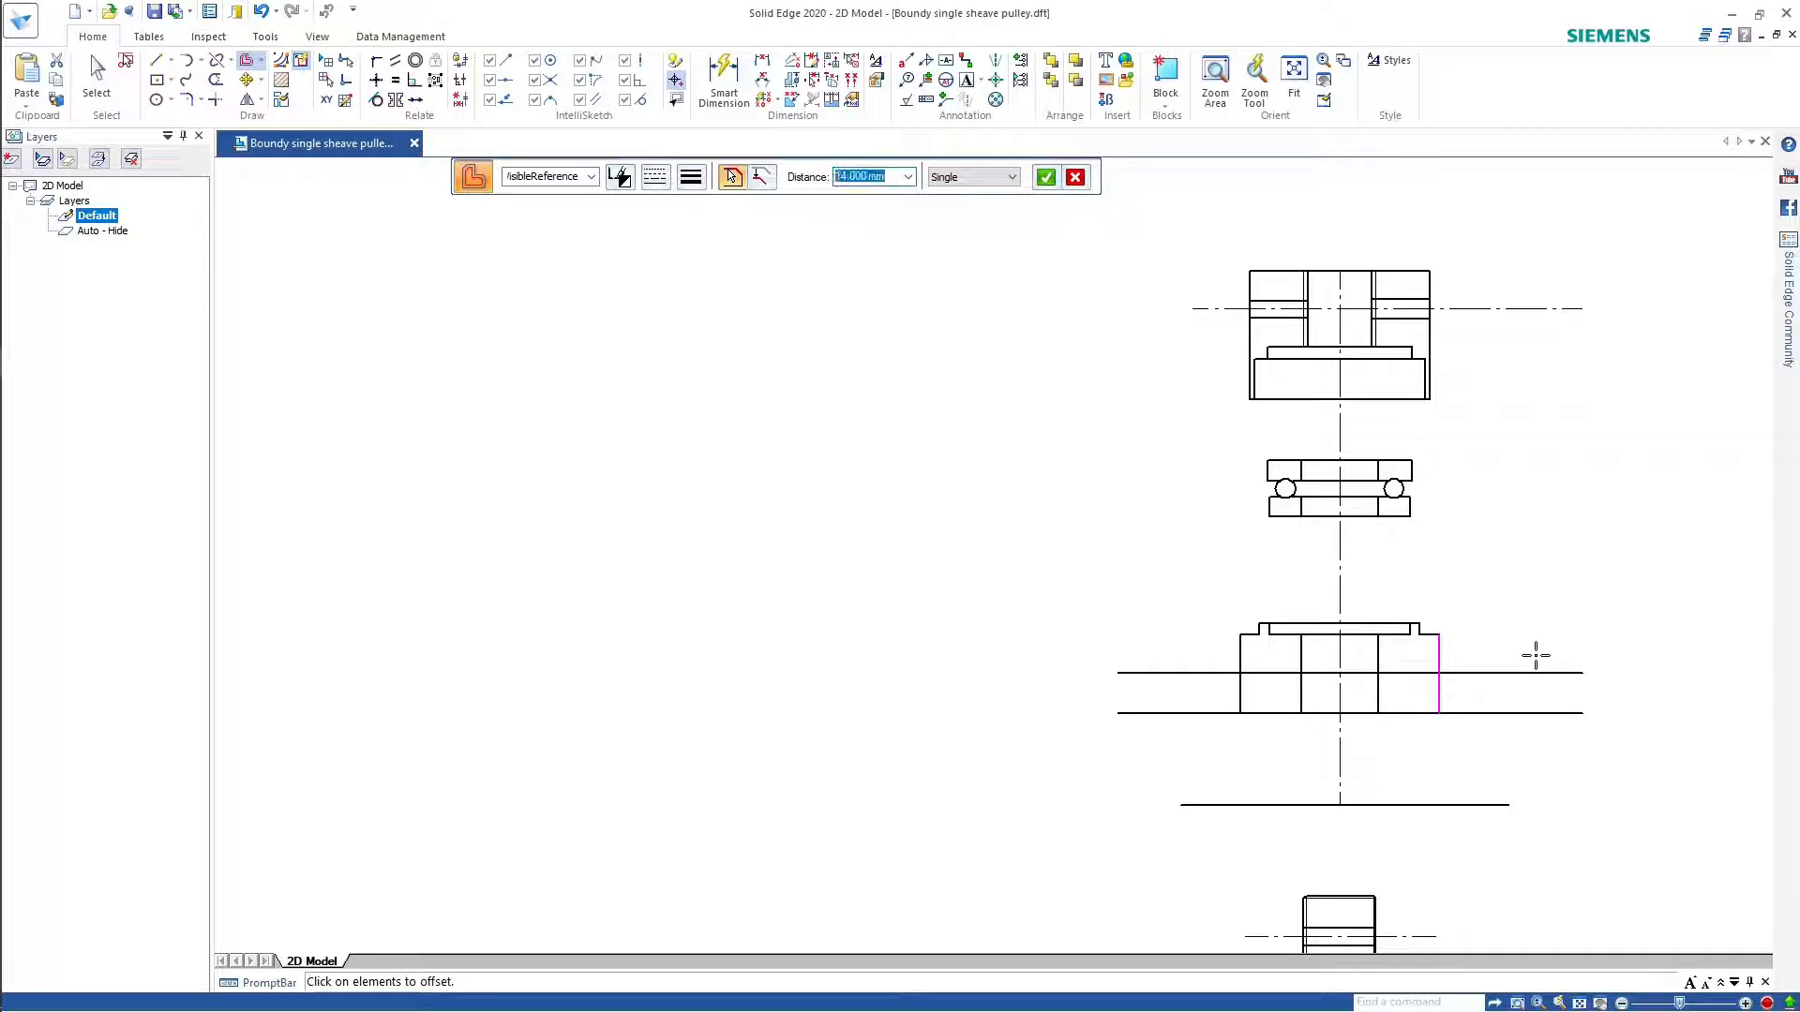
{"action": "right_click", "coordinate": [1536, 655]}
{"action": "left_click", "coordinate": [1527, 654]}
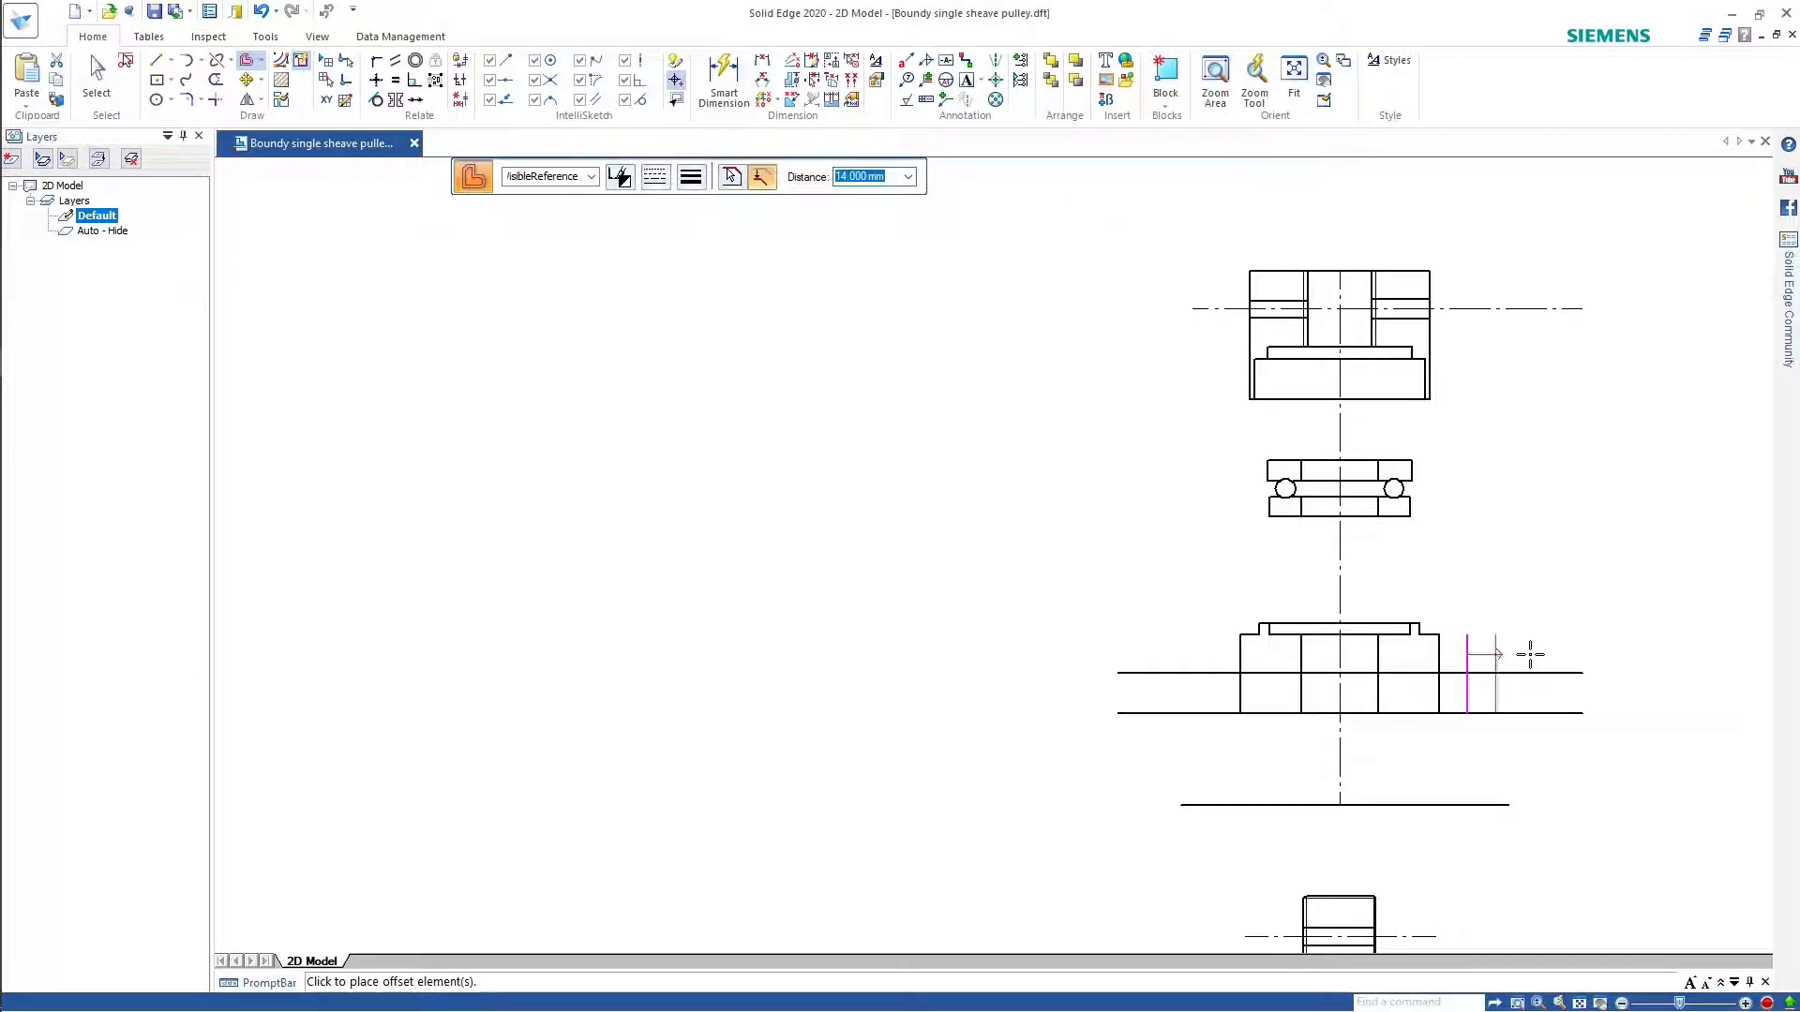
{"action": "type", "text": "25"}
{"action": "key", "text": "Return"}
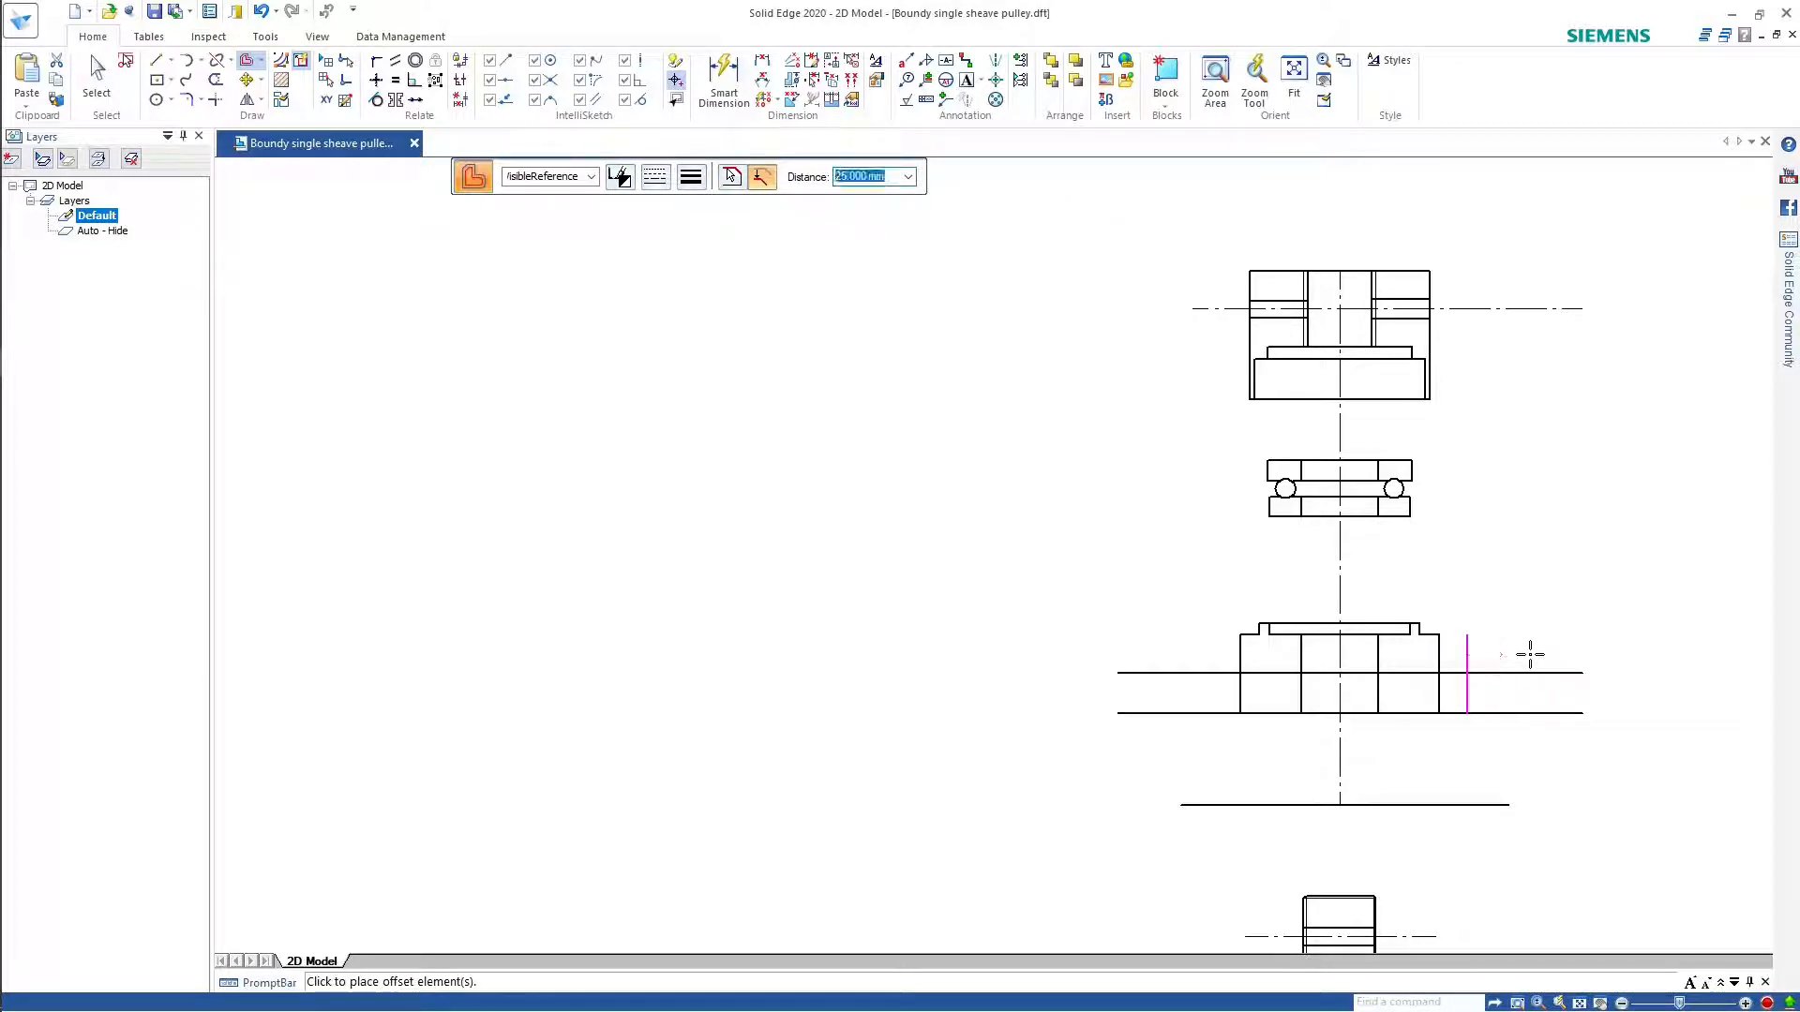
{"action": "left_click", "coordinate": [1538, 654]}
Step: Draw a rectangle 25 mm high and about 26 mm wide centred on the horizontal axis, between the part's right edge and the first offset line
{"action": "scroll", "coordinate": [1418, 706], "scroll_direction": "up", "scroll_amount": 3}
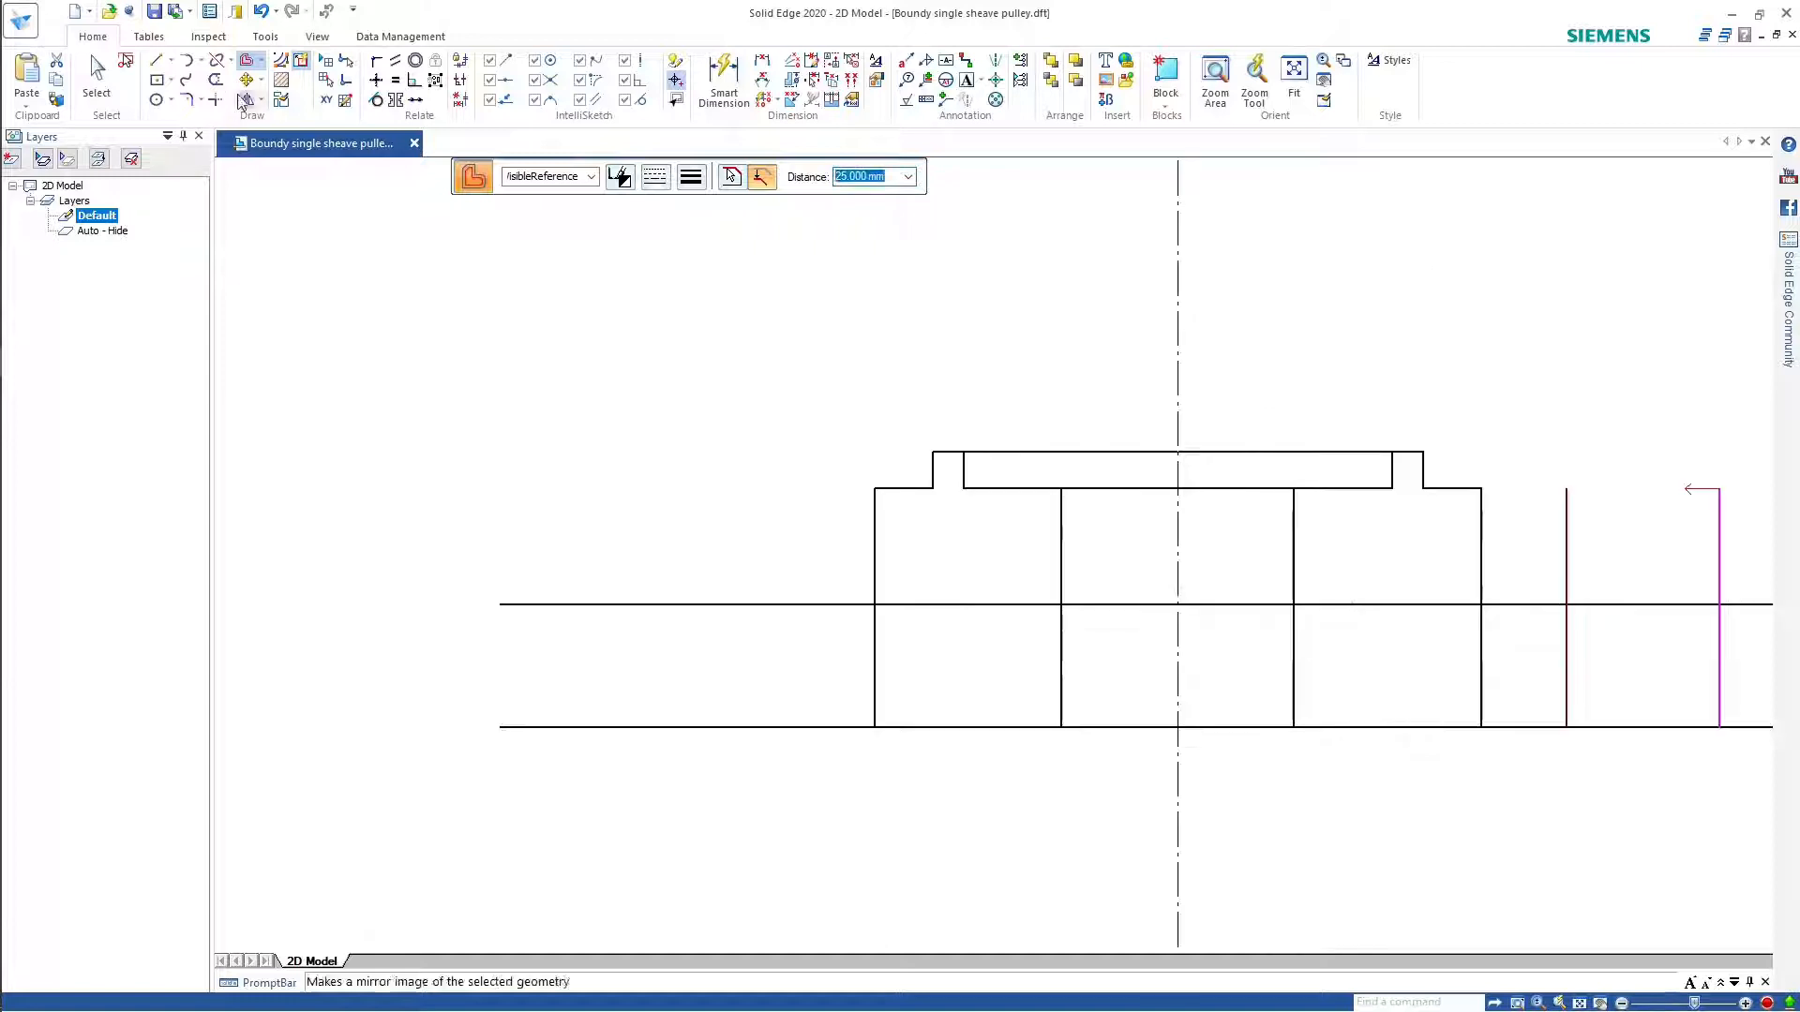
{"action": "left_click", "coordinate": [157, 80]}
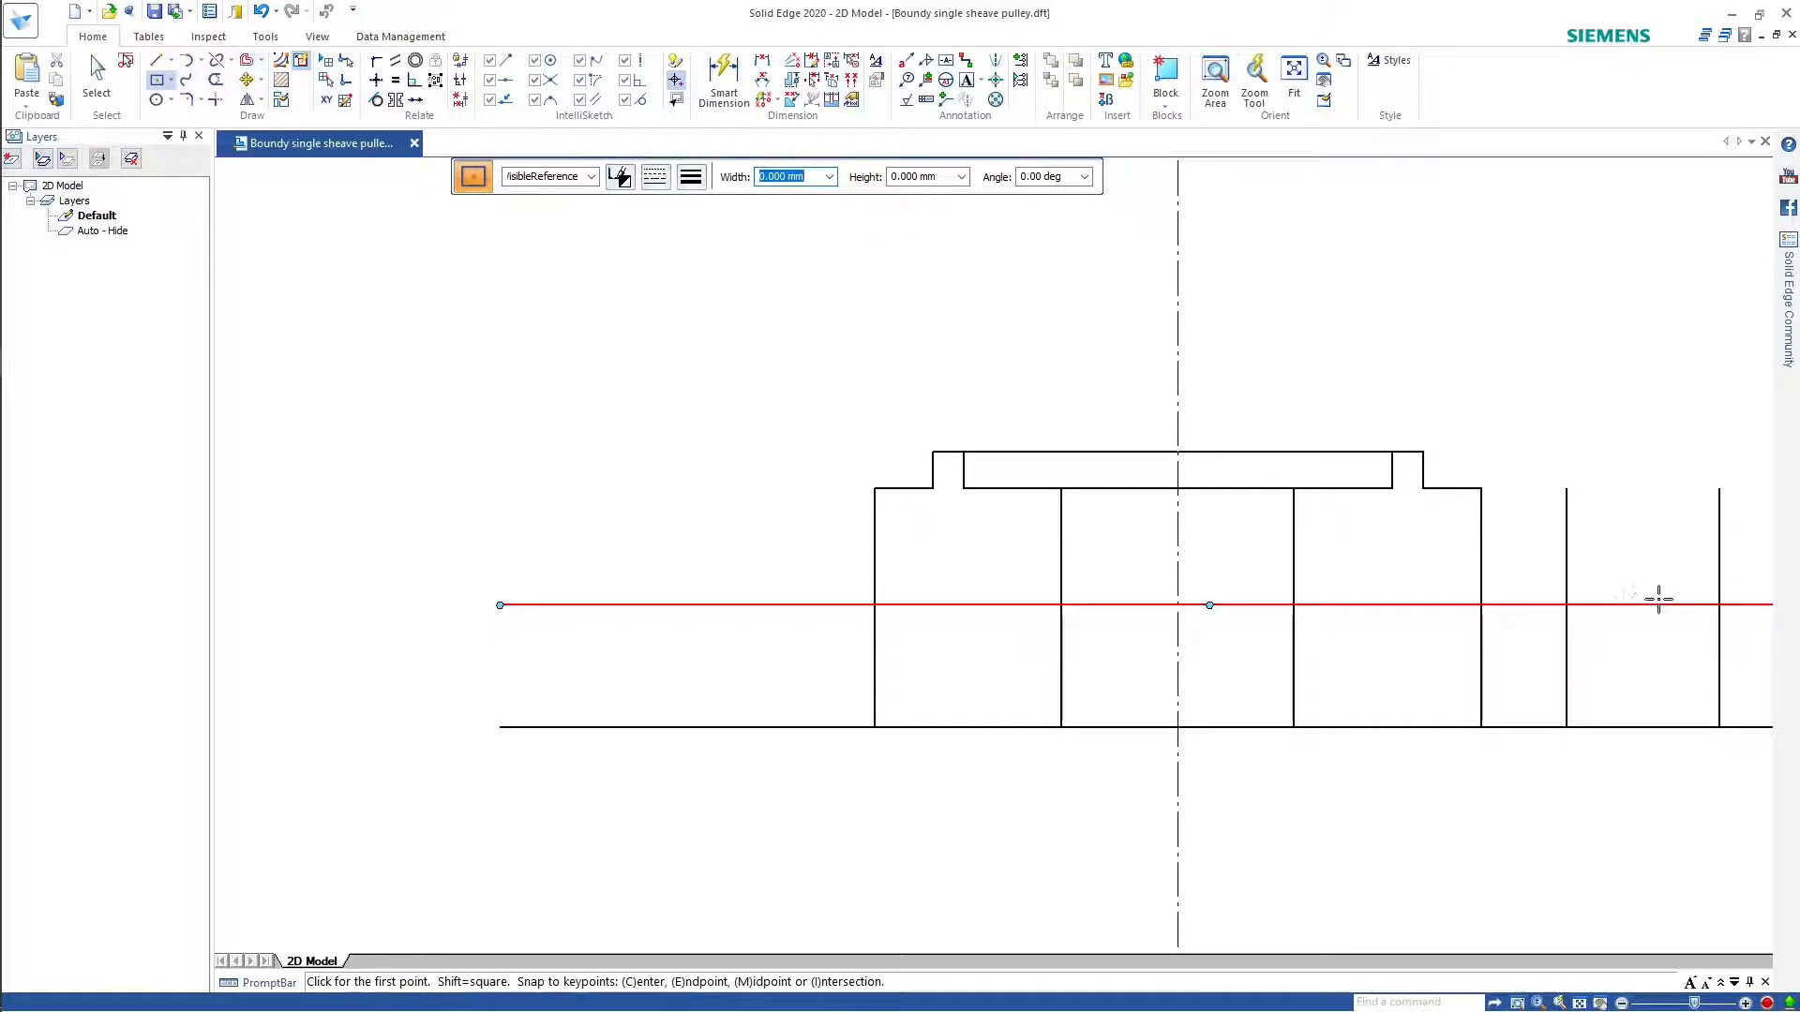
{"action": "scroll", "coordinate": [1531, 619], "scroll_direction": "down", "scroll_amount": 3}
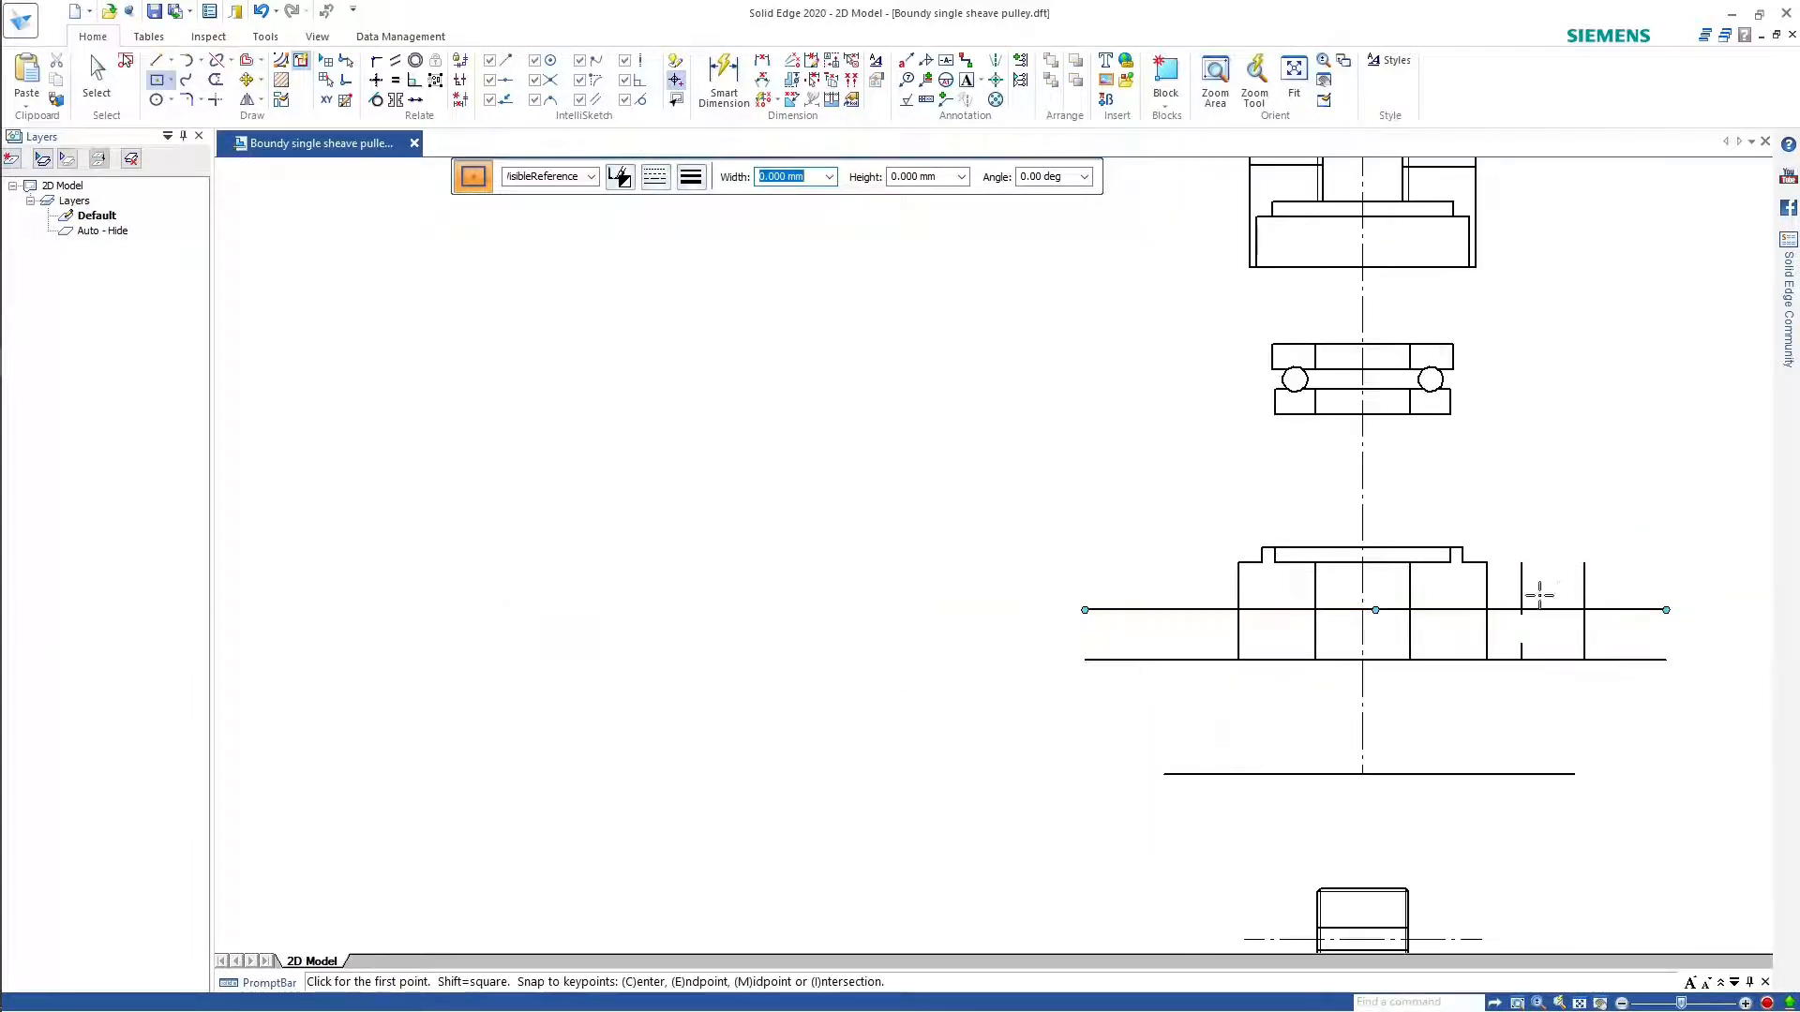
{"action": "scroll", "coordinate": [1539, 595], "scroll_direction": "up", "scroll_amount": 2}
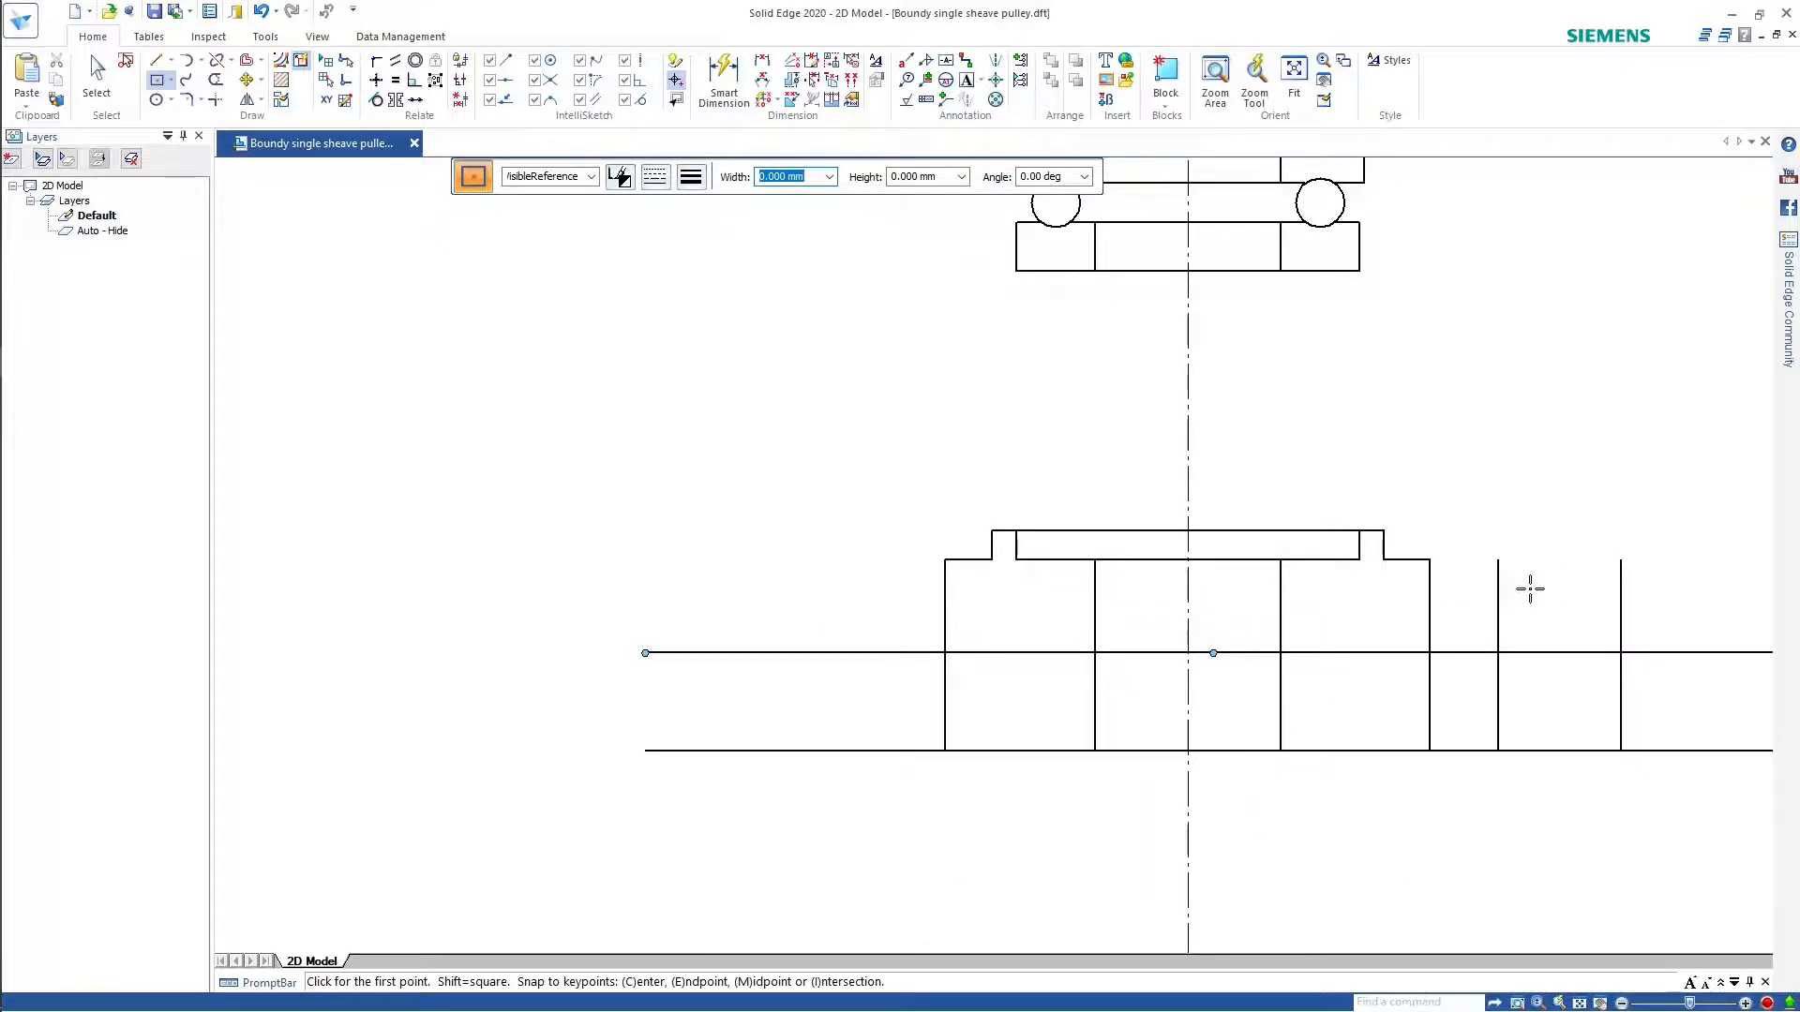
{"action": "left_click", "coordinate": [1455, 654]}
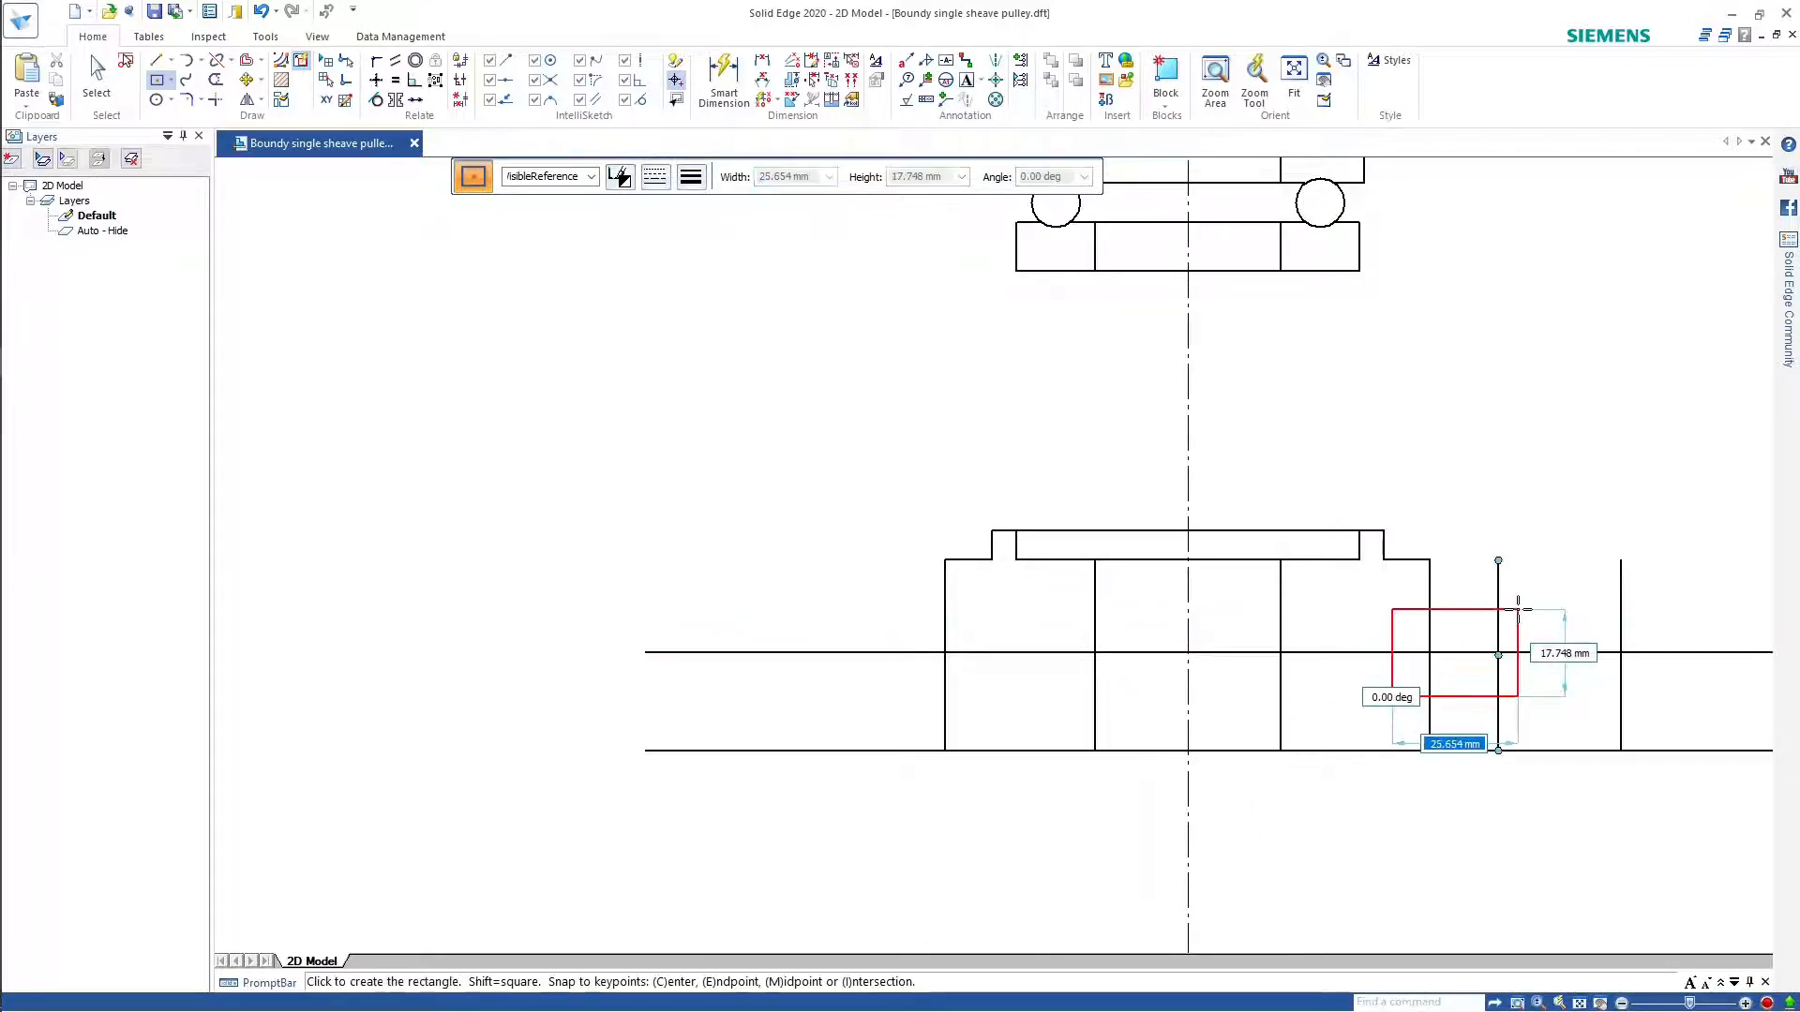
{"action": "key", "text": "Tab"}
{"action": "type", "text": "2"}
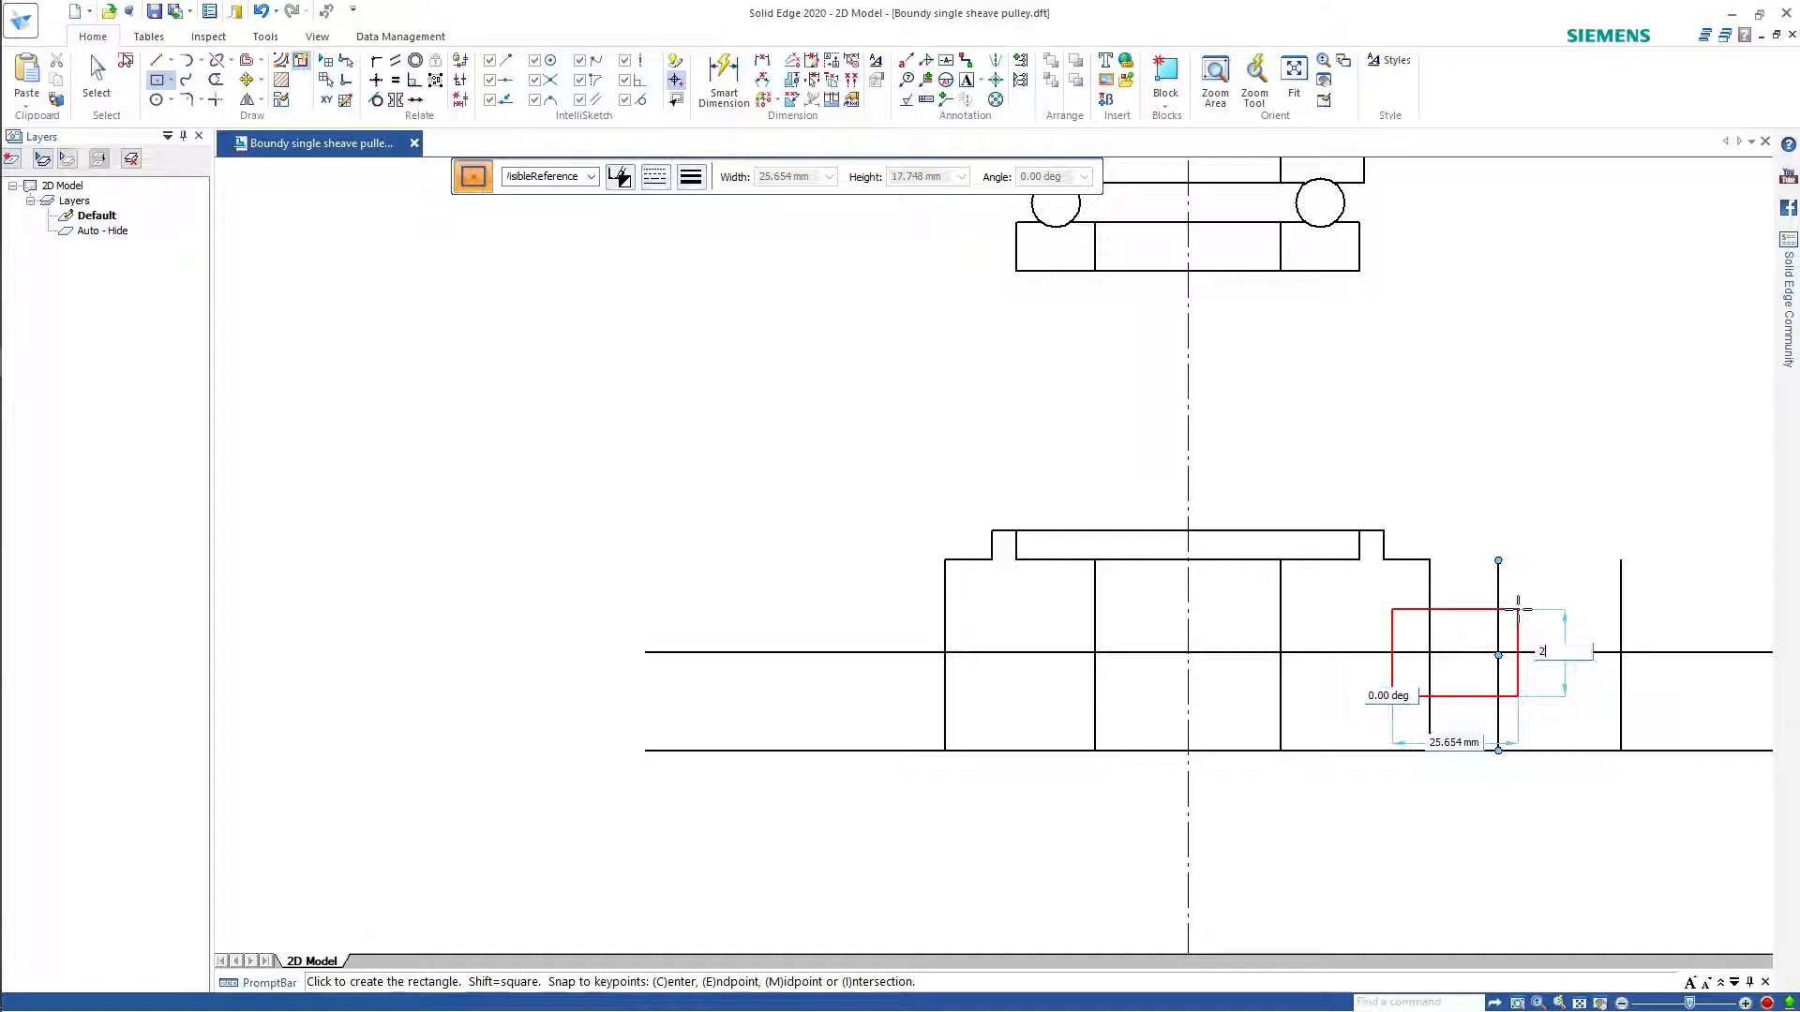
{"action": "type", "text": "5"}
{"action": "key", "text": "Tab"}
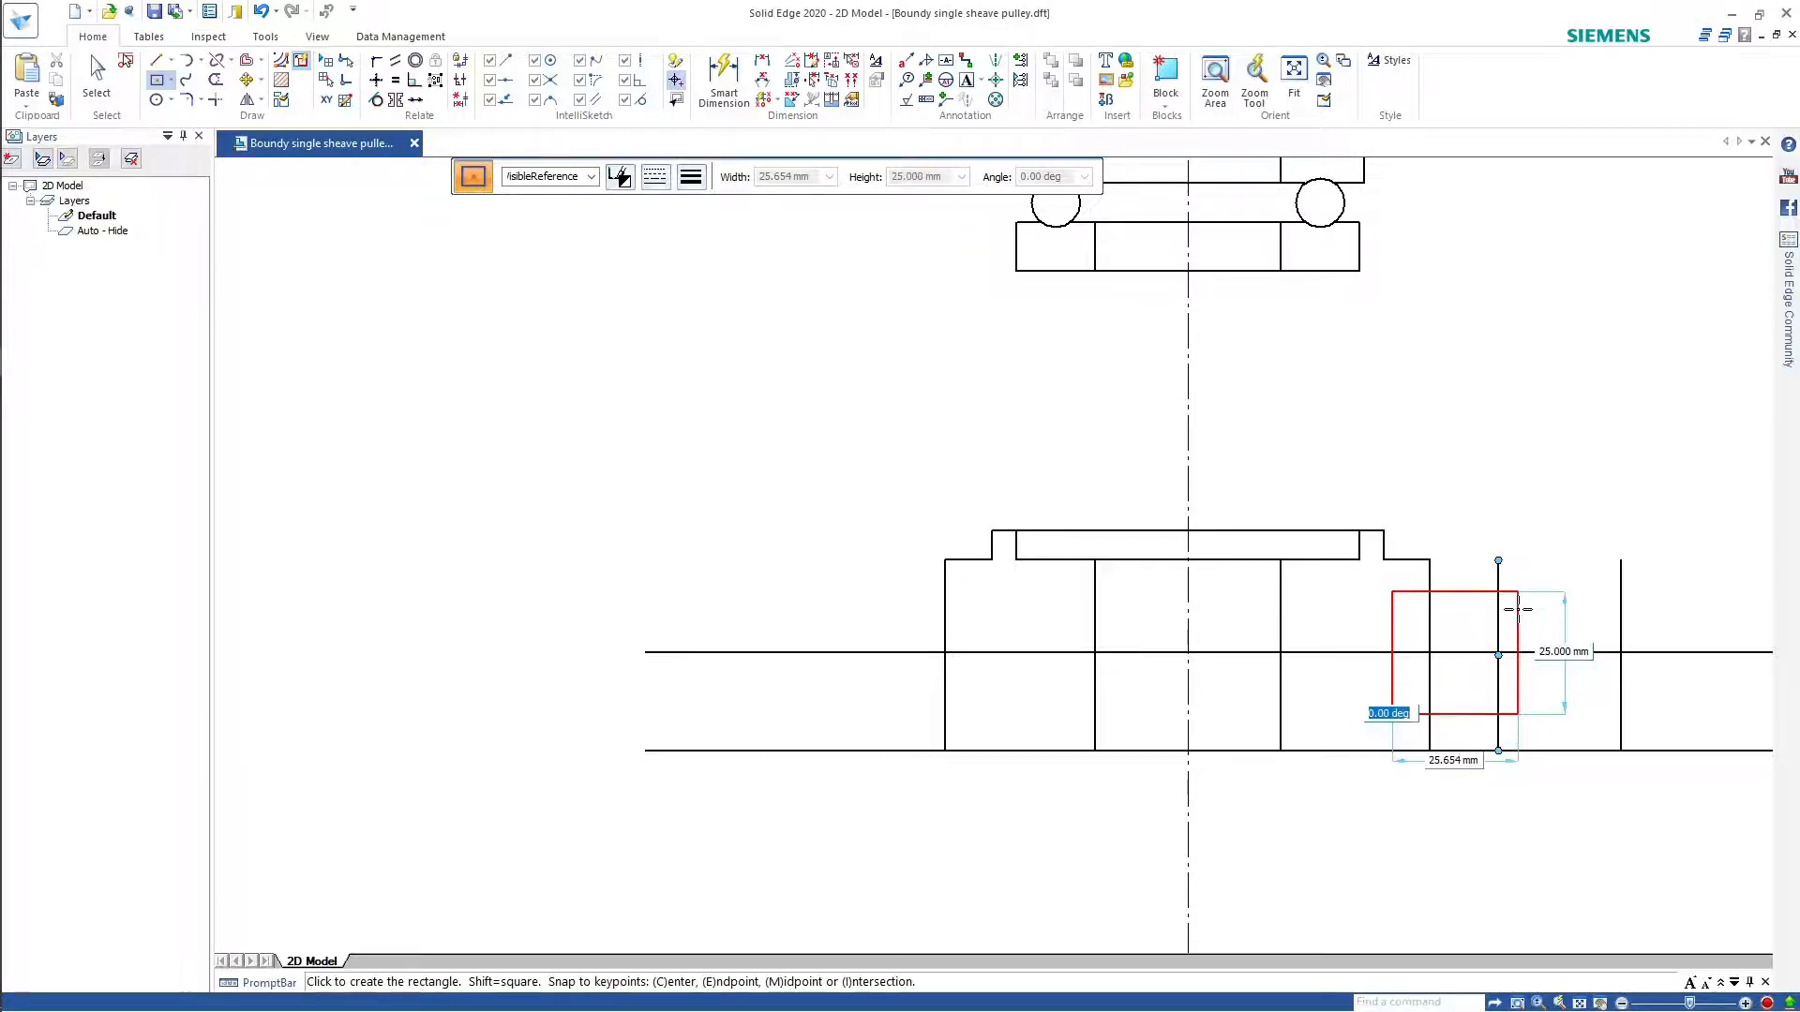
{"action": "key", "text": "Return"}
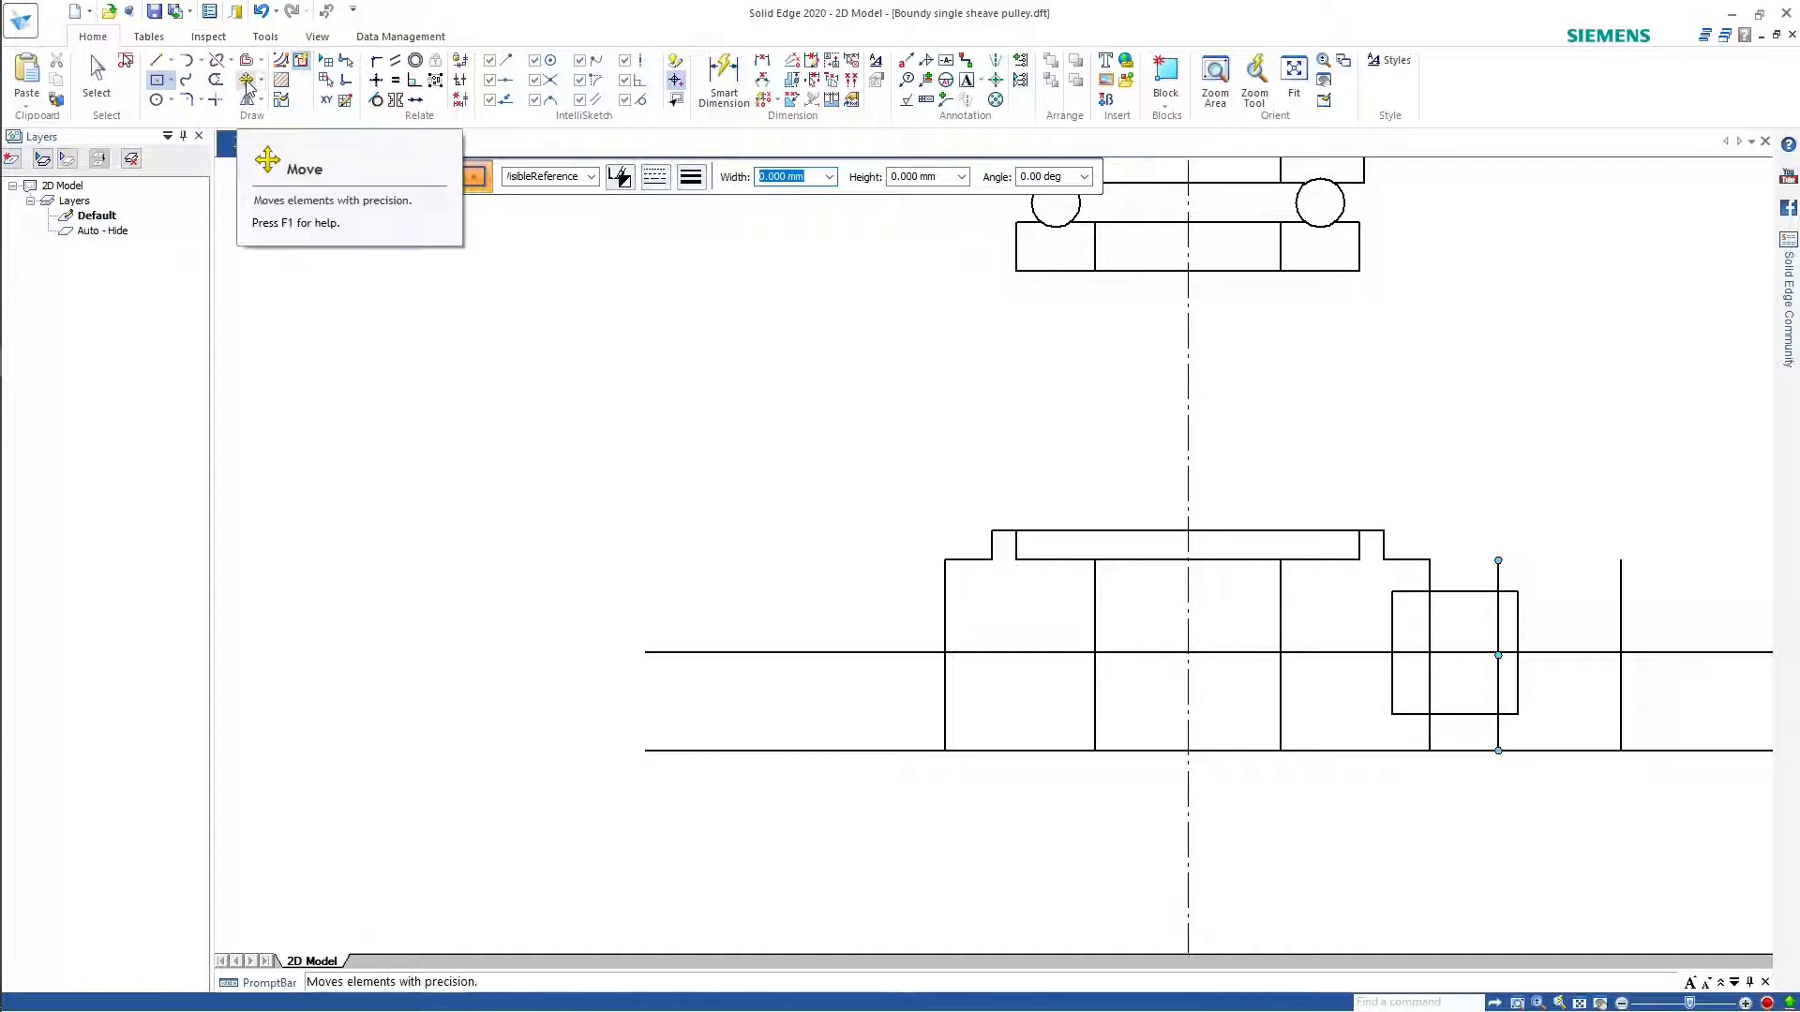
Step: Trim the 25 mm high rectangle's ends where they overhang the part's right edge and the first offset line
{"action": "left_click", "coordinate": [215, 81]}
{"action": "left_click_drag", "start_coordinate": [1410, 573], "coordinate": [1380, 615]}
{"action": "left_click_drag", "start_coordinate": [1406, 740], "coordinate": [1378, 694]}
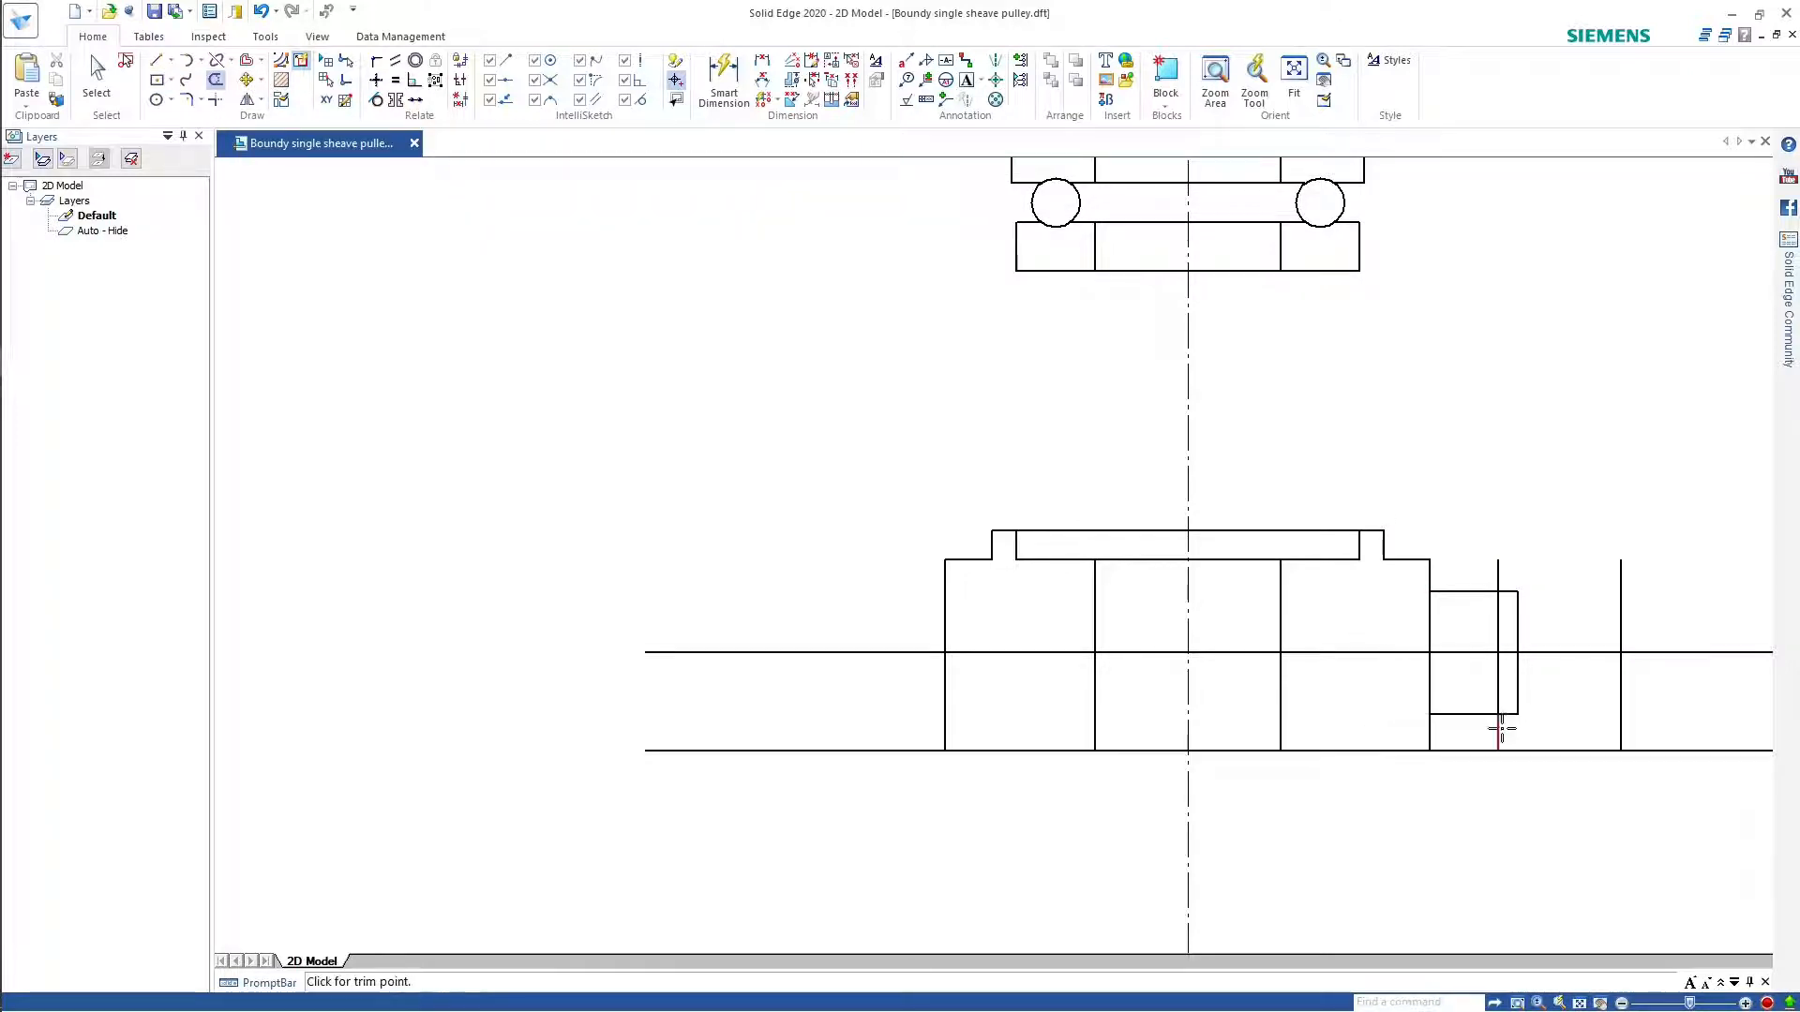
{"action": "left_click_drag", "start_coordinate": [1507, 733], "coordinate": [1530, 692]}
{"action": "left_click", "coordinate": [1506, 594]}
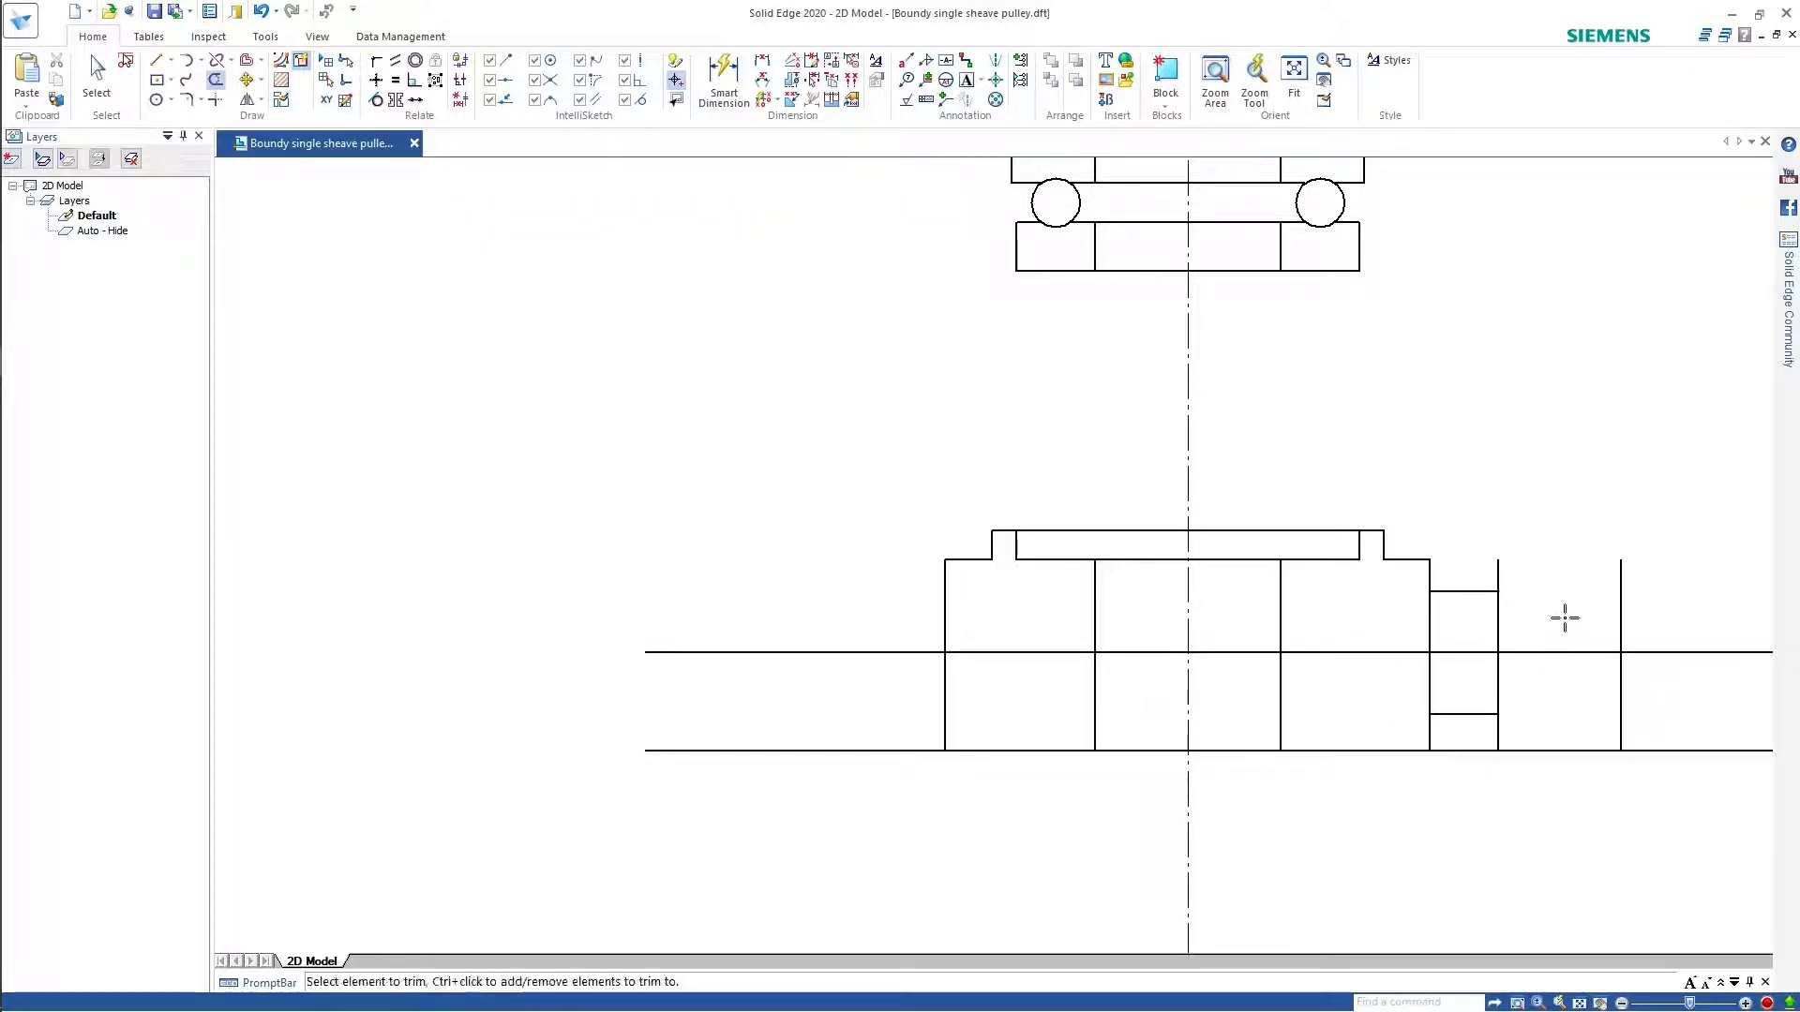
Step: Draw a 20 mm high rectangle centred on the horizontal axis, spanning between the two offset vertical lines
{"action": "left_click", "coordinate": [156, 80]}
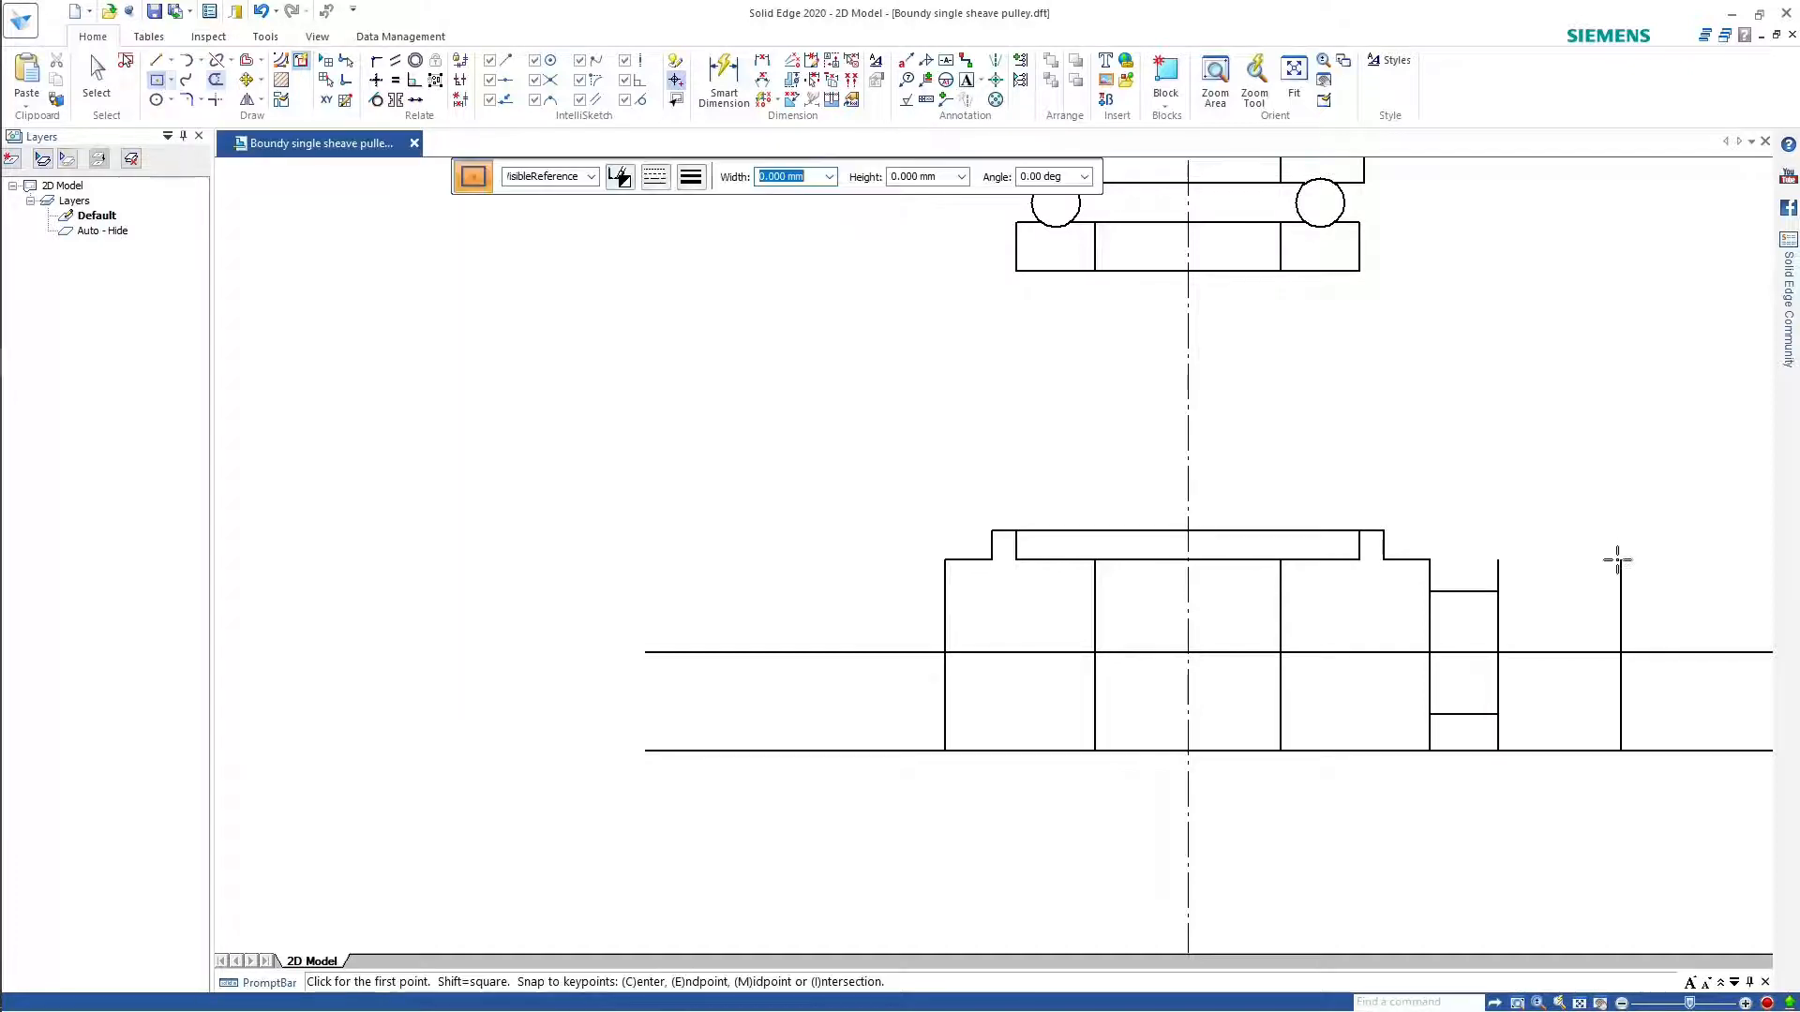
{"action": "left_click", "coordinate": [1559, 653]}
{"action": "key", "text": "Tab"}
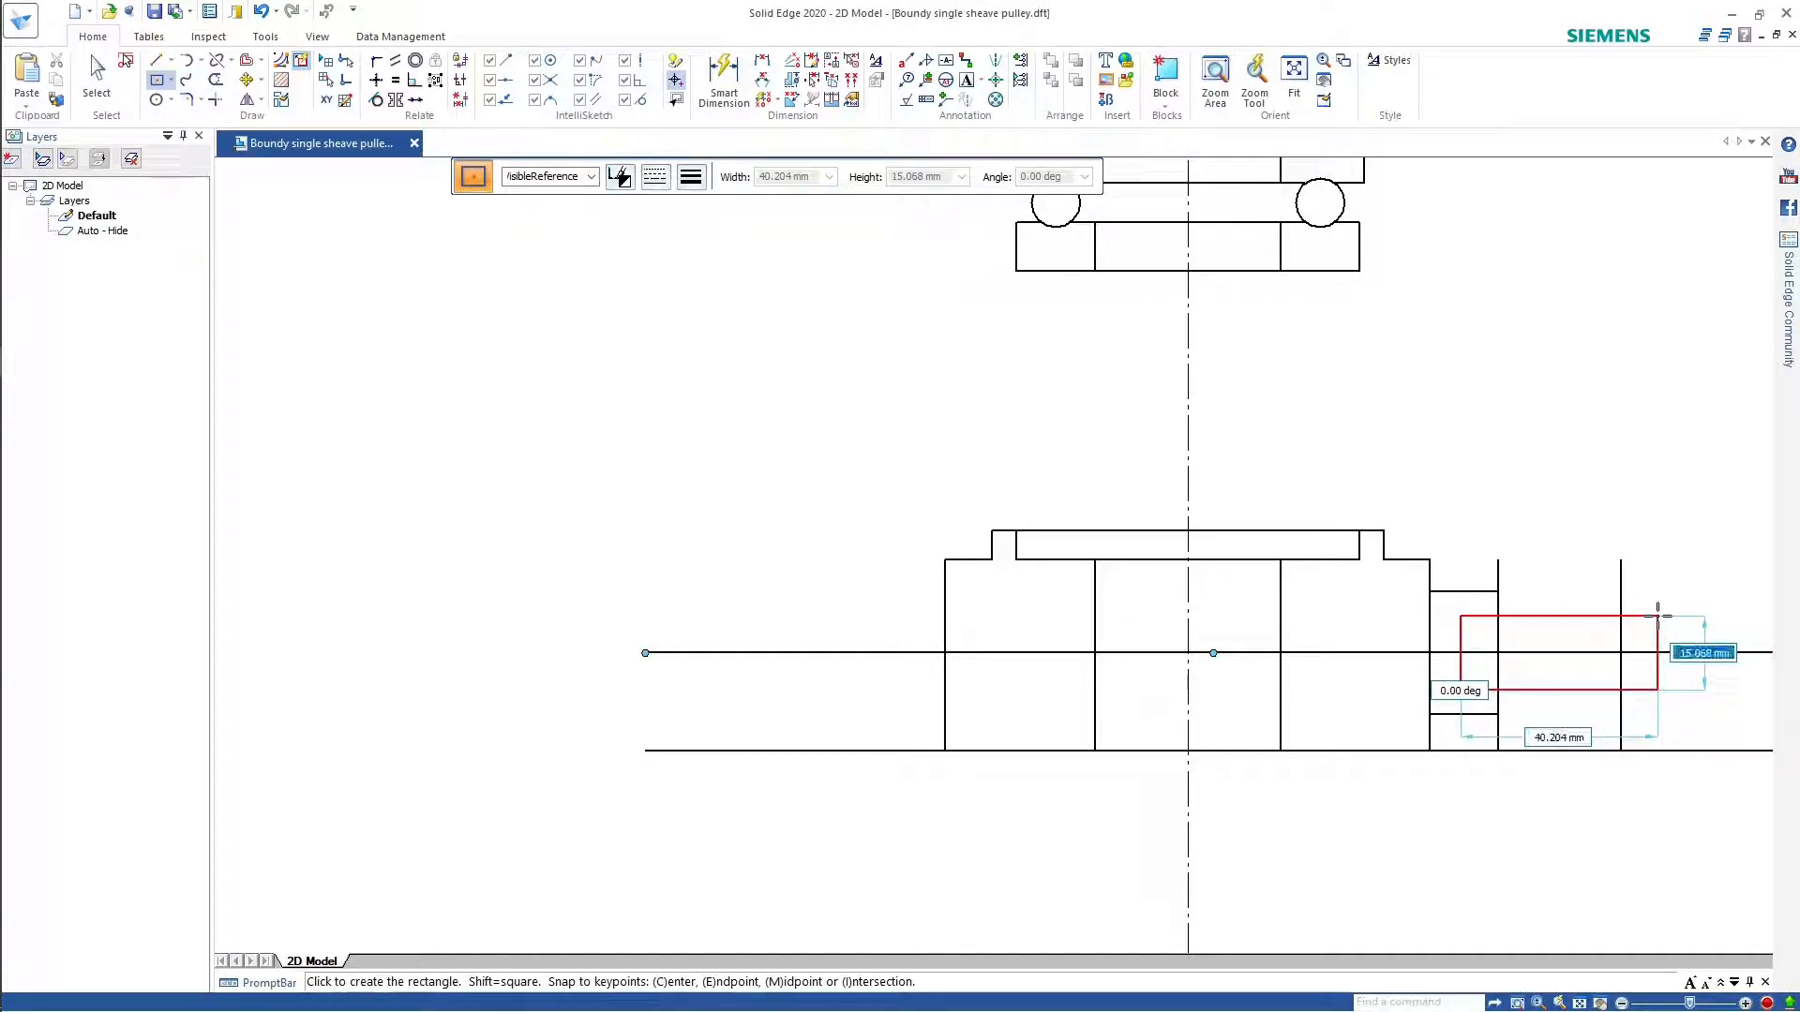
{"action": "type", "text": "20"}
{"action": "key", "text": "Tab"}
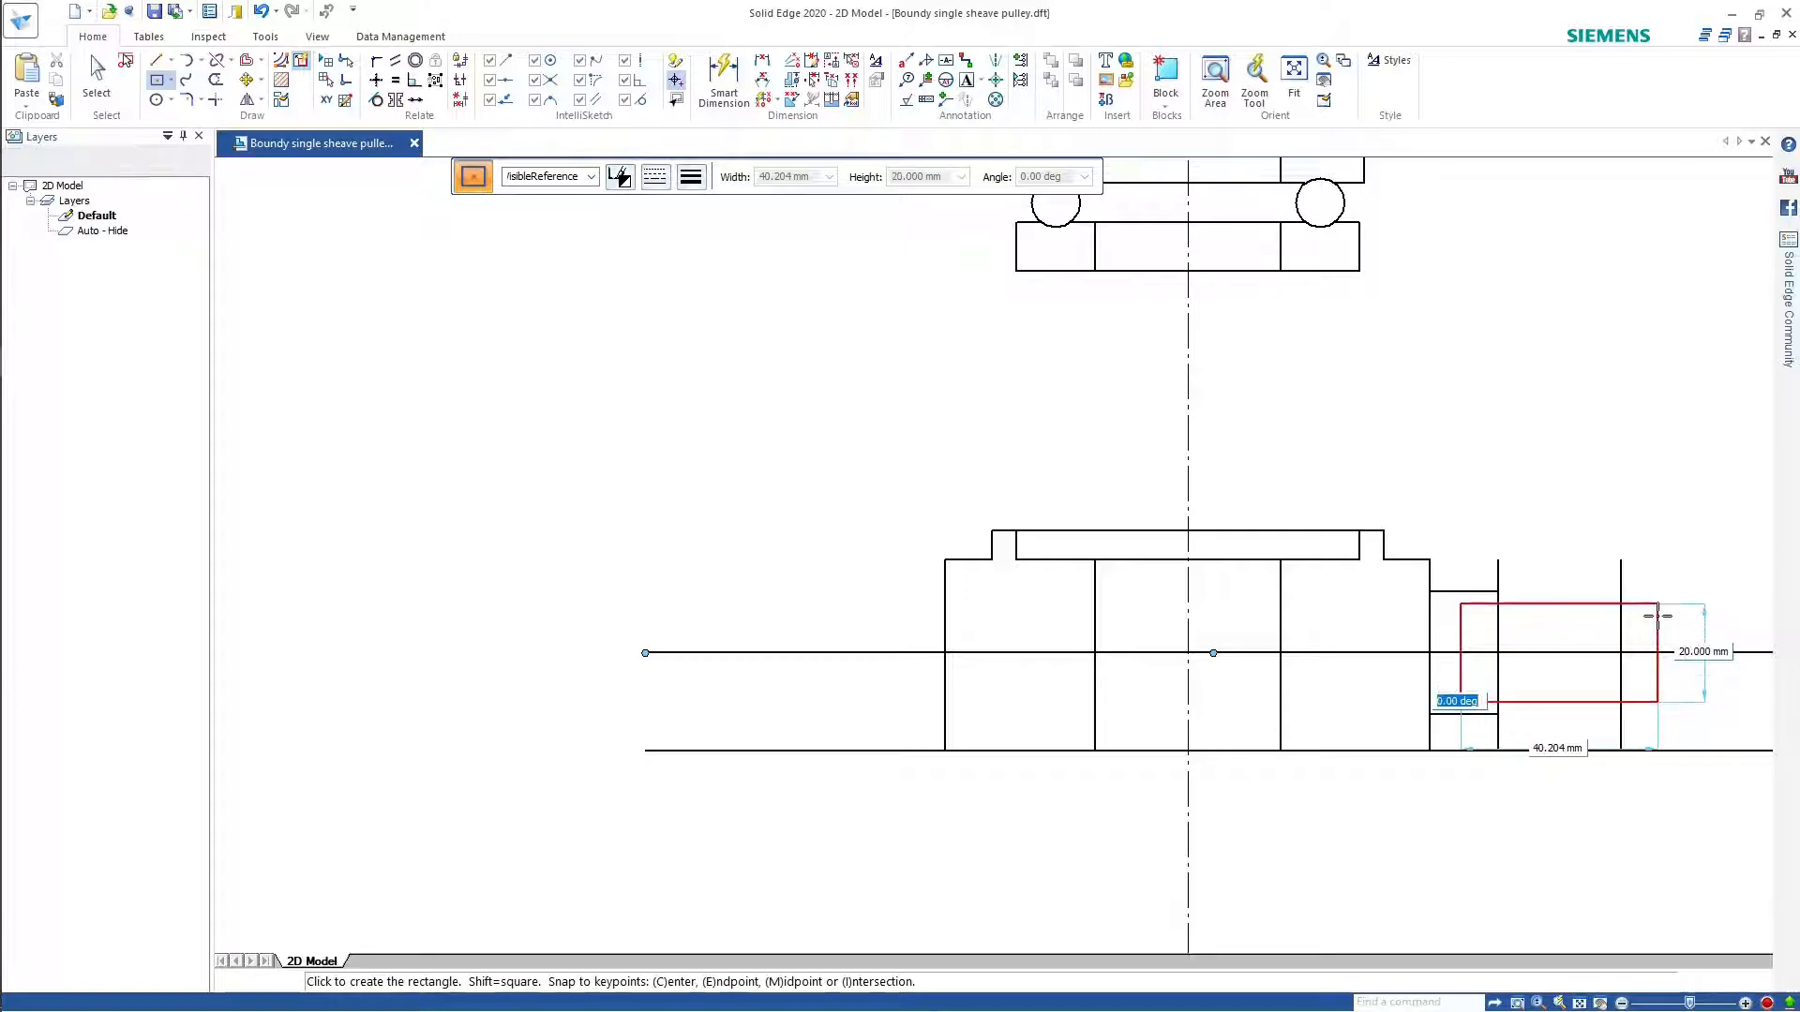
{"action": "key", "text": "Tab"}
{"action": "left_click", "coordinate": [1498, 593]}
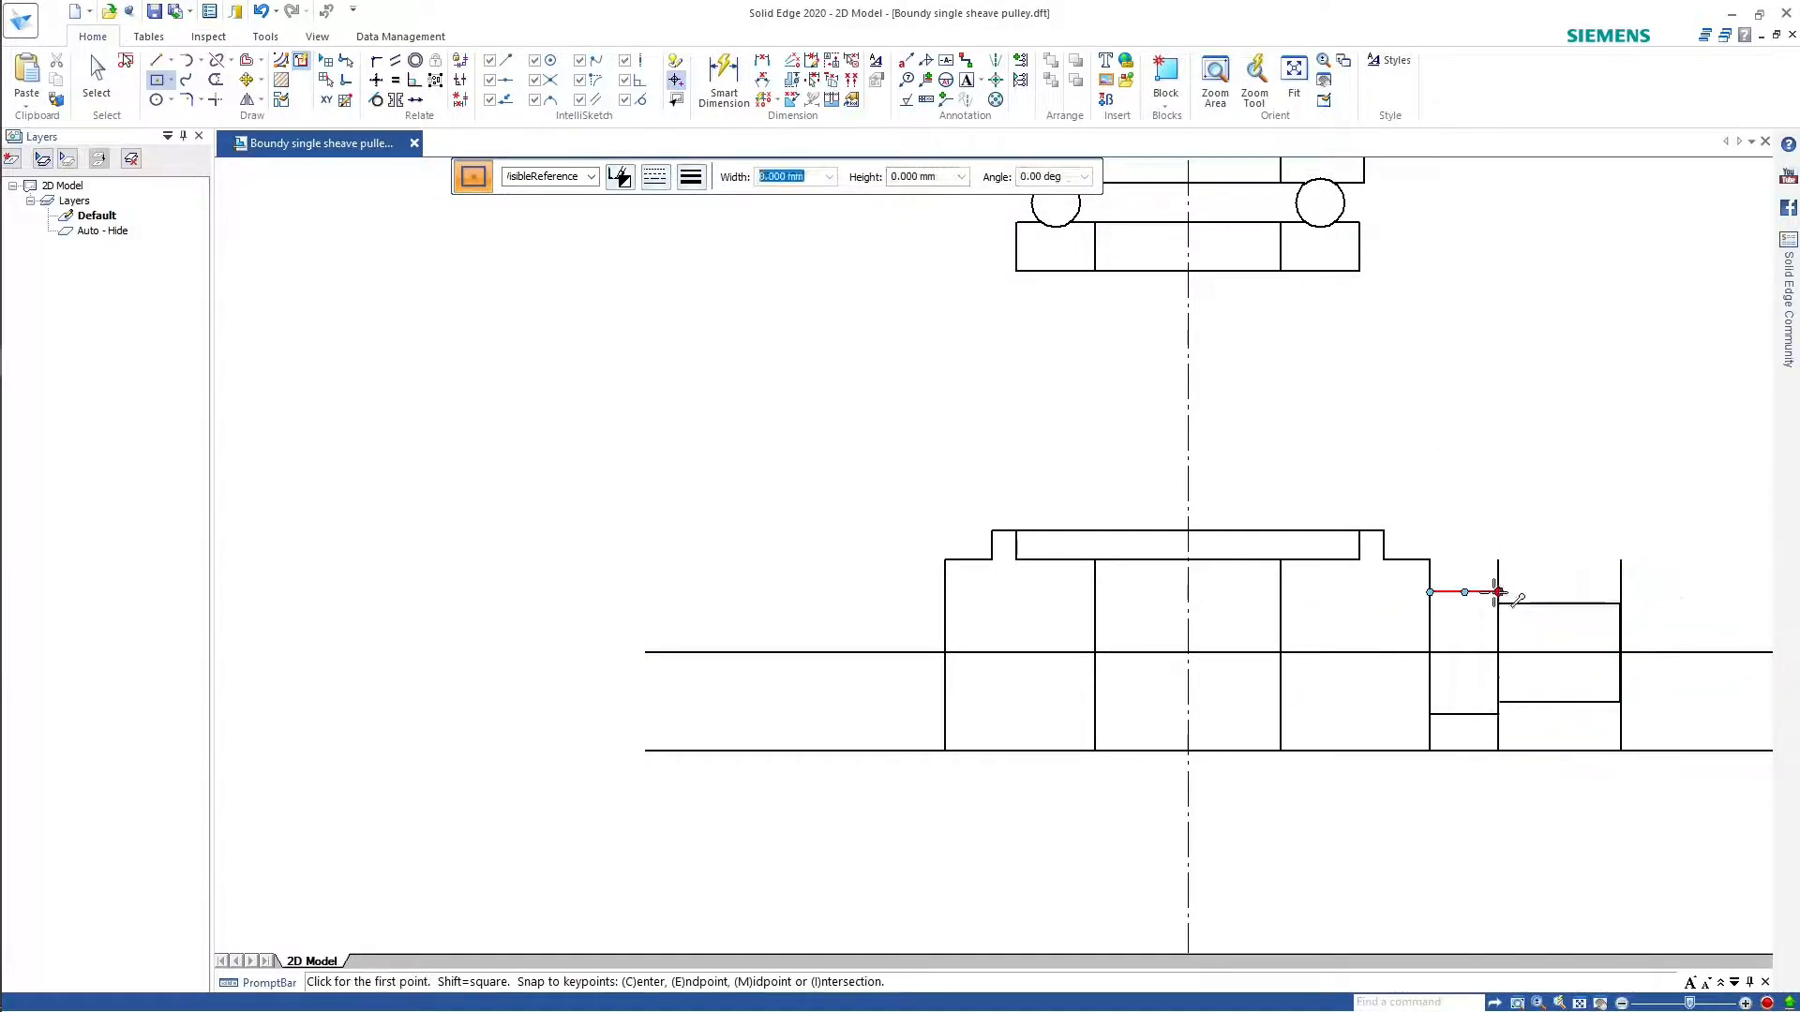
{"action": "key", "text": "Escape"}
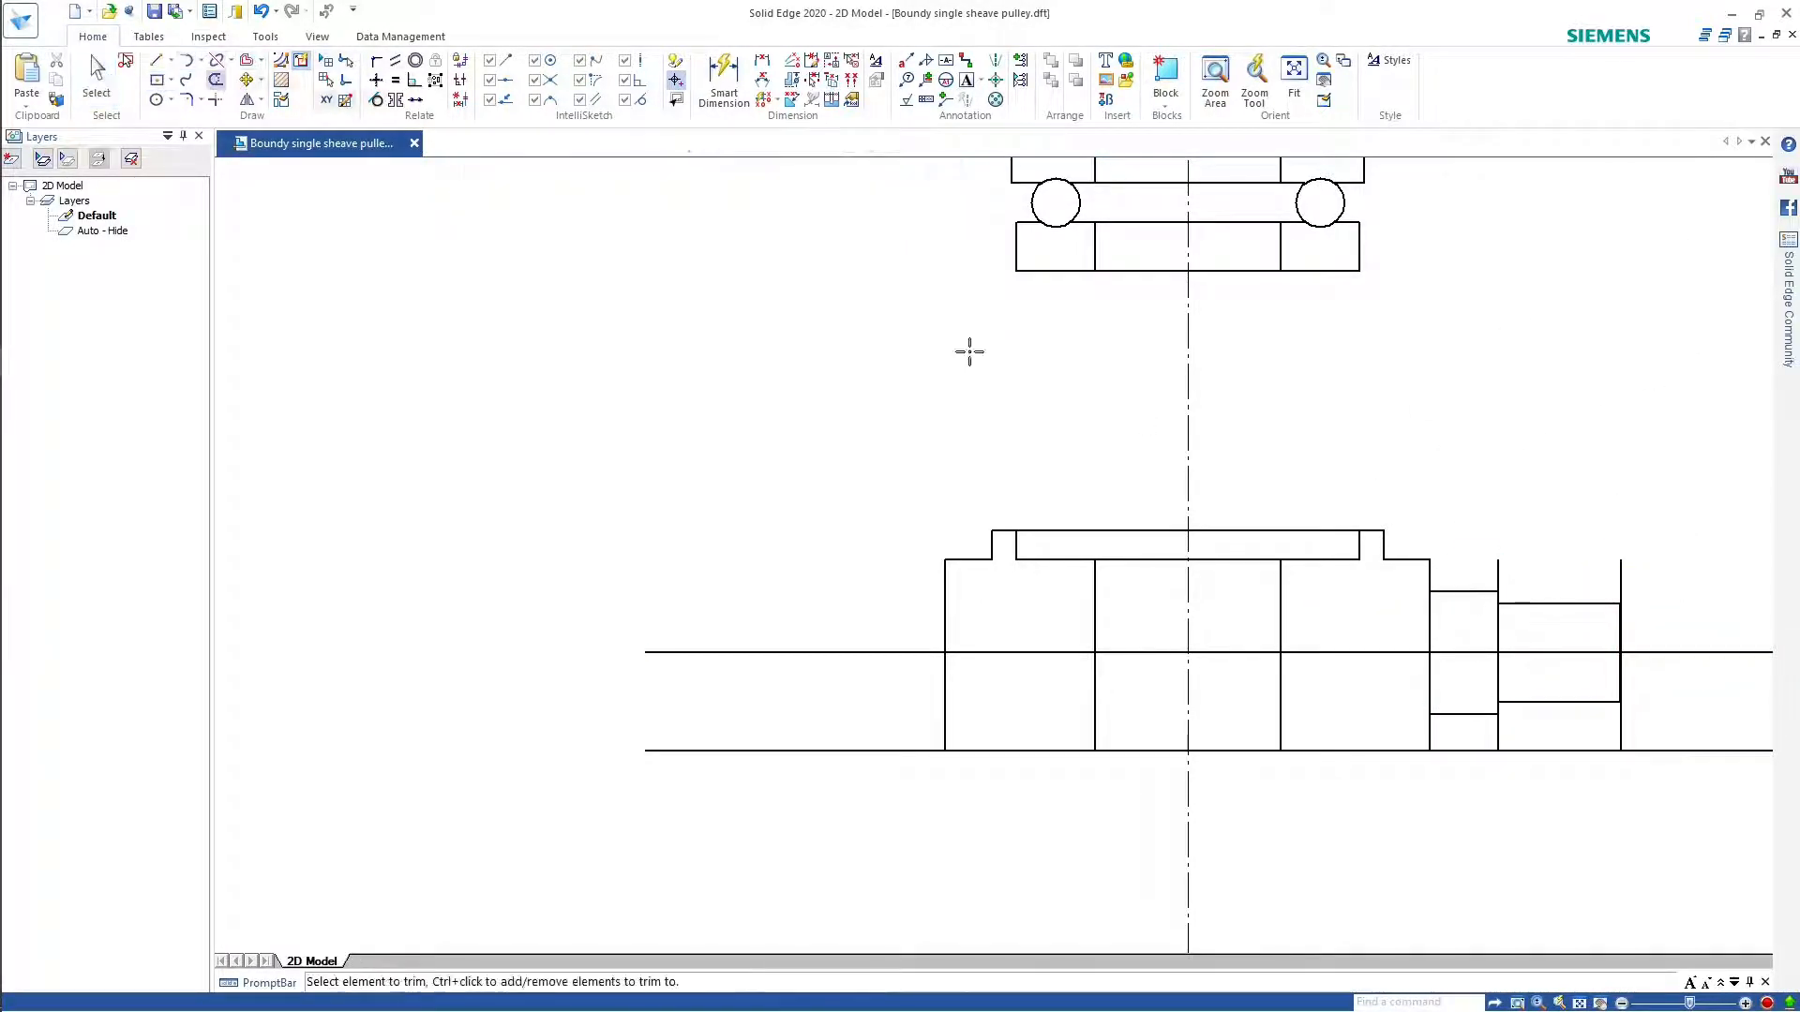
Step: Join the 20 mm high section's upper and lower edges to the outer vertical line with closed corners
{"action": "scroll", "coordinate": [1641, 680], "scroll_direction": "up", "scroll_amount": 5}
{"action": "left_click", "coordinate": [208, 105]}
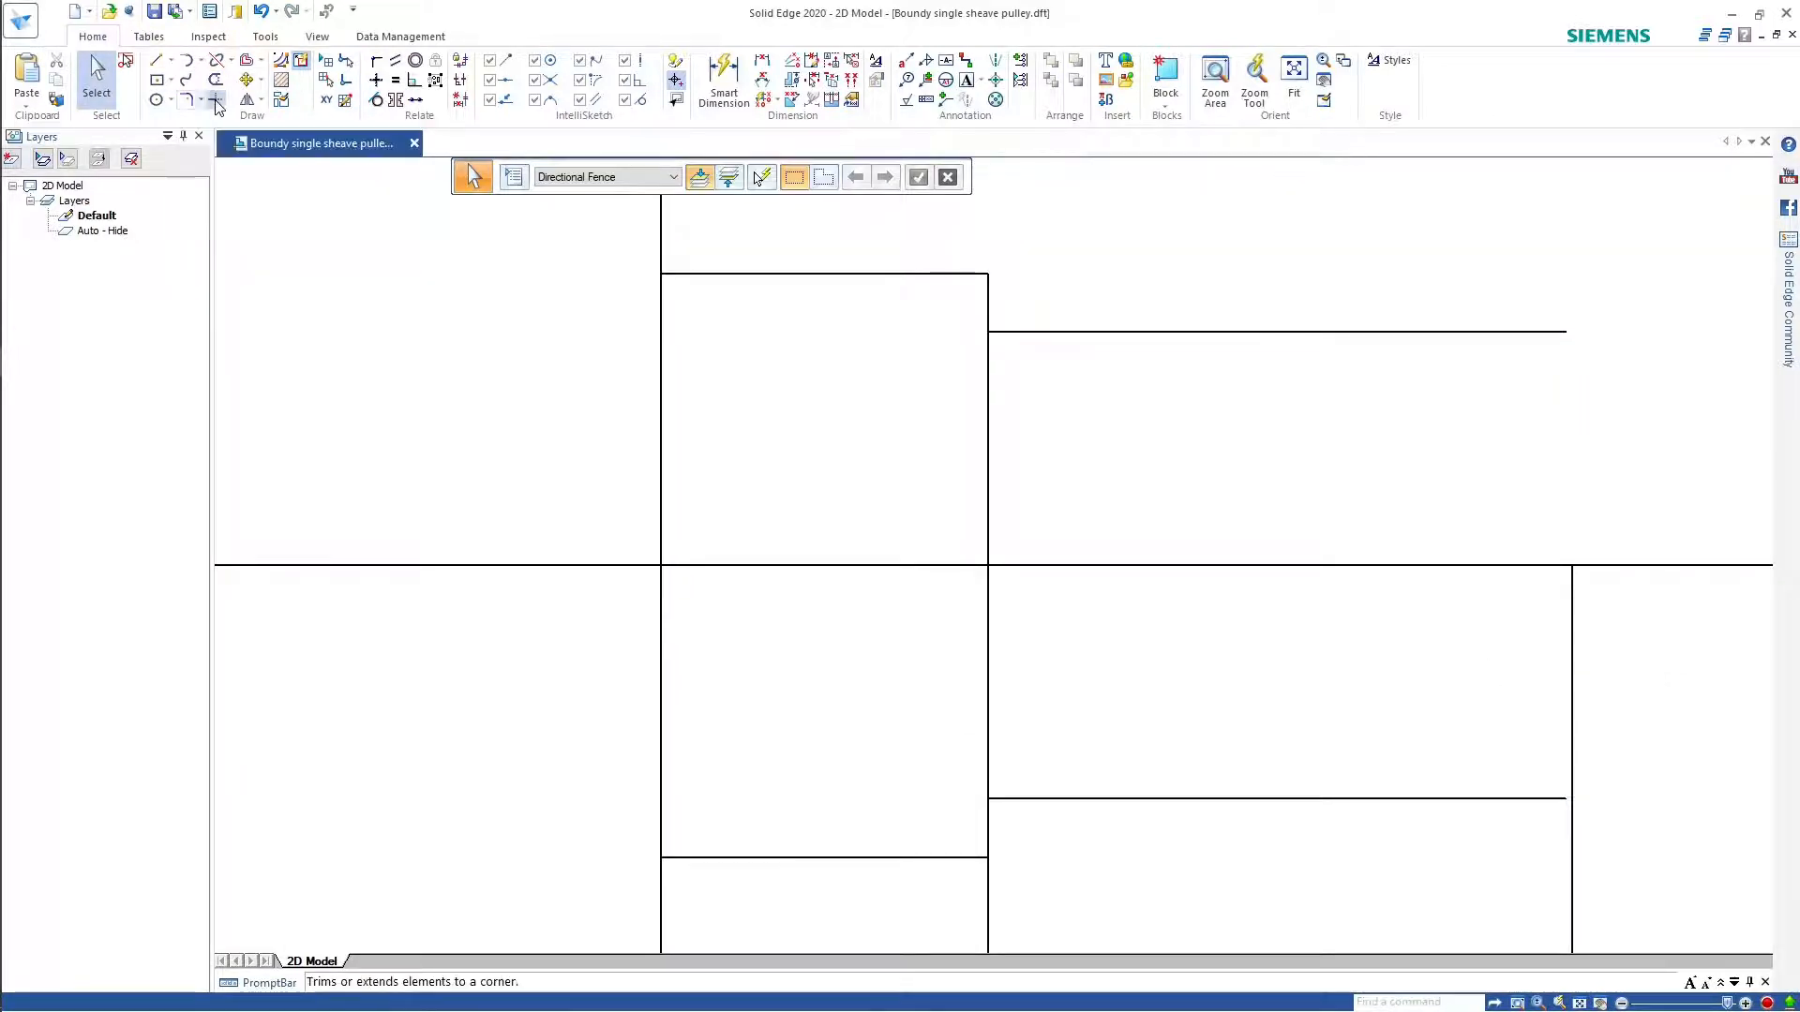
{"action": "left_click", "coordinate": [1572, 727]}
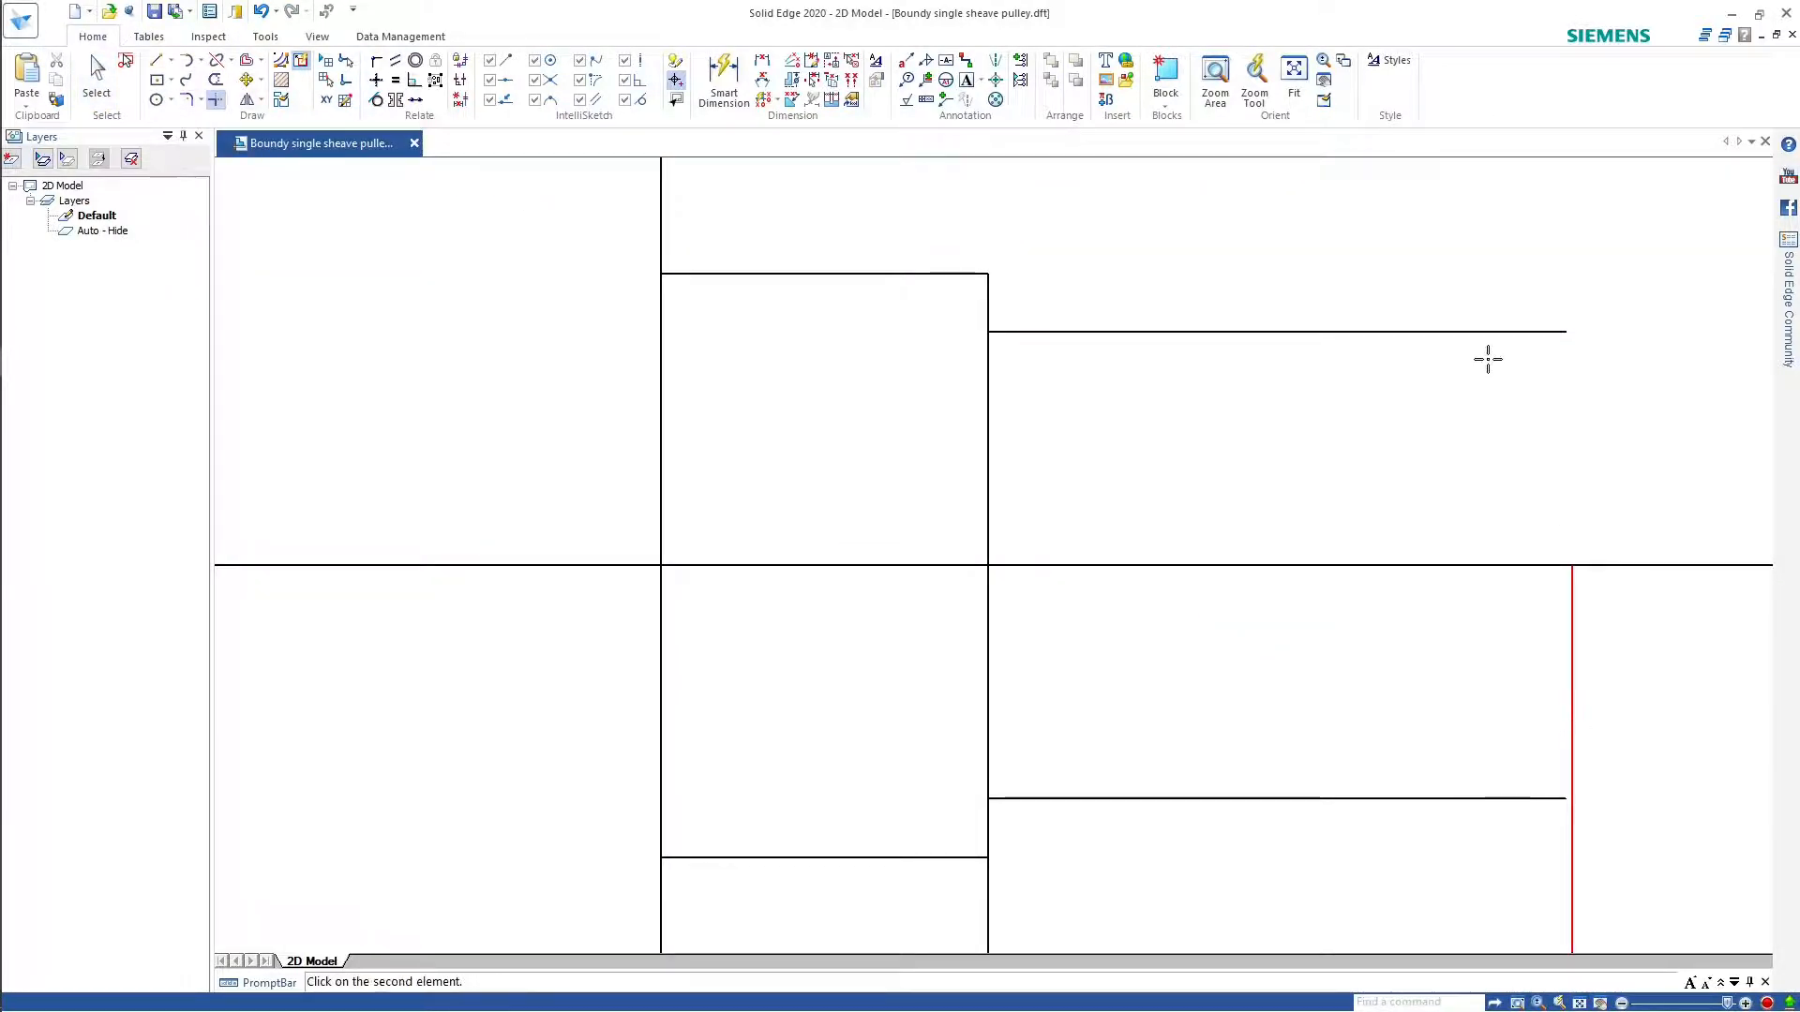
{"action": "left_click", "coordinate": [1501, 331]}
{"action": "left_click_drag", "start_coordinate": [1498, 810], "coordinate": [1640, 702]}
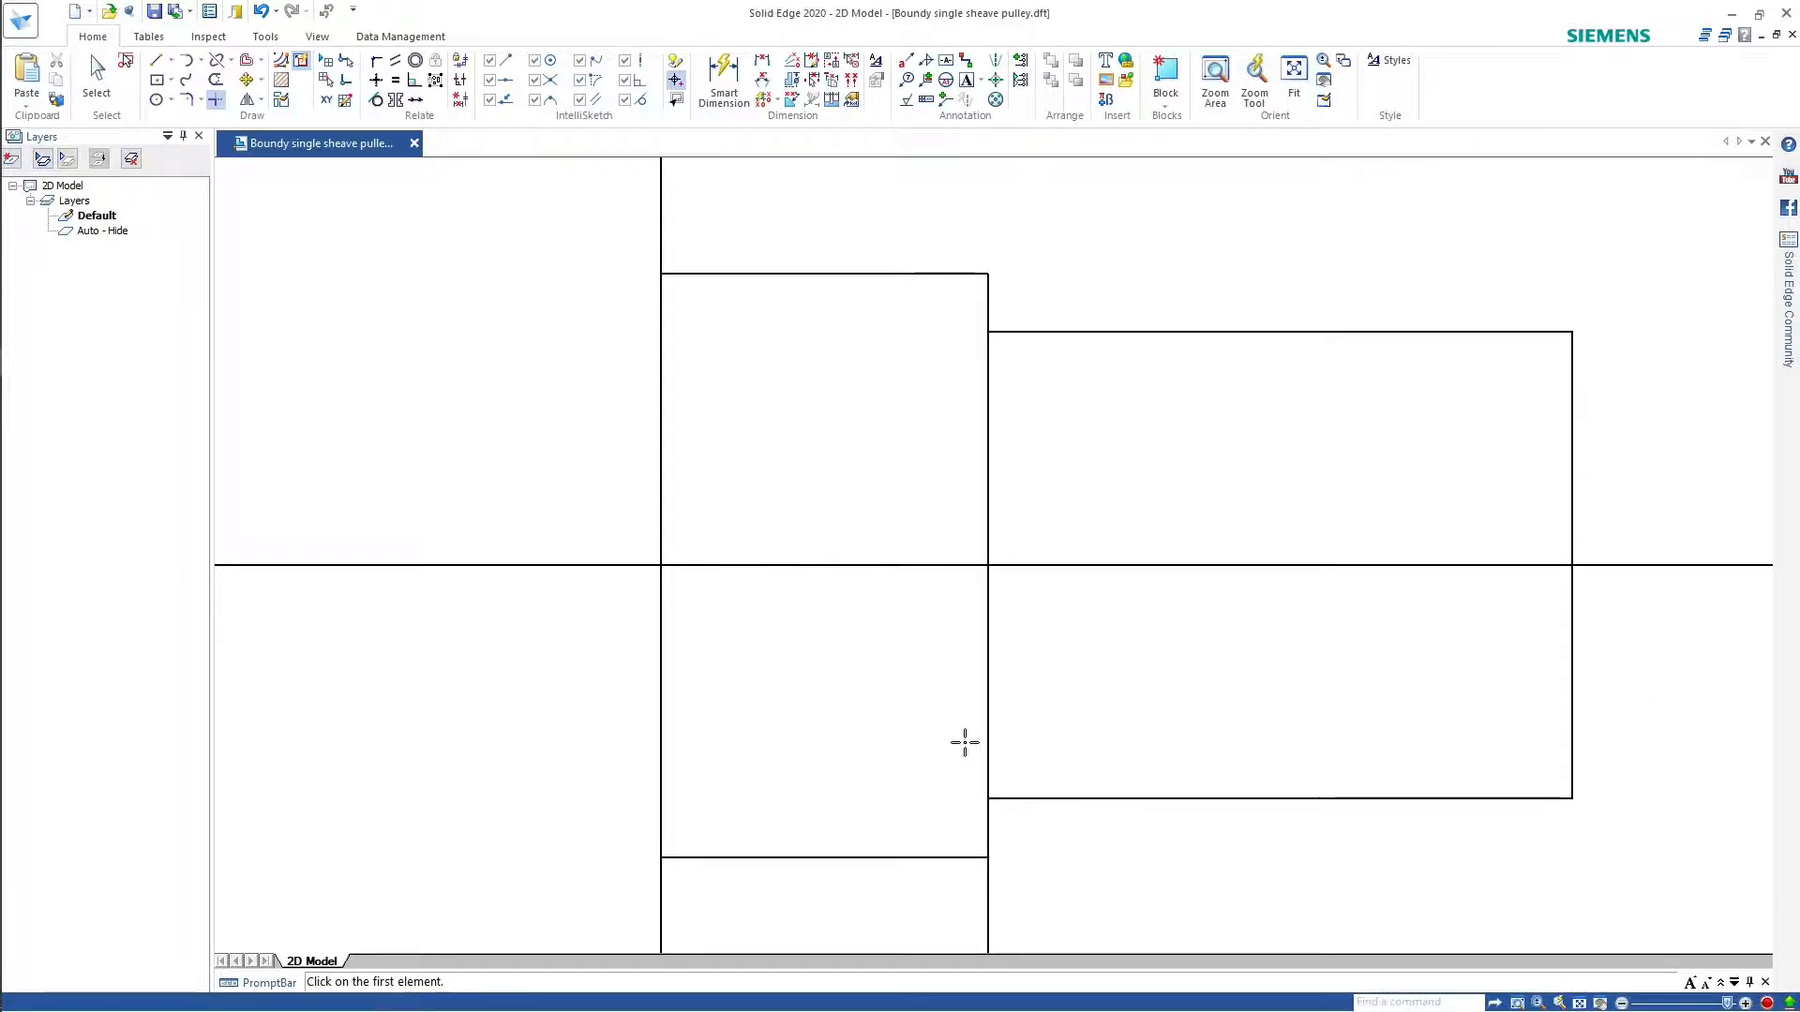
{"action": "scroll", "coordinate": [965, 742], "scroll_direction": "down", "scroll_amount": 2}
{"action": "key", "text": "Escape"}
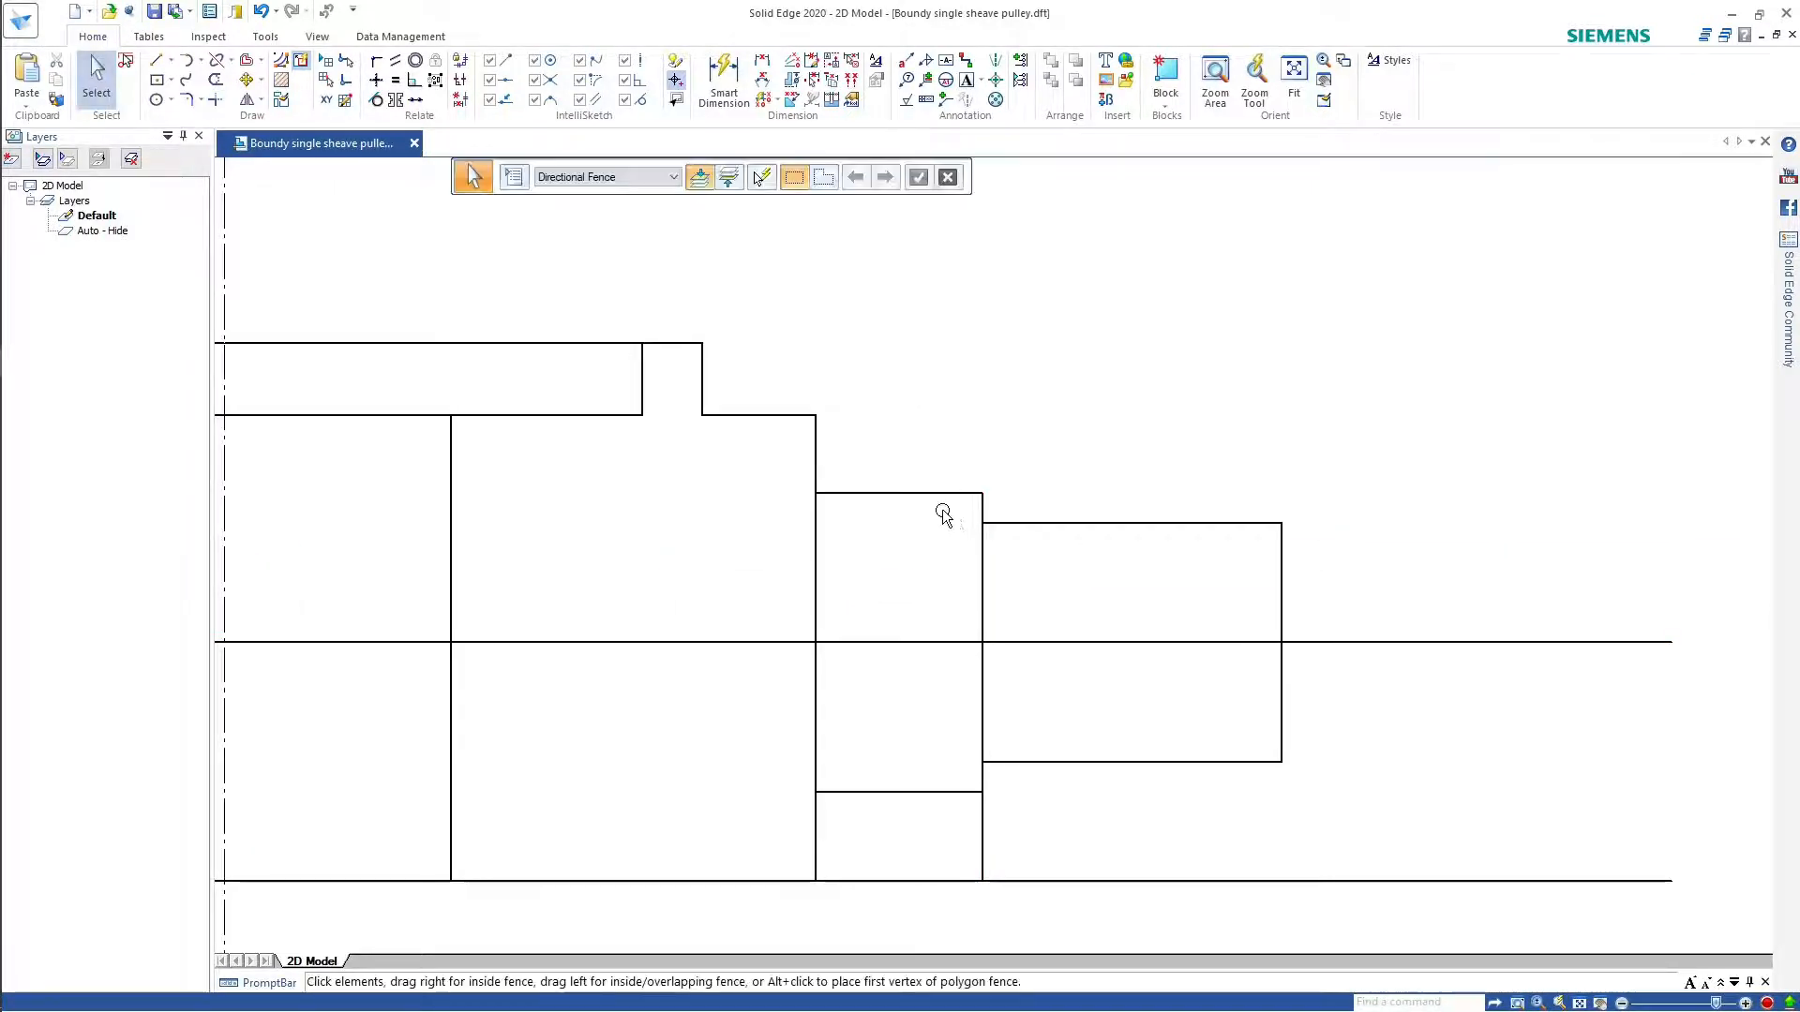
Step: Delete the overlapping line on the edge shared by the two stepped sections and trim the stub below the 25 mm high section
{"action": "left_click", "coordinate": [983, 647]}
{"action": "key", "text": "Delete"}
{"action": "left_click", "coordinate": [215, 80]}
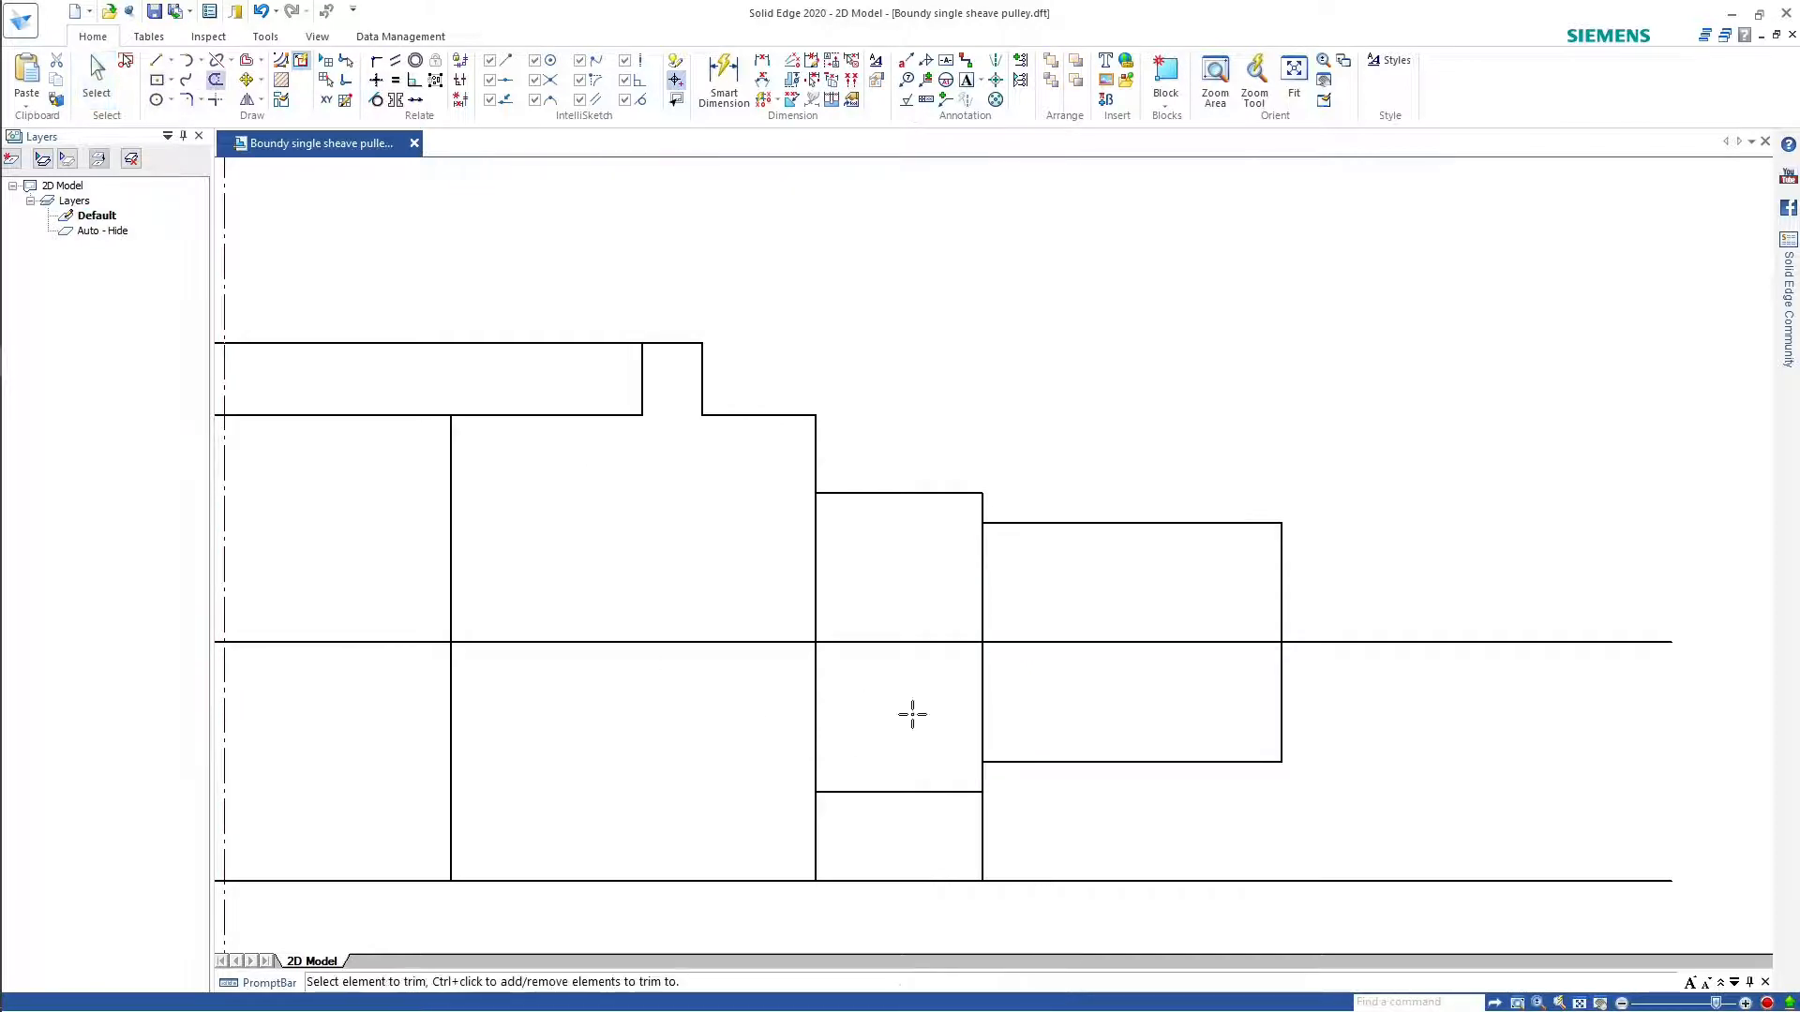
{"action": "left_click", "coordinate": [983, 837]}
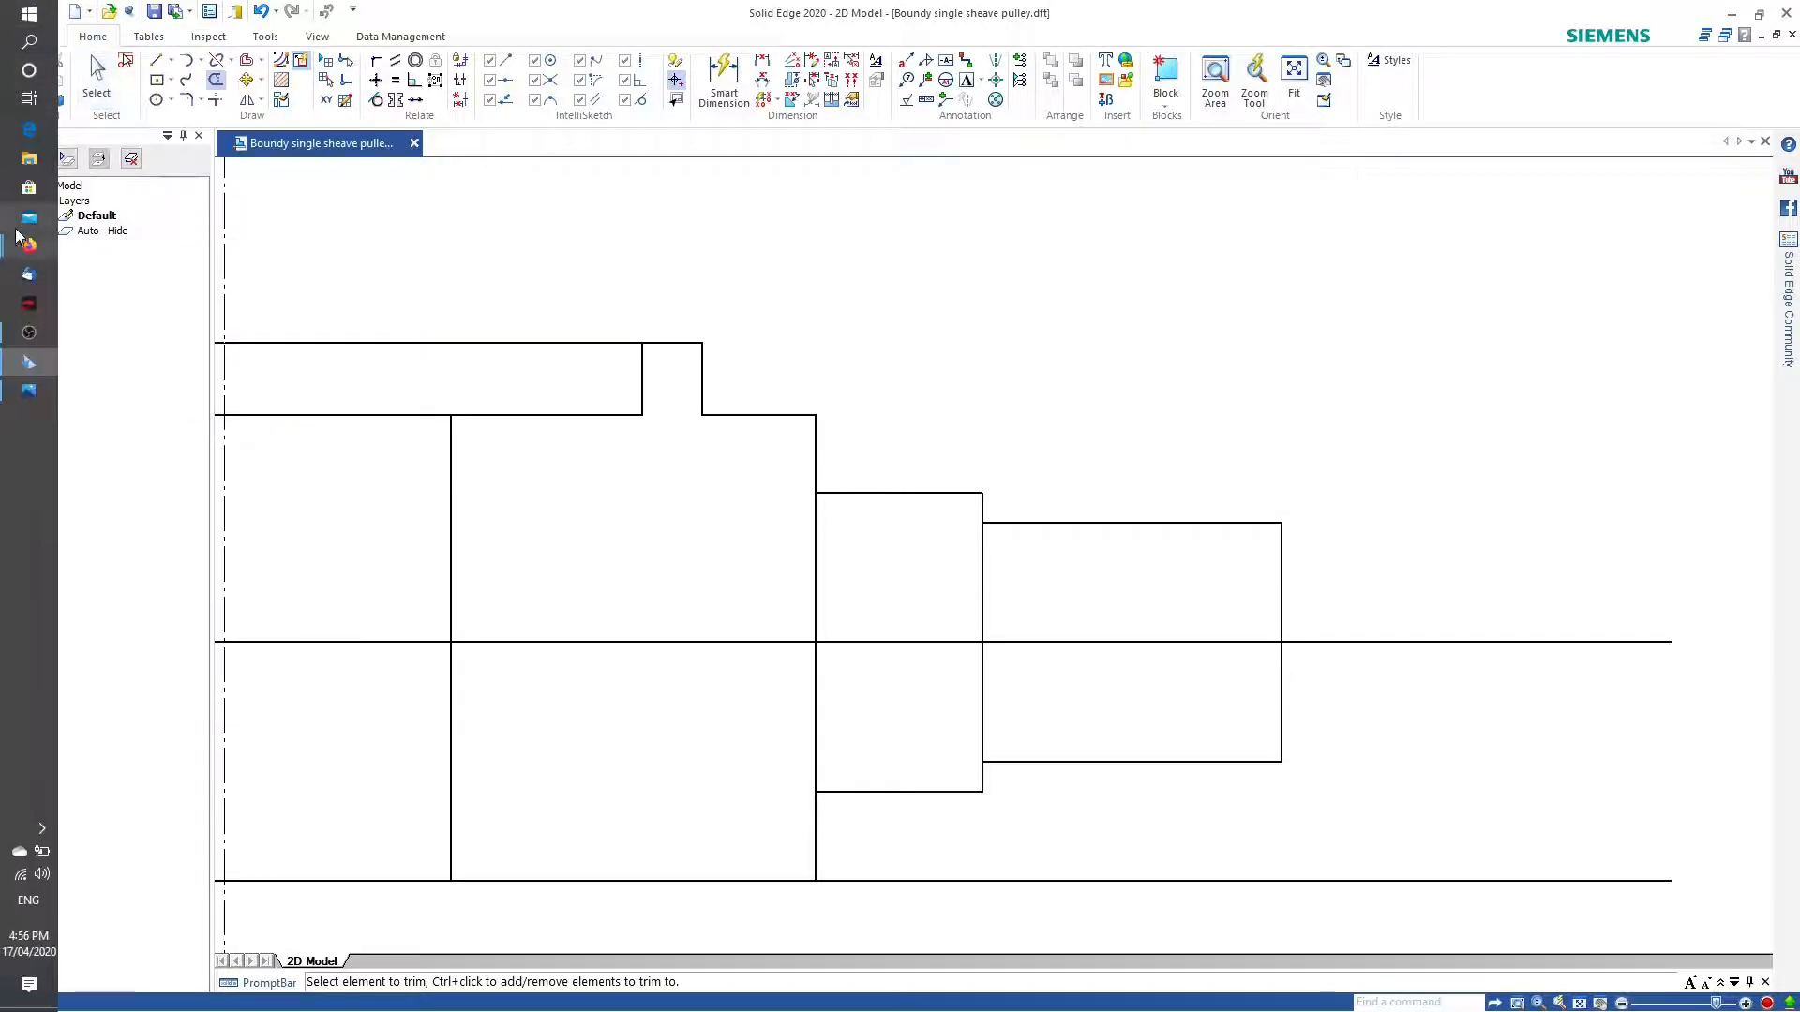
Step: Switch to Firefox, search the web for "M20 coarse thread" and open the Hobson thread pitch table
{"action": "left_click", "coordinate": [29, 245]}
{"action": "left_click", "coordinate": [184, 343]}
{"action": "key", "text": "ctrl+t"}
{"action": "type", "text": "M20 coarse thread"}
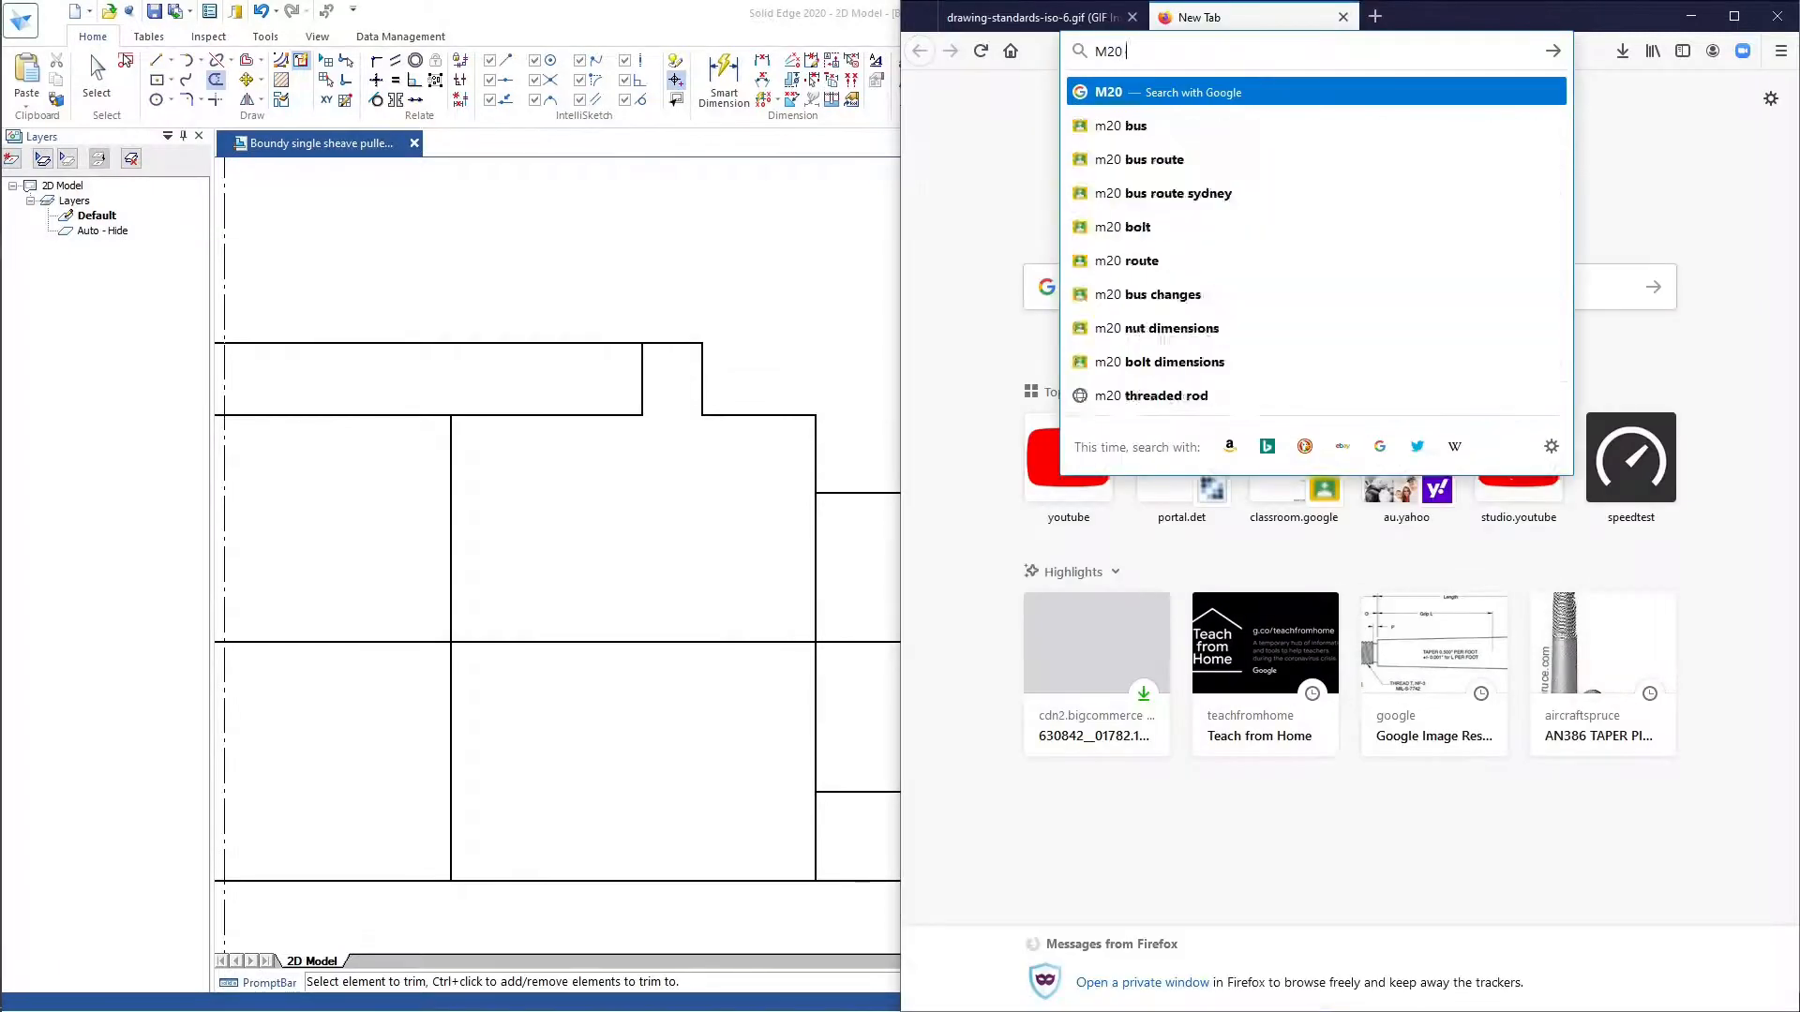
{"action": "key", "text": "Return"}
{"action": "scroll", "coordinate": [1479, 996], "scroll_direction": "down", "scroll_amount": 6}
{"action": "left_click", "coordinate": [1205, 567]}
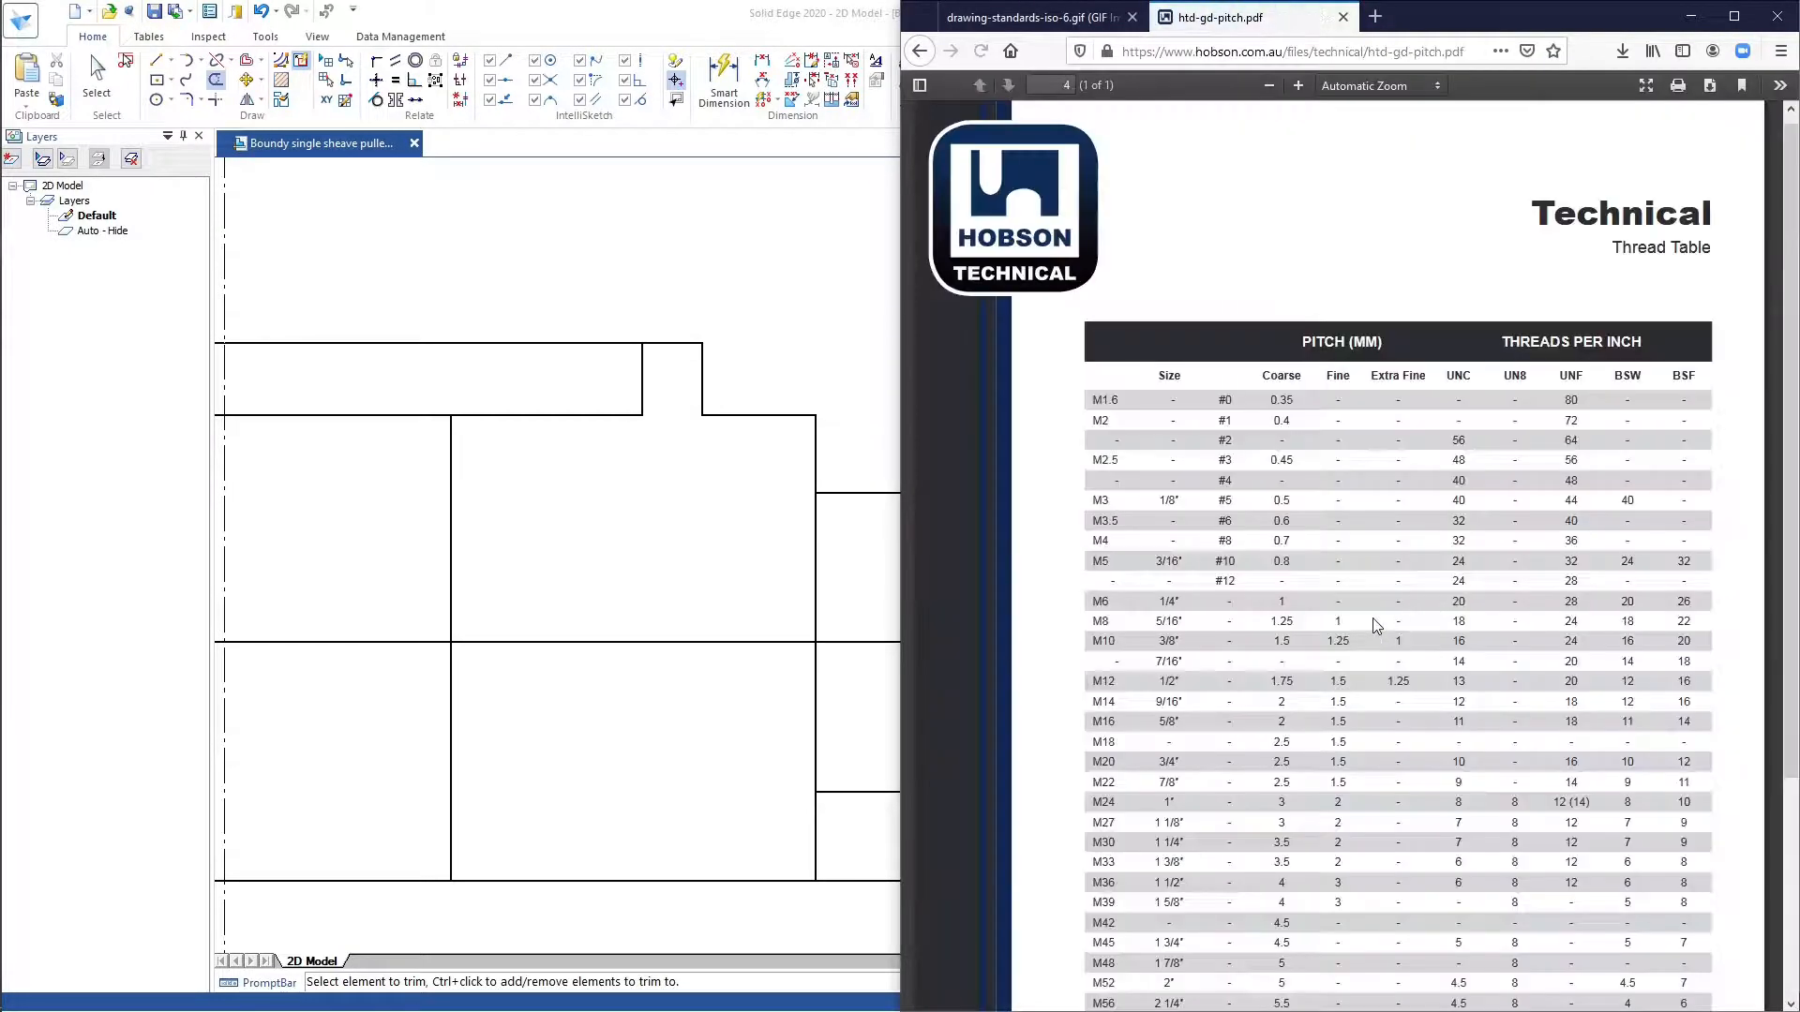
Step: Look up the M20 coarse pitch in the thread table and switch back to Solid Edge
{"action": "scroll", "coordinate": [1370, 619], "scroll_direction": "down", "scroll_amount": 3}
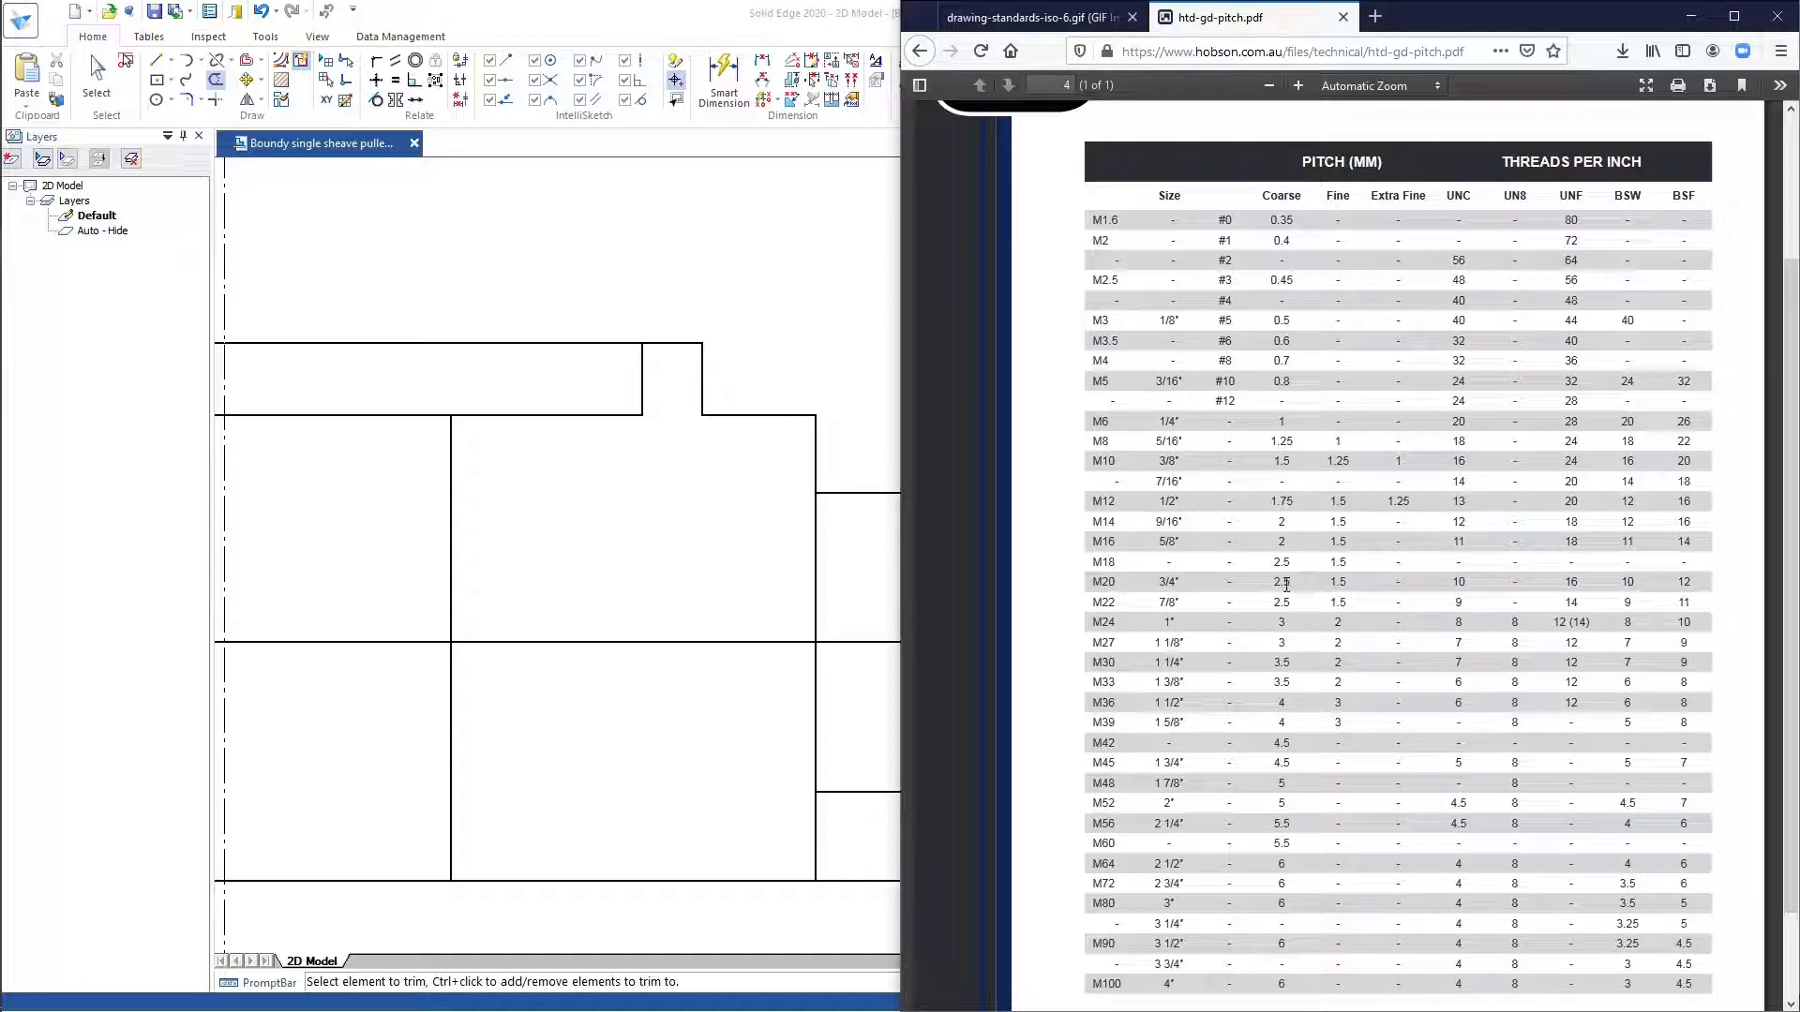
{"action": "key", "text": "alt+Tab"}
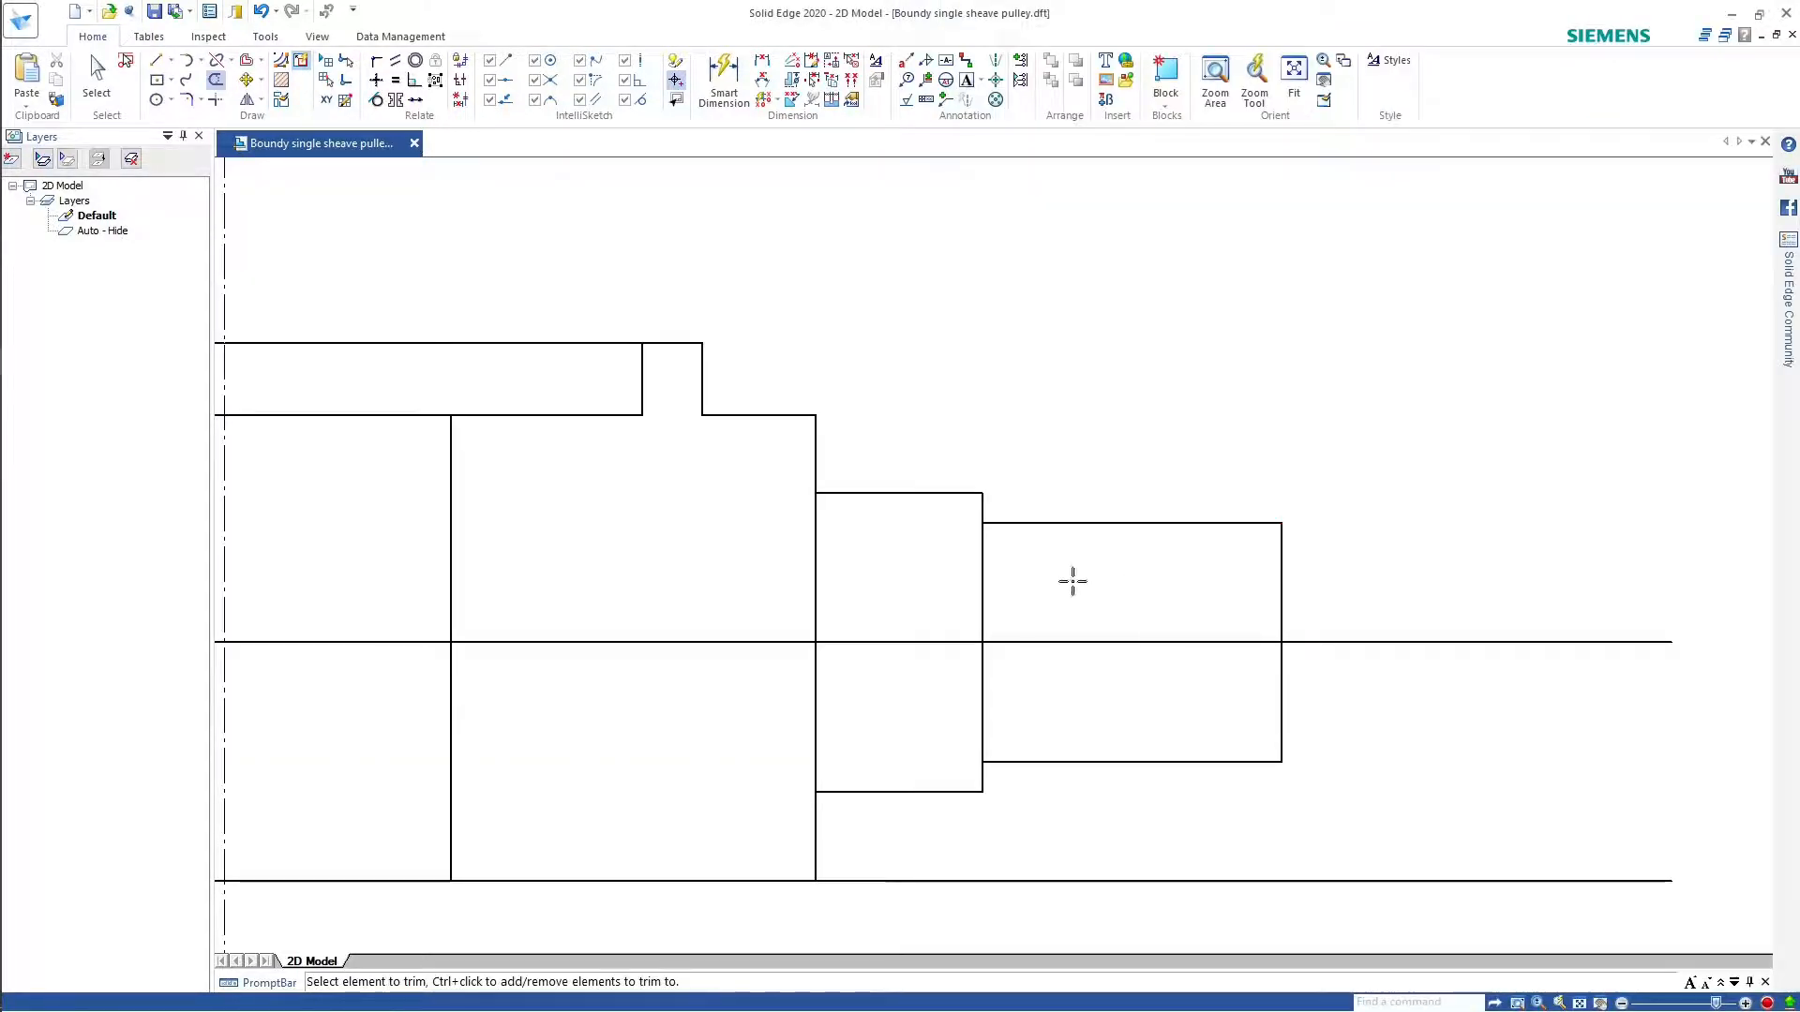
Step: Set the Offset command to Chain selection and try it on the 20 mm high section's outline
{"action": "left_click", "coordinate": [98, 77]}
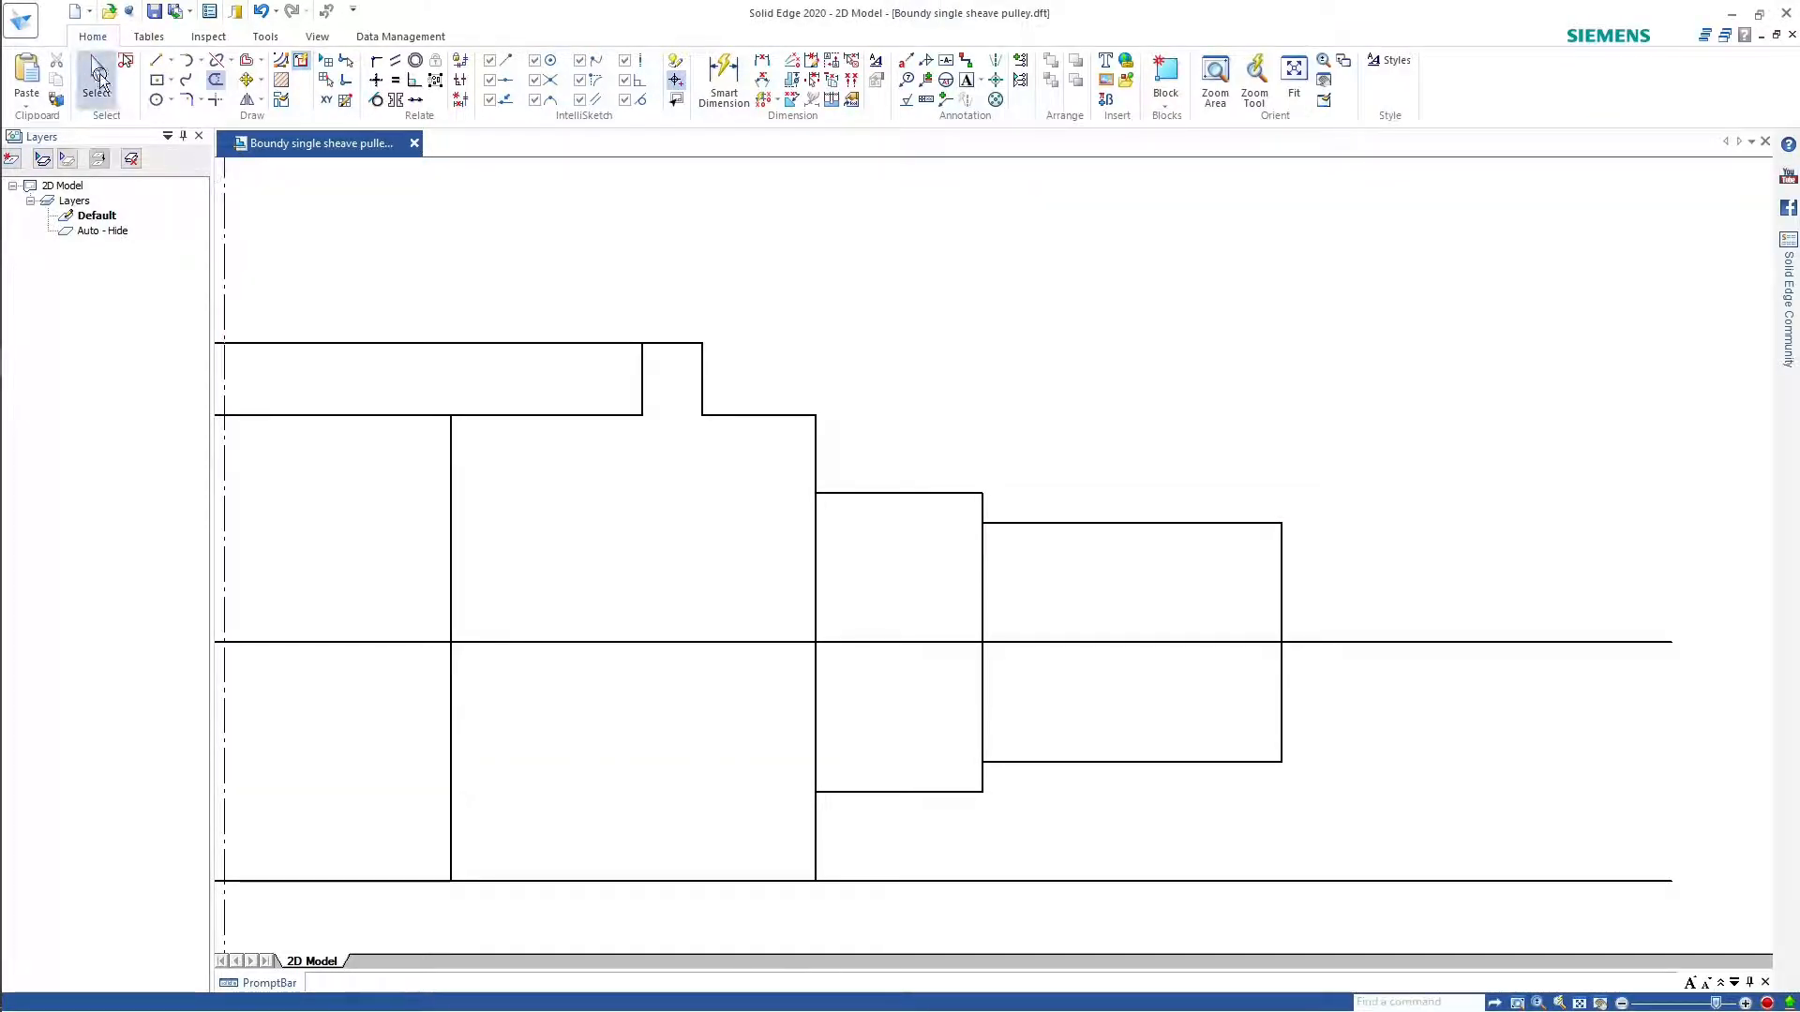
{"action": "left_click", "coordinate": [1057, 523]}
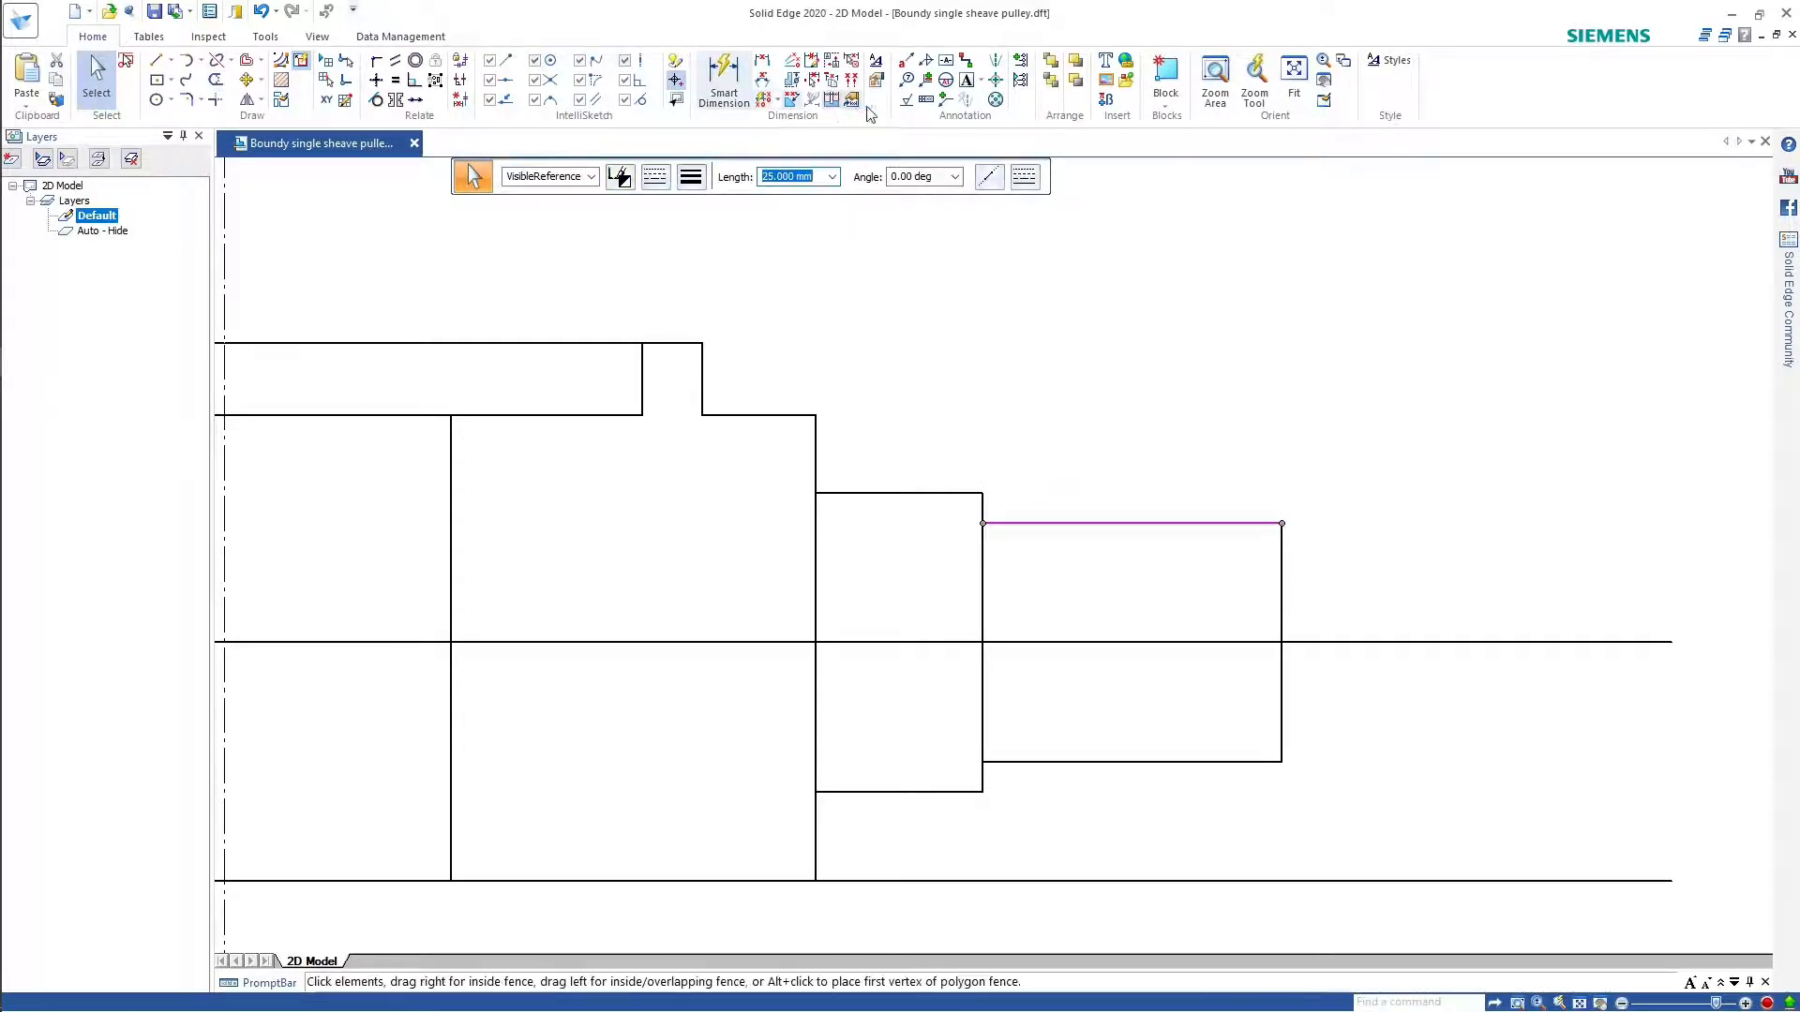
{"action": "left_click", "coordinate": [617, 176]}
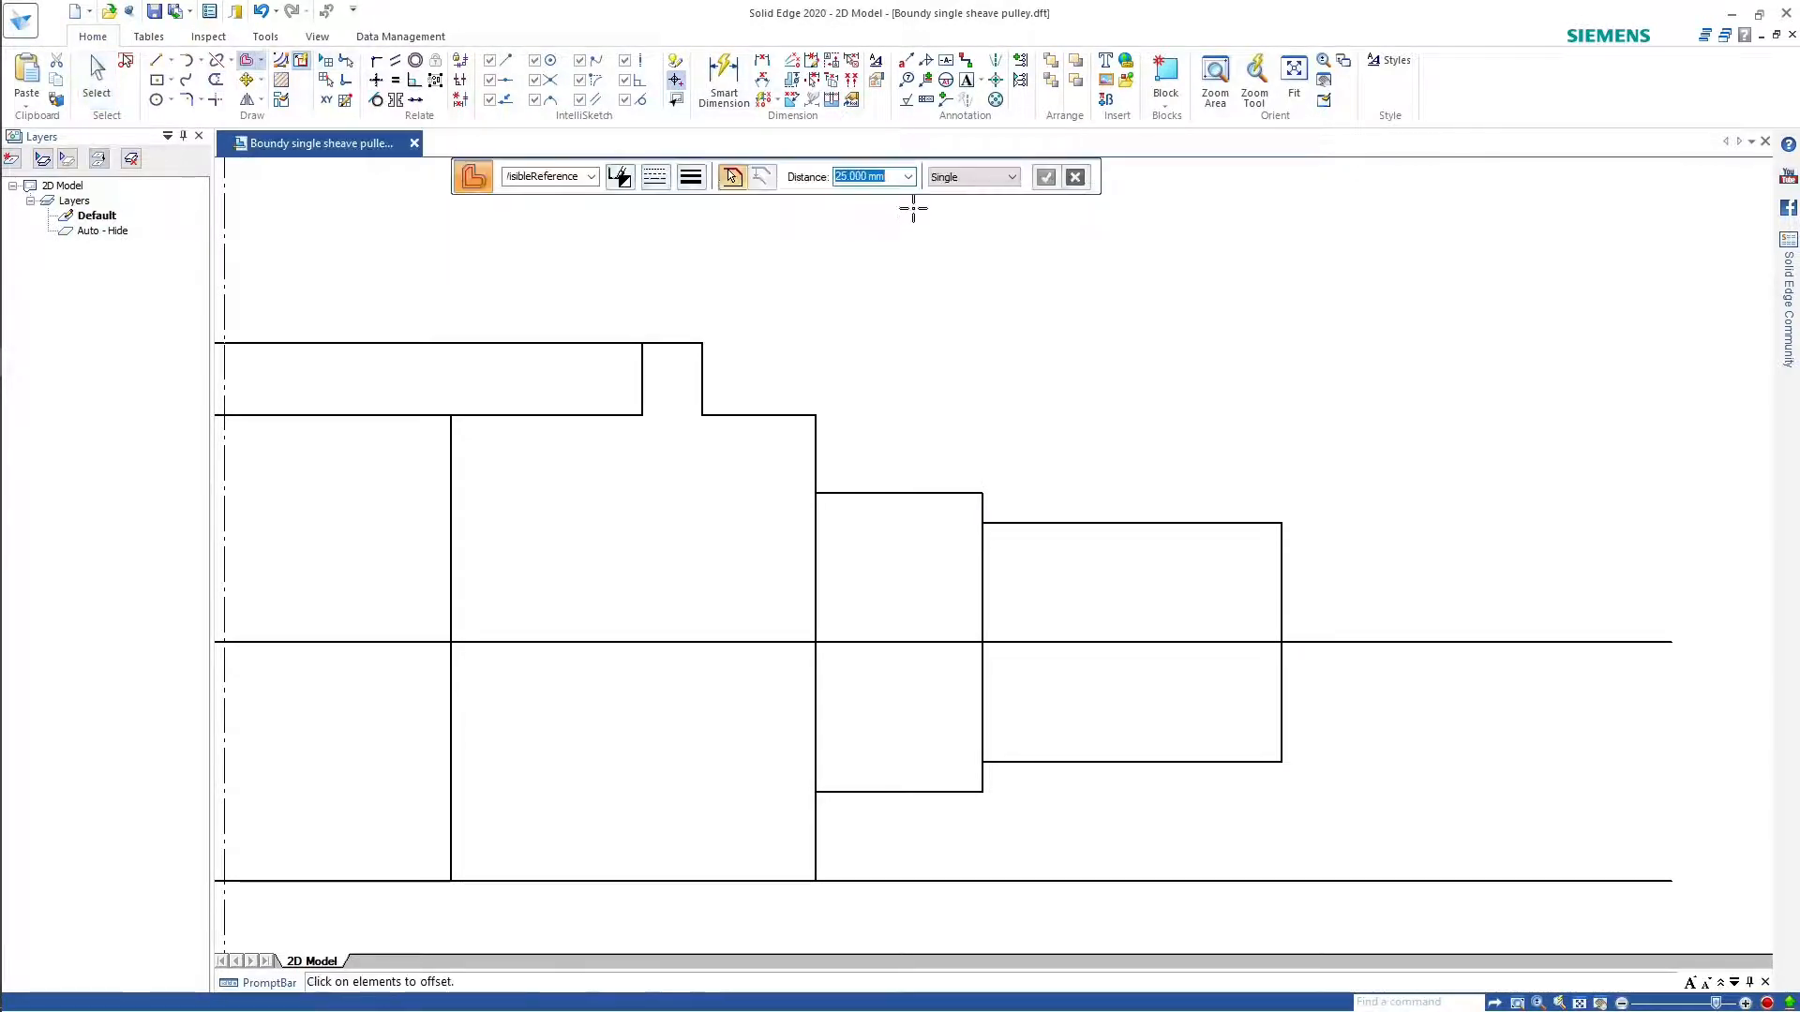
{"action": "left_click", "coordinate": [975, 178]}
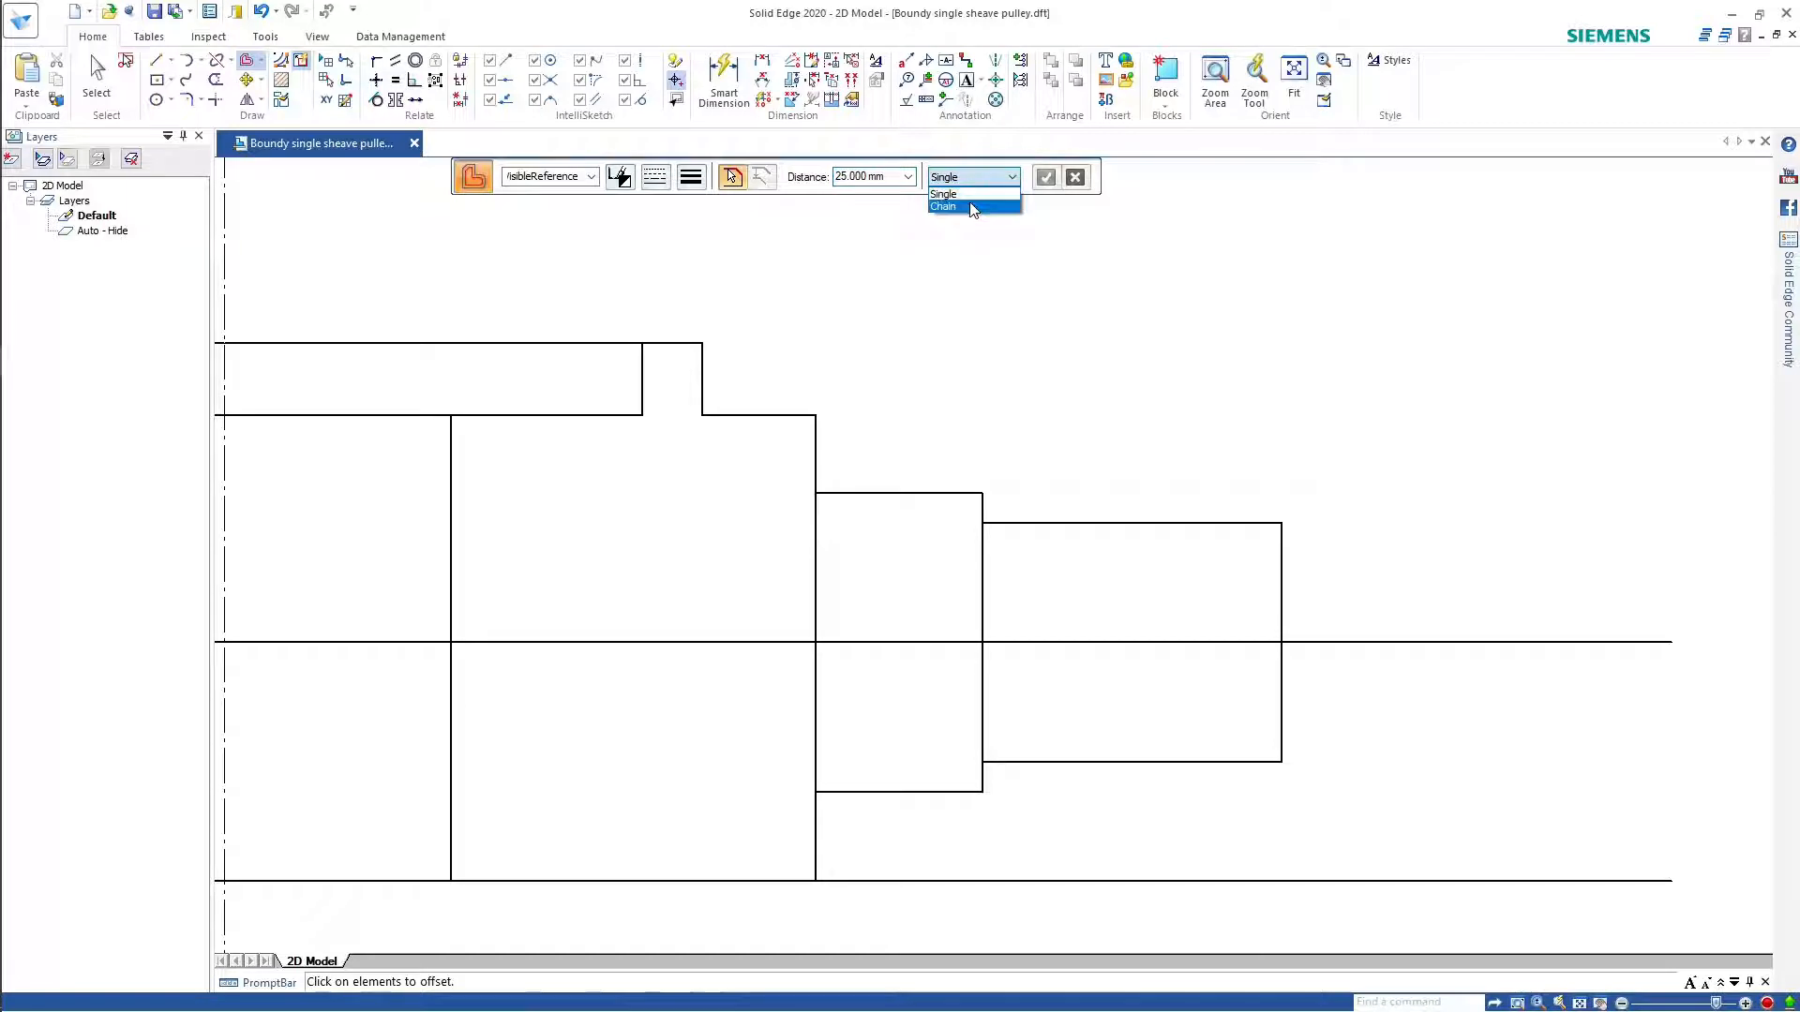
{"action": "left_click", "coordinate": [973, 207]}
{"action": "left_click", "coordinate": [1162, 523]}
{"action": "key", "text": "Escape"}
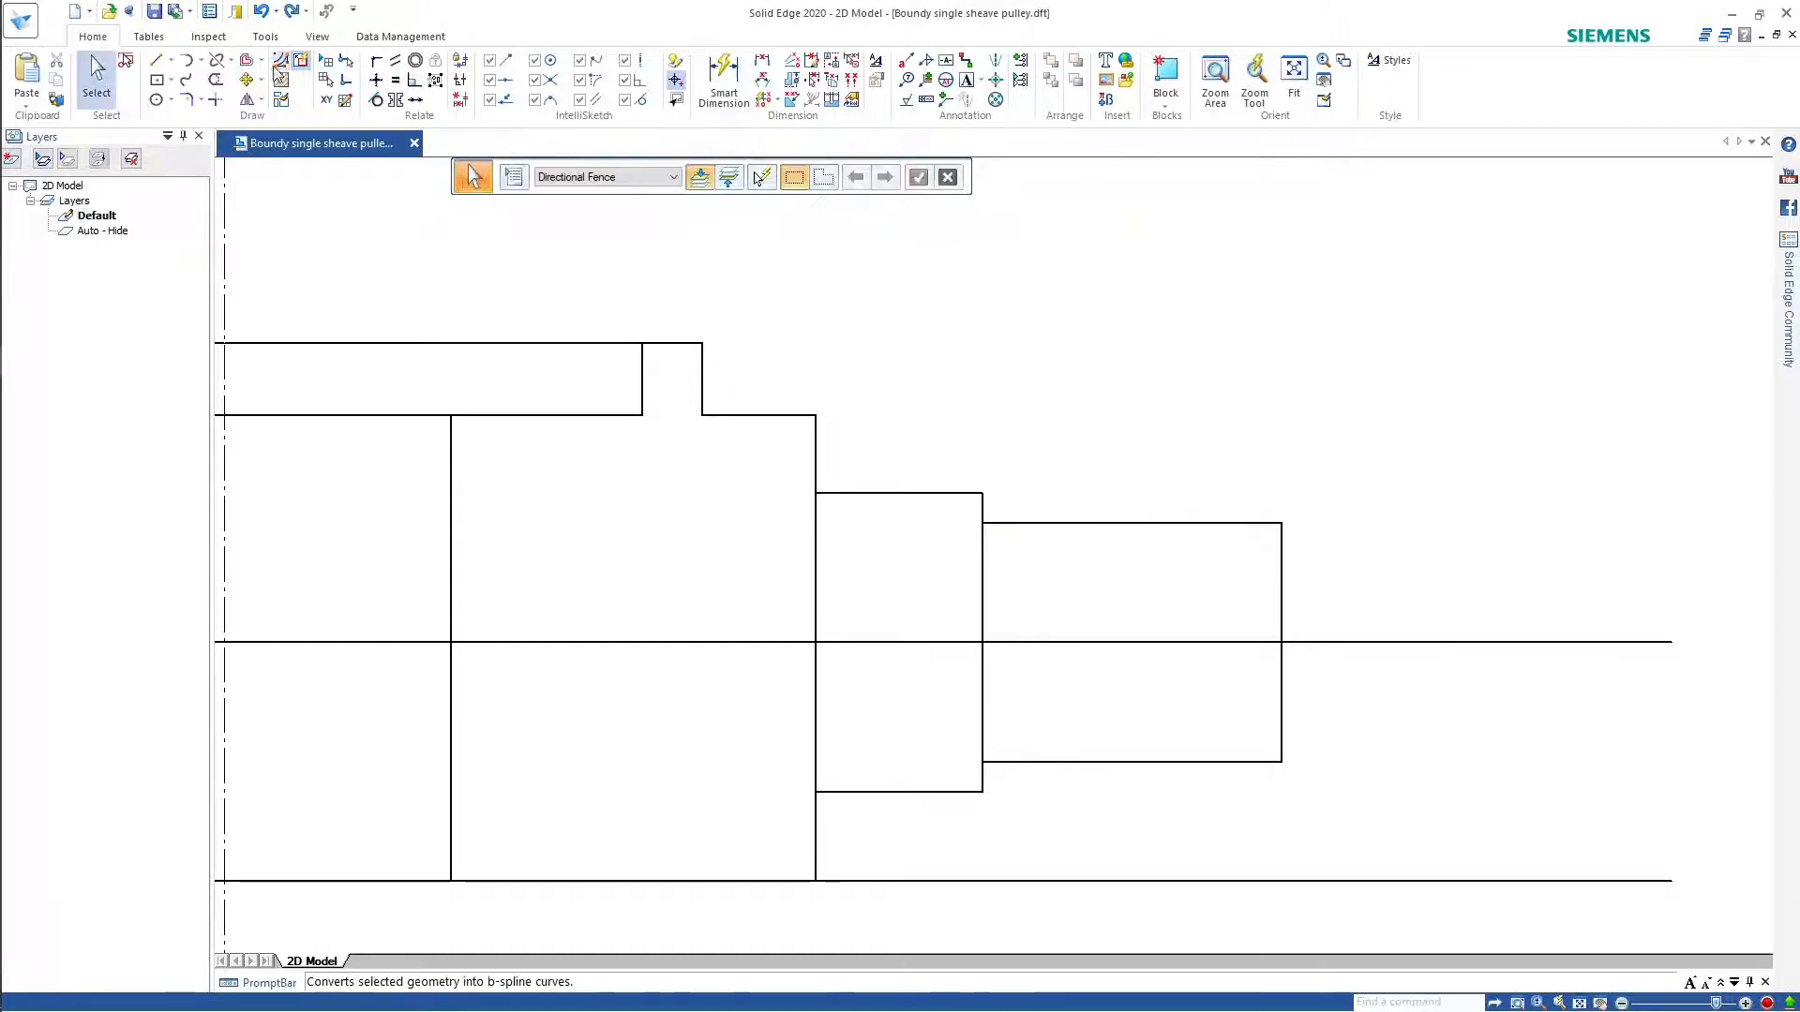
Step: Offset the chained outline of the 20 mm high section inward by 1.25 mm
{"action": "left_click", "coordinate": [245, 59]}
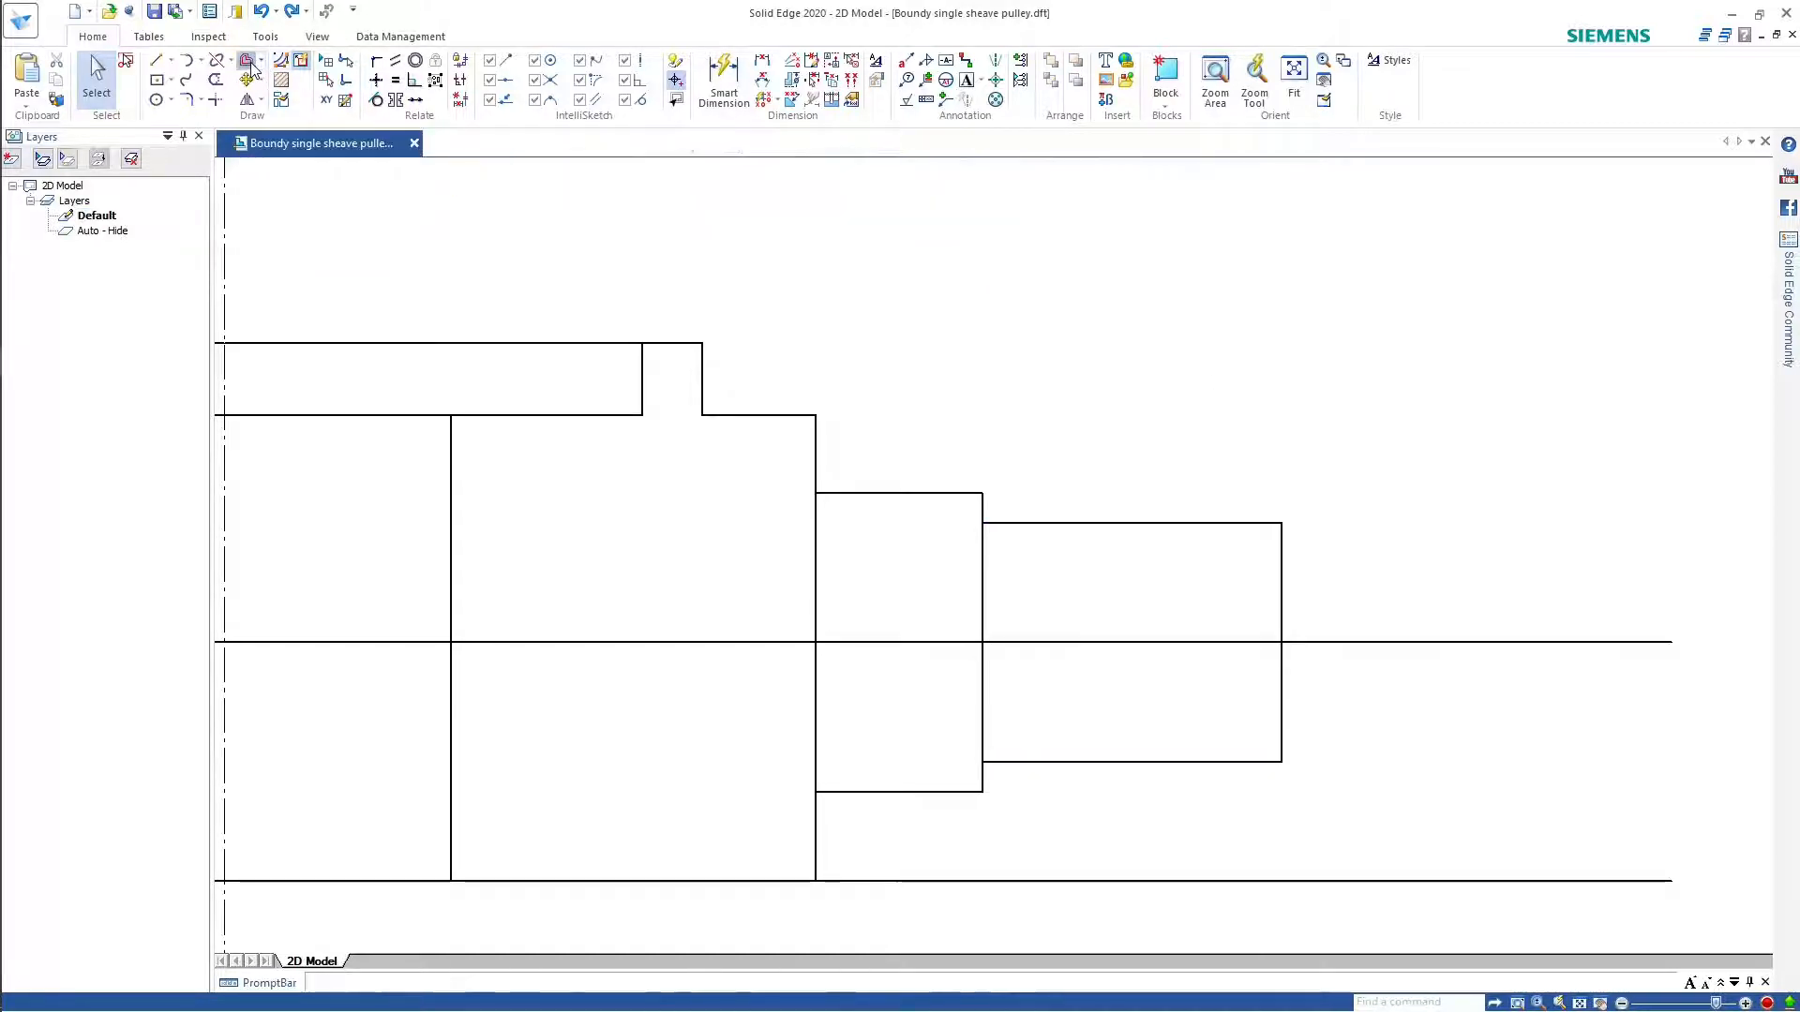
{"action": "left_click", "coordinate": [1131, 523]}
{"action": "type", "text": "1"}
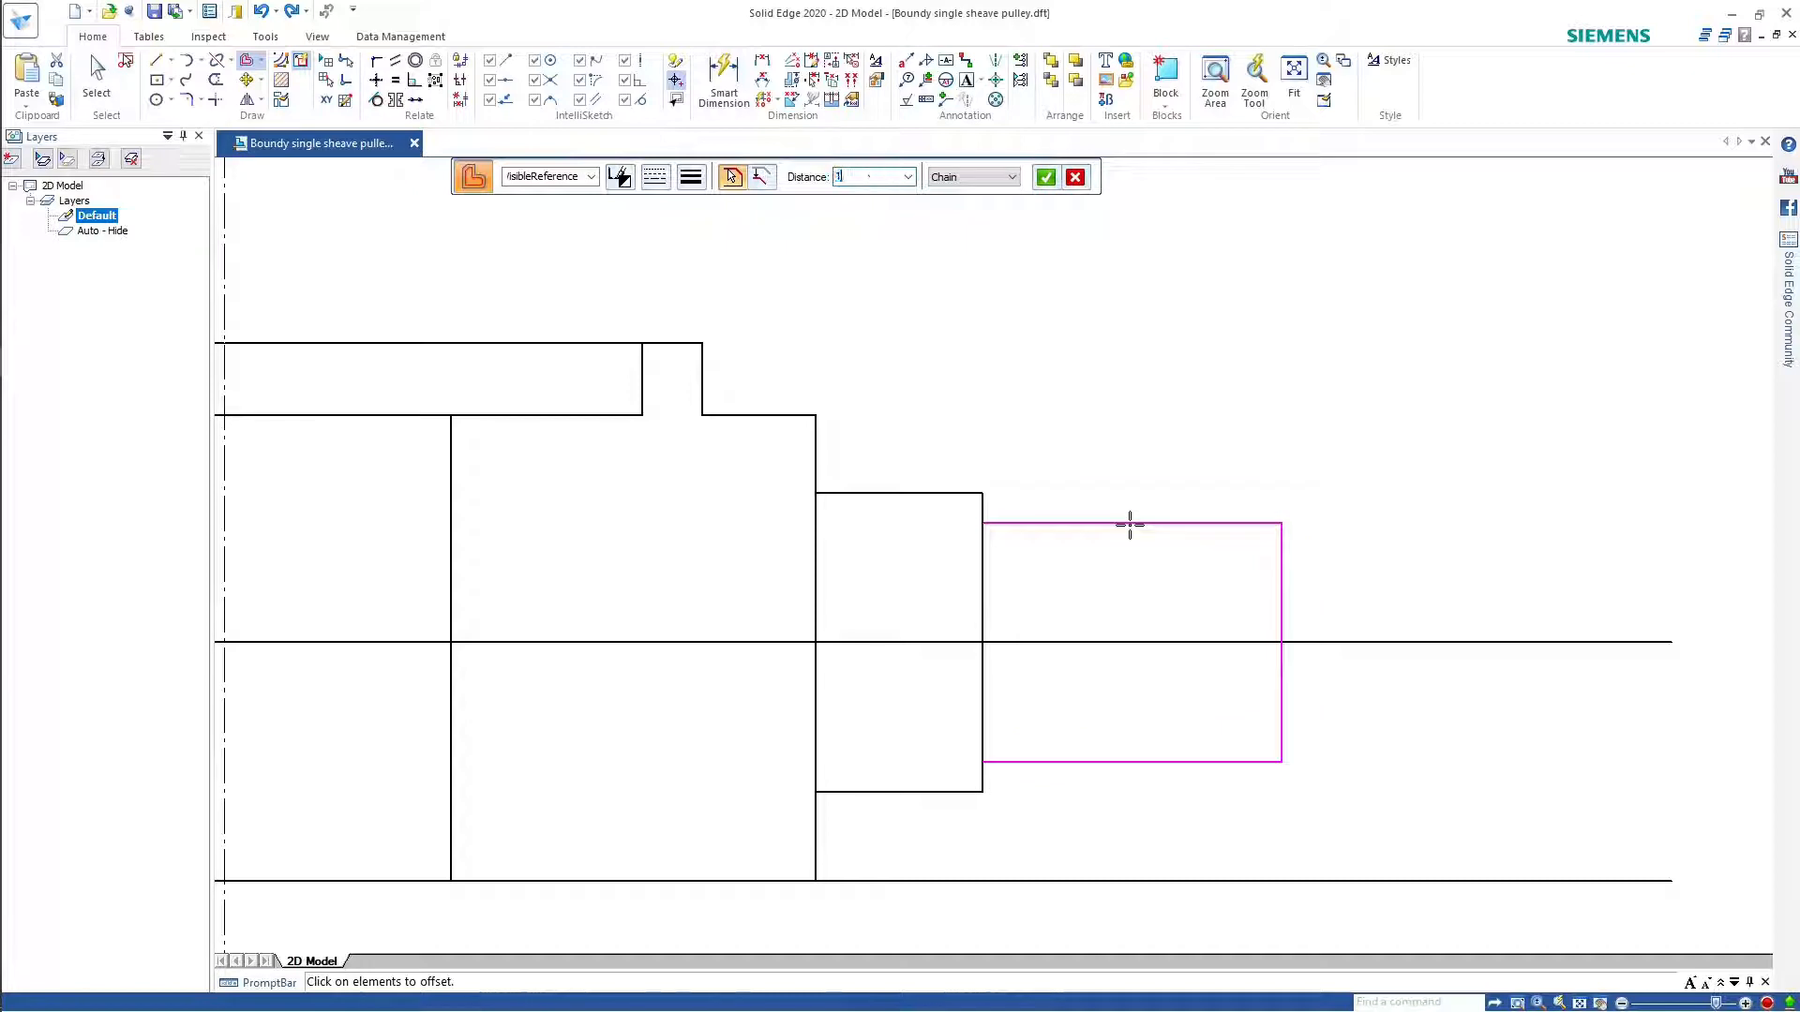
{"action": "type", "text": ".25"}
{"action": "key", "text": "Return"}
{"action": "left_click", "coordinate": [1140, 542]}
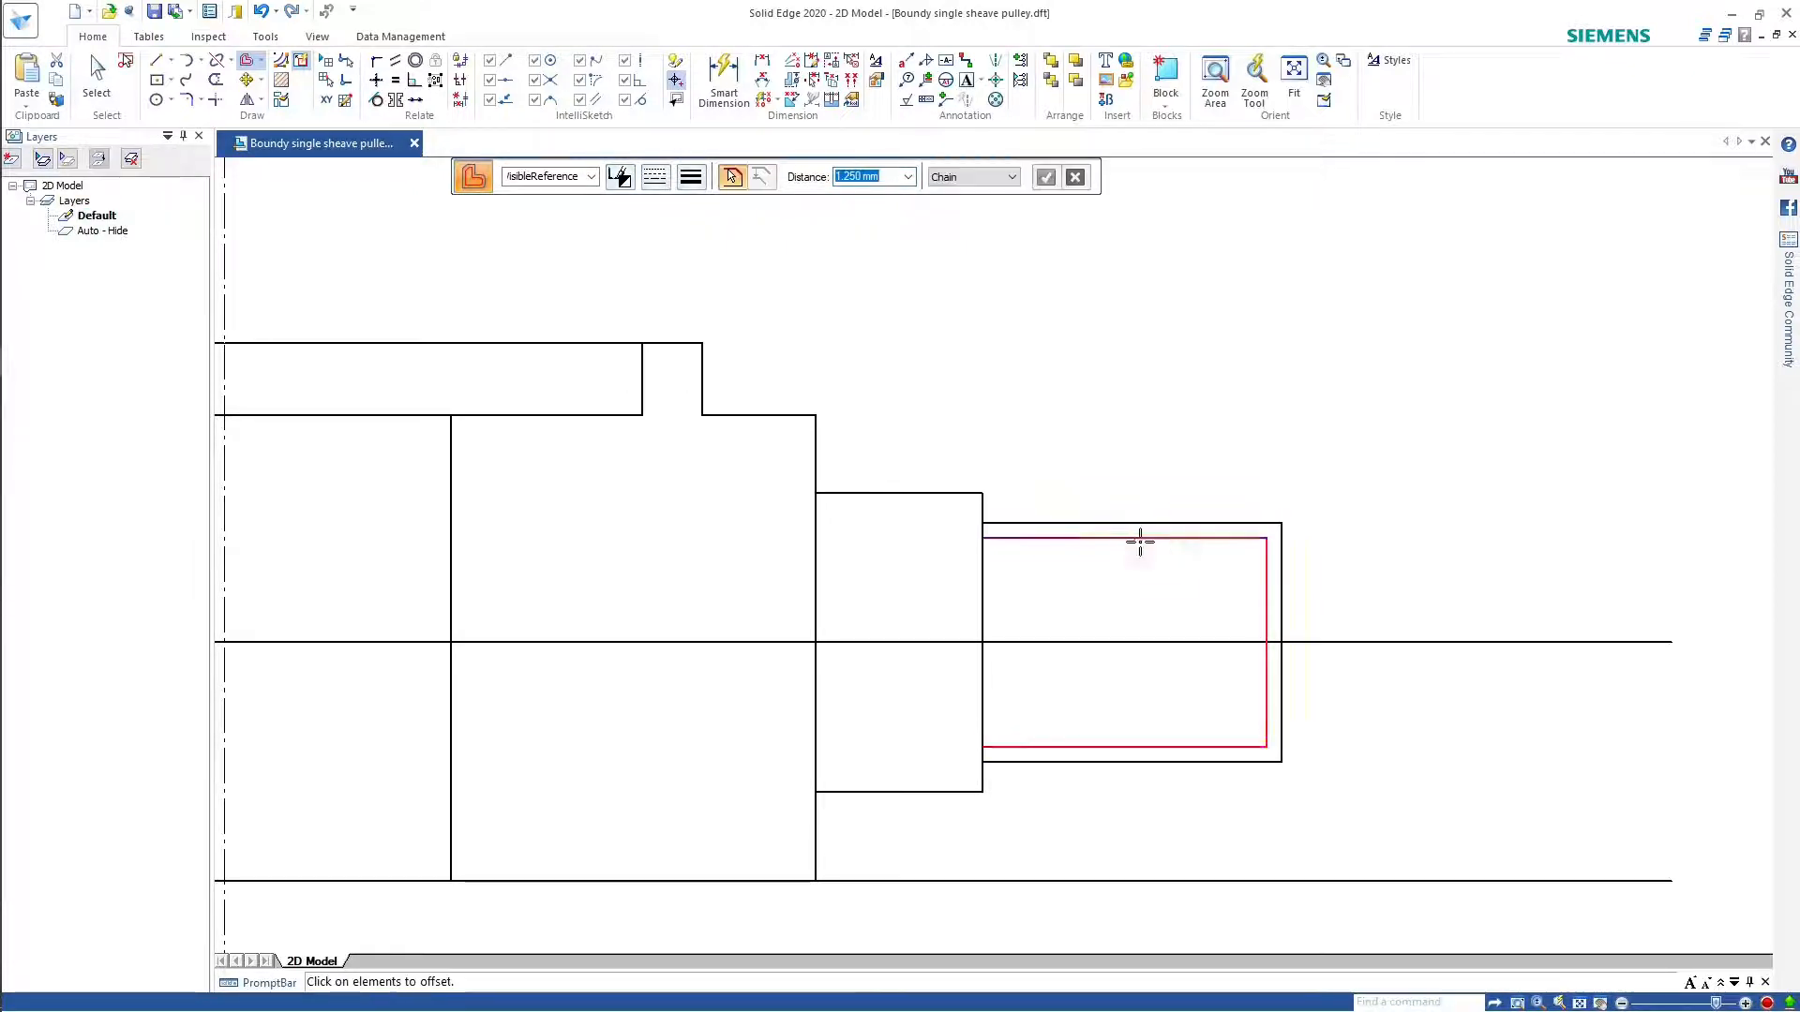
{"action": "key", "text": "Escape"}
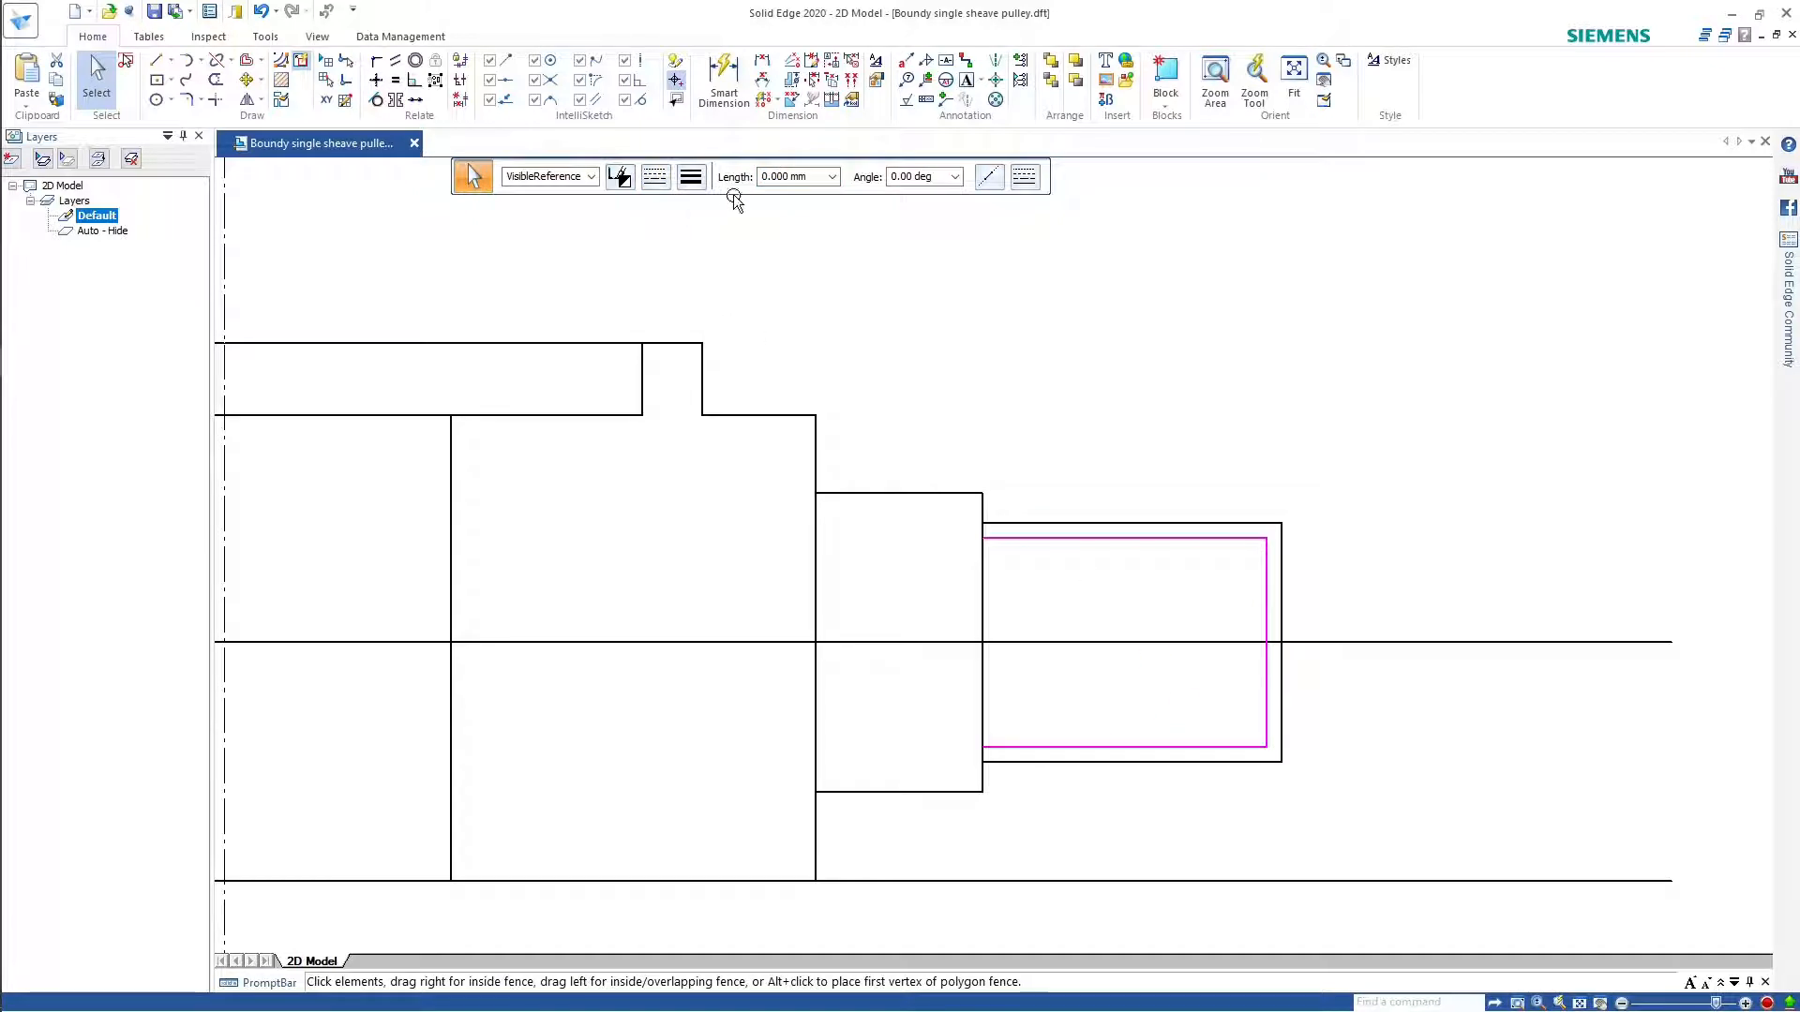
Step: Give the offset thread lines inside the 20 mm high section a thinner line width
{"action": "left_click", "coordinate": [691, 177]}
{"action": "left_click", "coordinate": [712, 237]}
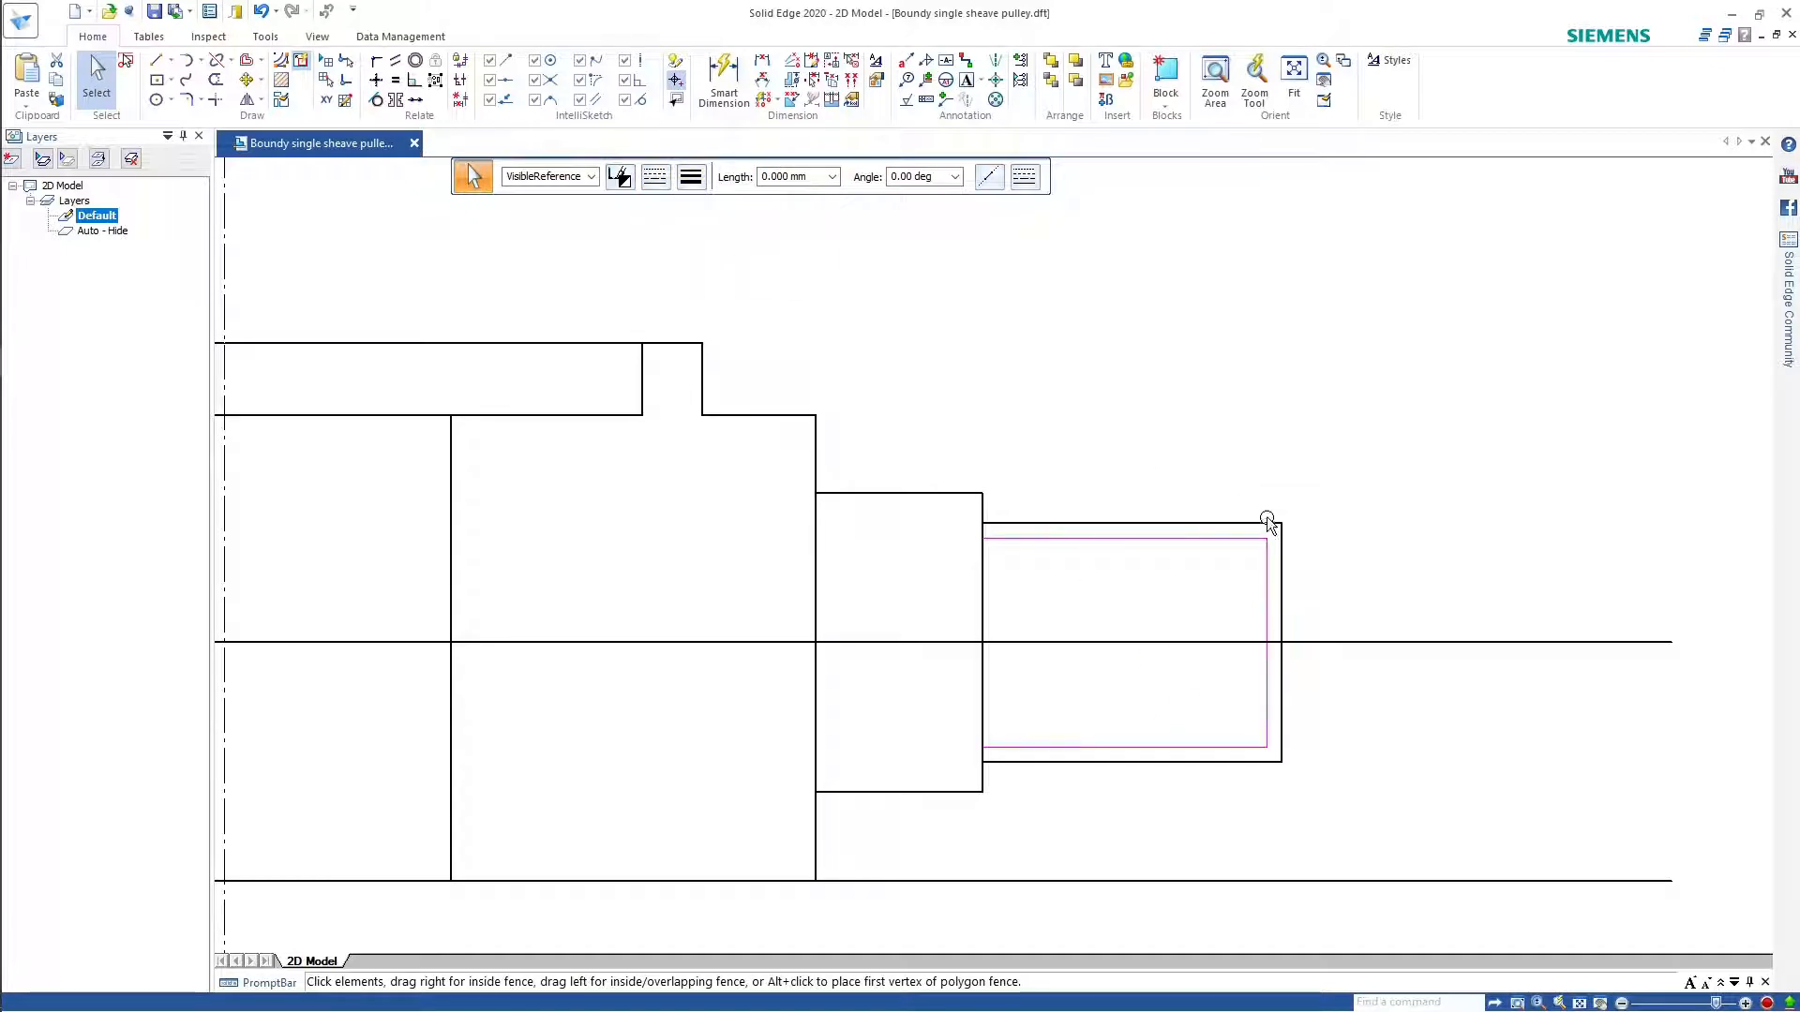
{"action": "left_click", "coordinate": [1134, 474]}
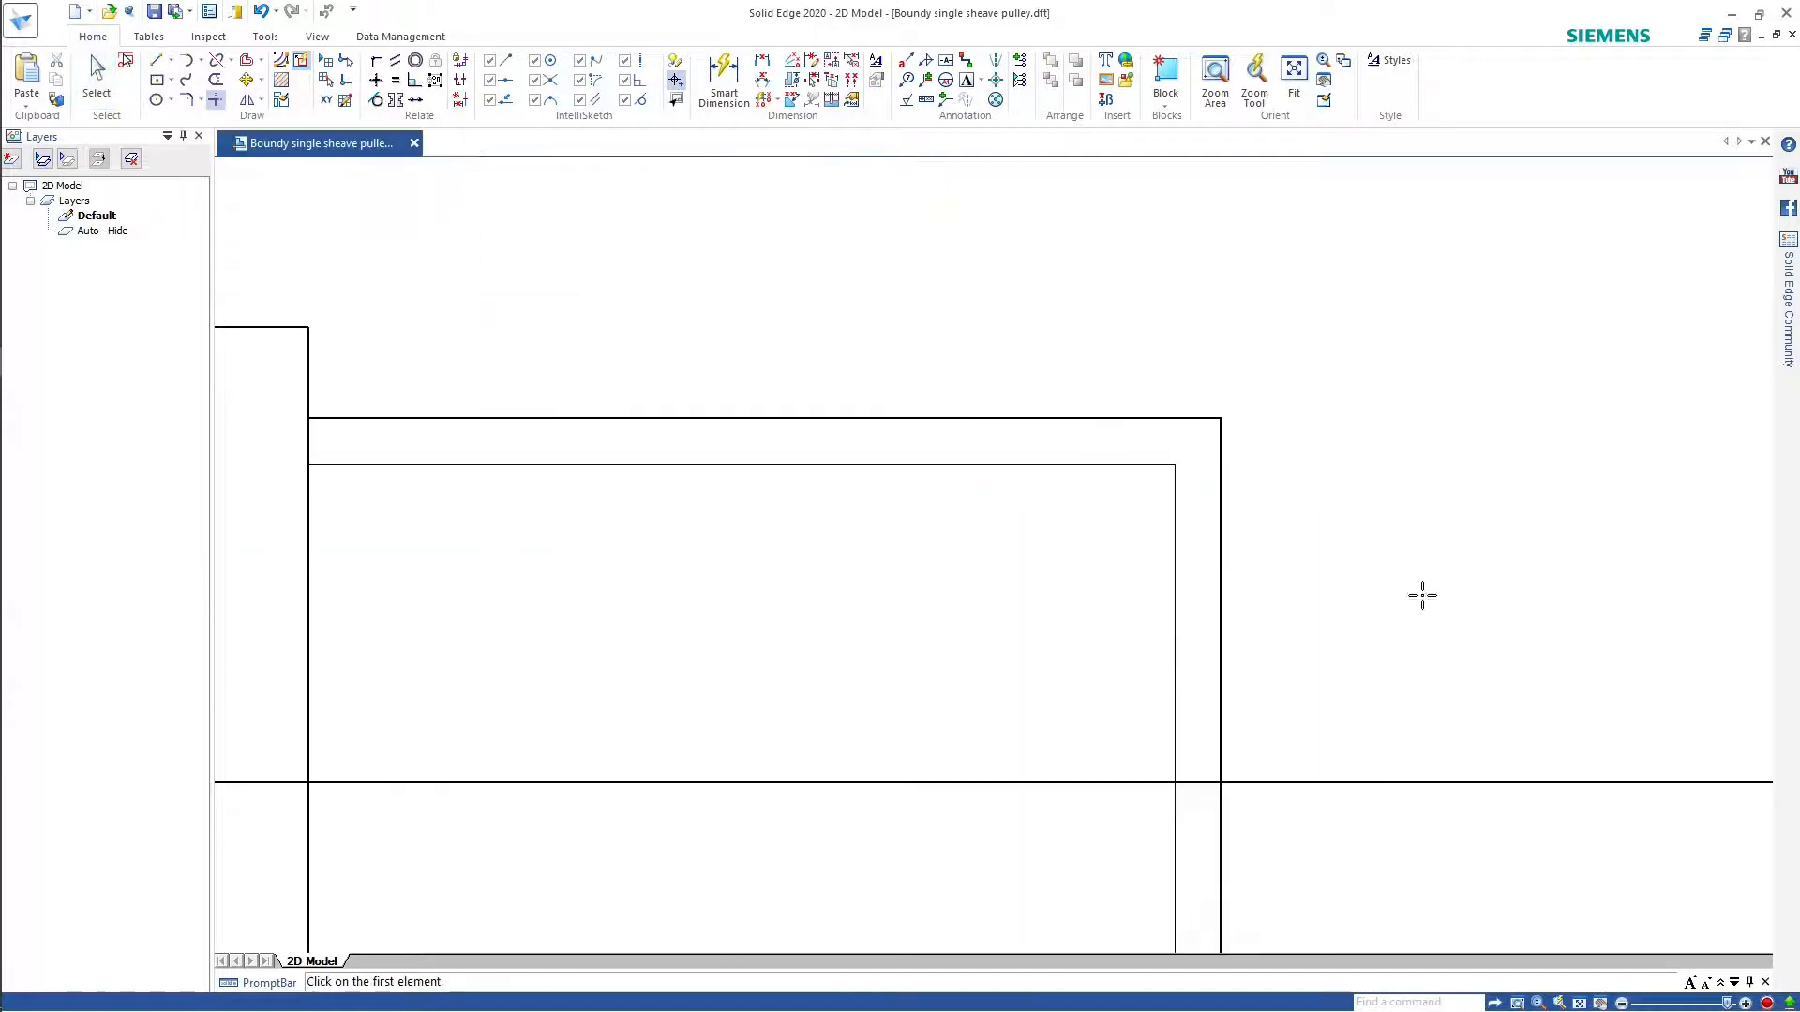
Step: Extend the thin offset lines to the end face and the outer edges of the threaded section
{"action": "left_click_drag", "start_coordinate": [1072, 439], "coordinate": [1189, 516]}
{"action": "left_click", "coordinate": [231, 60]}
{"action": "left_click", "coordinate": [239, 103]}
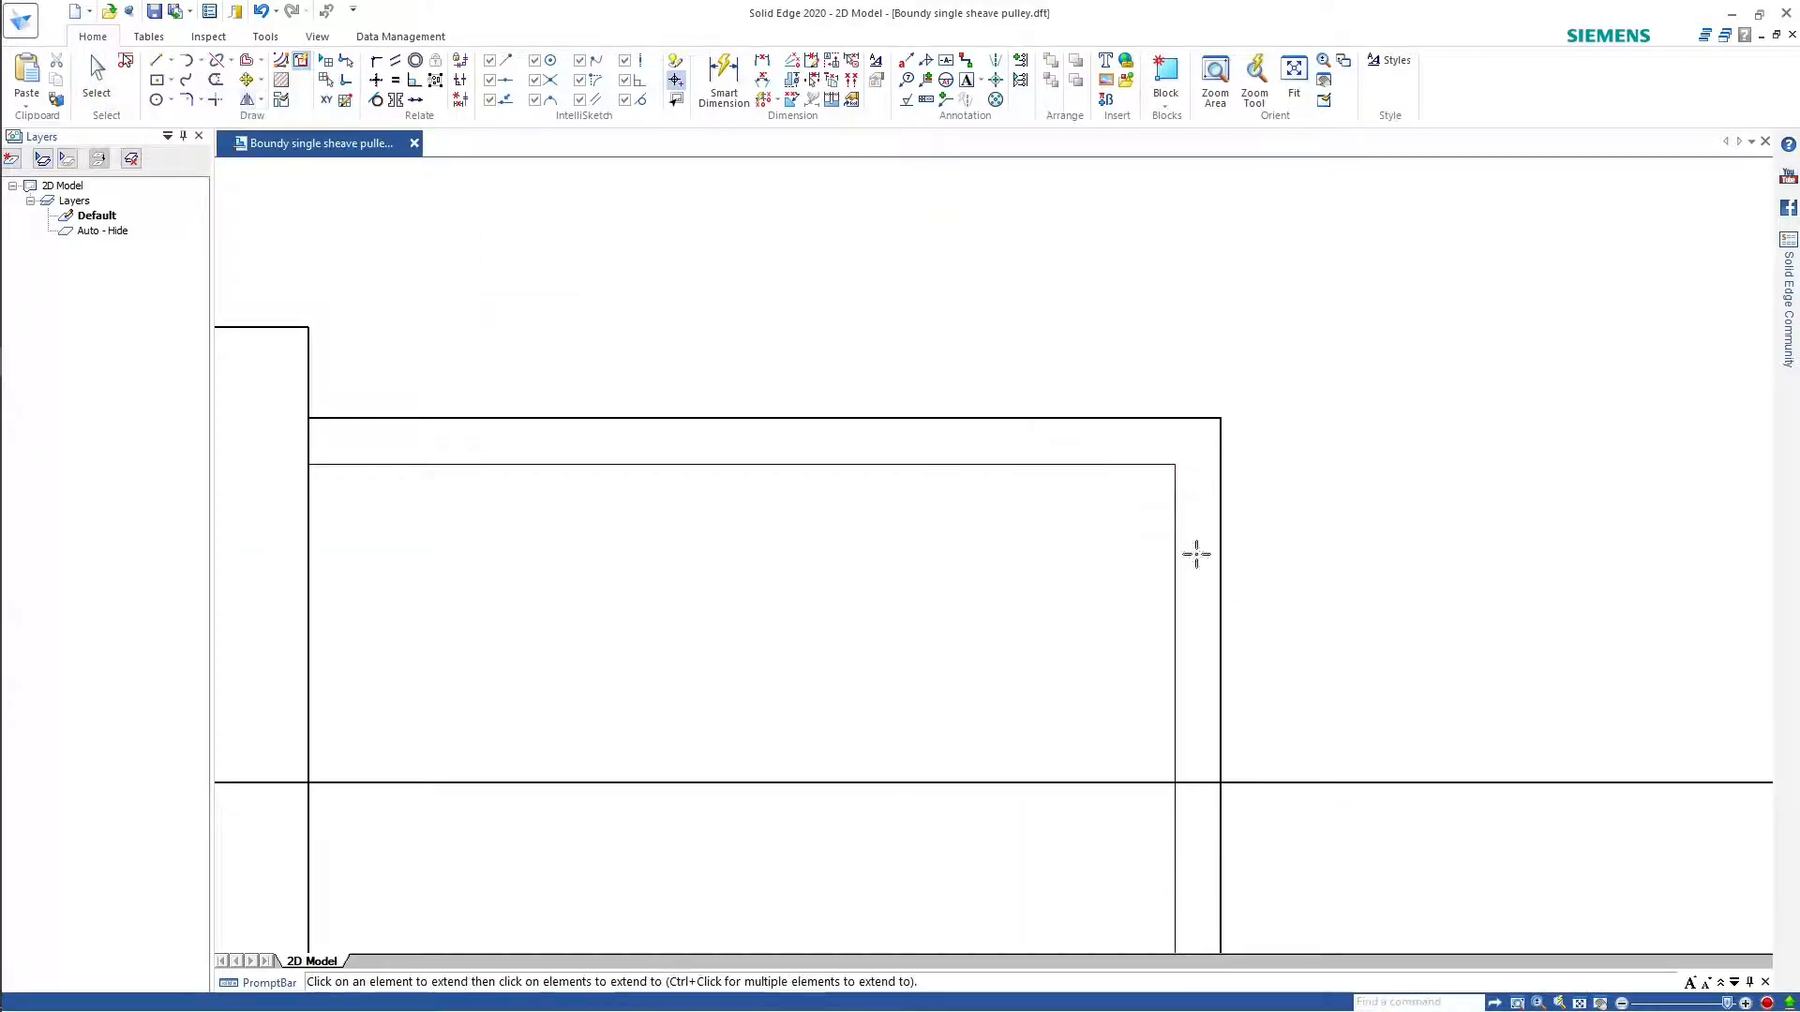
{"action": "left_click_drag", "start_coordinate": [1085, 444], "coordinate": [1195, 548]}
{"action": "scroll", "coordinate": [1195, 548], "scroll_direction": "down", "scroll_amount": 5}
{"action": "scroll", "coordinate": [1170, 733], "scroll_direction": "up", "scroll_amount": 4}
{"action": "left_click_drag", "start_coordinate": [1170, 733], "coordinate": [1248, 664]}
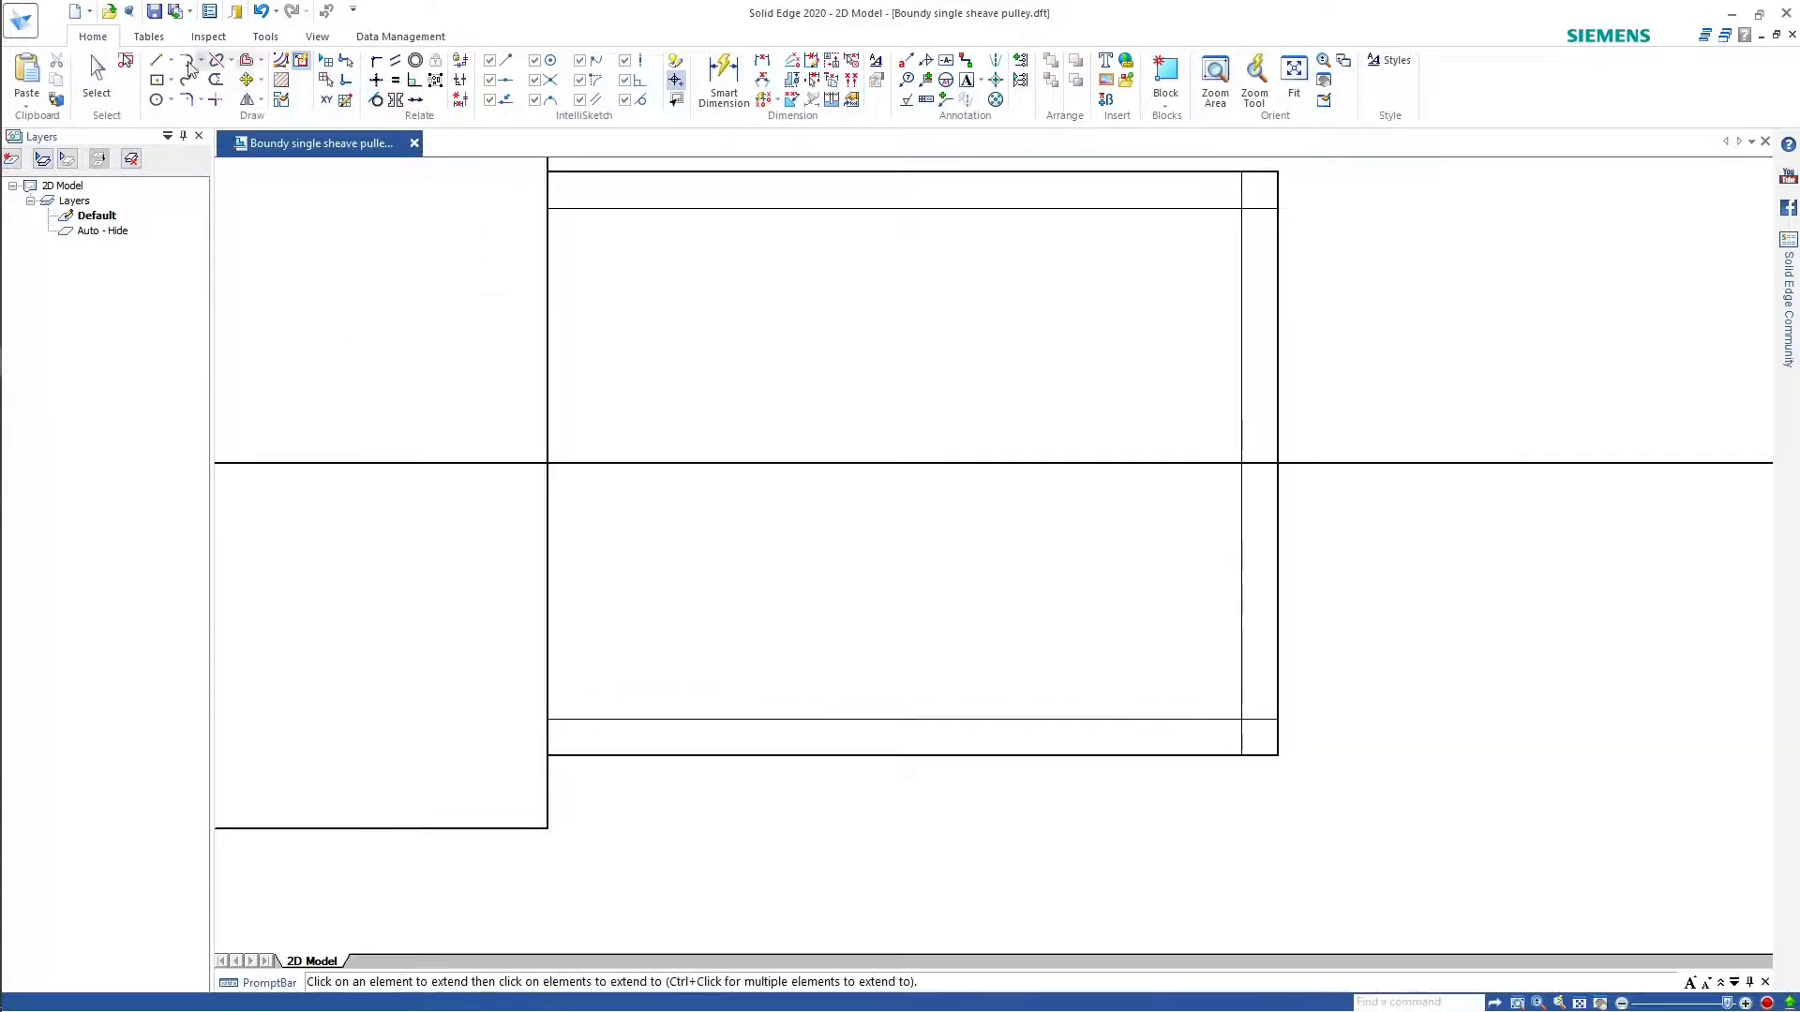
Step: Draw 45° chamfer lines across both outer corners of the threaded section, between the ends of the thin lines
{"action": "left_click", "coordinate": [157, 62]}
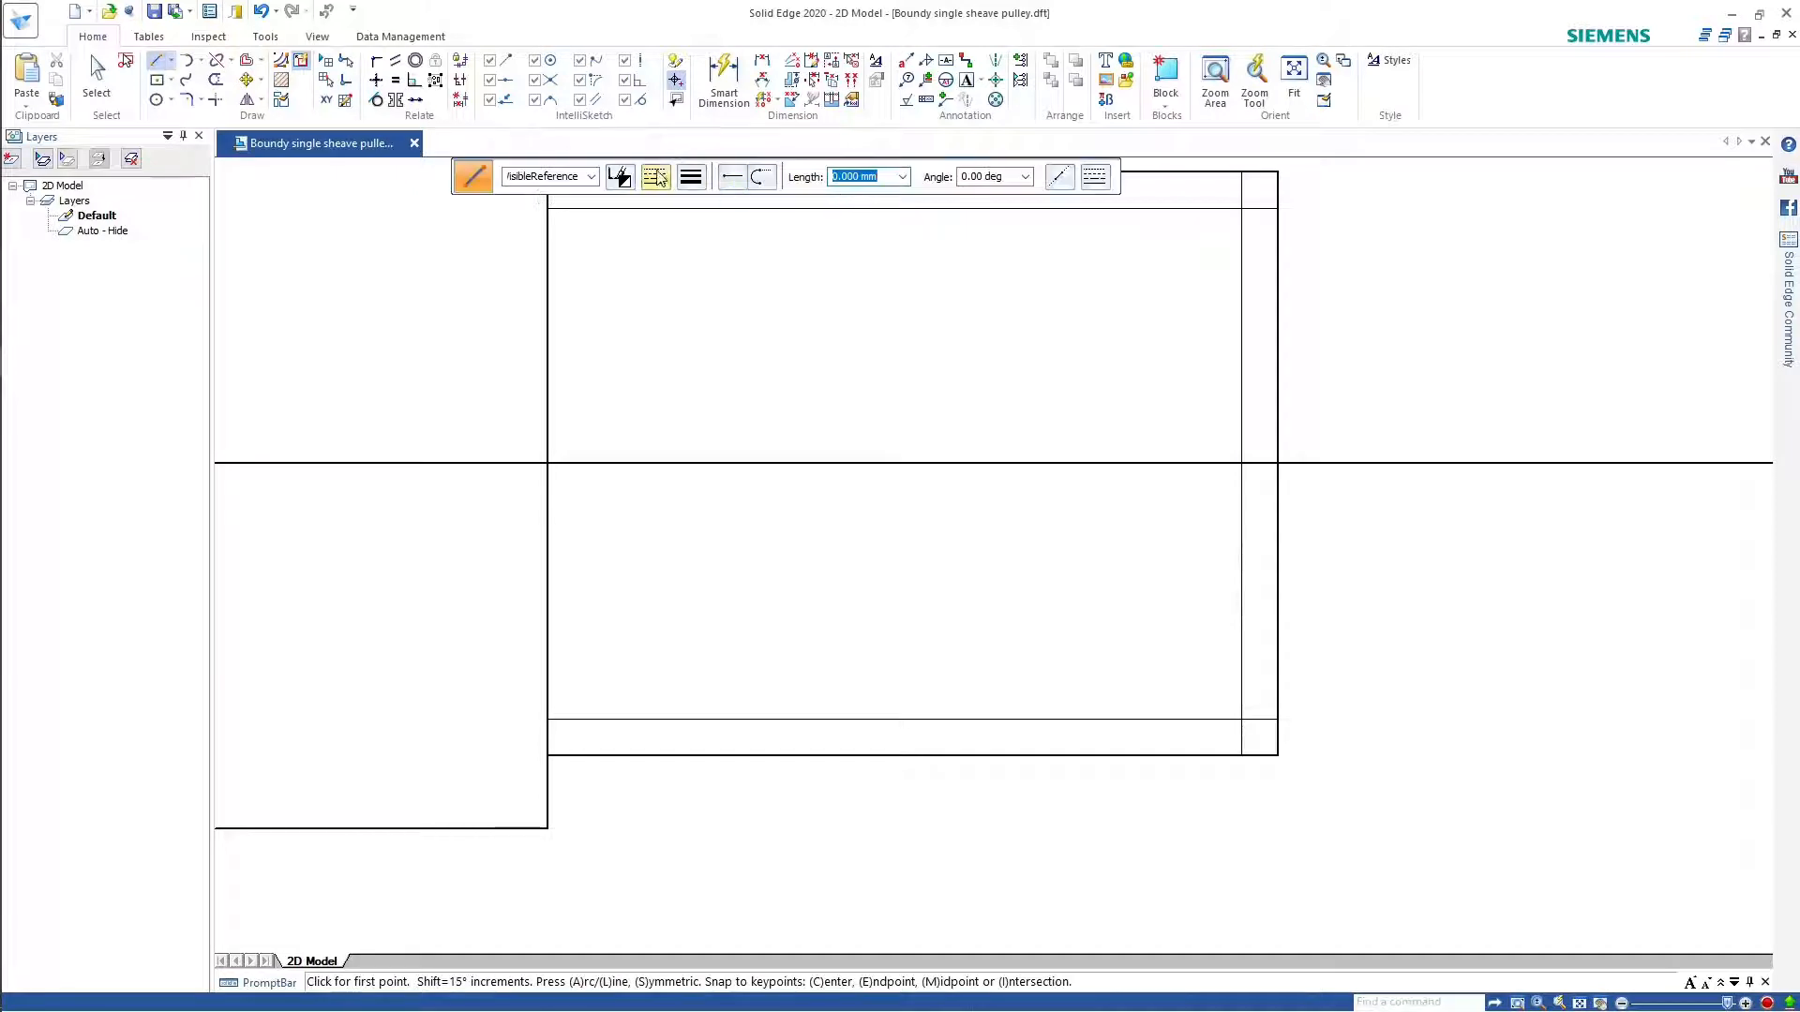
{"action": "scroll", "coordinate": [1306, 747], "scroll_direction": "up", "scroll_amount": 5}
{"action": "left_click", "coordinate": [1130, 693]}
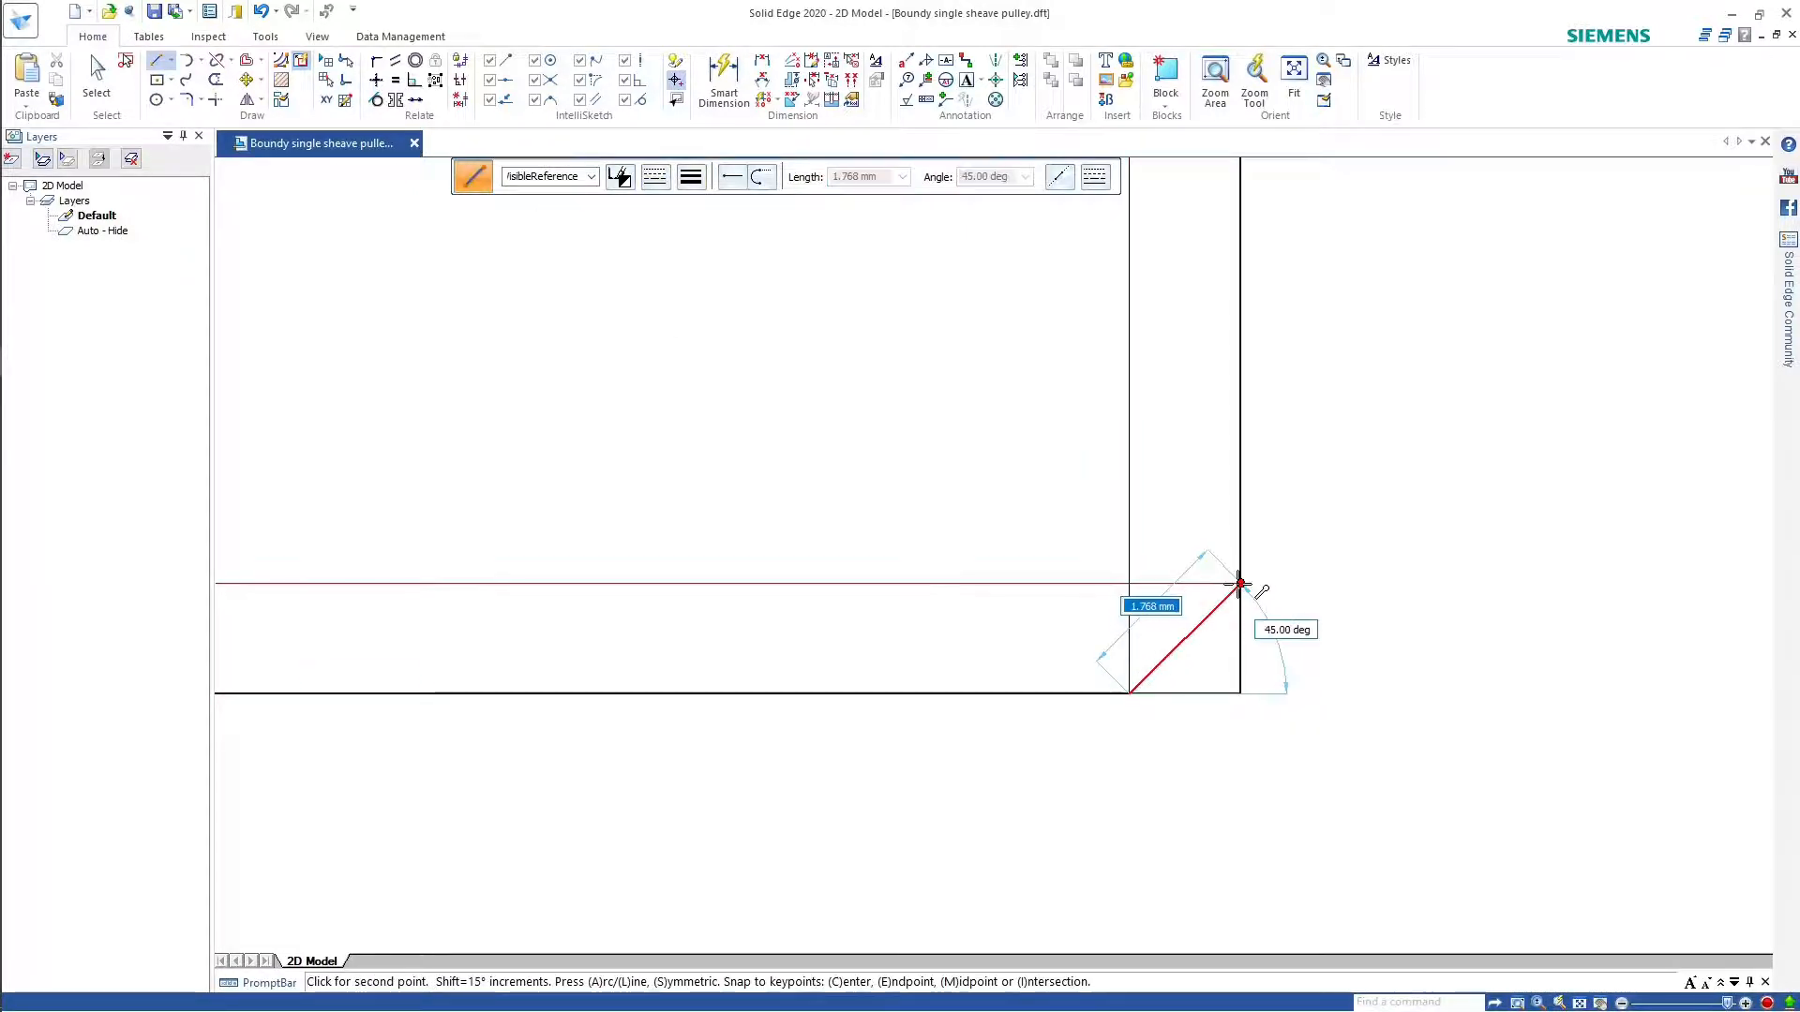
{"action": "left_click", "coordinate": [1240, 584]}
{"action": "scroll", "coordinate": [1277, 554], "scroll_direction": "down", "scroll_amount": 4}
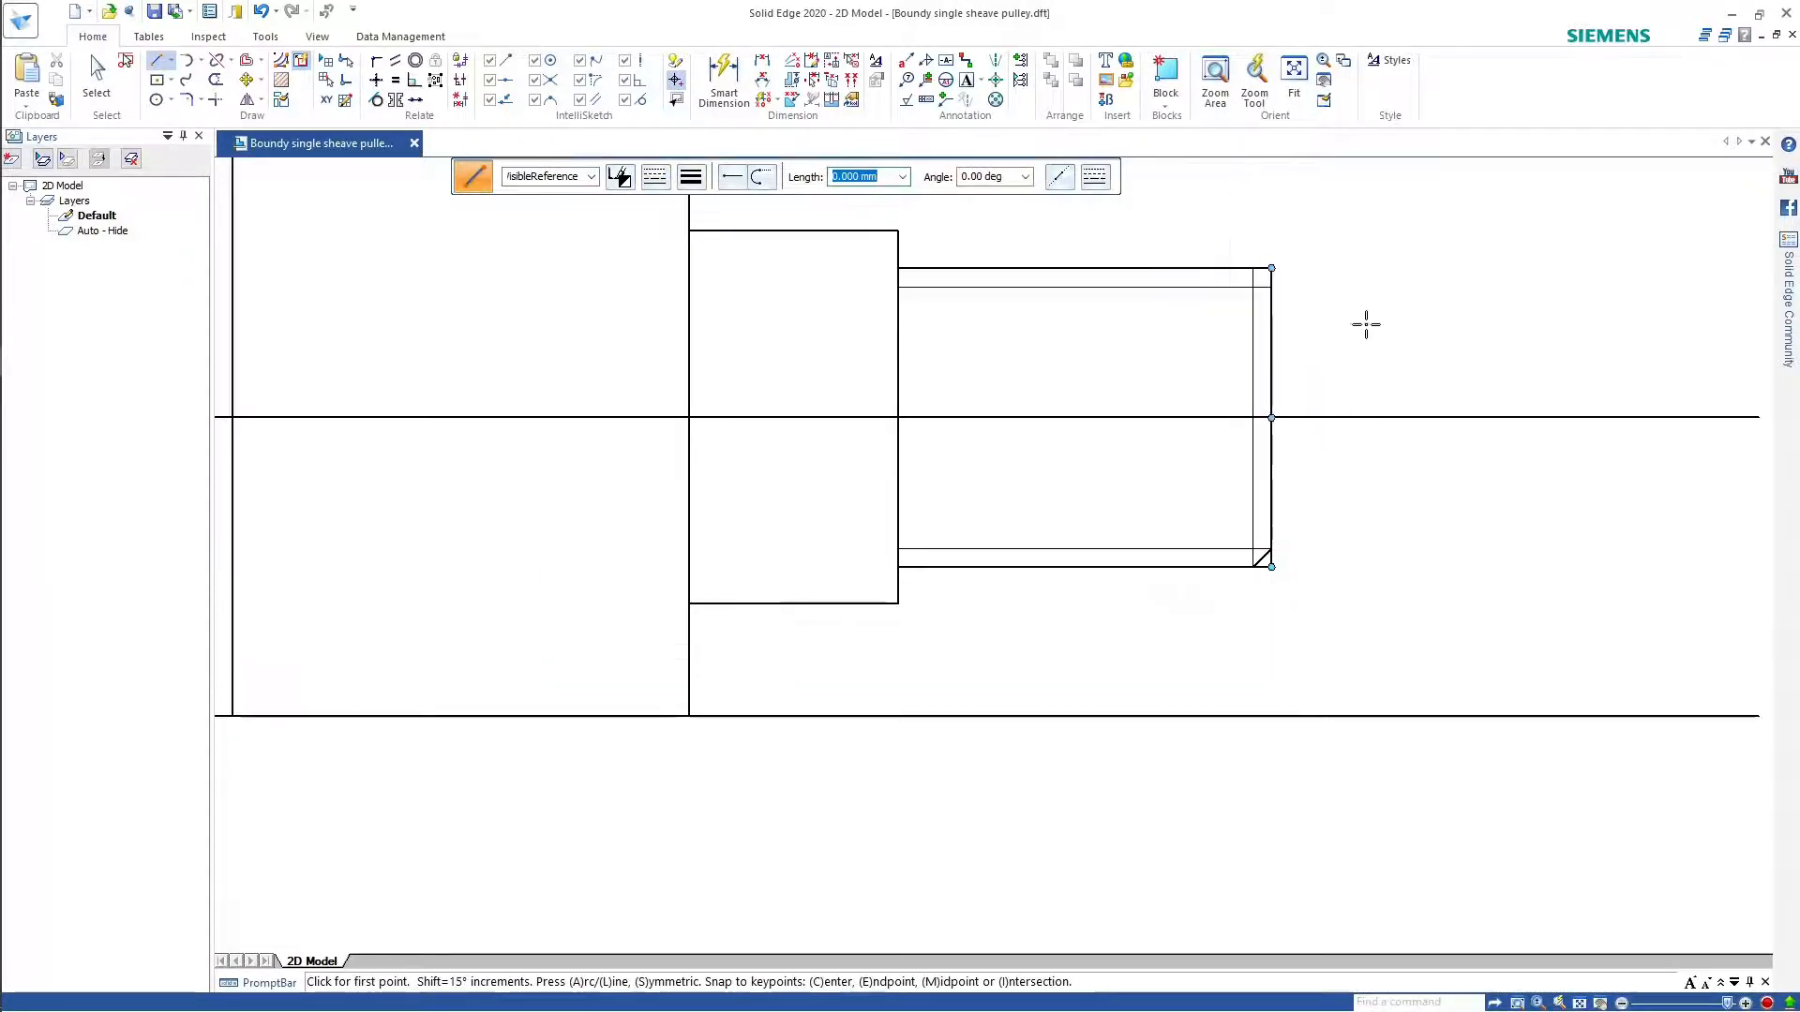
{"action": "scroll", "coordinate": [1366, 324], "scroll_direction": "up", "scroll_amount": 3}
{"action": "left_click", "coordinate": [1146, 354]}
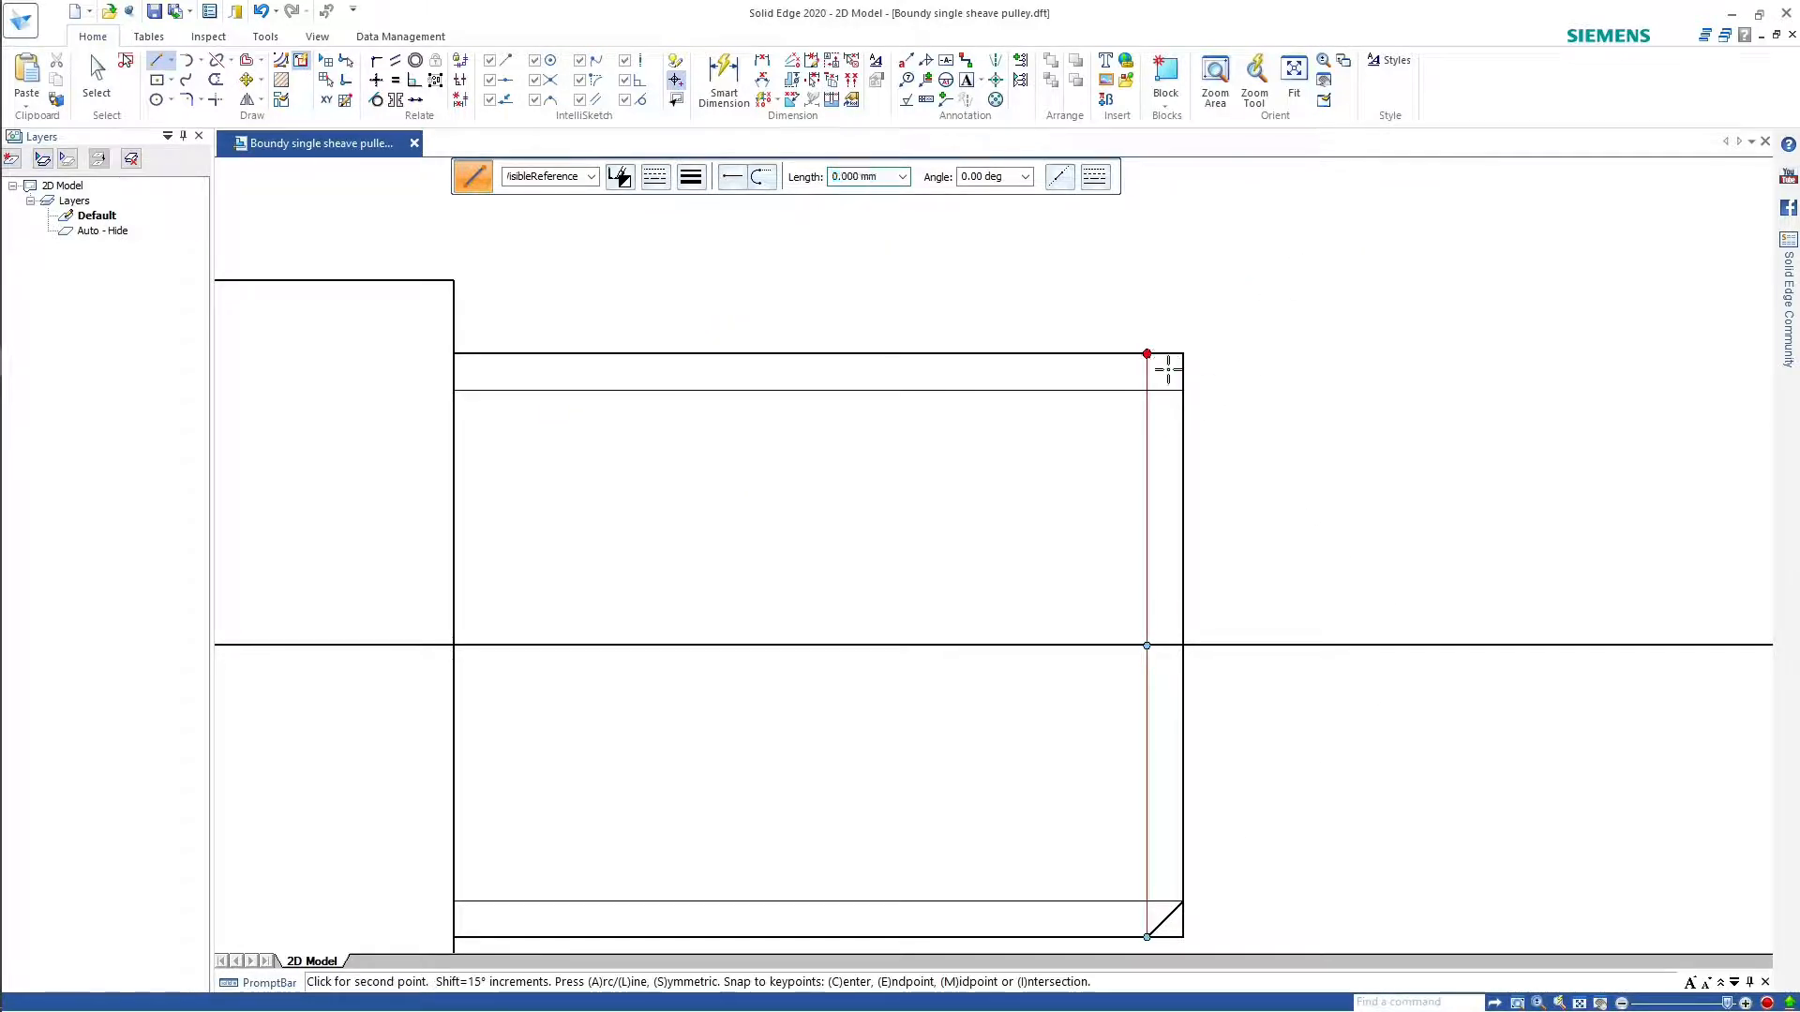
{"action": "left_click", "coordinate": [1183, 390]}
Step: Trim away both sharp corners outside the chamfer lines on the threaded section
{"action": "left_click", "coordinate": [215, 80]}
{"action": "left_click_drag", "start_coordinate": [1162, 335], "coordinate": [1196, 371]}
{"action": "left_click_drag", "start_coordinate": [1196, 922], "coordinate": [1167, 948]}
{"action": "scroll", "coordinate": [1261, 857], "scroll_direction": "down", "scroll_amount": 5}
{"action": "scroll", "coordinate": [1260, 841], "scroll_direction": "down", "scroll_amount": 4}
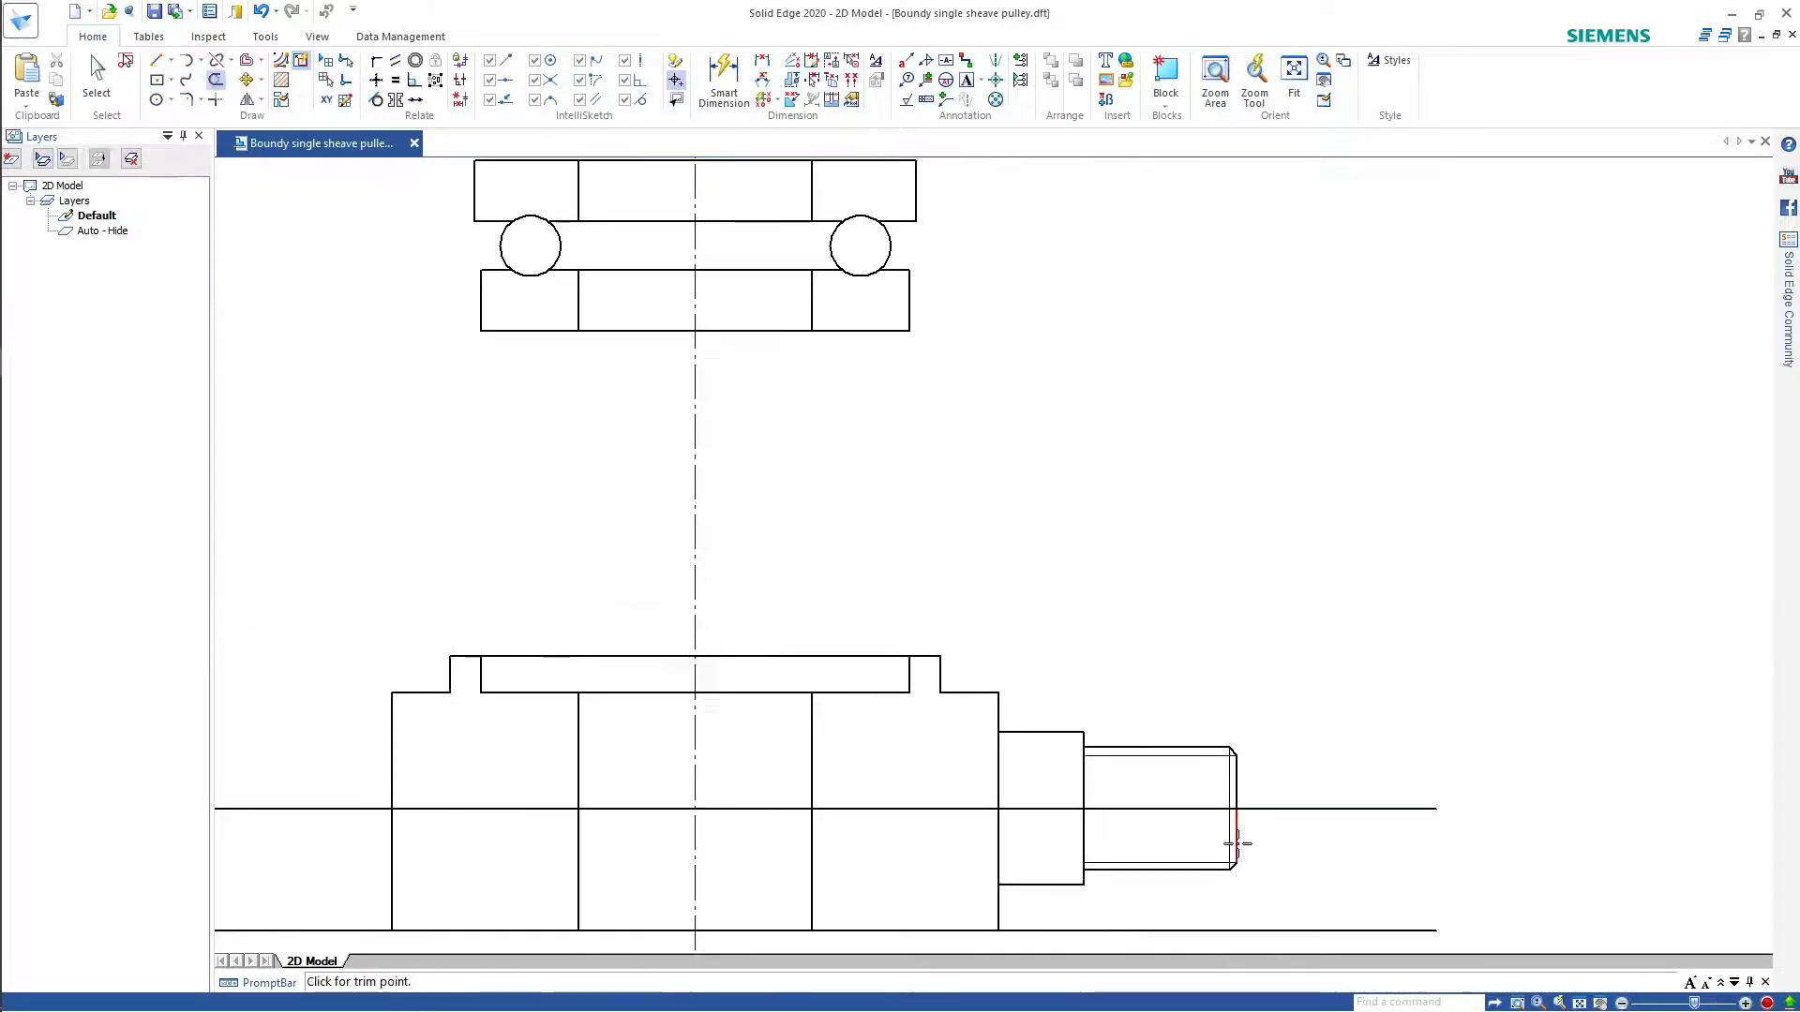
{"action": "scroll", "coordinate": [1079, 867], "scroll_direction": "up", "scroll_amount": 4}
{"action": "scroll", "coordinate": [1090, 858], "scroll_direction": "down", "scroll_amount": 4}
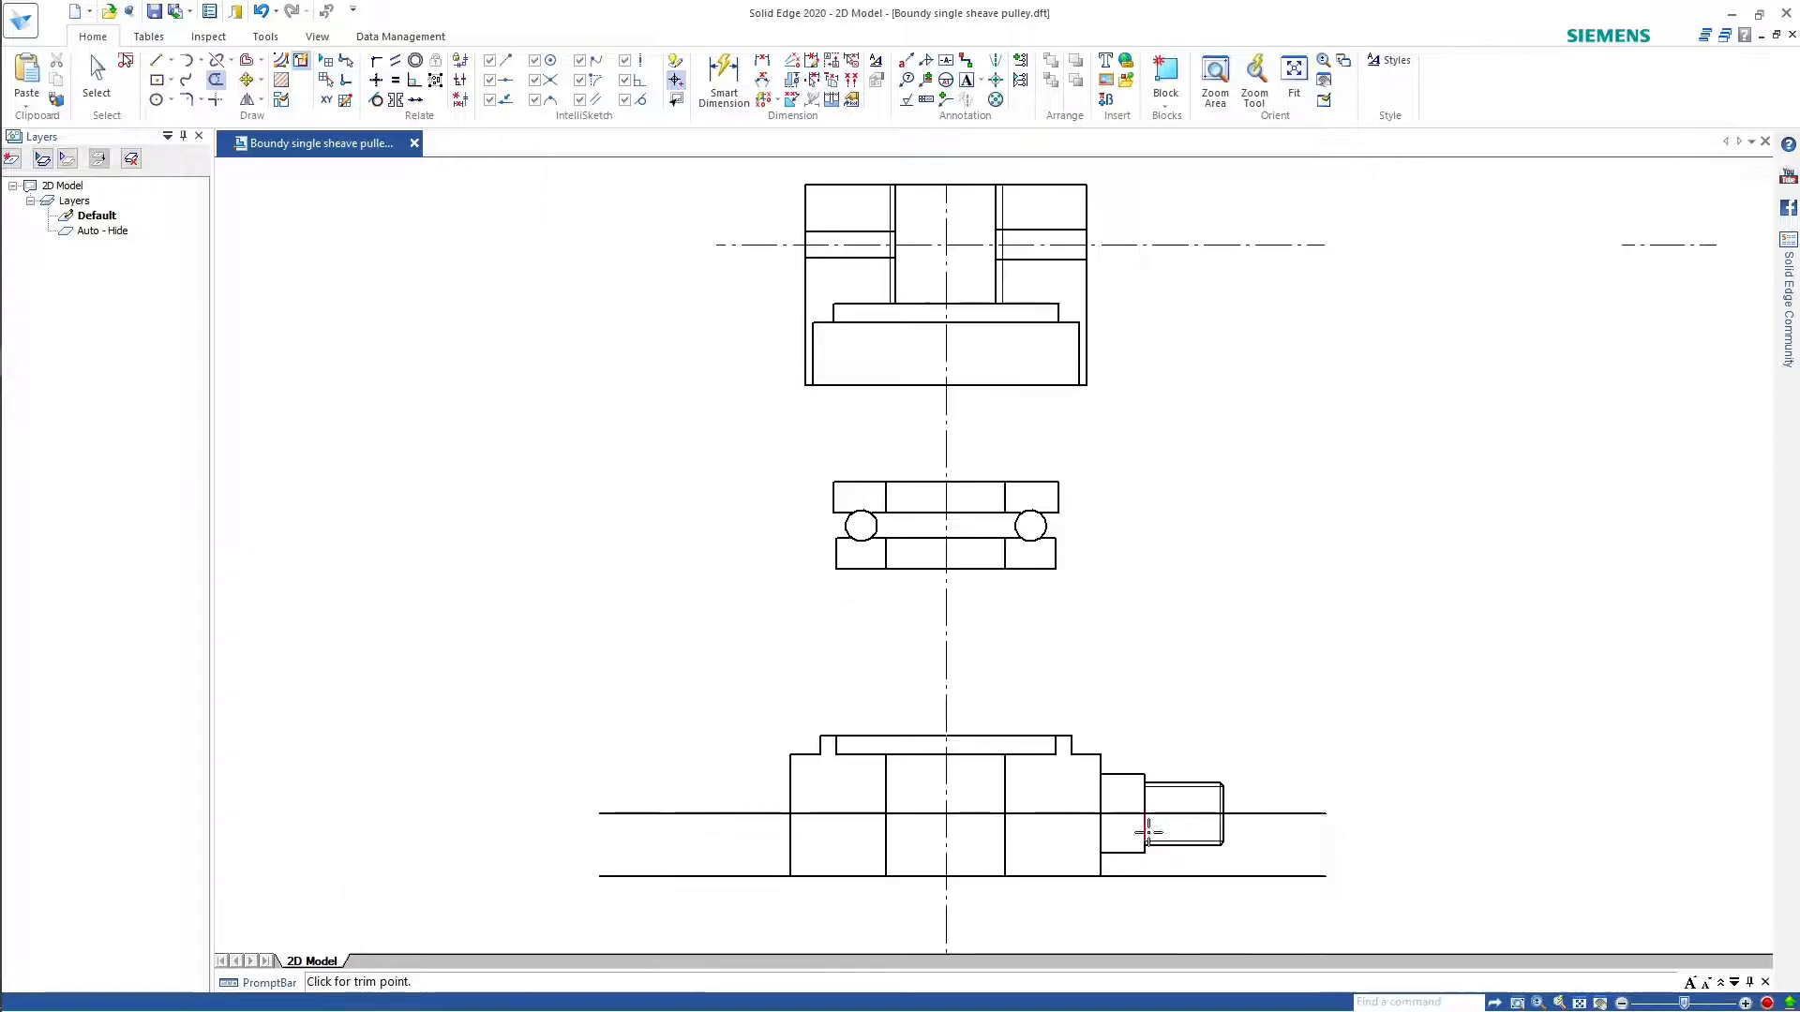
{"action": "scroll", "coordinate": [990, 793], "scroll_direction": "up", "scroll_amount": 2}
Step: Mirror the complete stepped and threaded trunnion end about the part's vertical centreline
{"action": "left_click", "coordinate": [97, 75]}
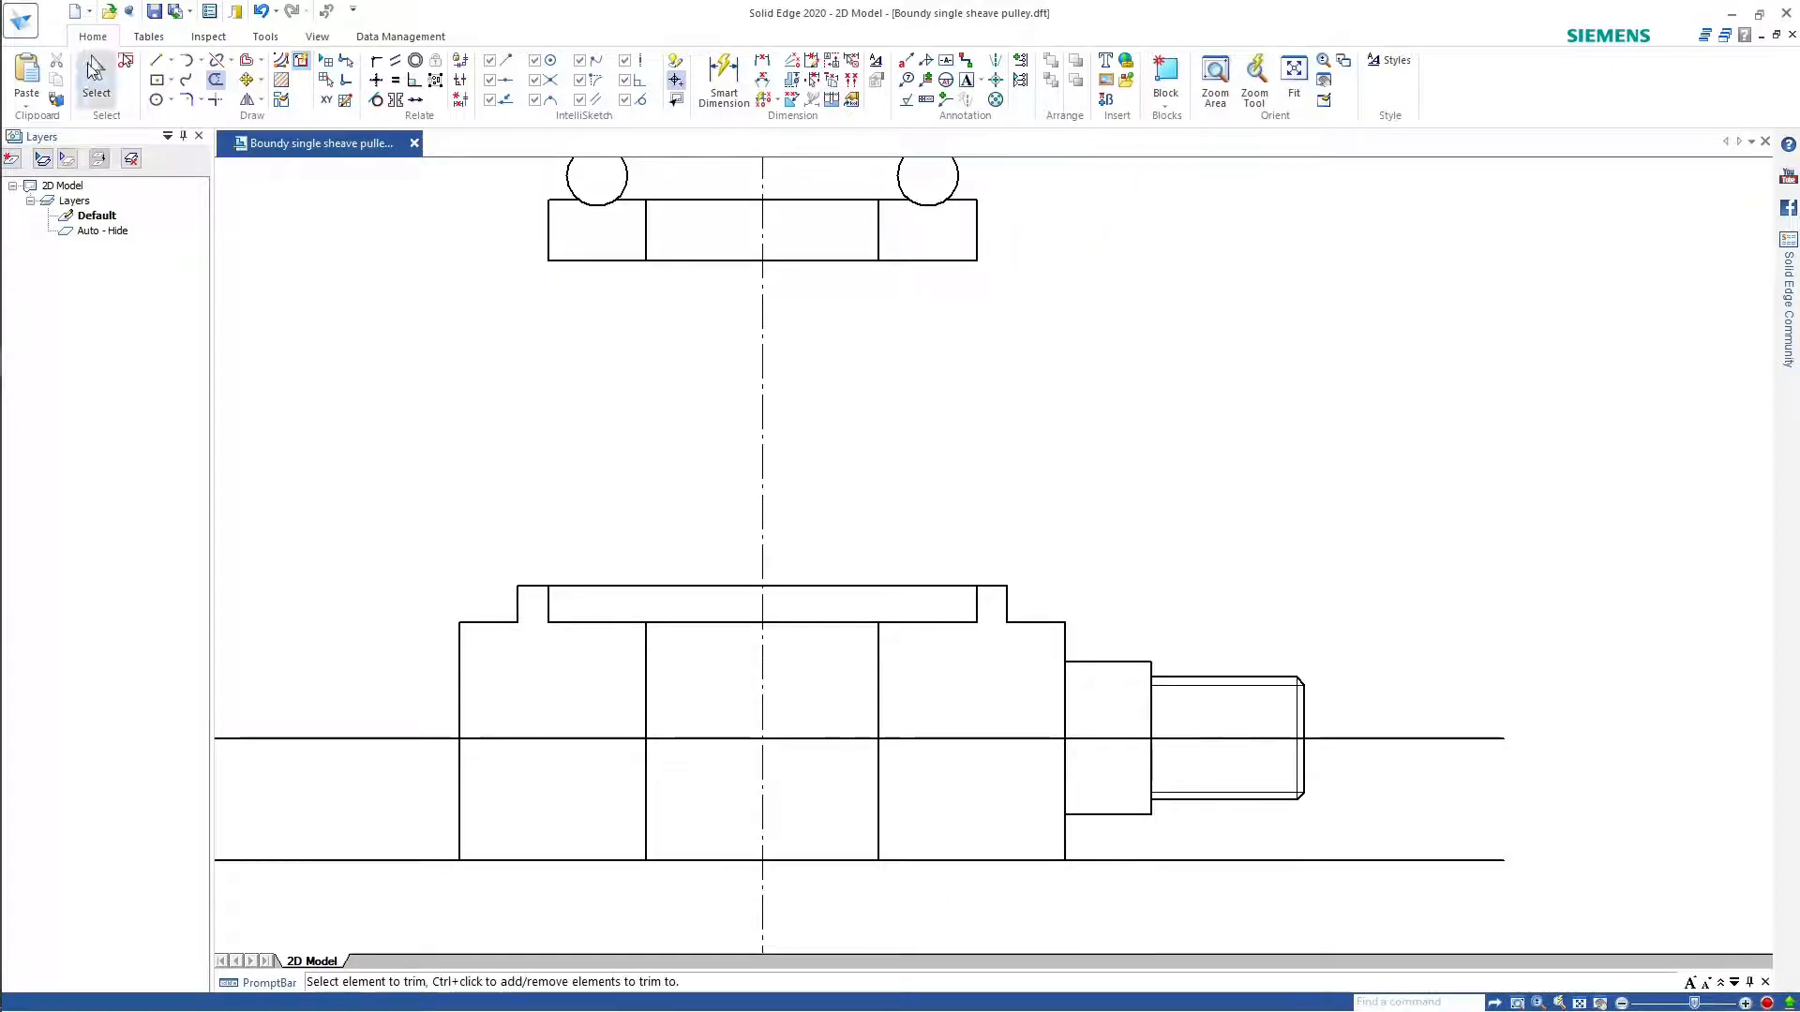
{"action": "left_click_drag", "start_coordinate": [1020, 639], "coordinate": [1341, 839]}
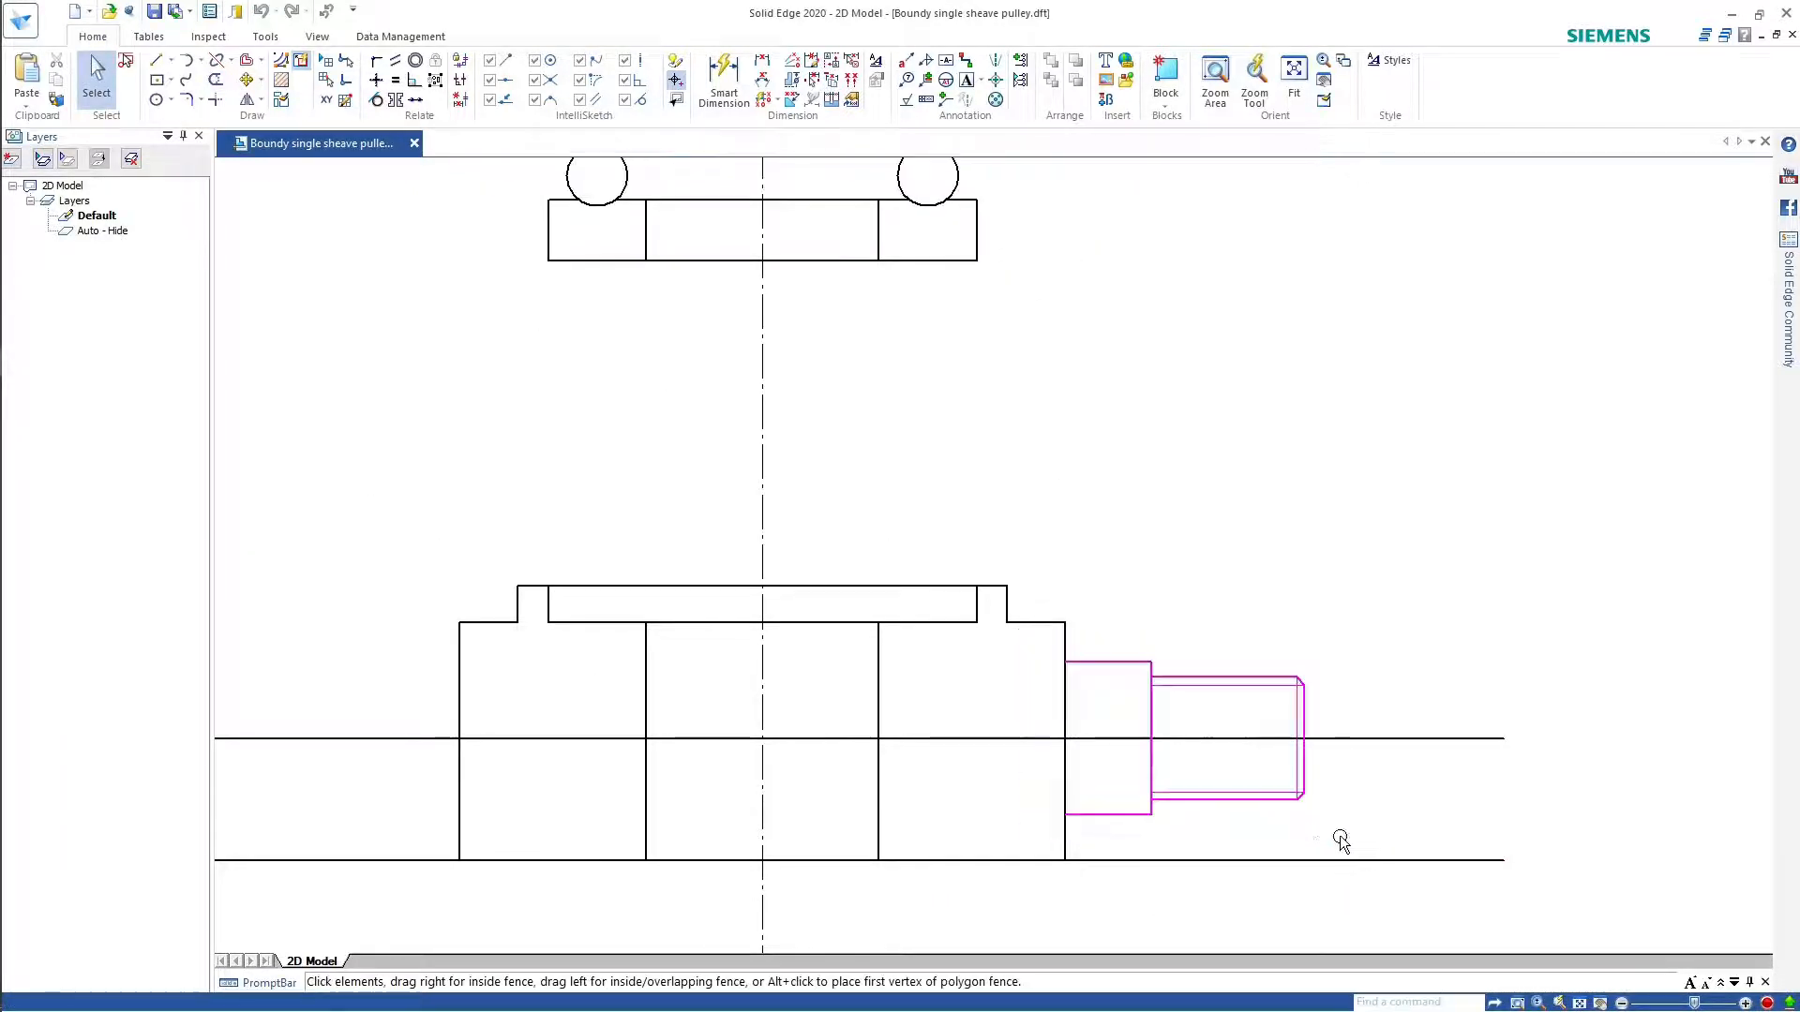
{"action": "left_click", "coordinate": [248, 99]}
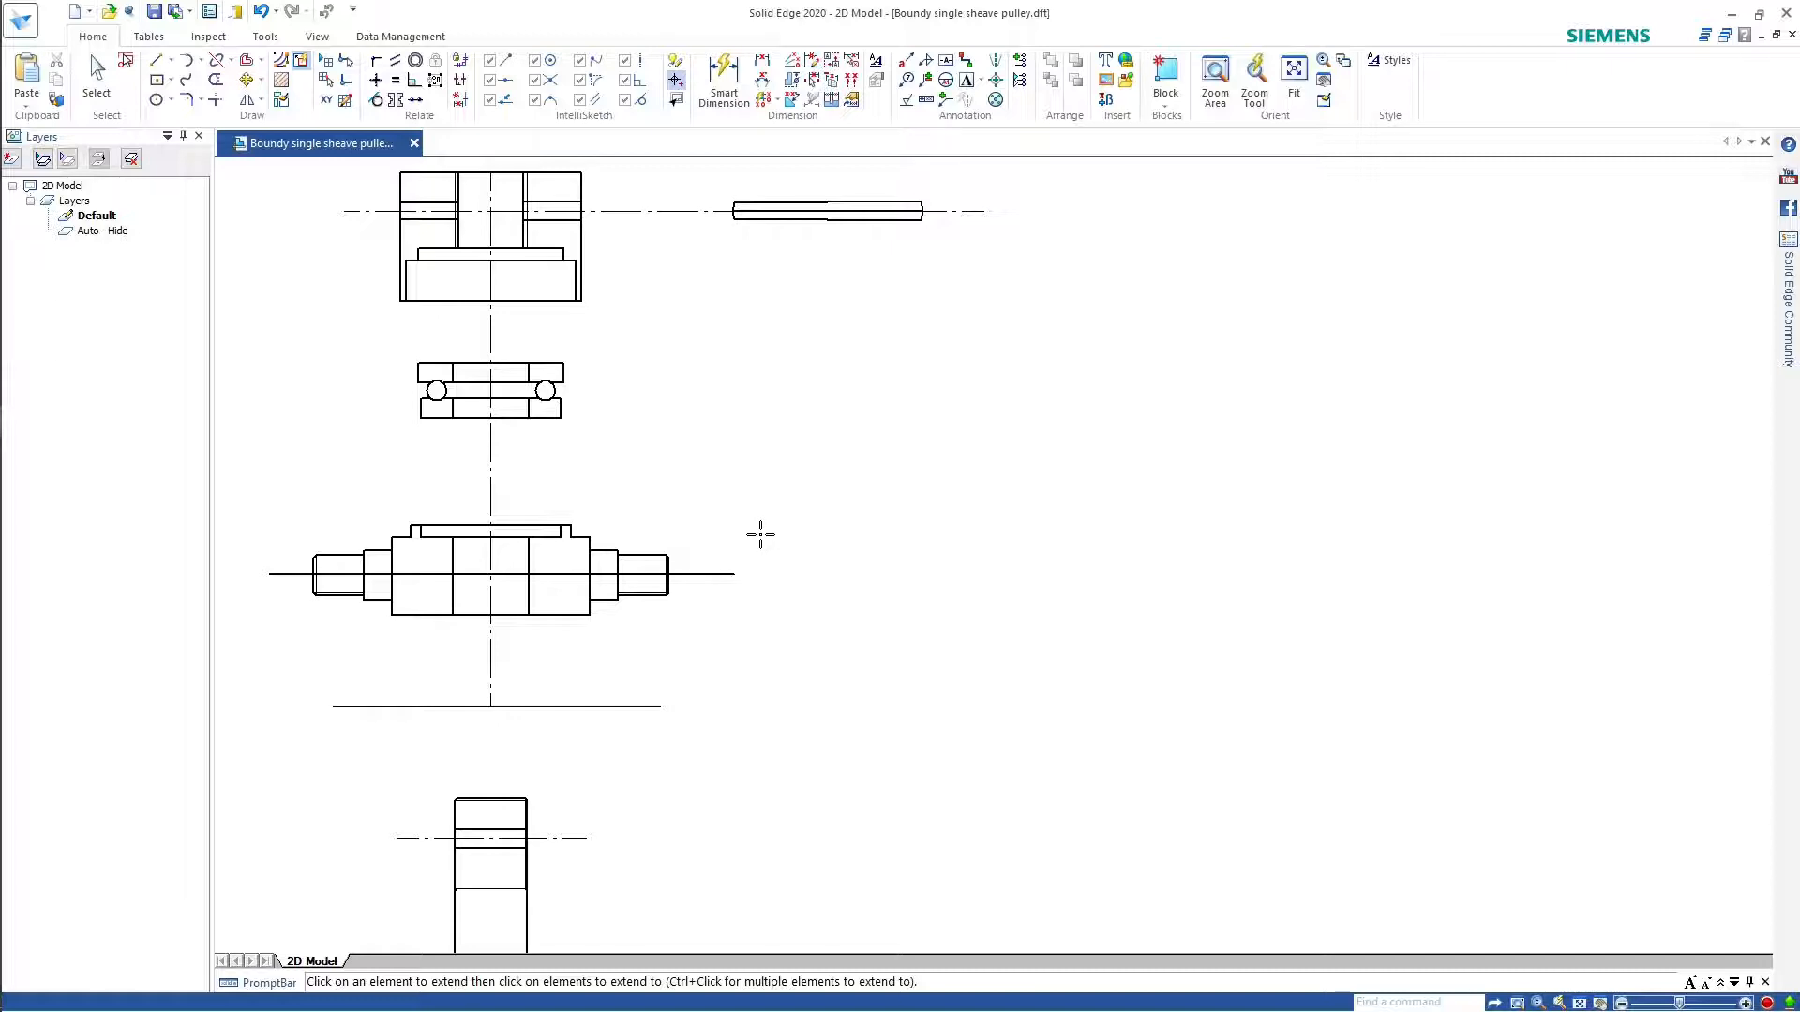
Step: Draw a 5 mm wide, 50 mm high rectangle beside the bearing seat part, centred in line with its horizontal axis
{"action": "left_click", "coordinate": [157, 80]}
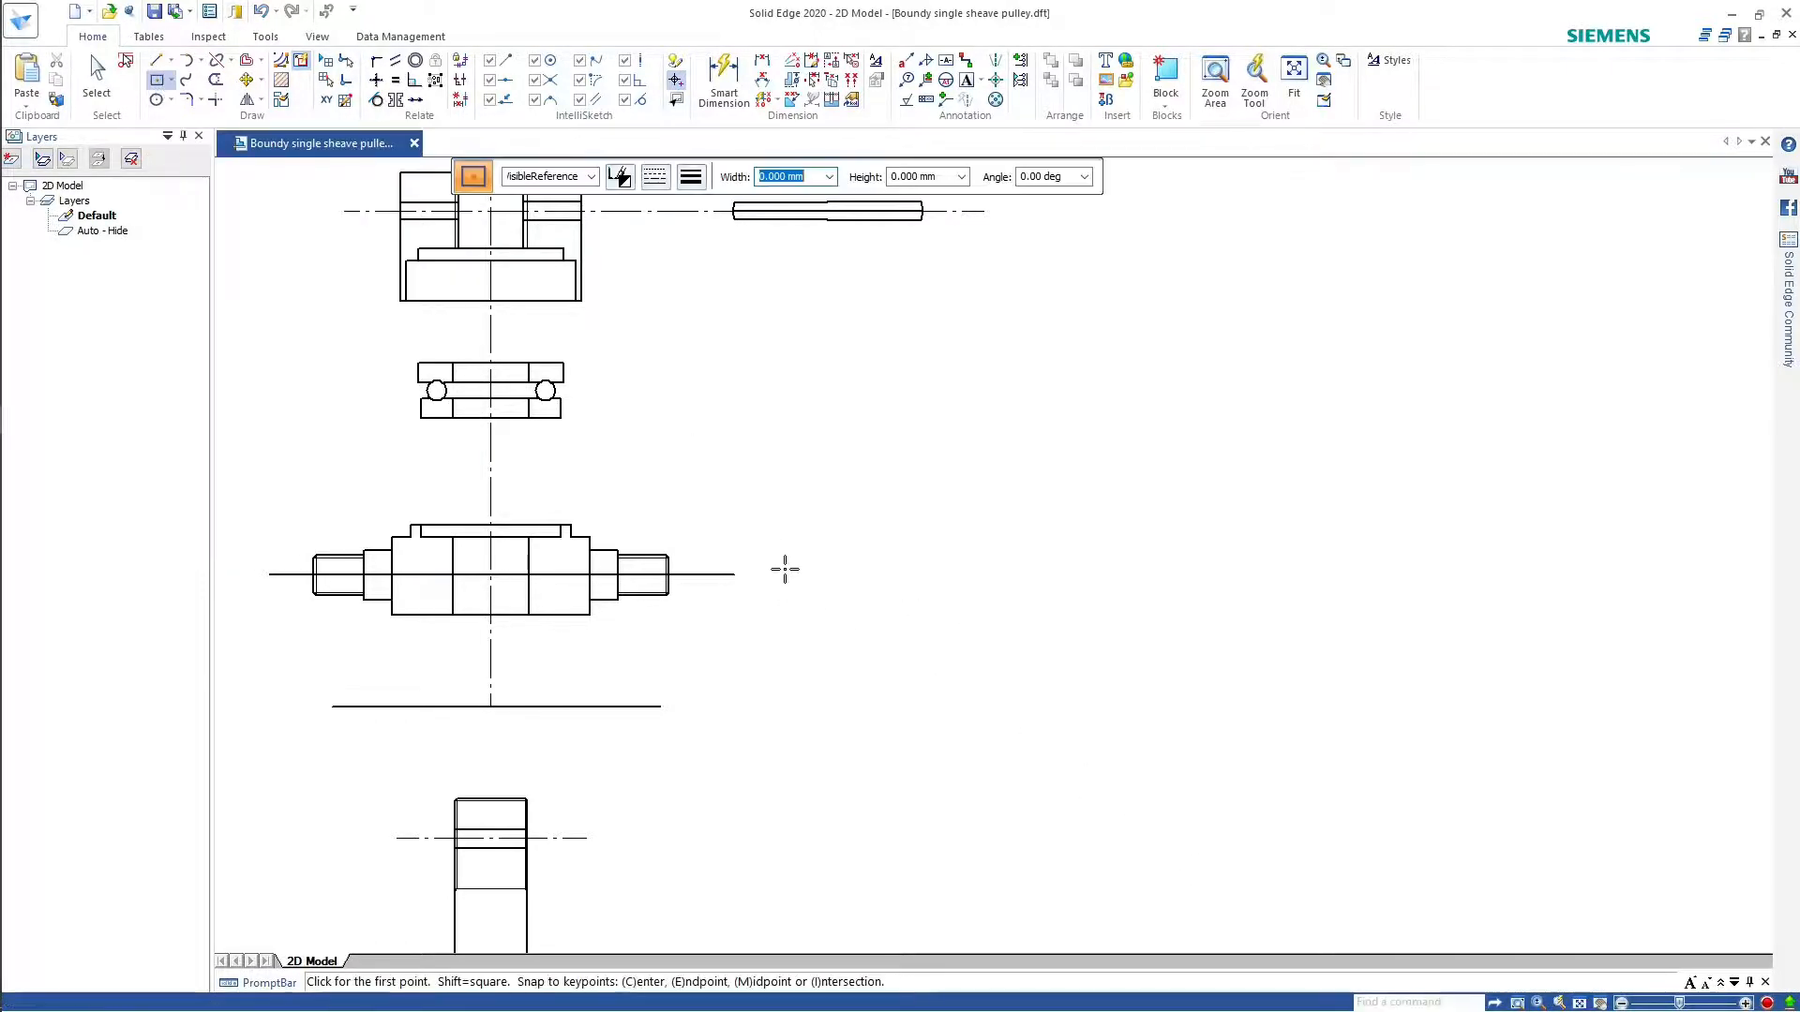
{"action": "left_click", "coordinate": [780, 629]}
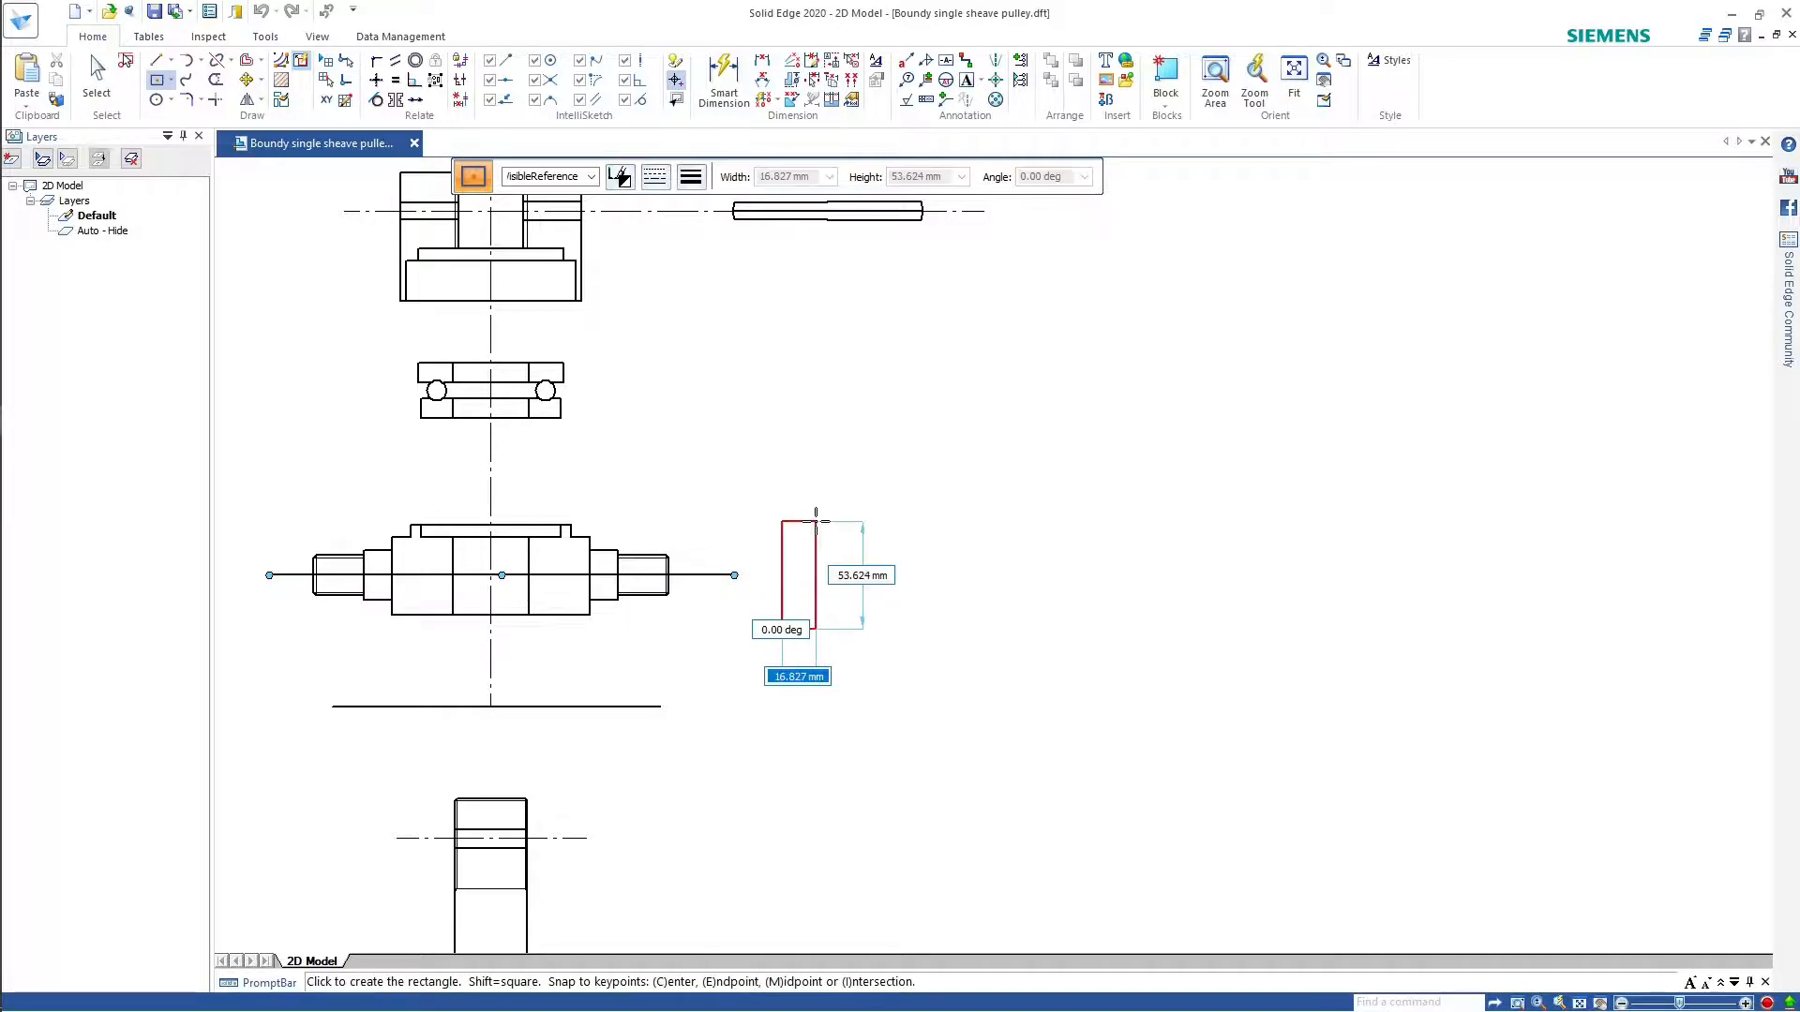
{"action": "type", "text": "5"}
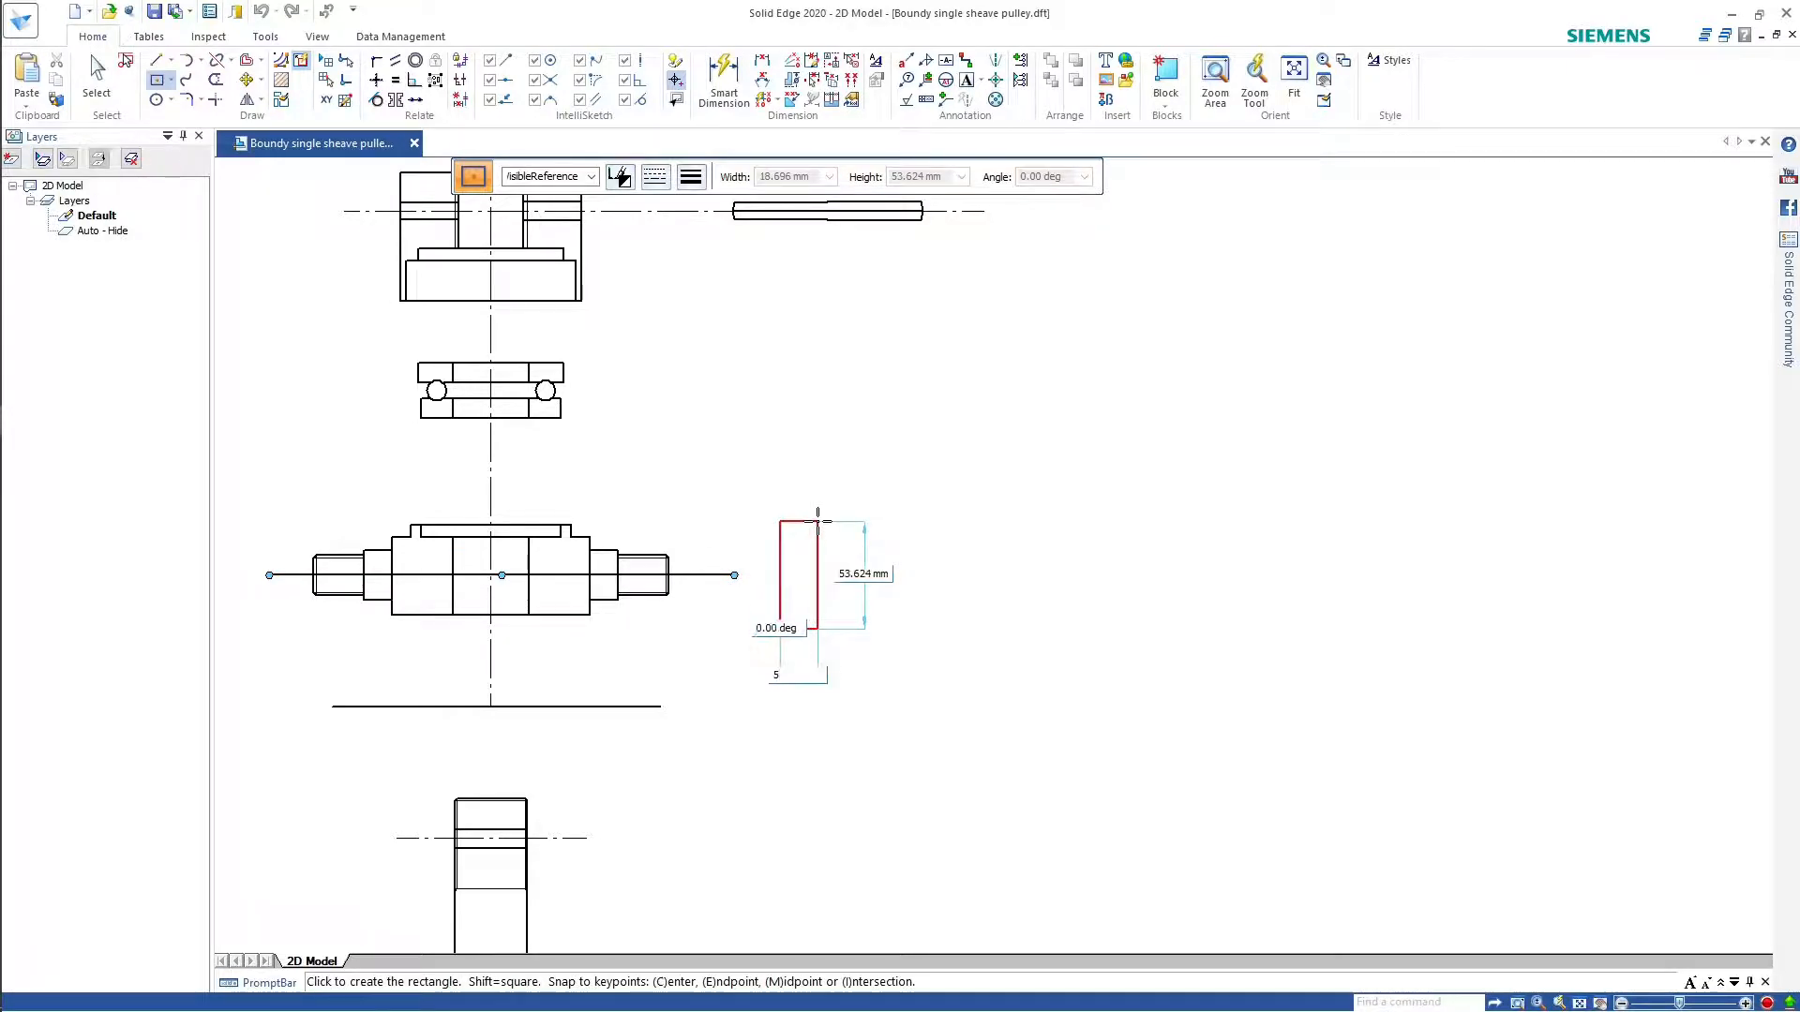
{"action": "key", "text": "Tab"}
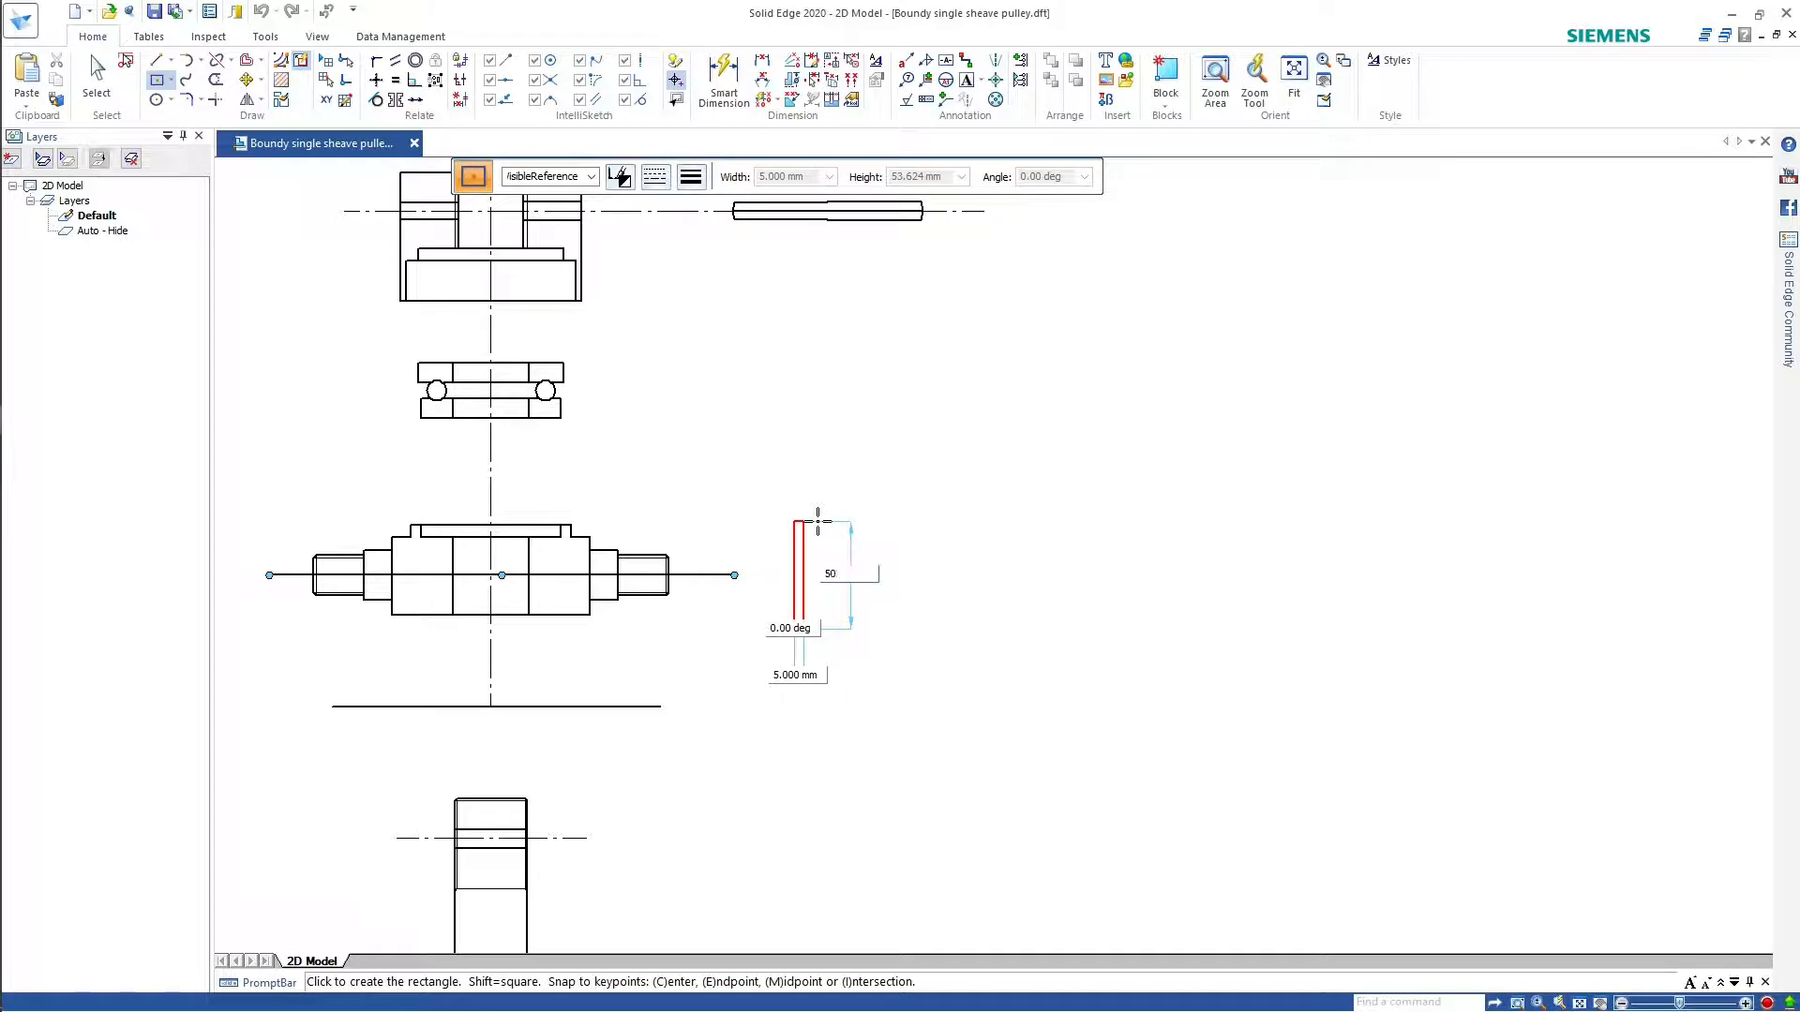
{"action": "left_click", "coordinate": [817, 521]}
Step: Draw a horizontal line across the 5 × 50 mm rectangle between the midpoints of its long sides
{"action": "scroll", "coordinate": [786, 582], "scroll_direction": "up", "scroll_amount": 5}
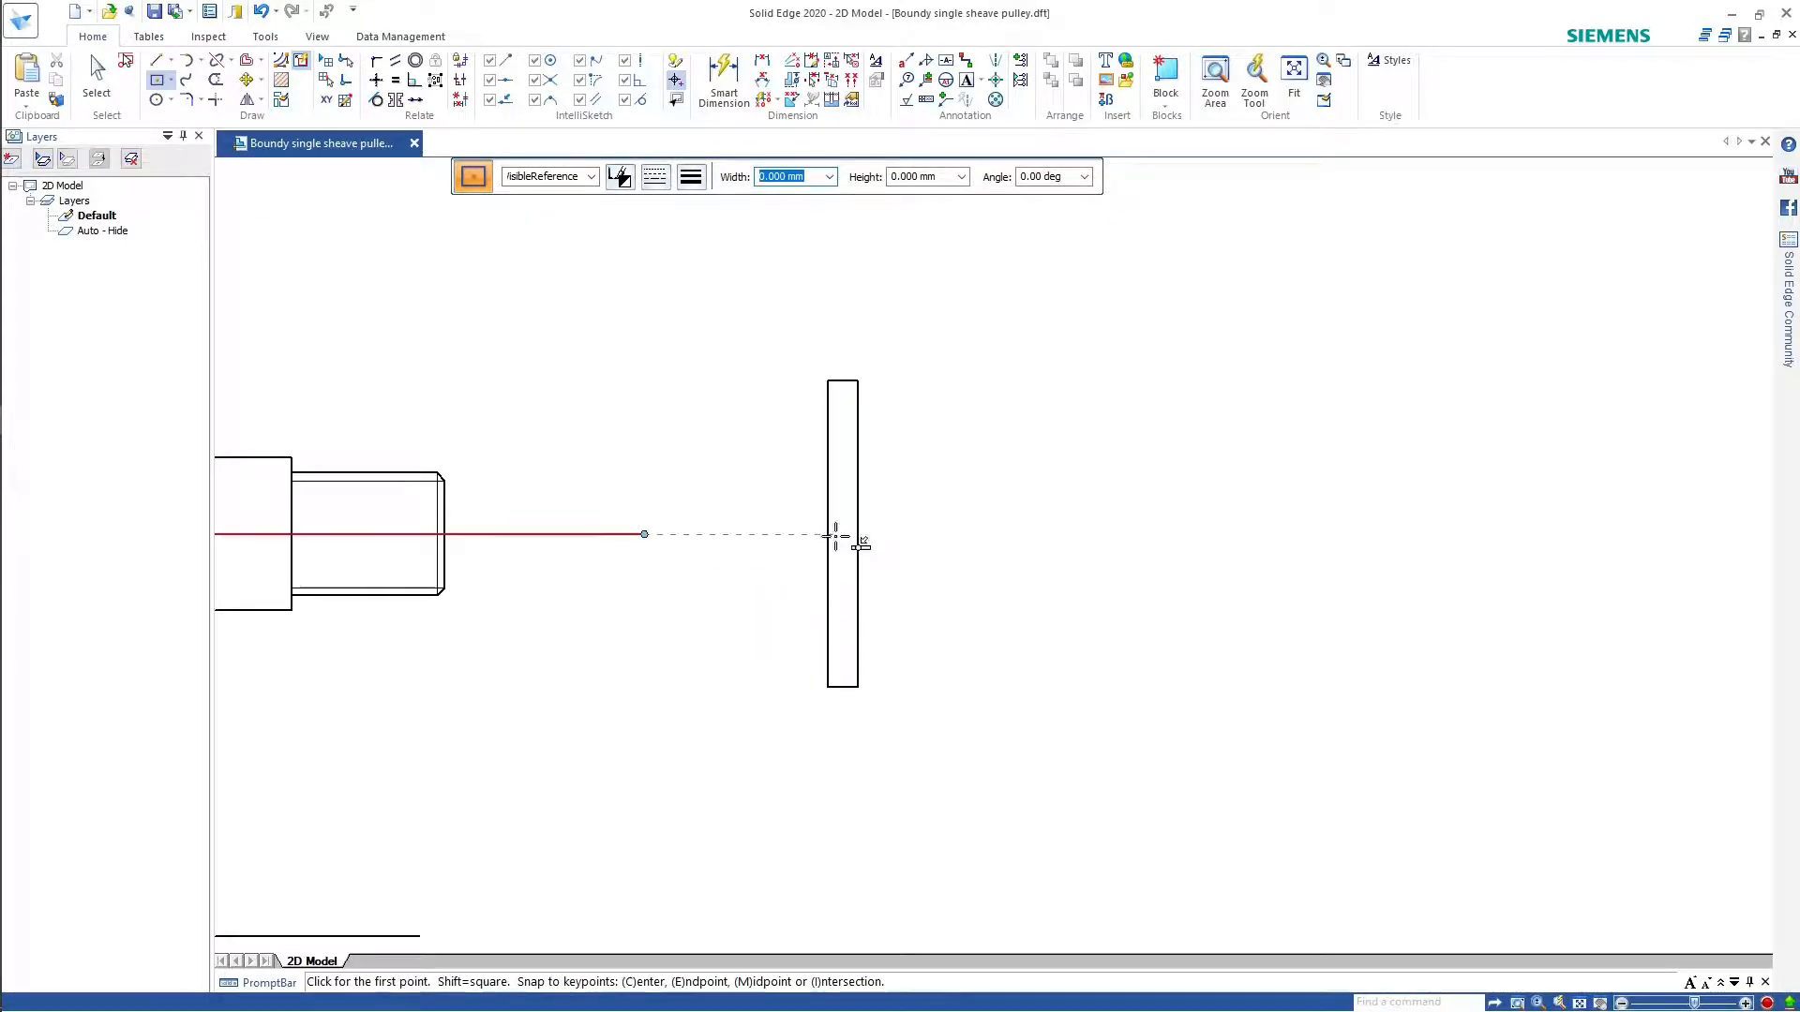
{"action": "scroll", "coordinate": [835, 538], "scroll_direction": "up", "scroll_amount": 5}
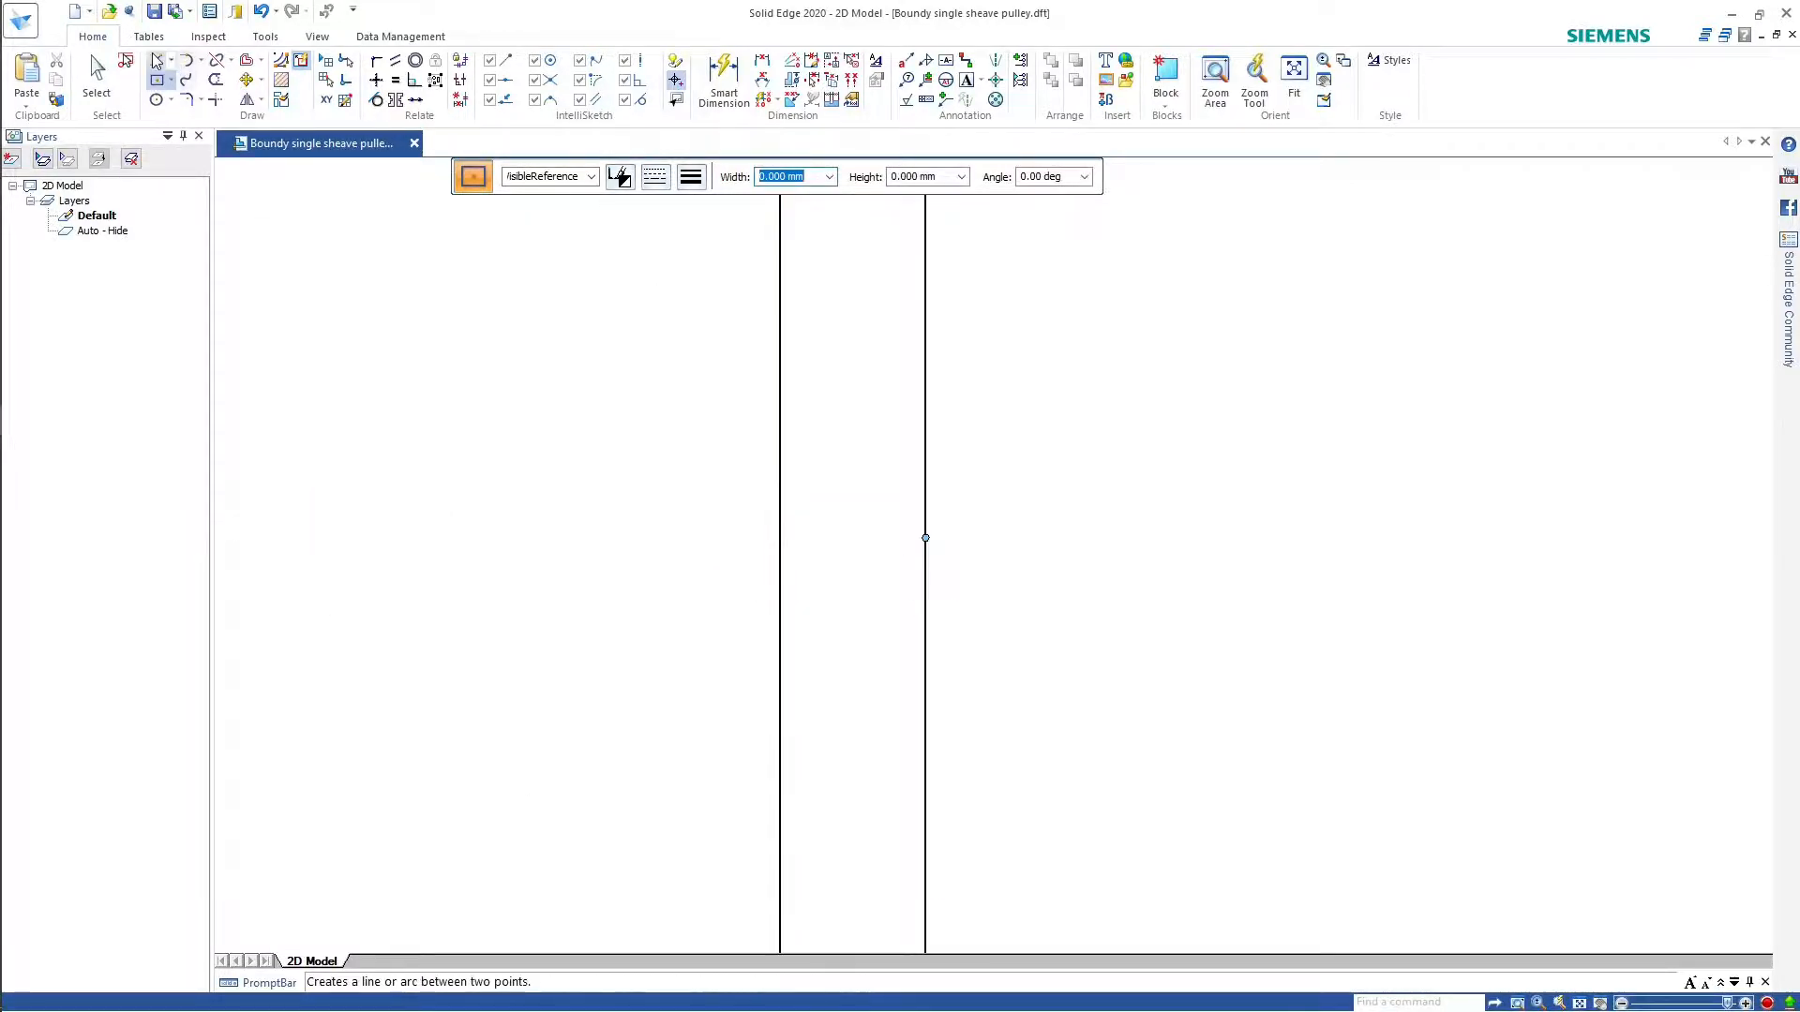
{"action": "left_click", "coordinate": [156, 60]}
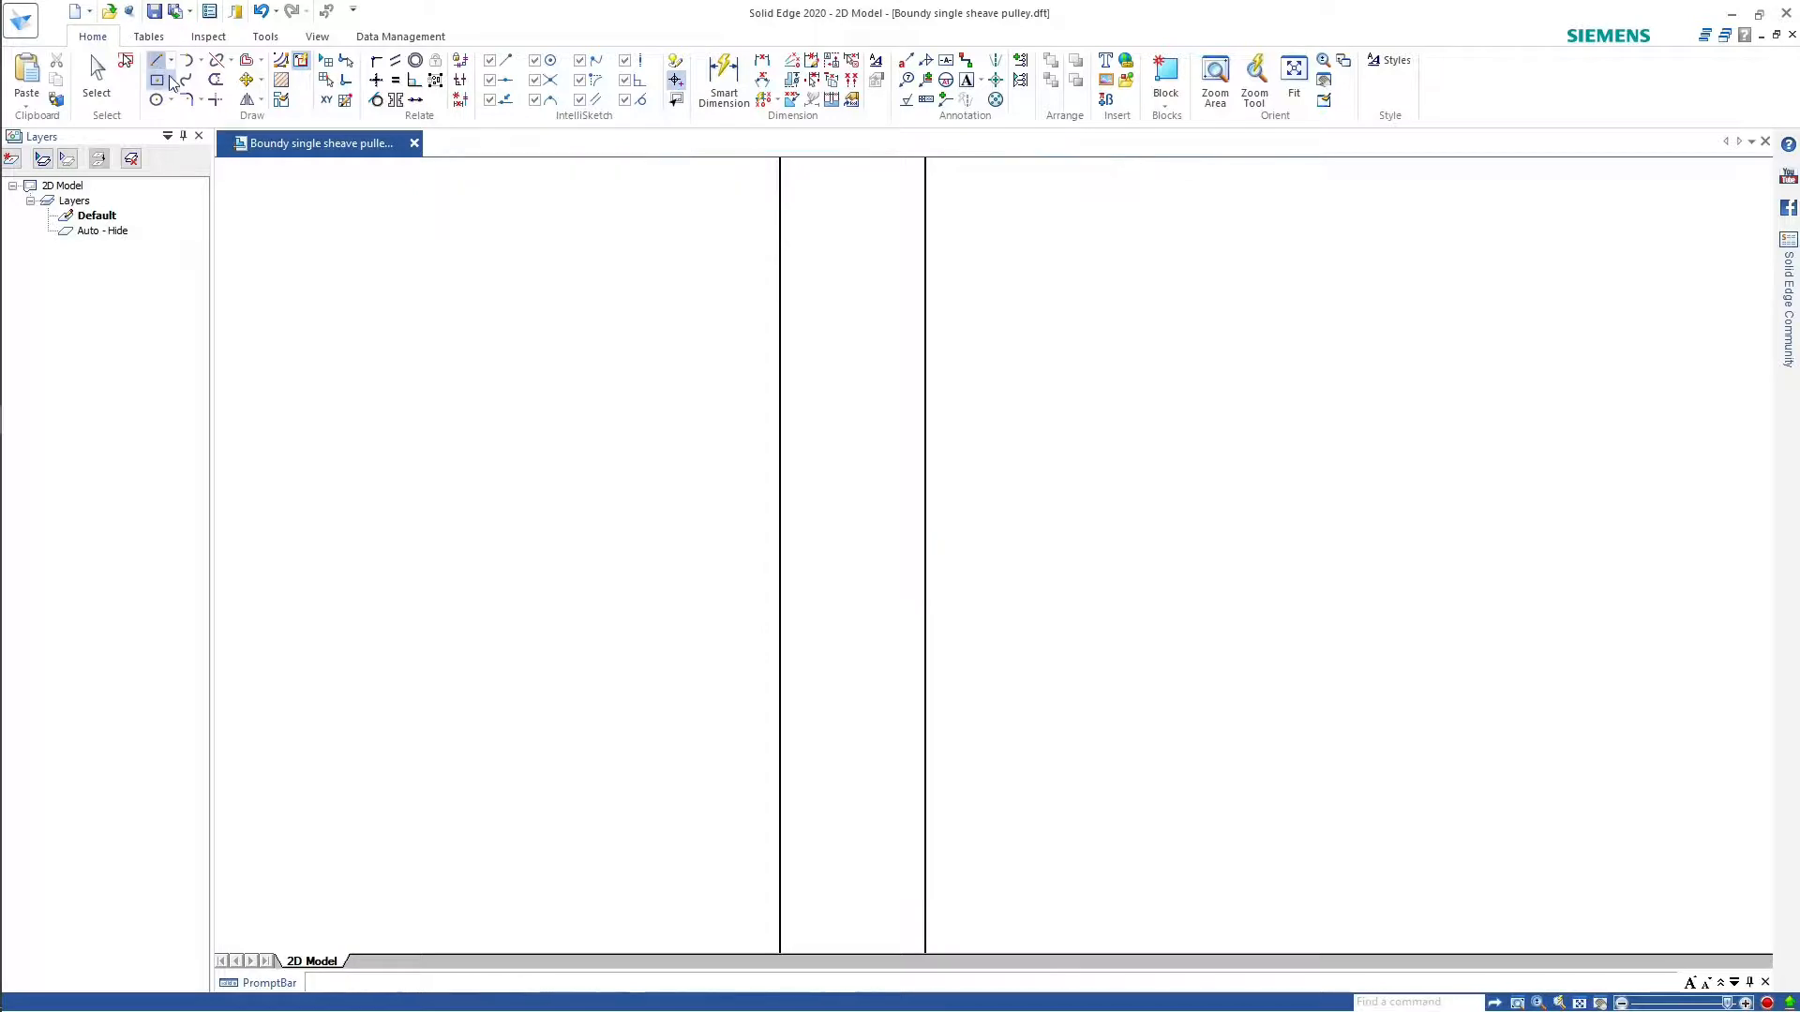
{"action": "left_click", "coordinate": [780, 538]}
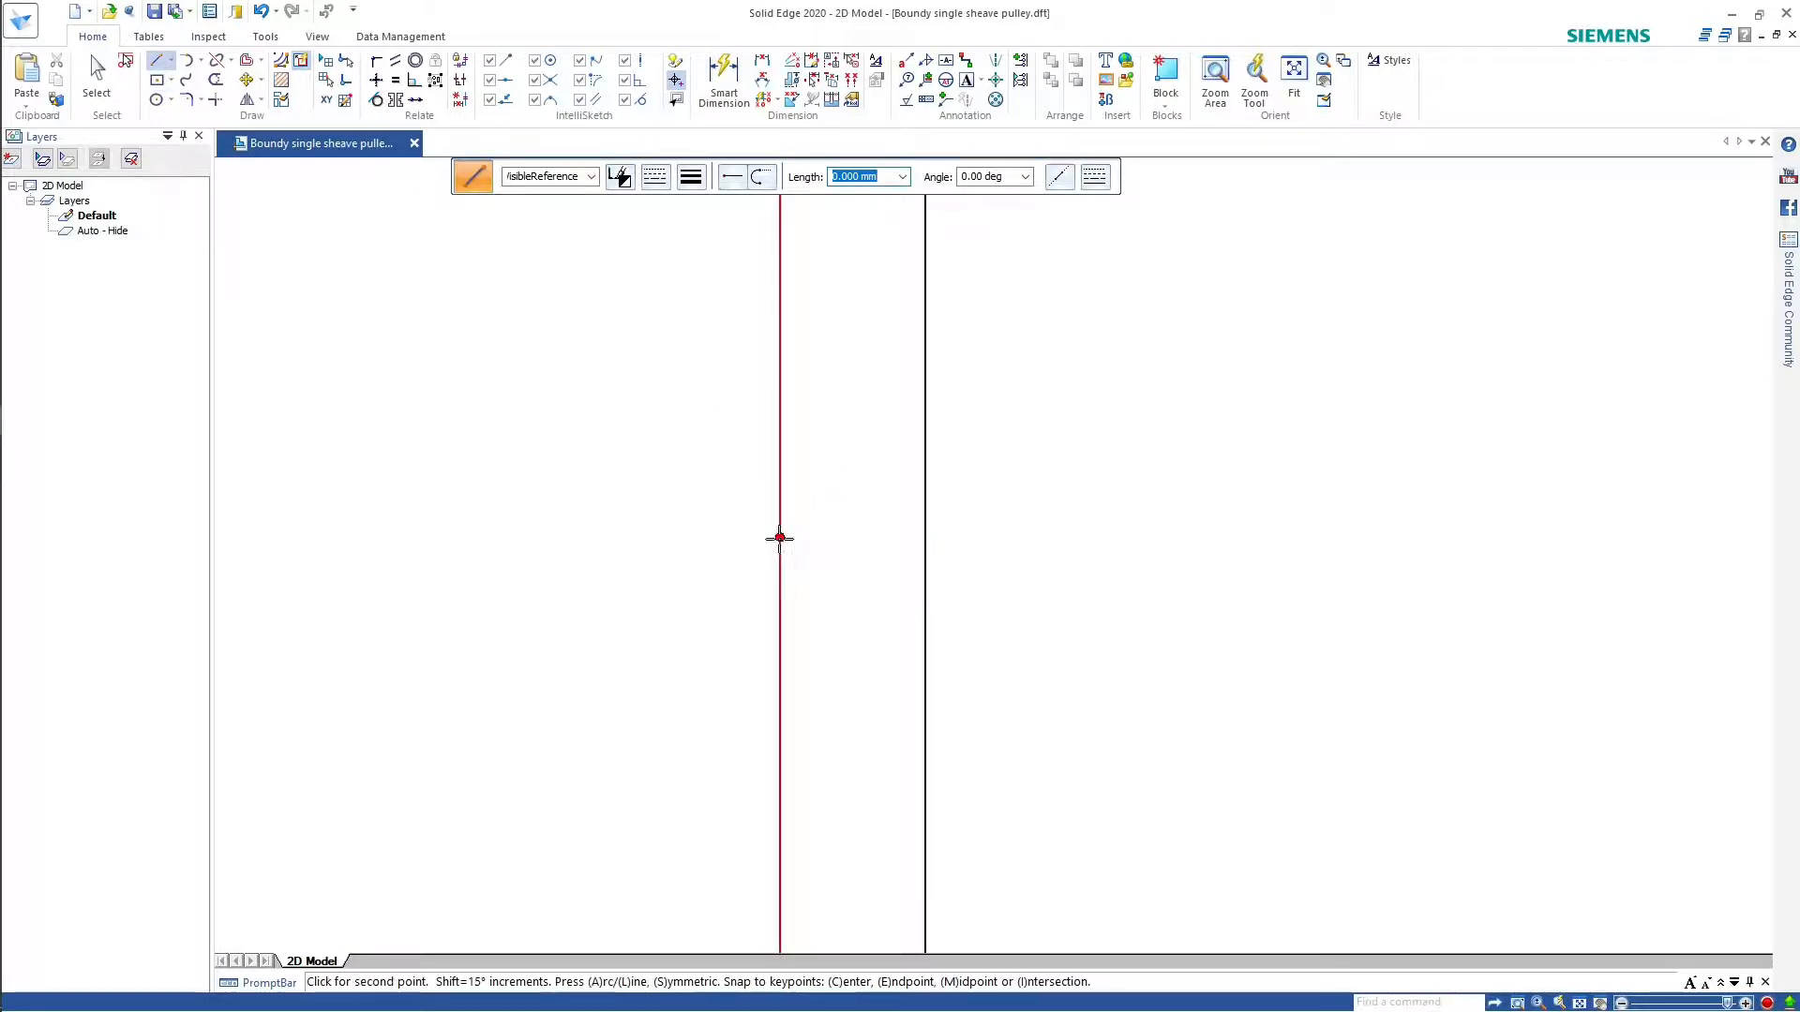
{"action": "left_click", "coordinate": [925, 537]}
{"action": "right_click", "coordinate": [491, 254]}
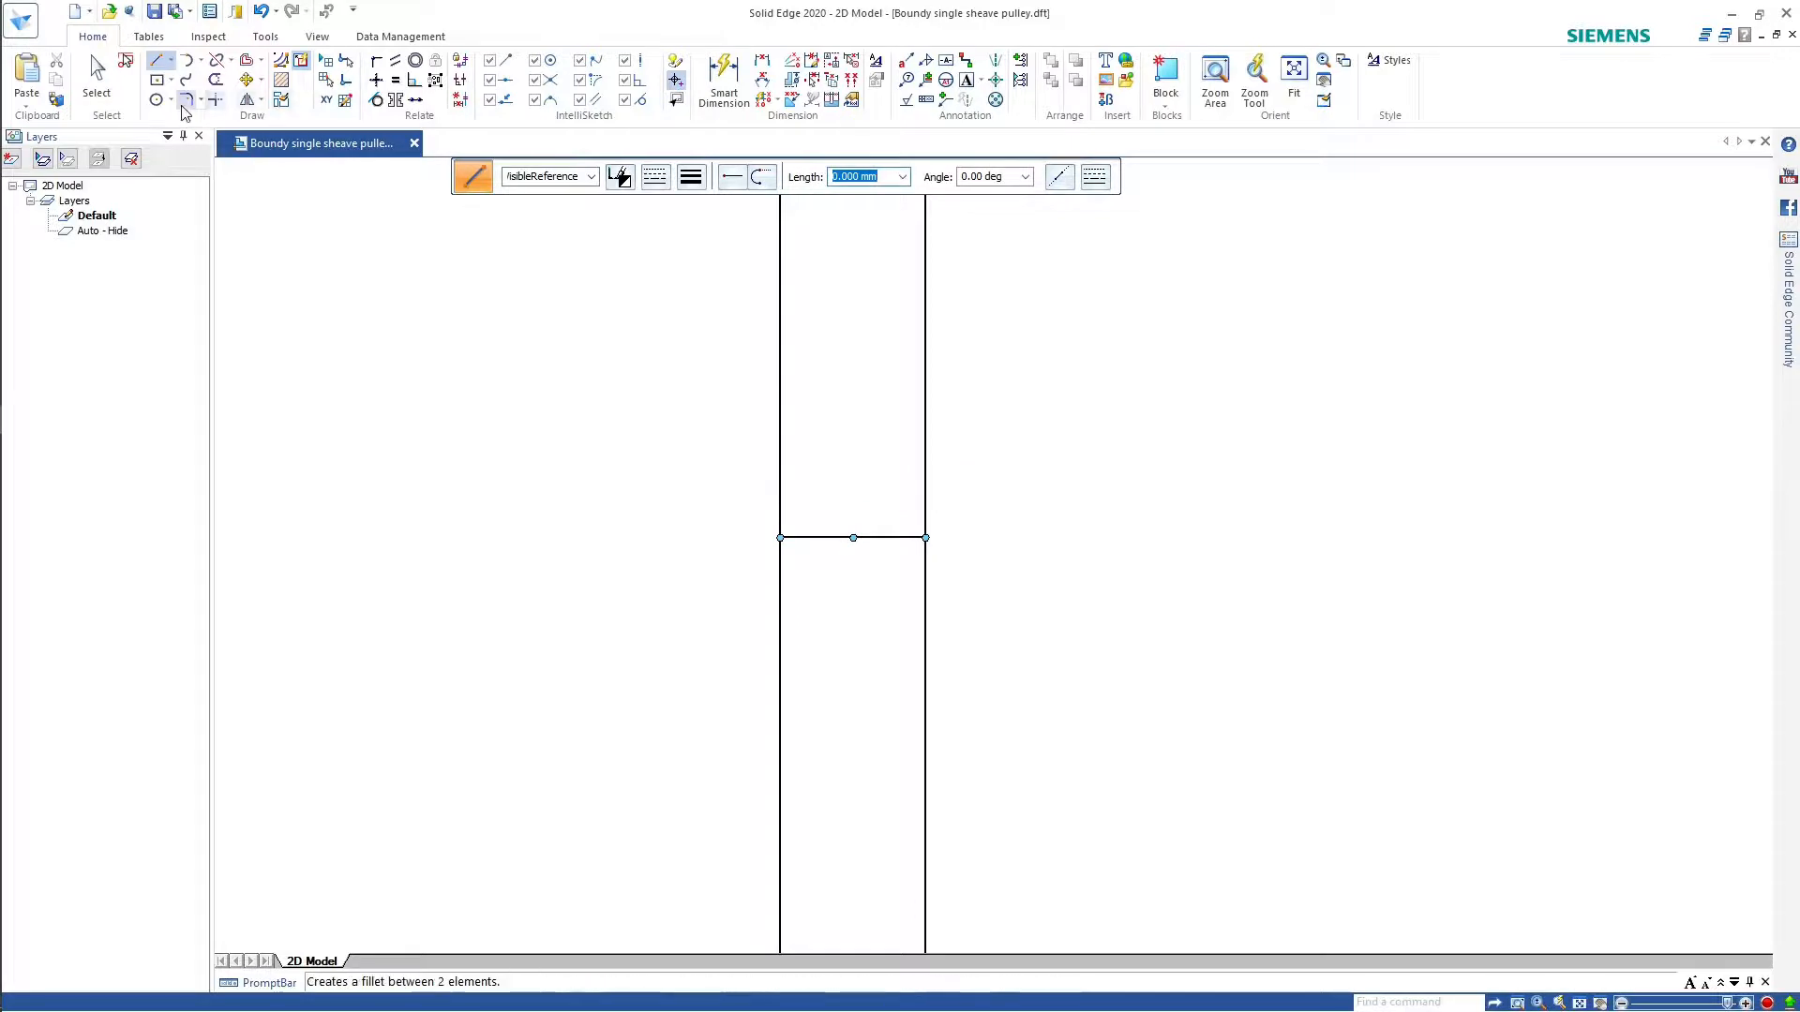
Step: Draw a 5 mm wide, 22 mm high rectangle centred on the midpoint of the horizontal line inside the 5 × 50 mm part
{"action": "left_click", "coordinate": [157, 80]}
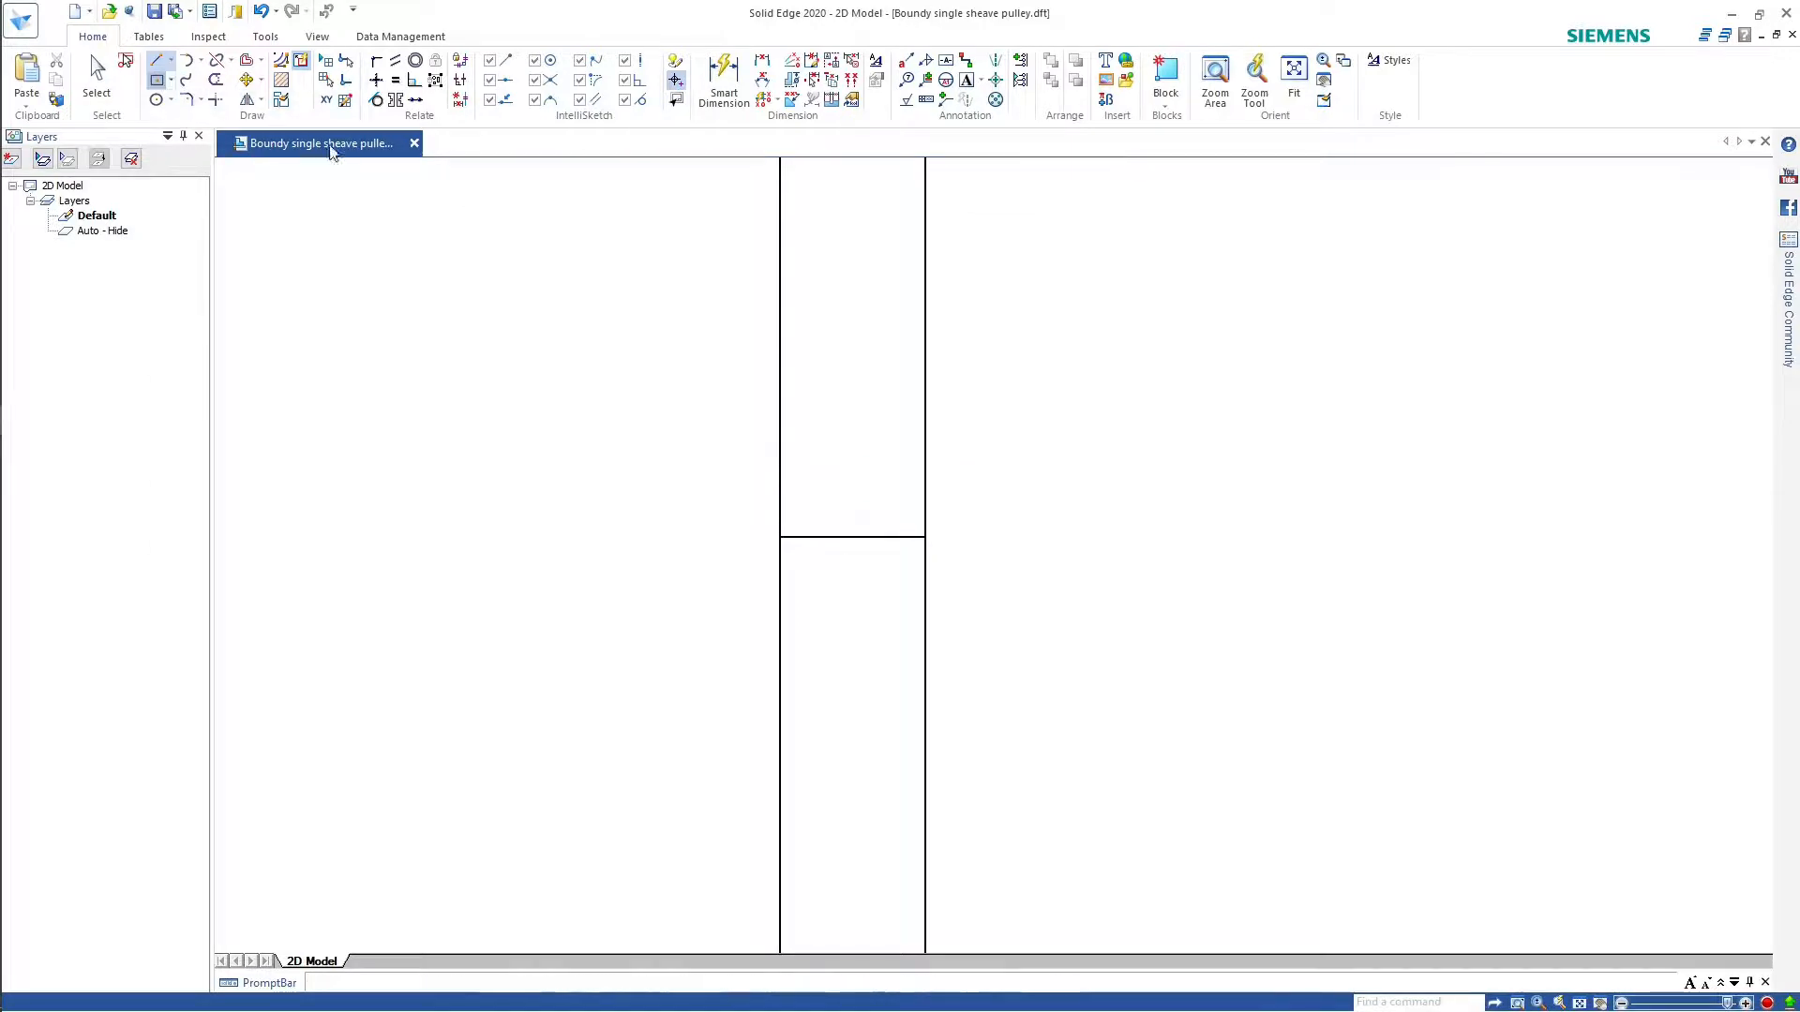
{"action": "left_click", "coordinate": [853, 537]}
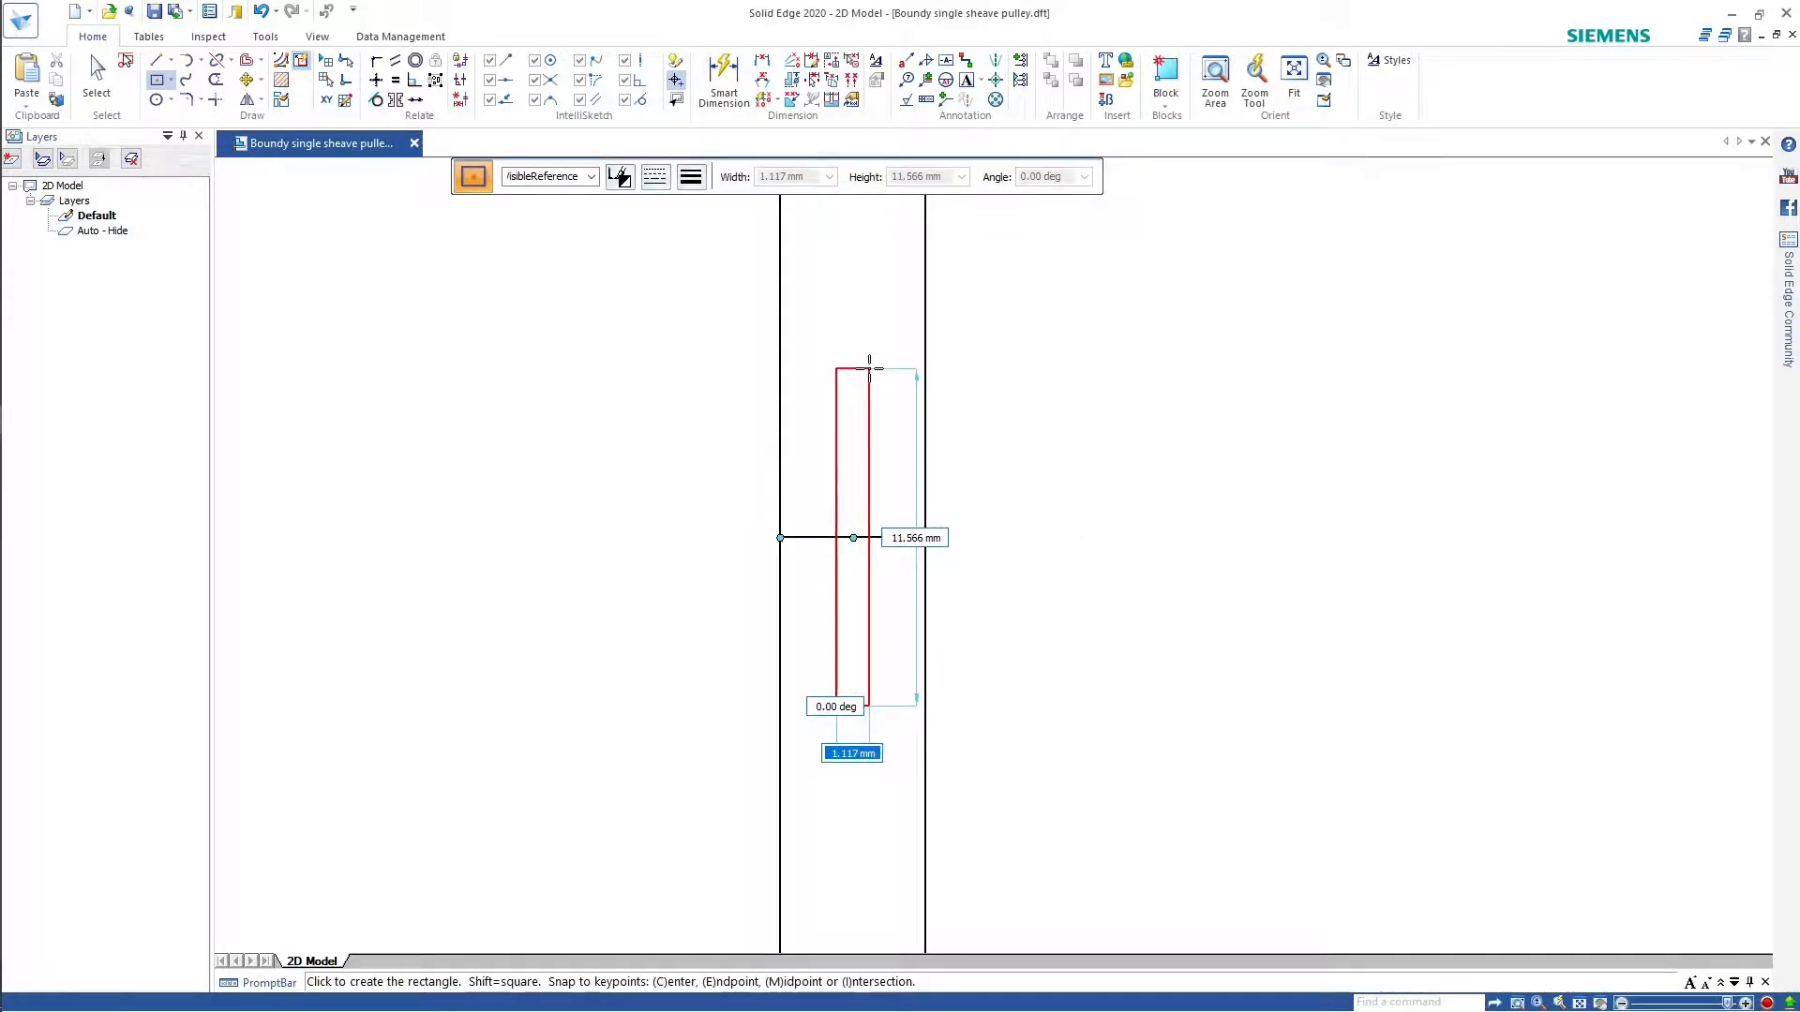
{"action": "type", "text": "5"}
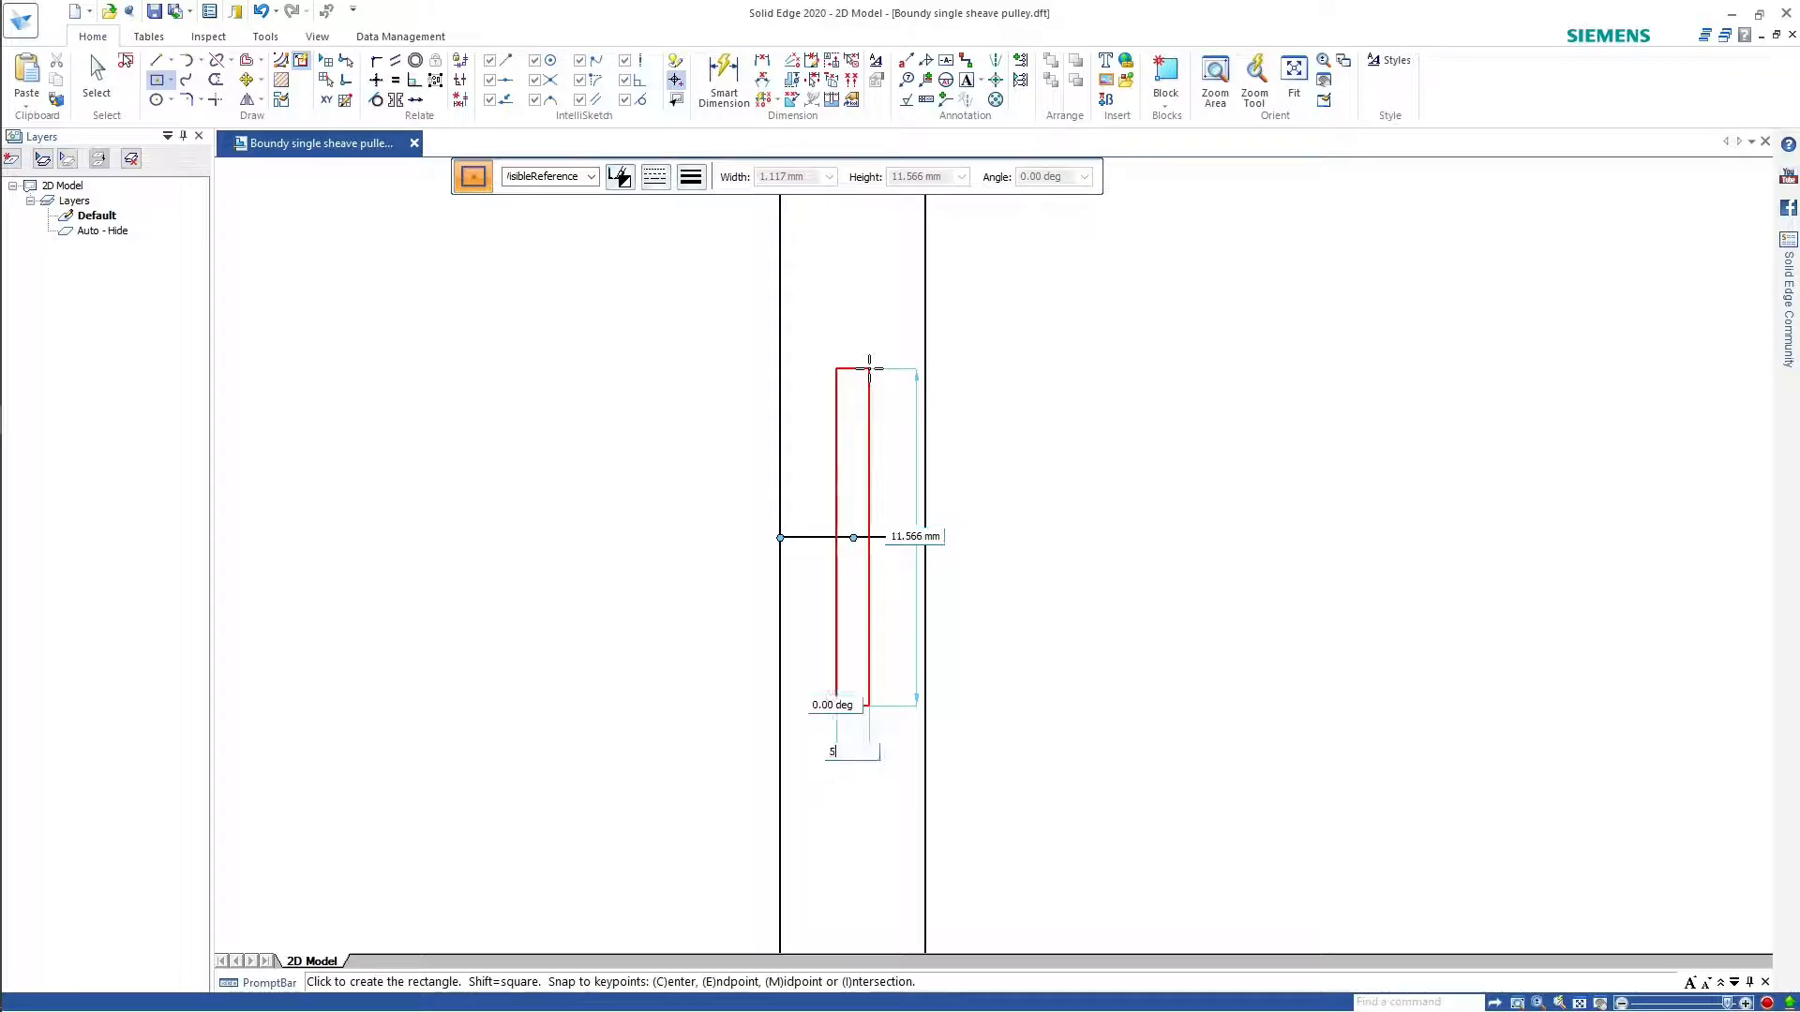
{"action": "key", "text": "Tab"}
{"action": "type", "text": "2"}
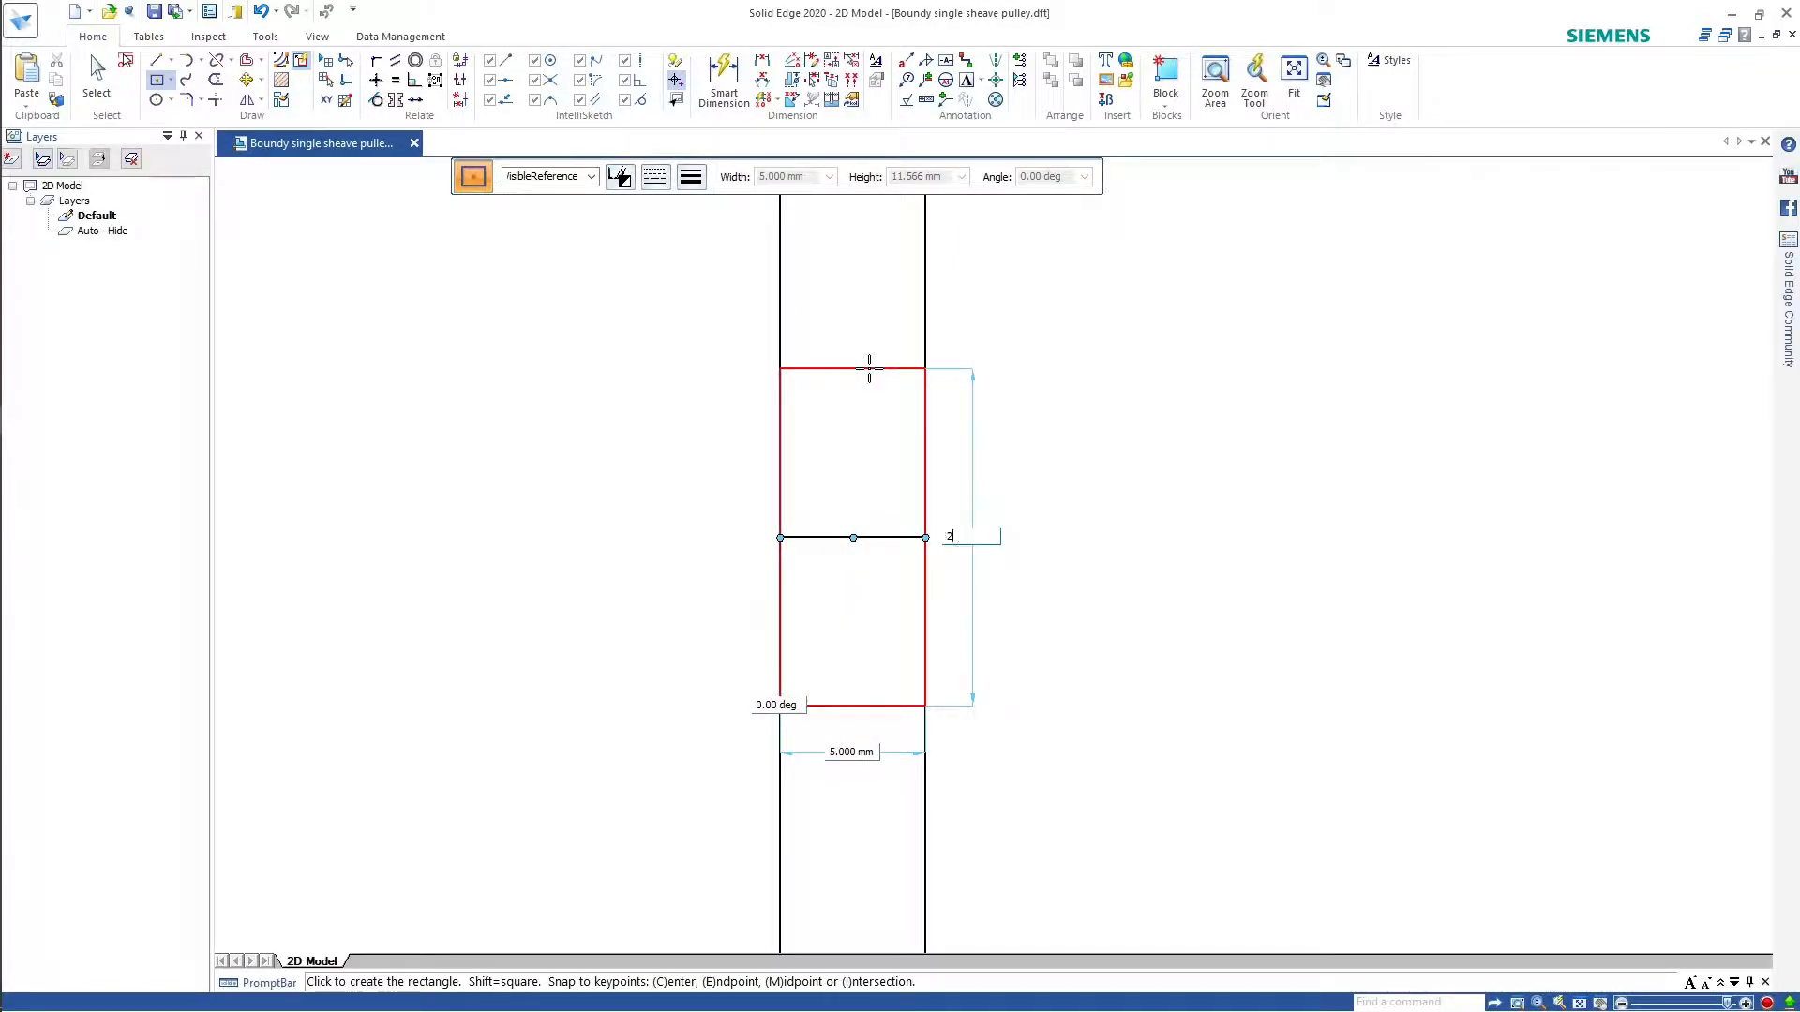
{"action": "type", "text": "2"}
{"action": "key", "text": "Return"}
{"action": "left_click", "coordinate": [868, 366]}
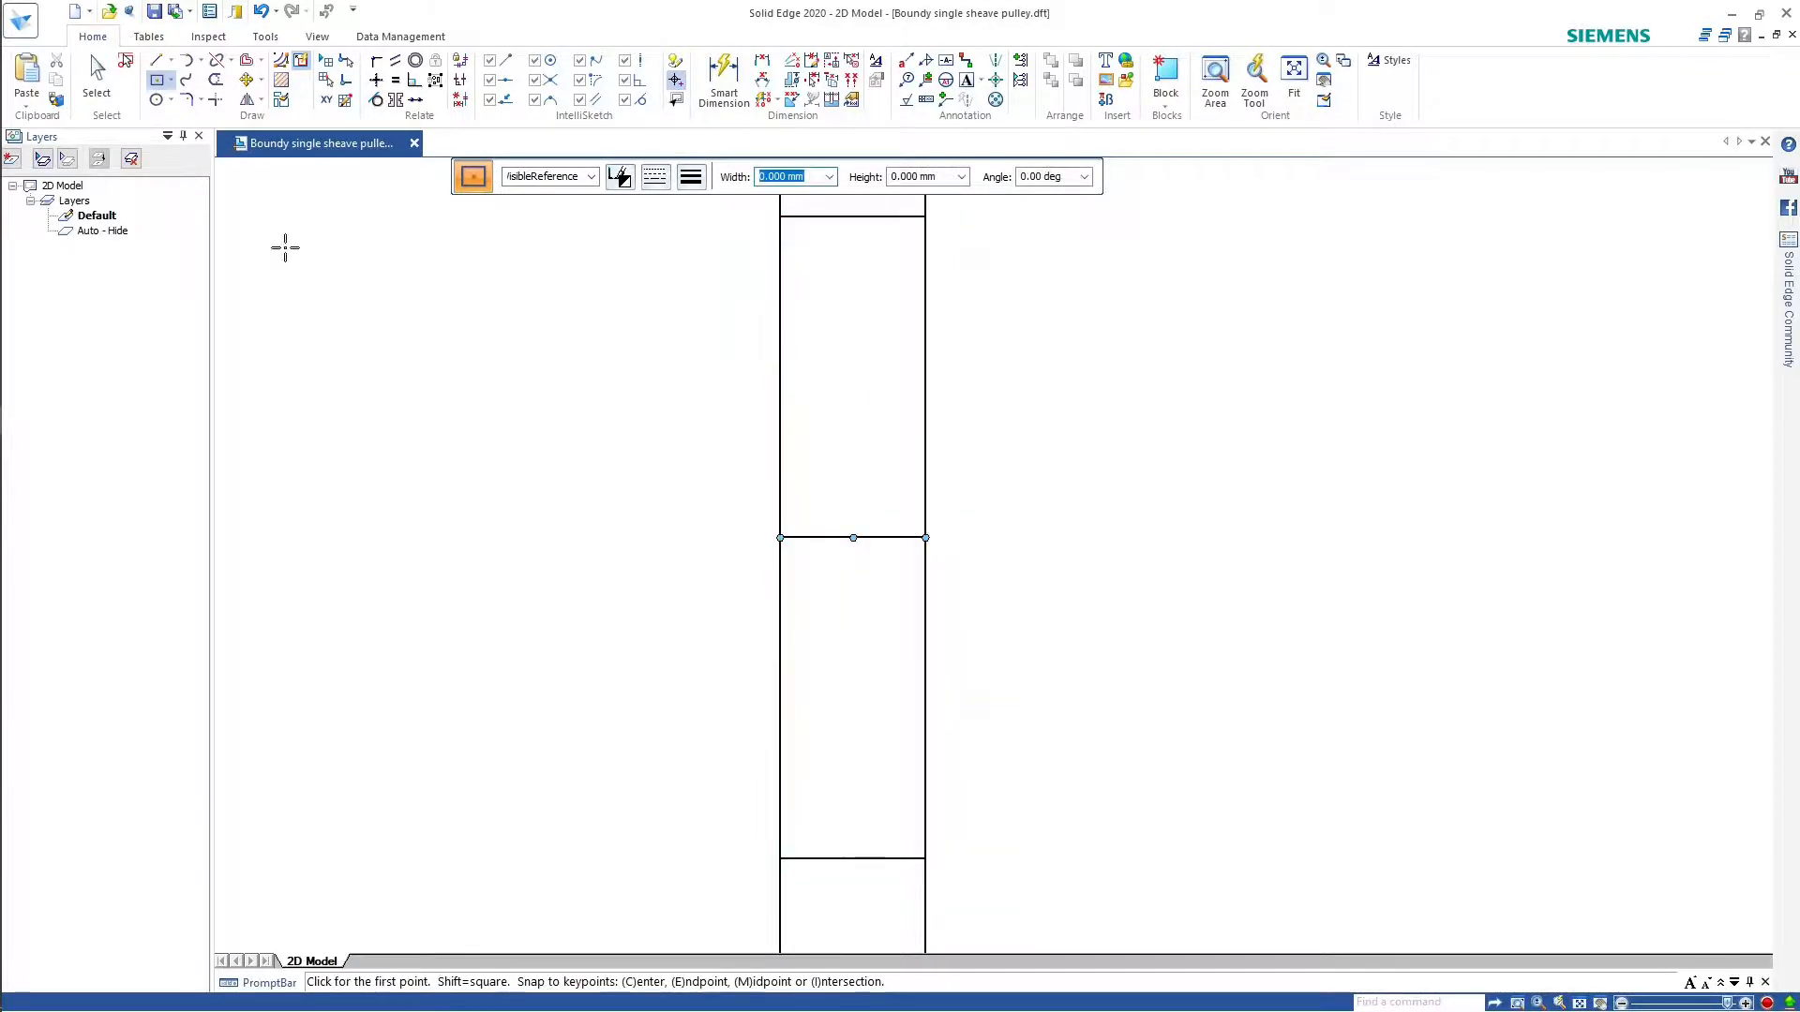
Step: Trim away the long sides and the middle horizontal line within the 22 mm section of the washer
{"action": "left_click", "coordinate": [215, 80]}
{"action": "mouse_move", "coordinate": [951, 401]}
{"action": "left_mouse_down"}
{"action": "mouse_move", "coordinate": [819, 441]}
{"action": "mouse_move", "coordinate": [947, 717]}
{"action": "left_mouse_up"}
{"action": "scroll", "coordinate": [806, 539], "scroll_direction": "down", "scroll_amount": 5}
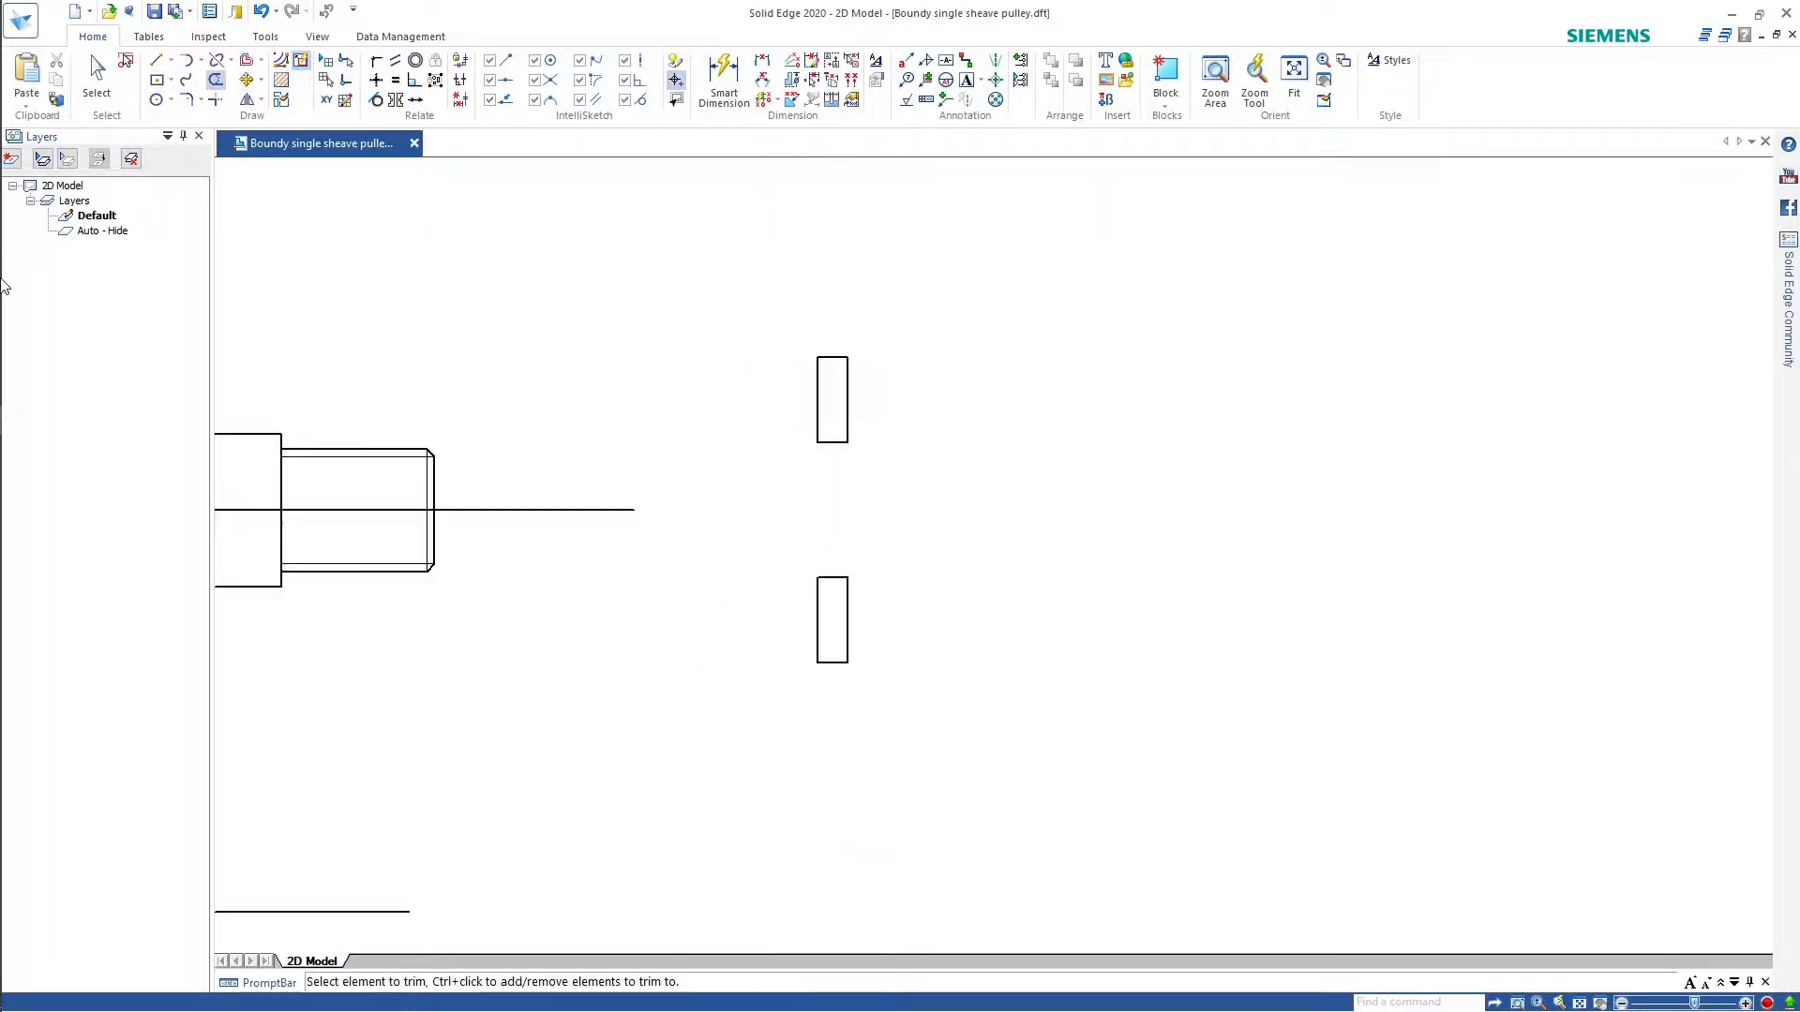
Step: Extend both long sides of the washer's upper piece across the gap to the lower piece
{"action": "left_click", "coordinate": [231, 60]}
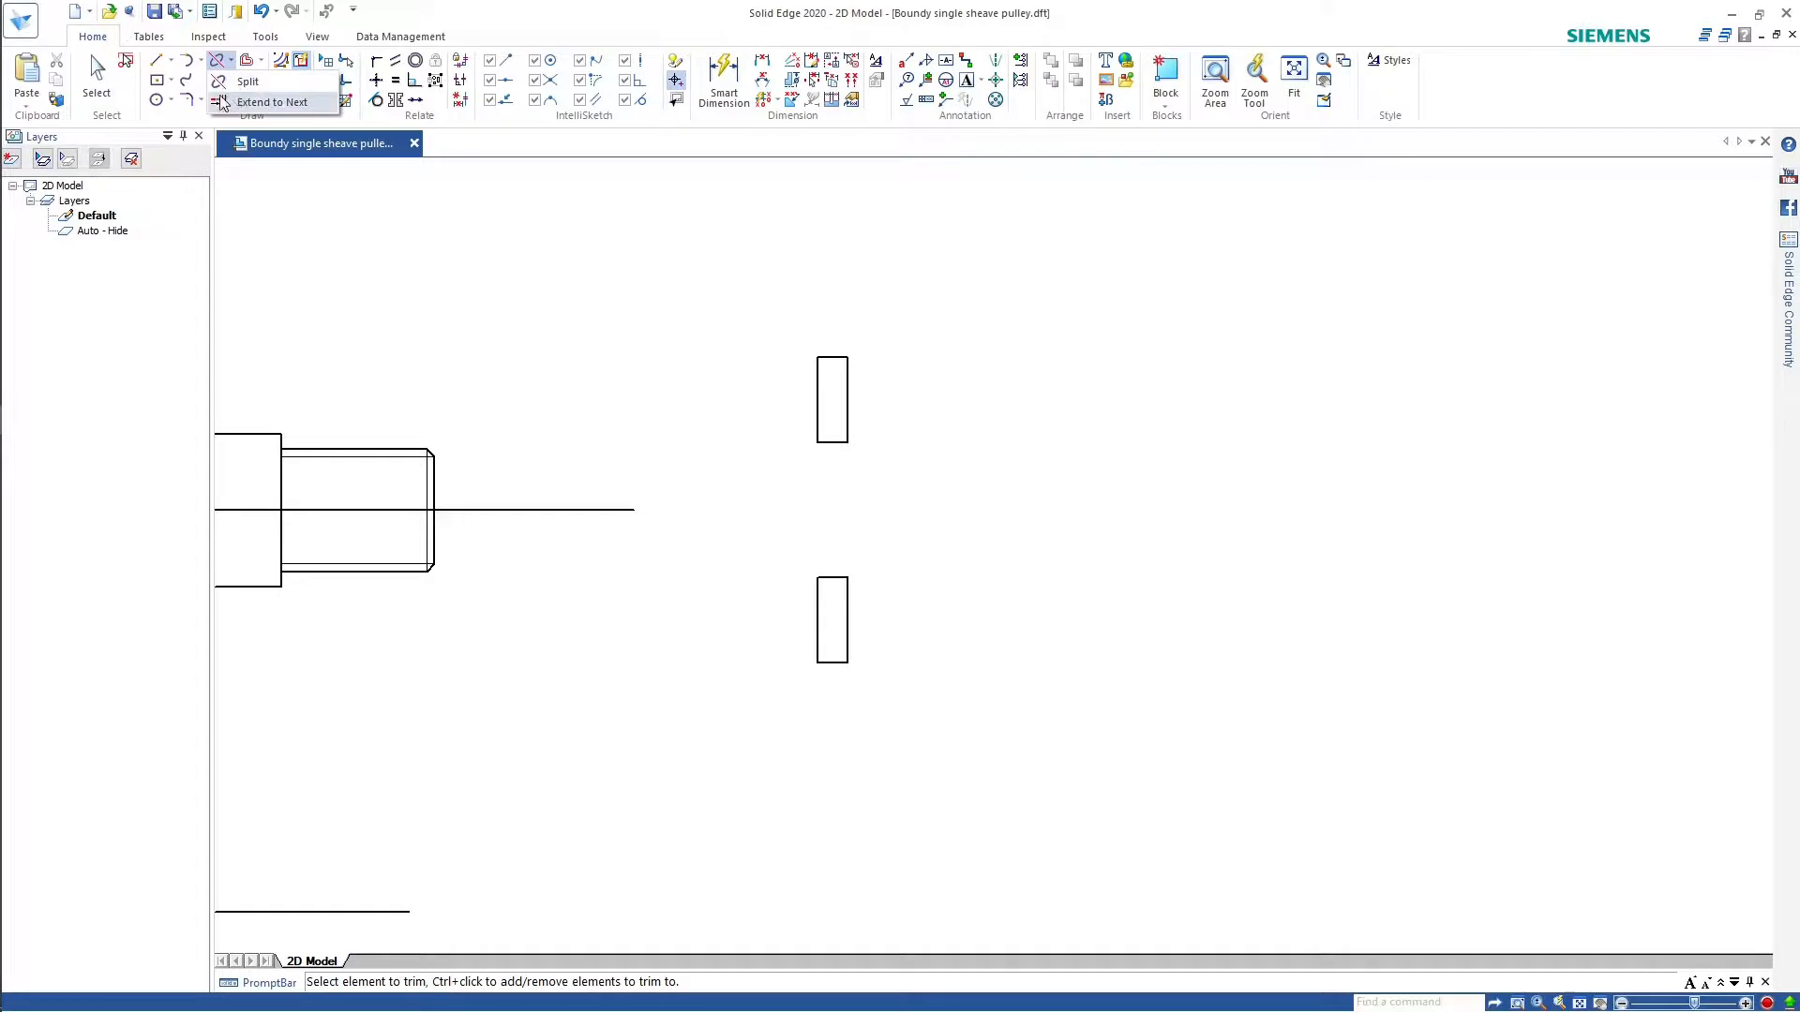
{"action": "left_click", "coordinate": [271, 101]}
{"action": "left_click", "coordinate": [818, 413]}
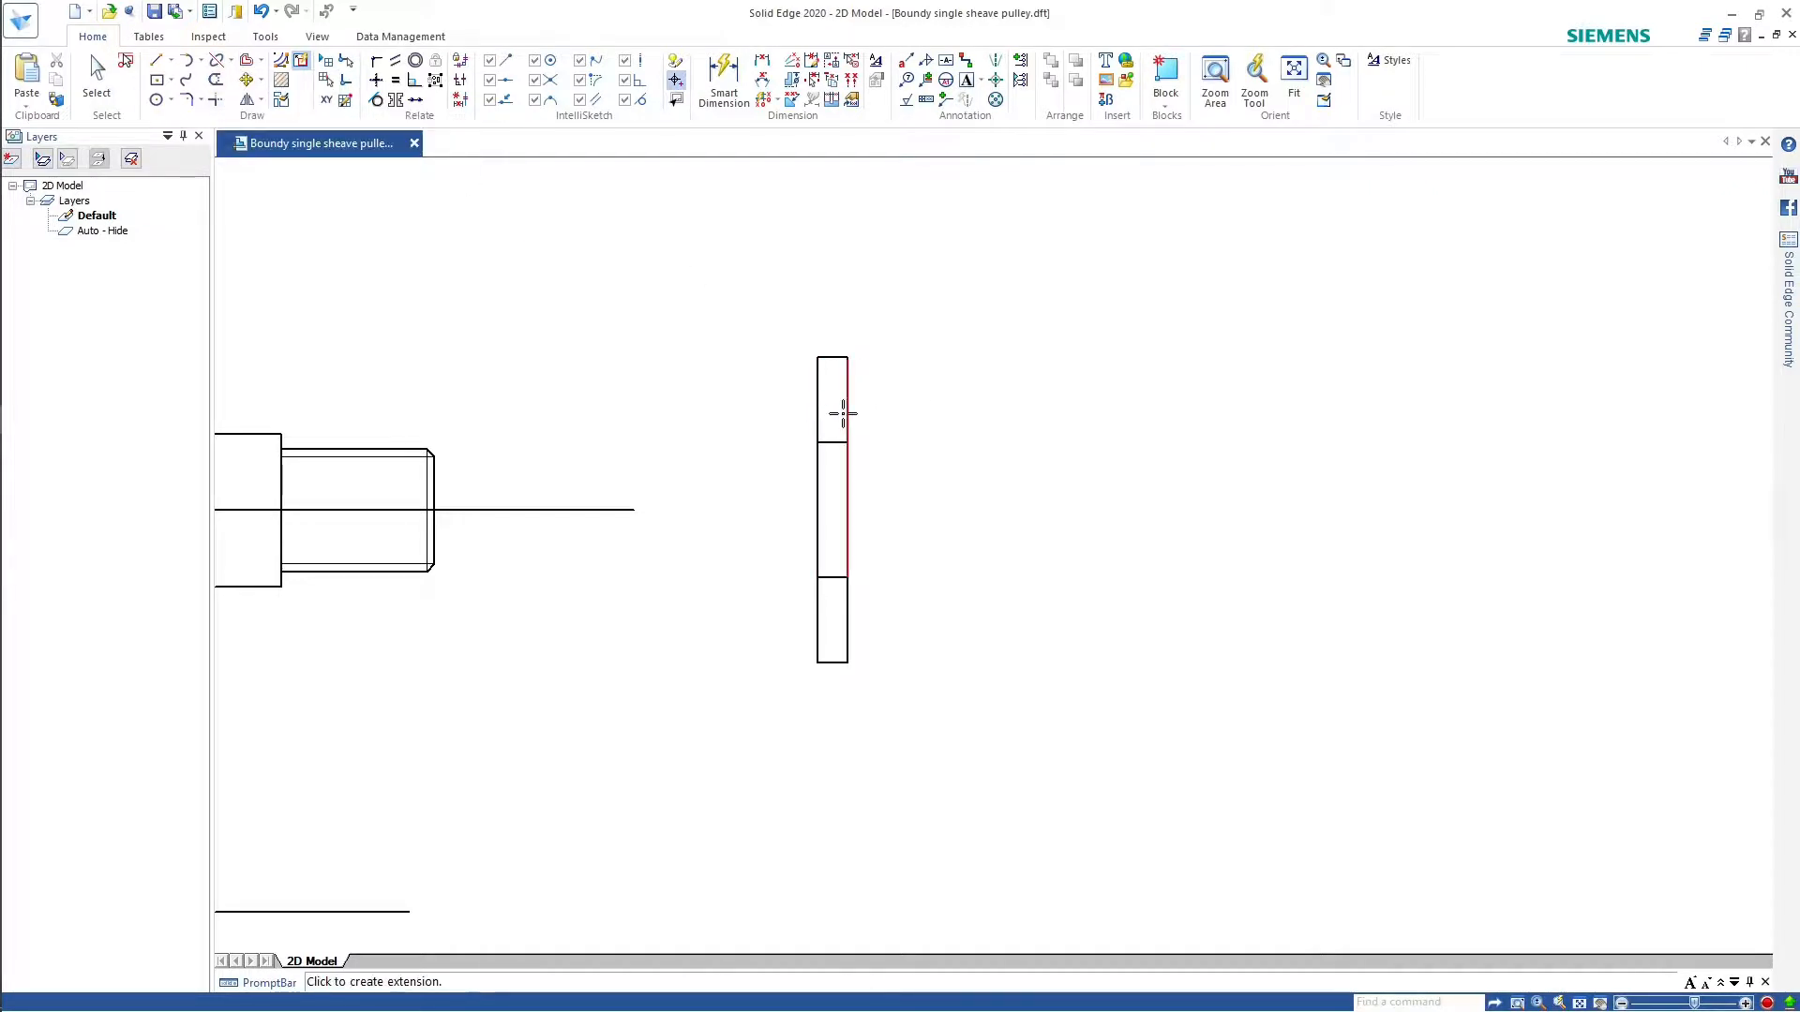
{"action": "left_click", "coordinate": [847, 409]}
{"action": "scroll", "coordinate": [893, 408], "scroll_direction": "down", "scroll_amount": 1}
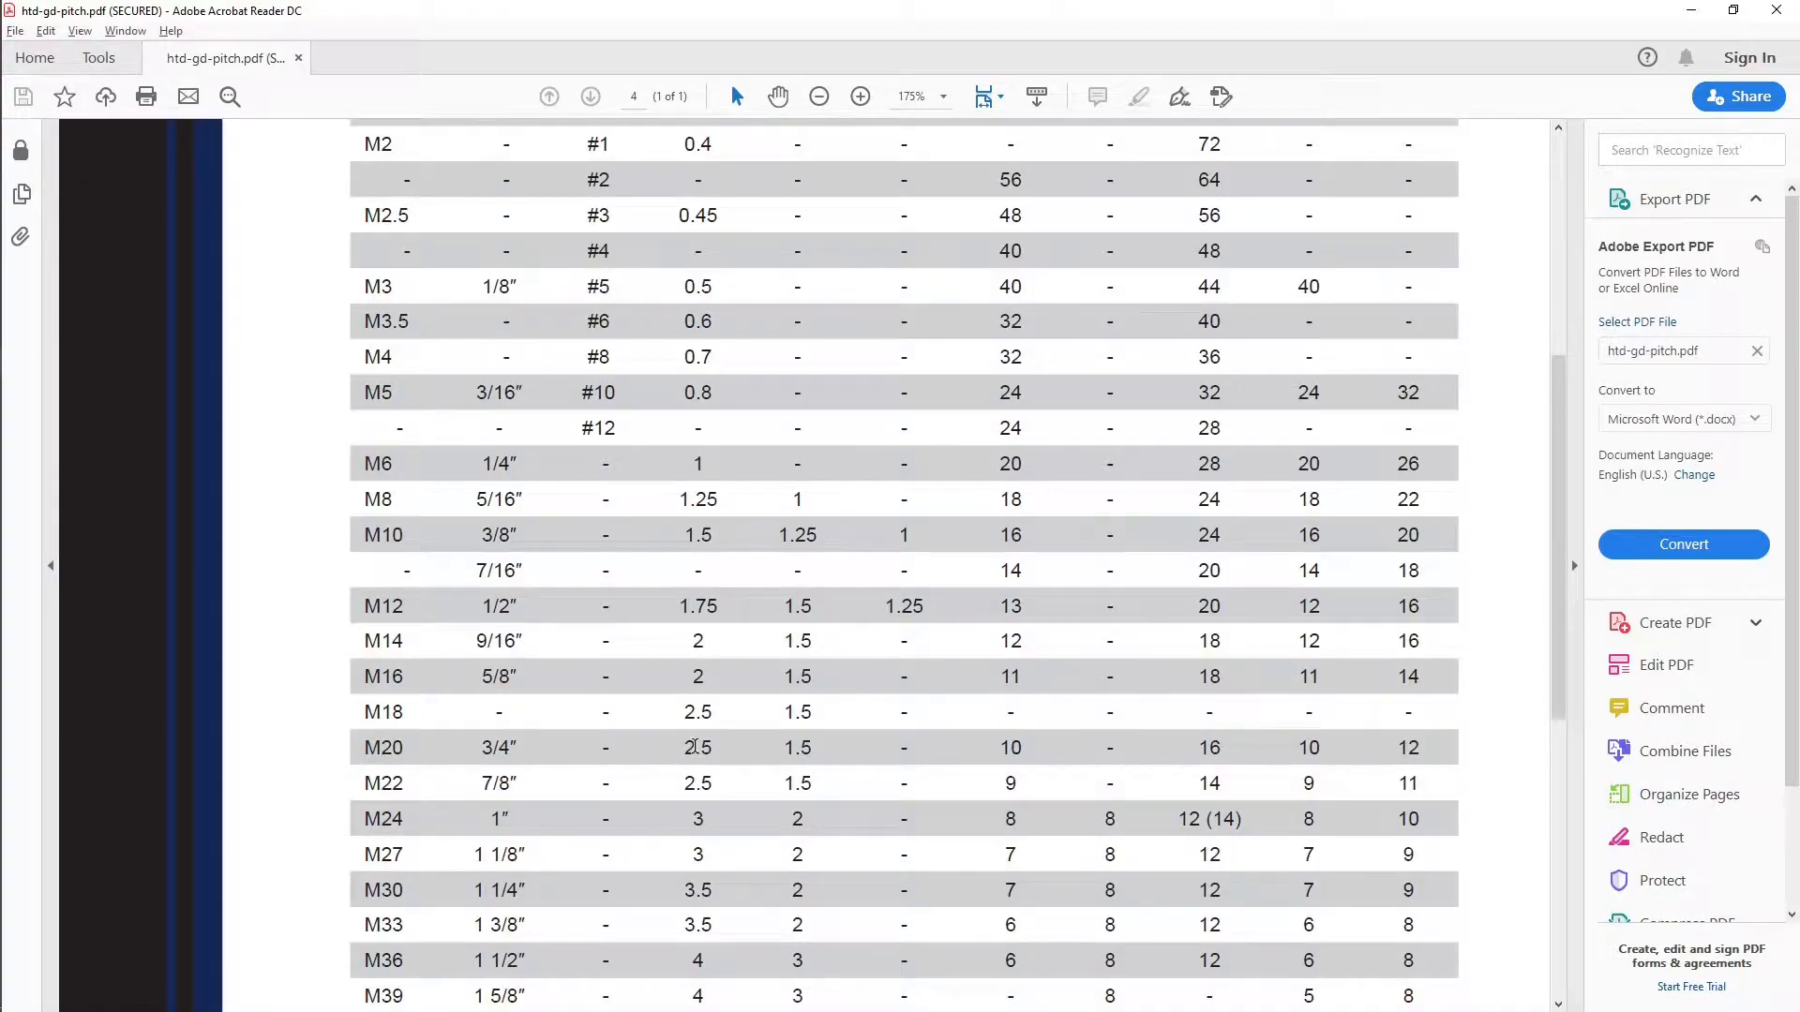
Step: Return from the thread pitch table to the drawing and add a 16 mm wide, 36 mm high rectangle centred on a horizontal axis beside the washer
{"action": "scroll", "coordinate": [694, 747], "scroll_direction": "up", "scroll_amount": 2}
{"action": "scroll", "coordinate": [701, 747], "scroll_direction": "down", "scroll_amount": 2}
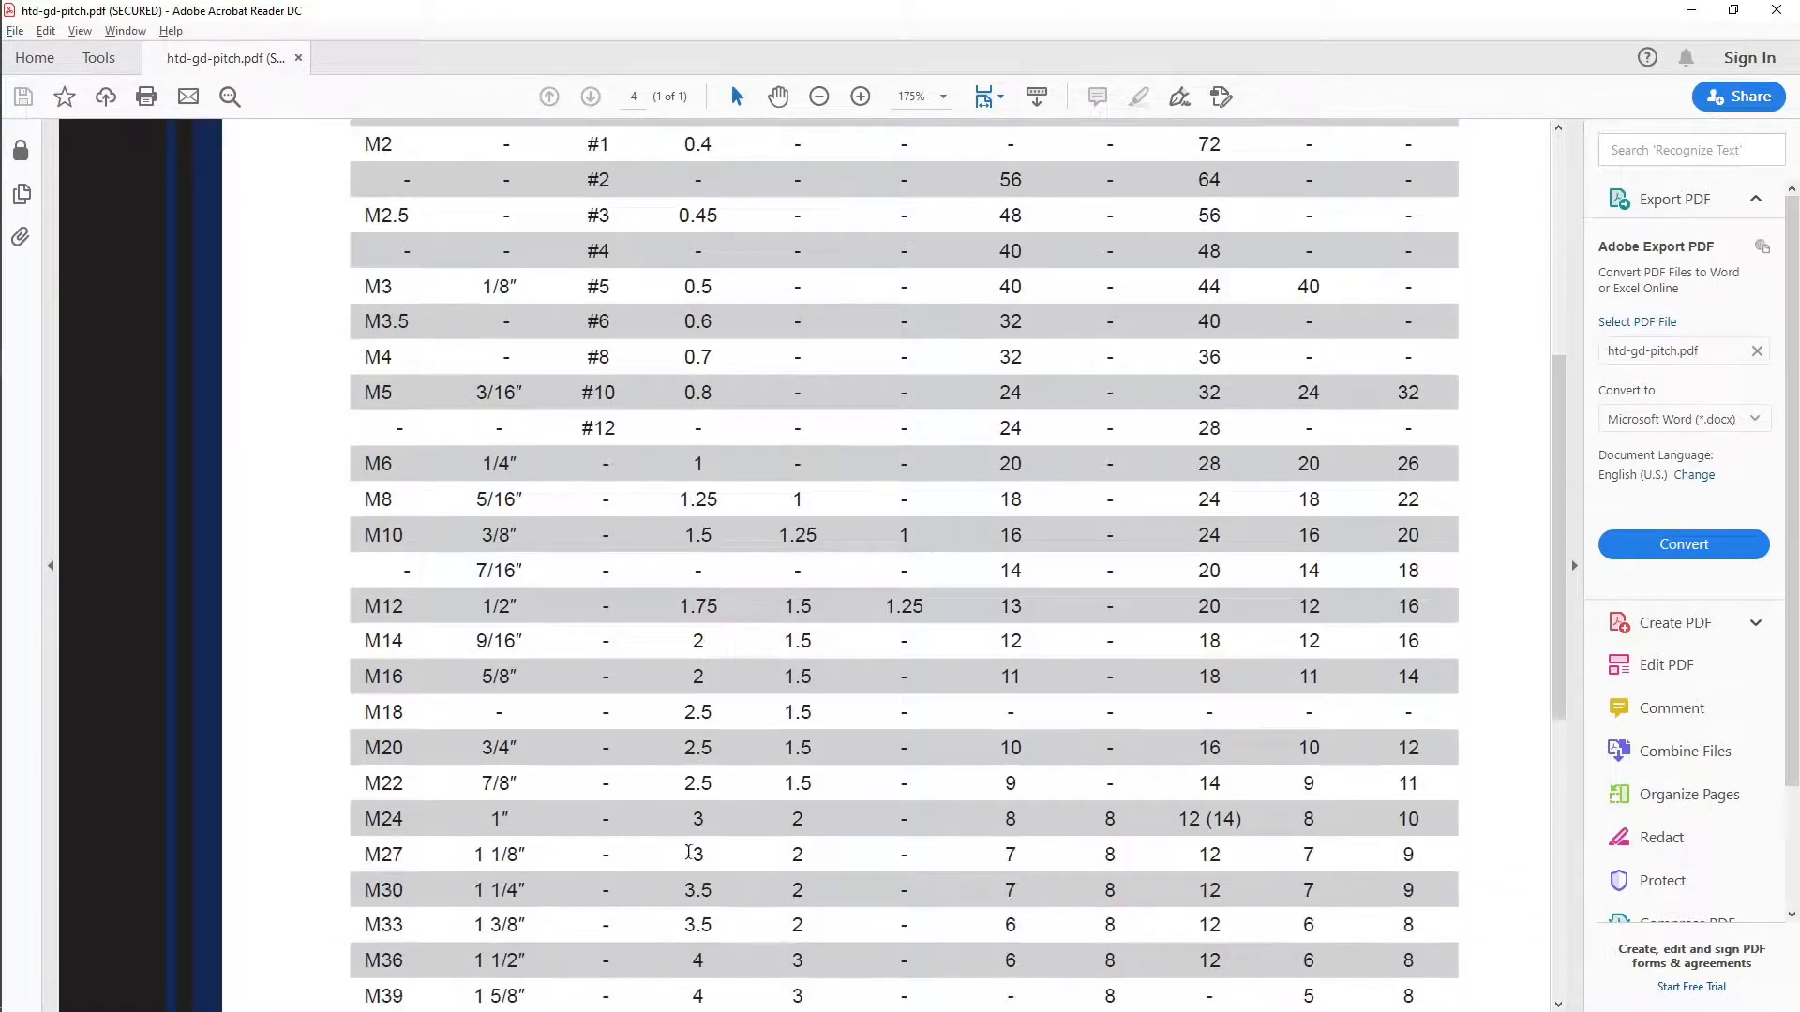
{"action": "key", "text": "alt+Tab"}
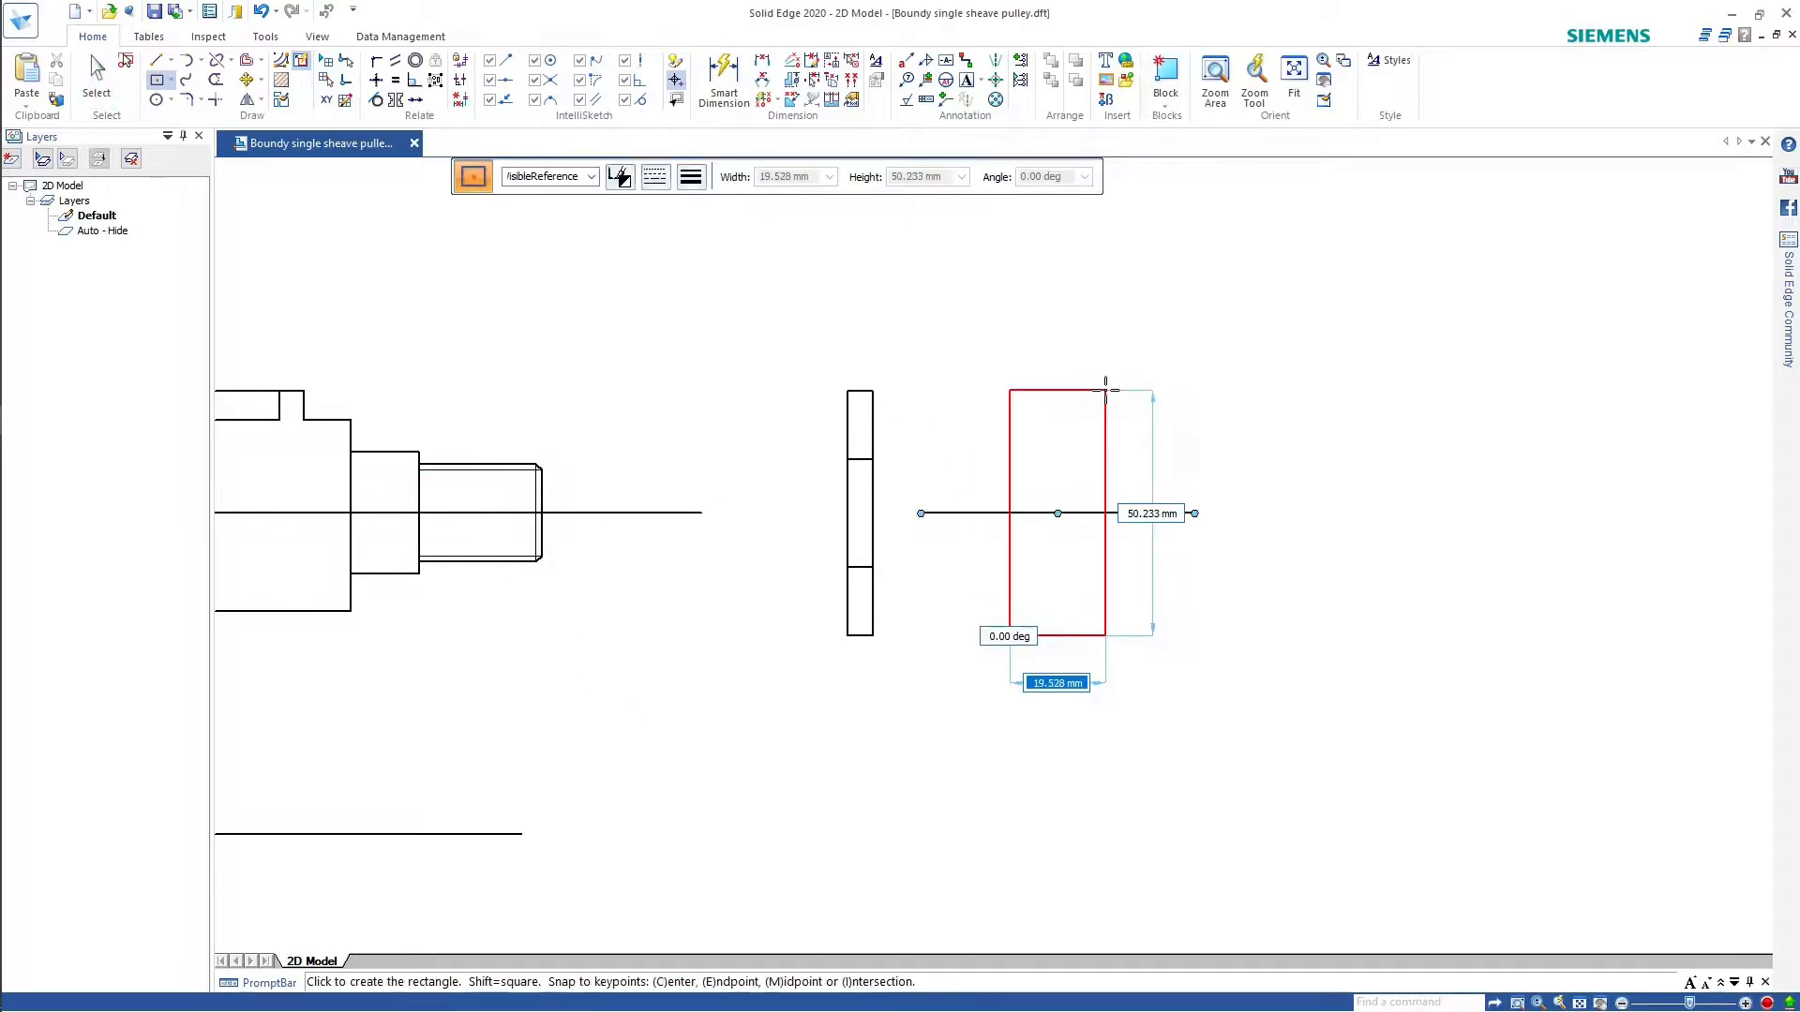
{"action": "key", "text": "Tab"}
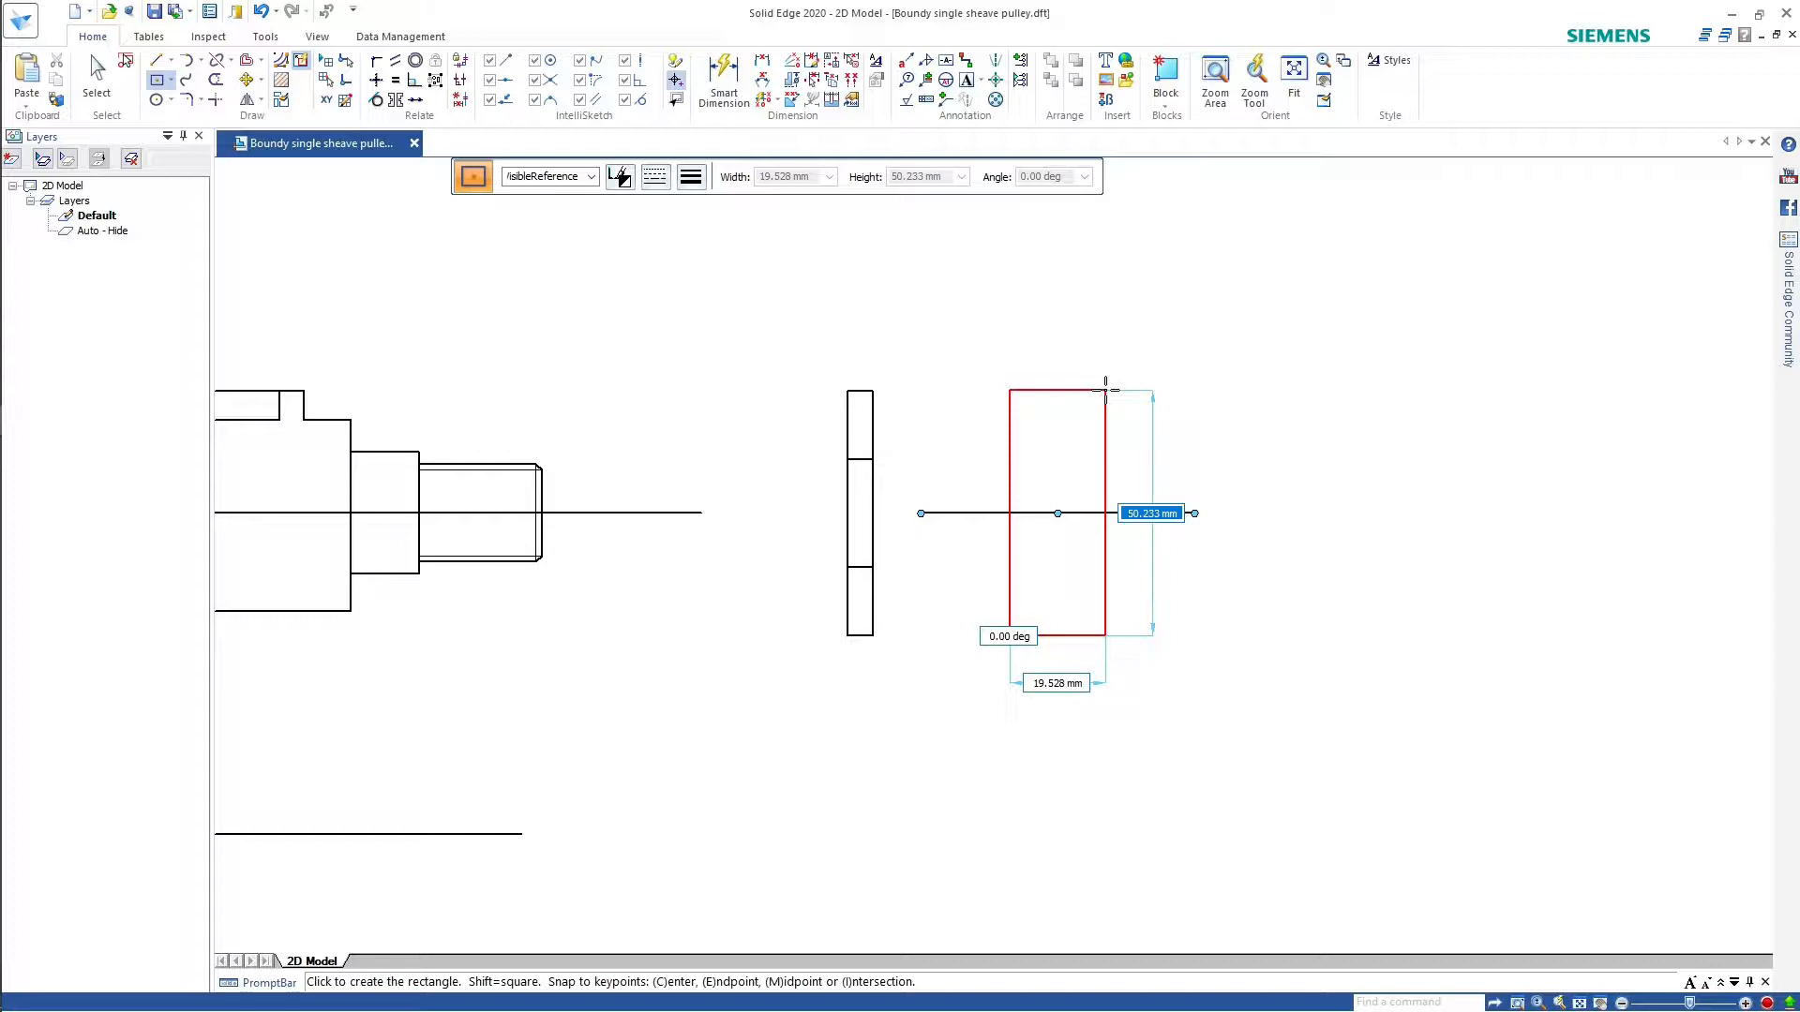
{"action": "type", "text": "36"}
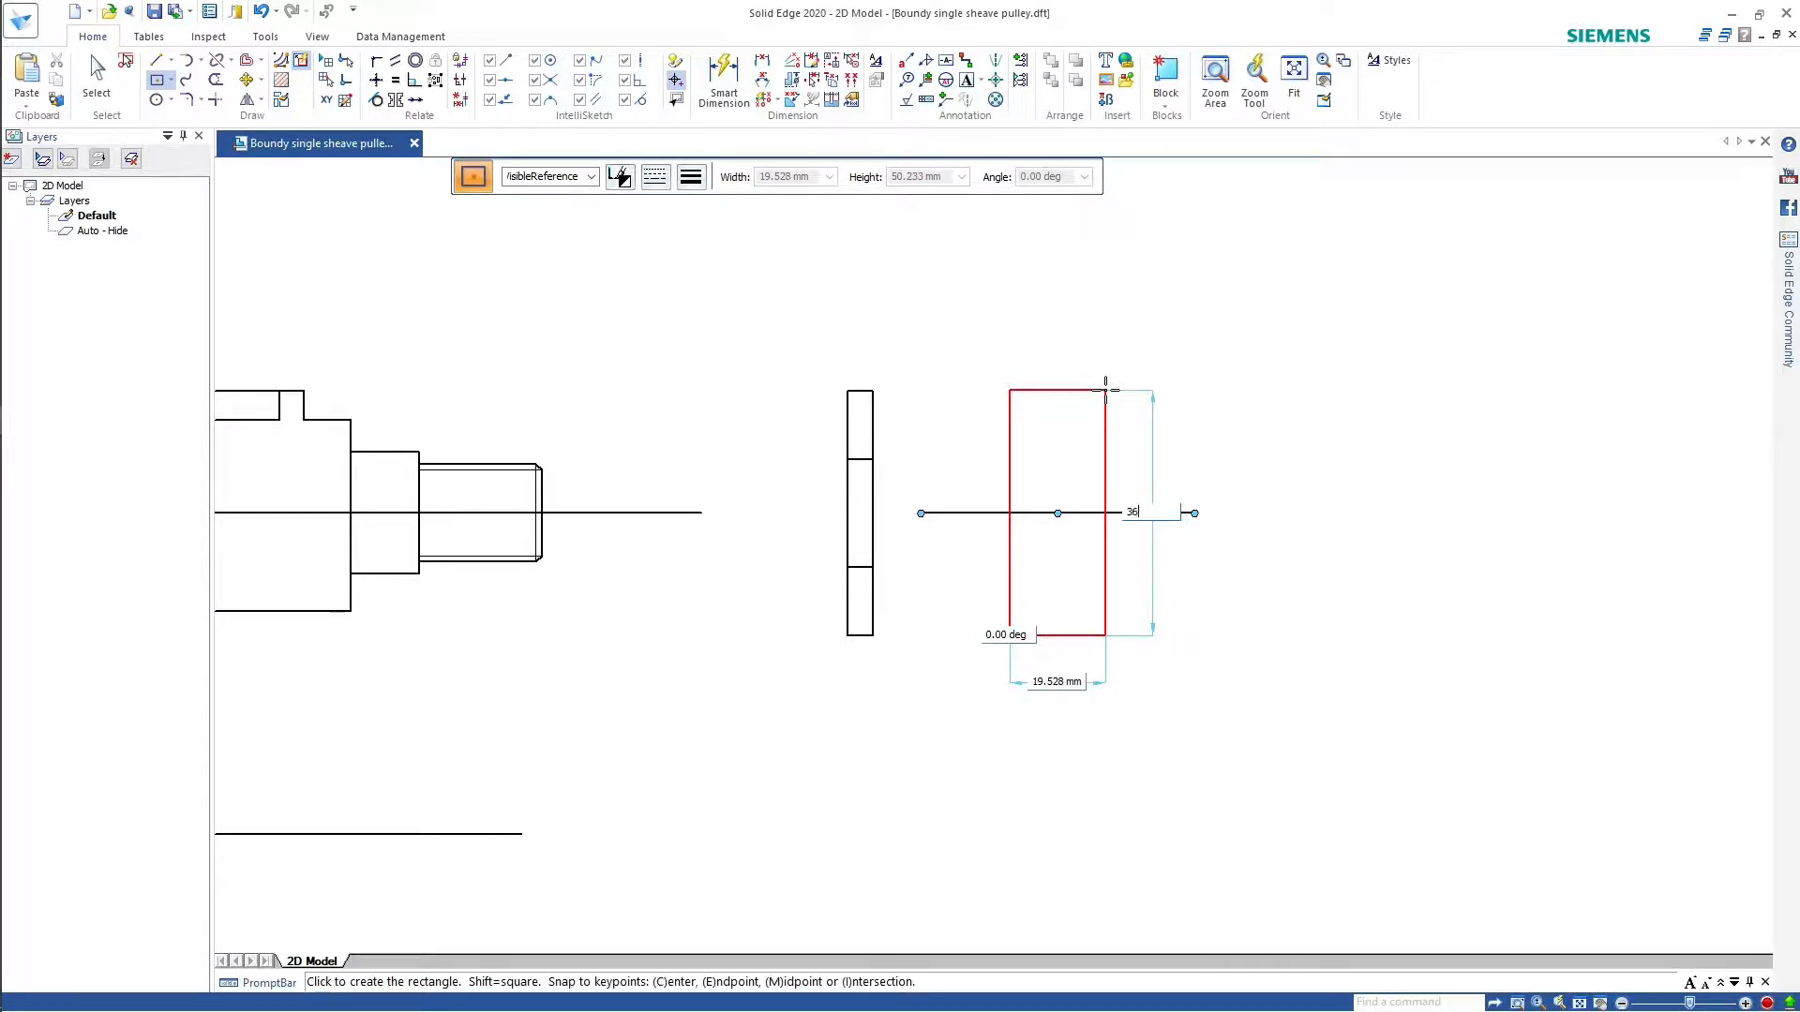
{"action": "key", "text": "Tab"}
{"action": "key", "text": "Tab"}
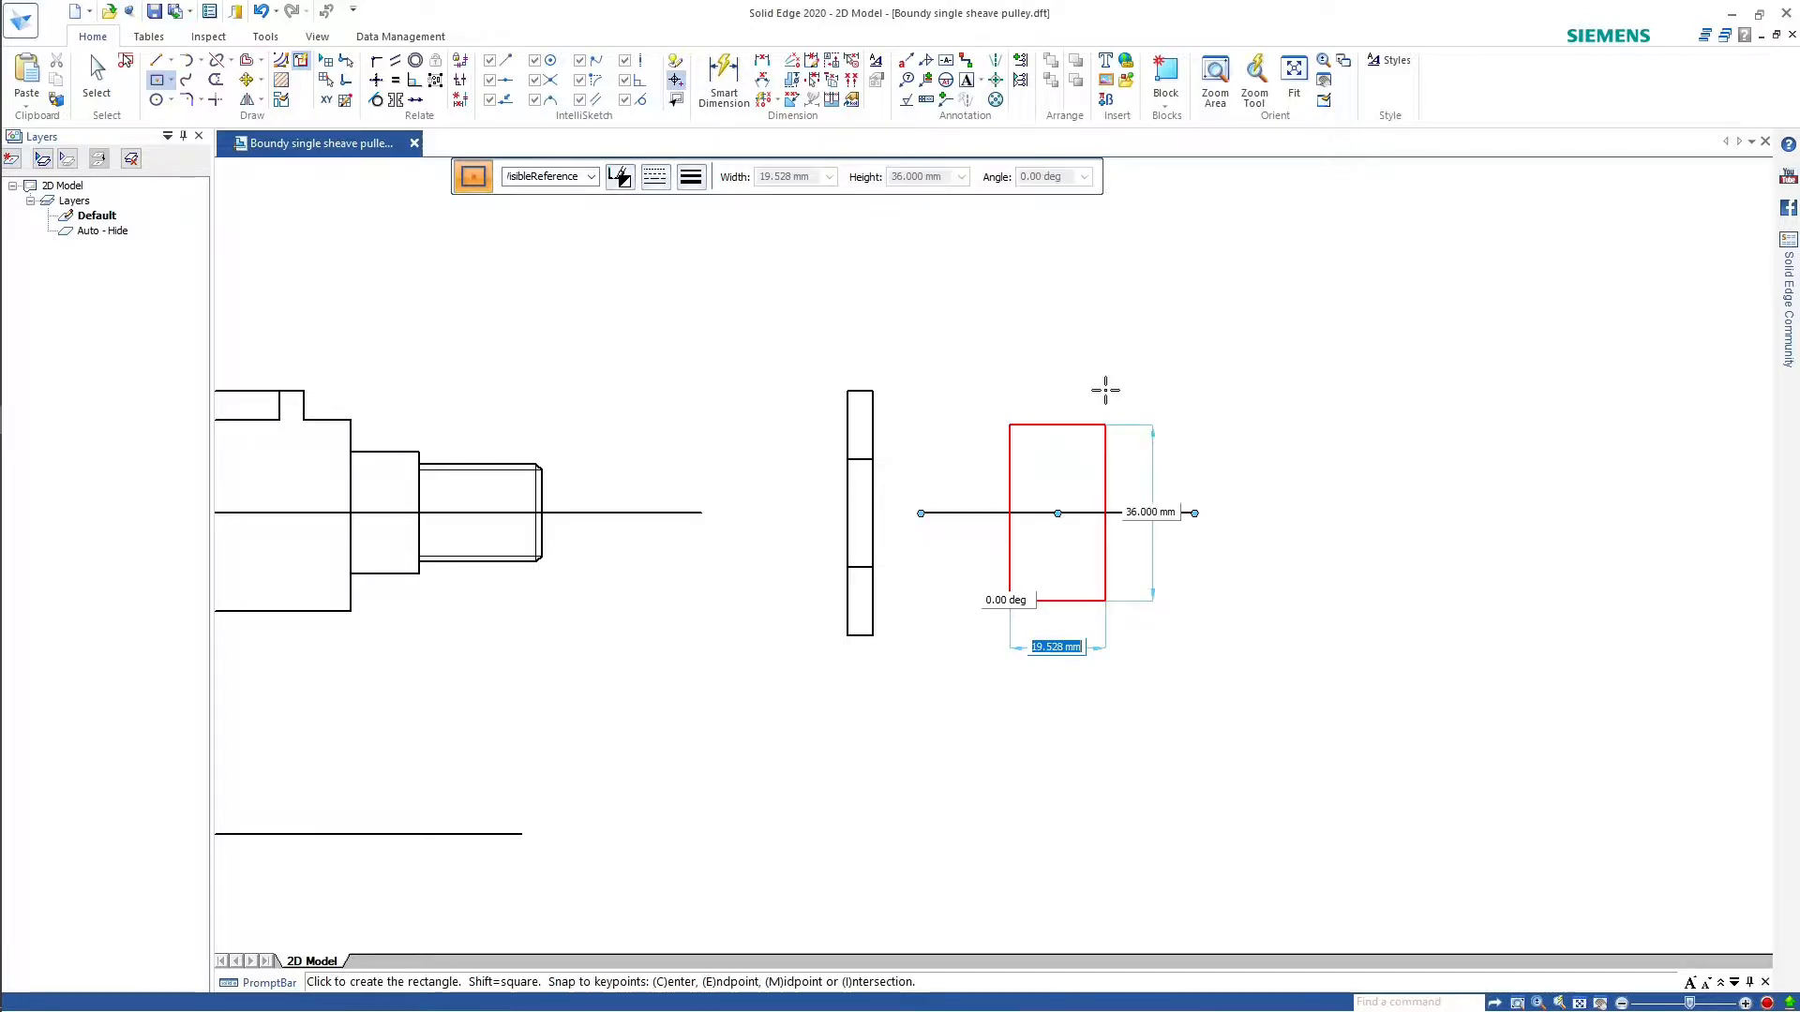
{"action": "type", "text": "16"}
{"action": "key", "text": "Tab"}
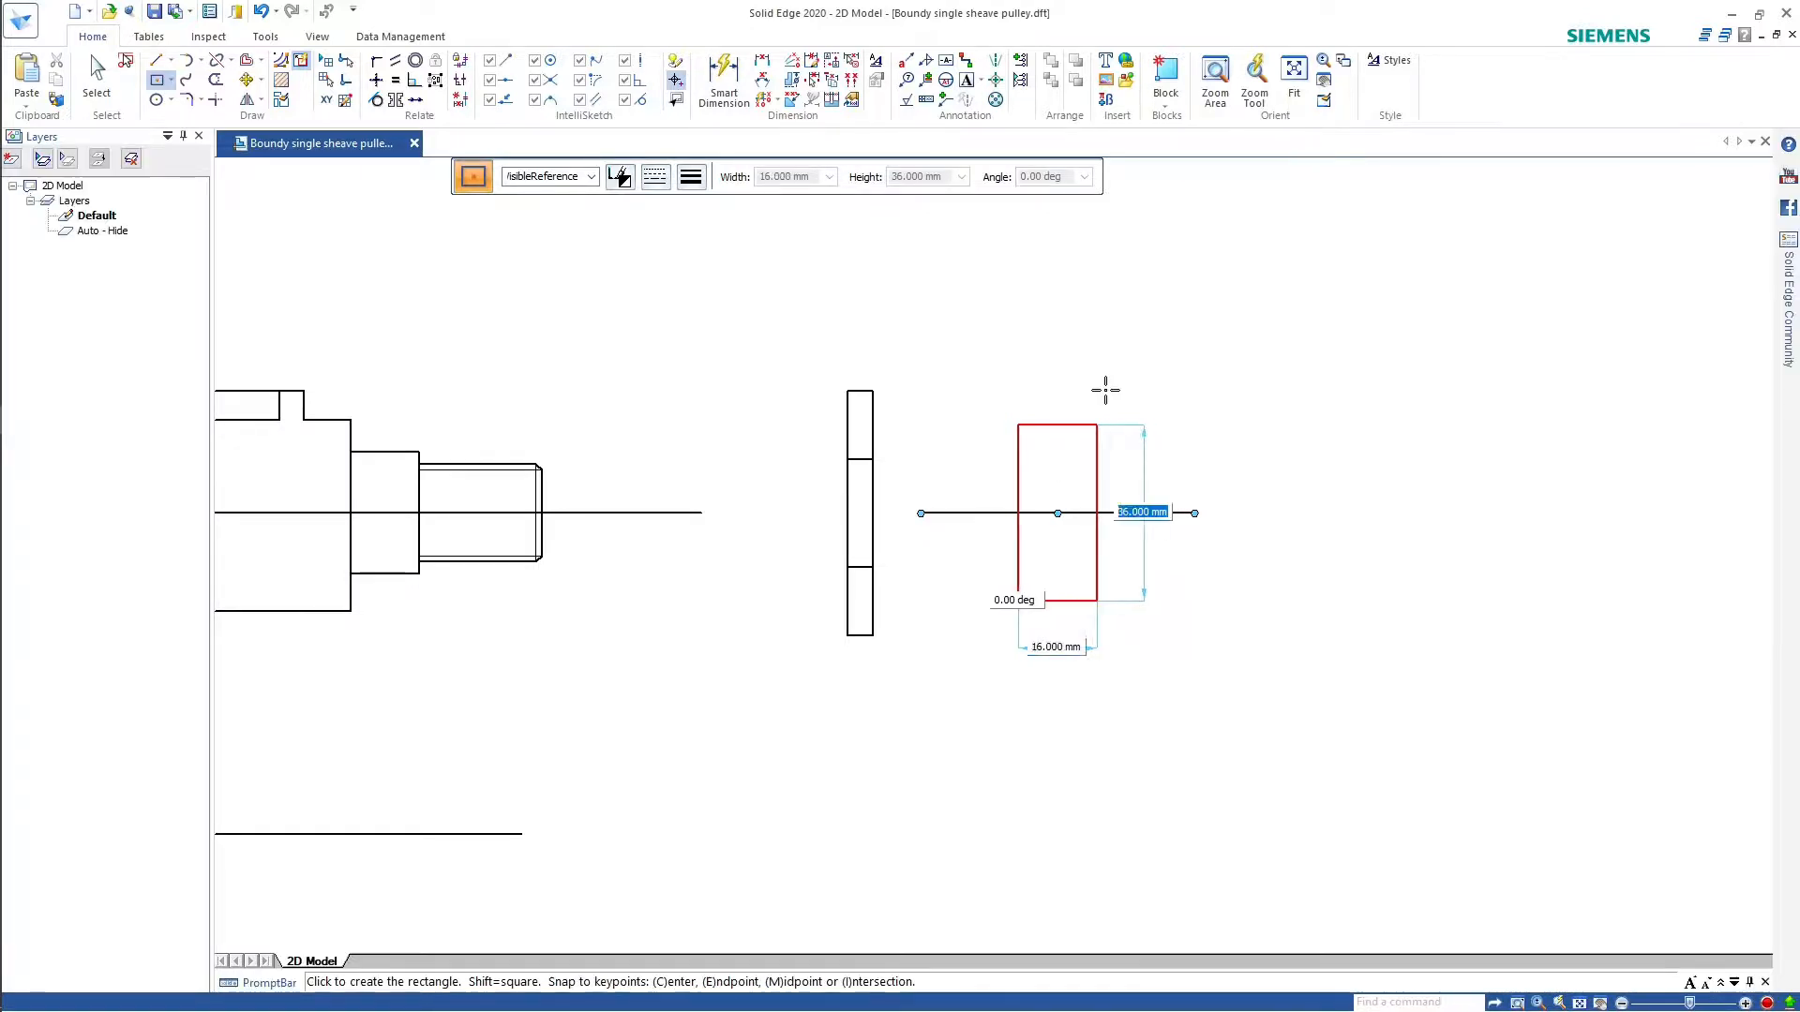
{"action": "key", "text": "Return"}
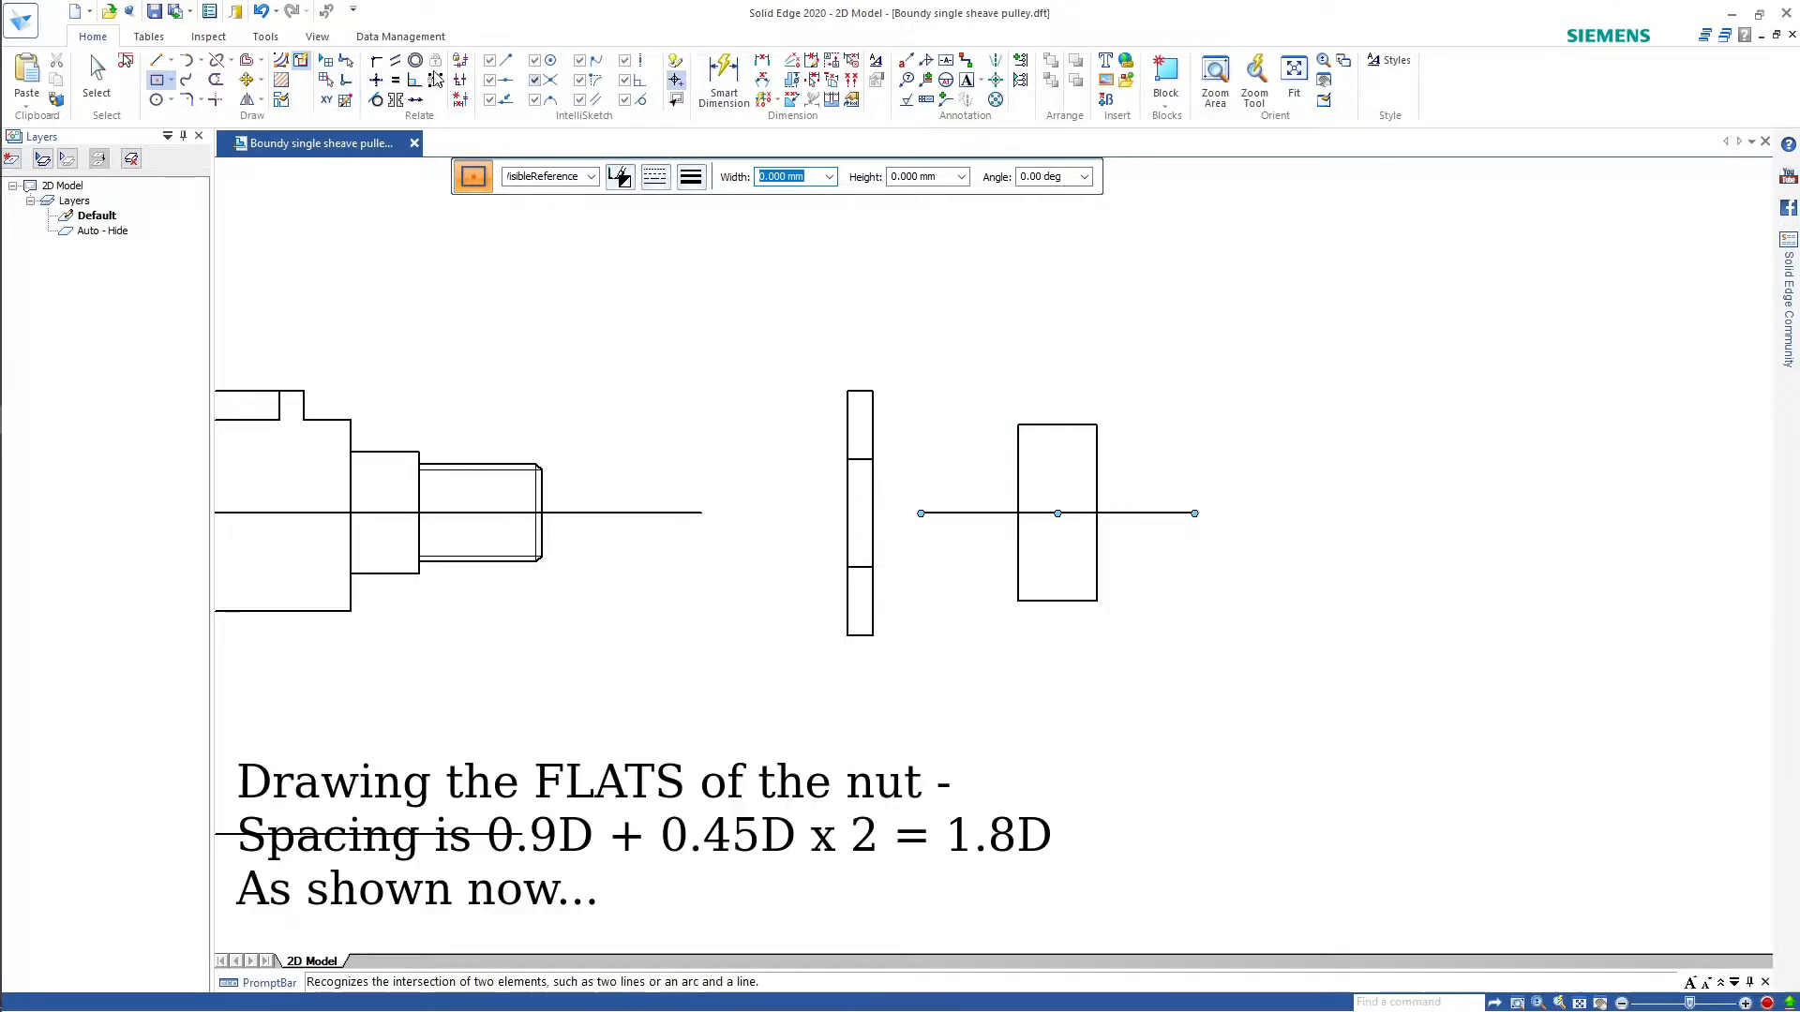
Step: Offset the nut's horizontal axis 9 mm upward, and offset that new line 18 mm downward to form the nut's flats
{"action": "left_click", "coordinate": [236, 61]}
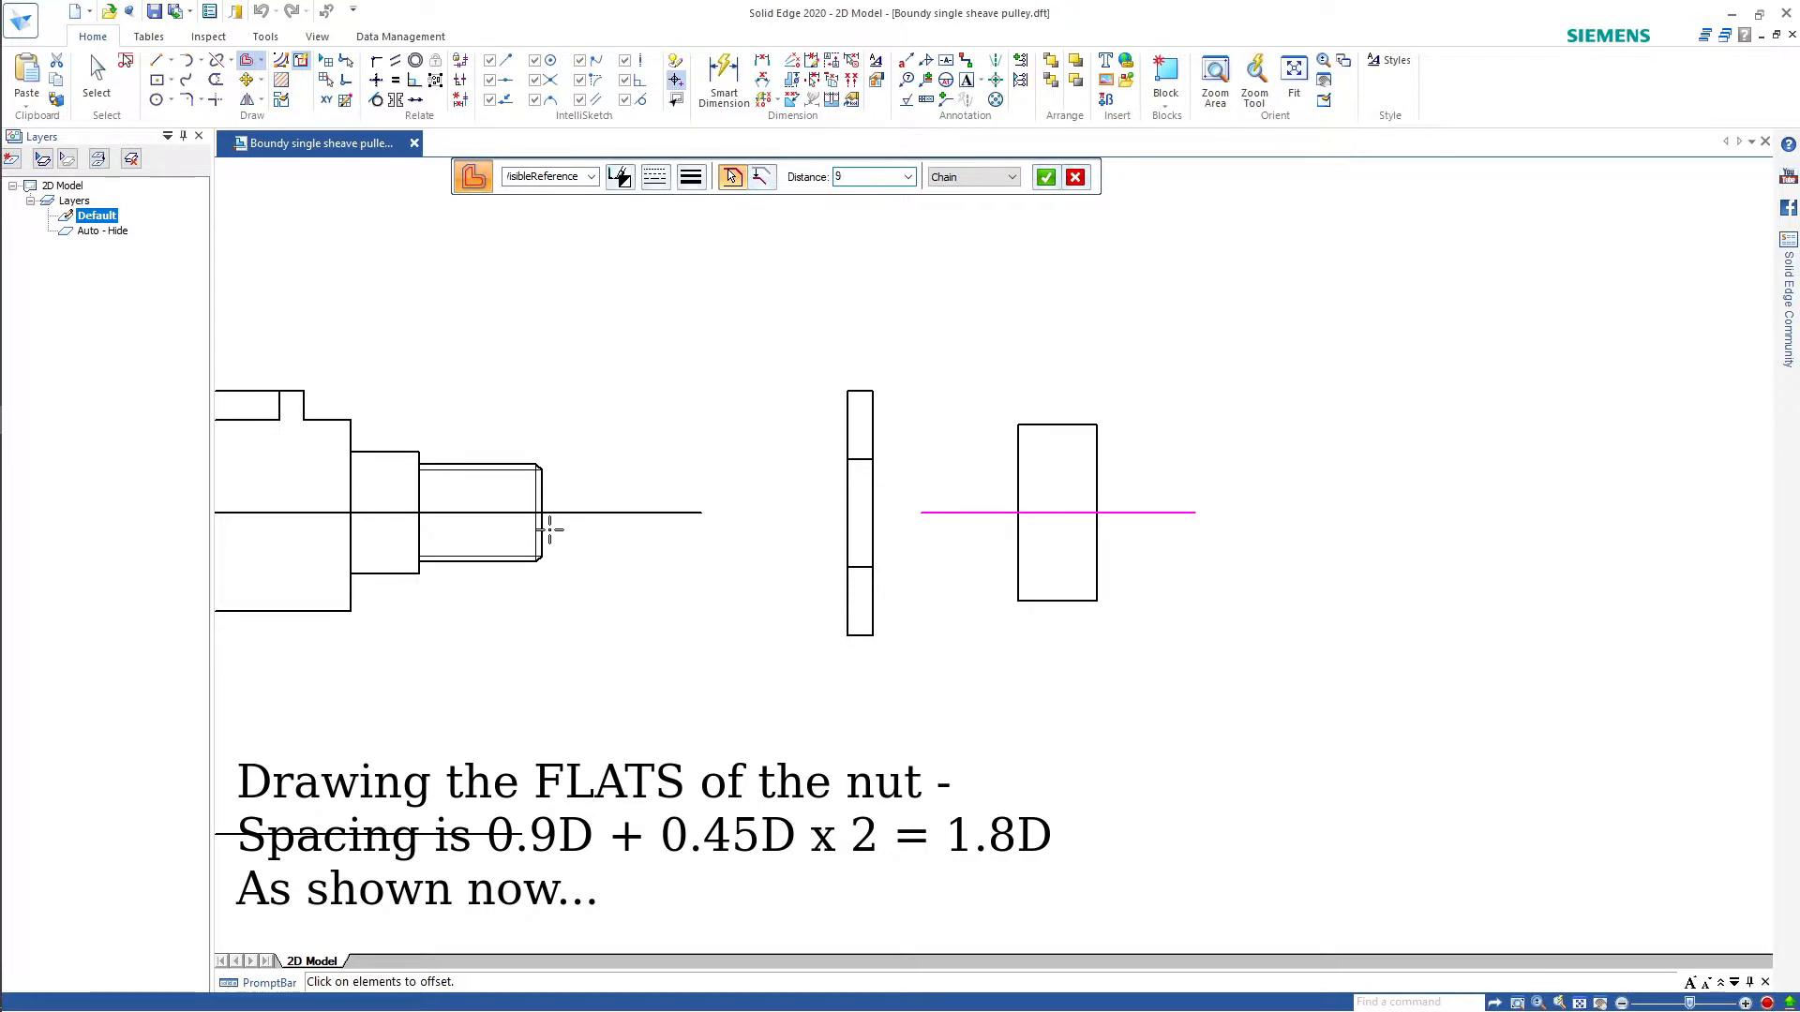
{"action": "key", "text": "Return"}
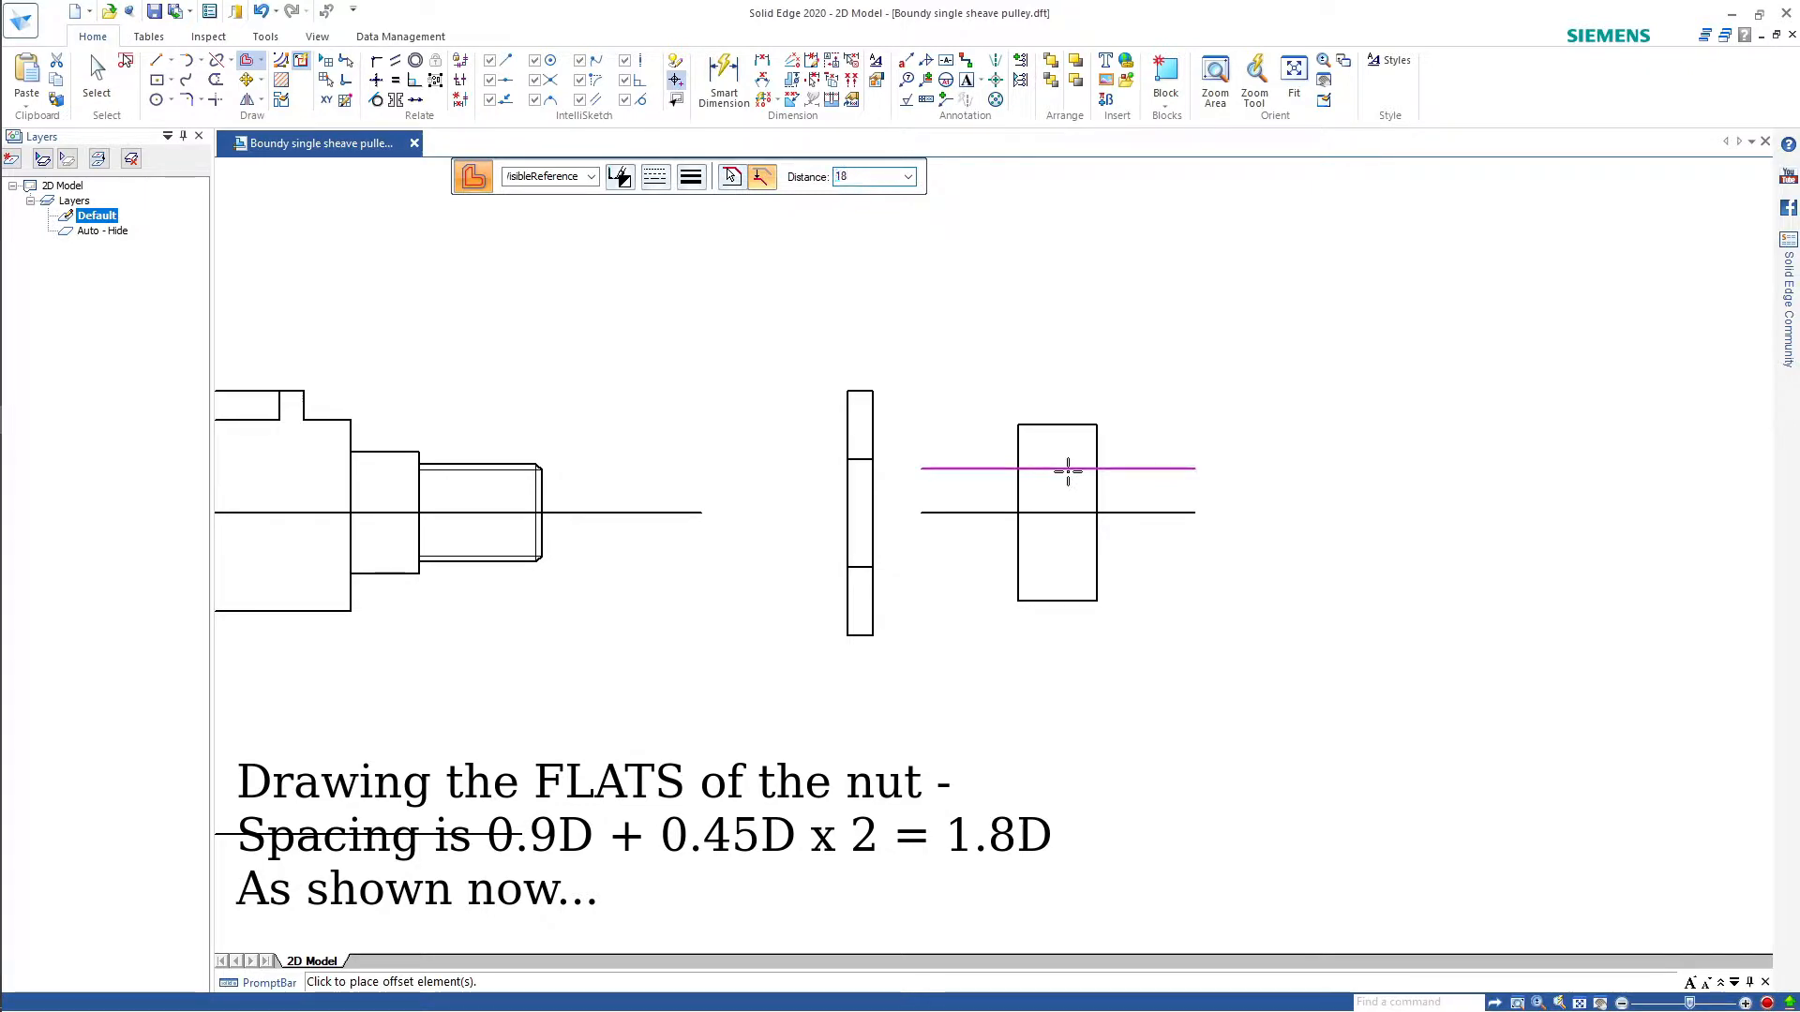
{"action": "left_click", "coordinate": [1068, 471]}
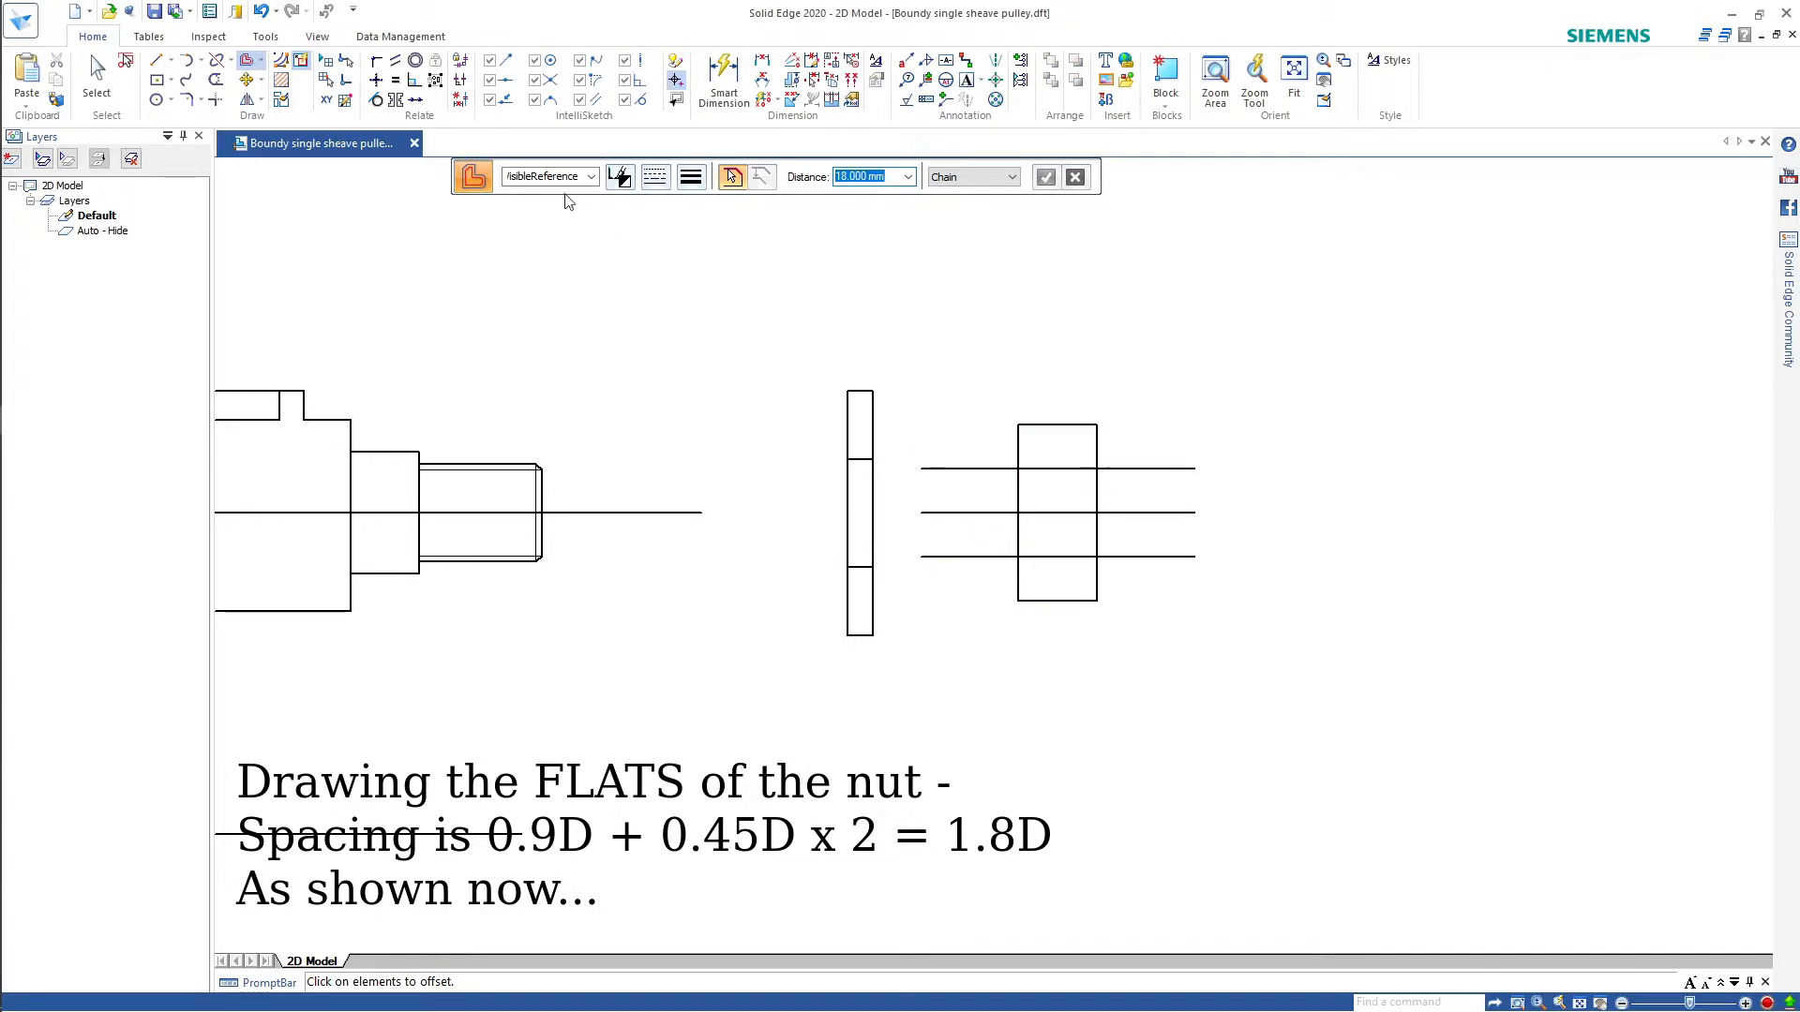
Step: Trim the overhanging ends of both offset lines back to the outline of the nut
{"action": "left_click", "coordinate": [217, 81]}
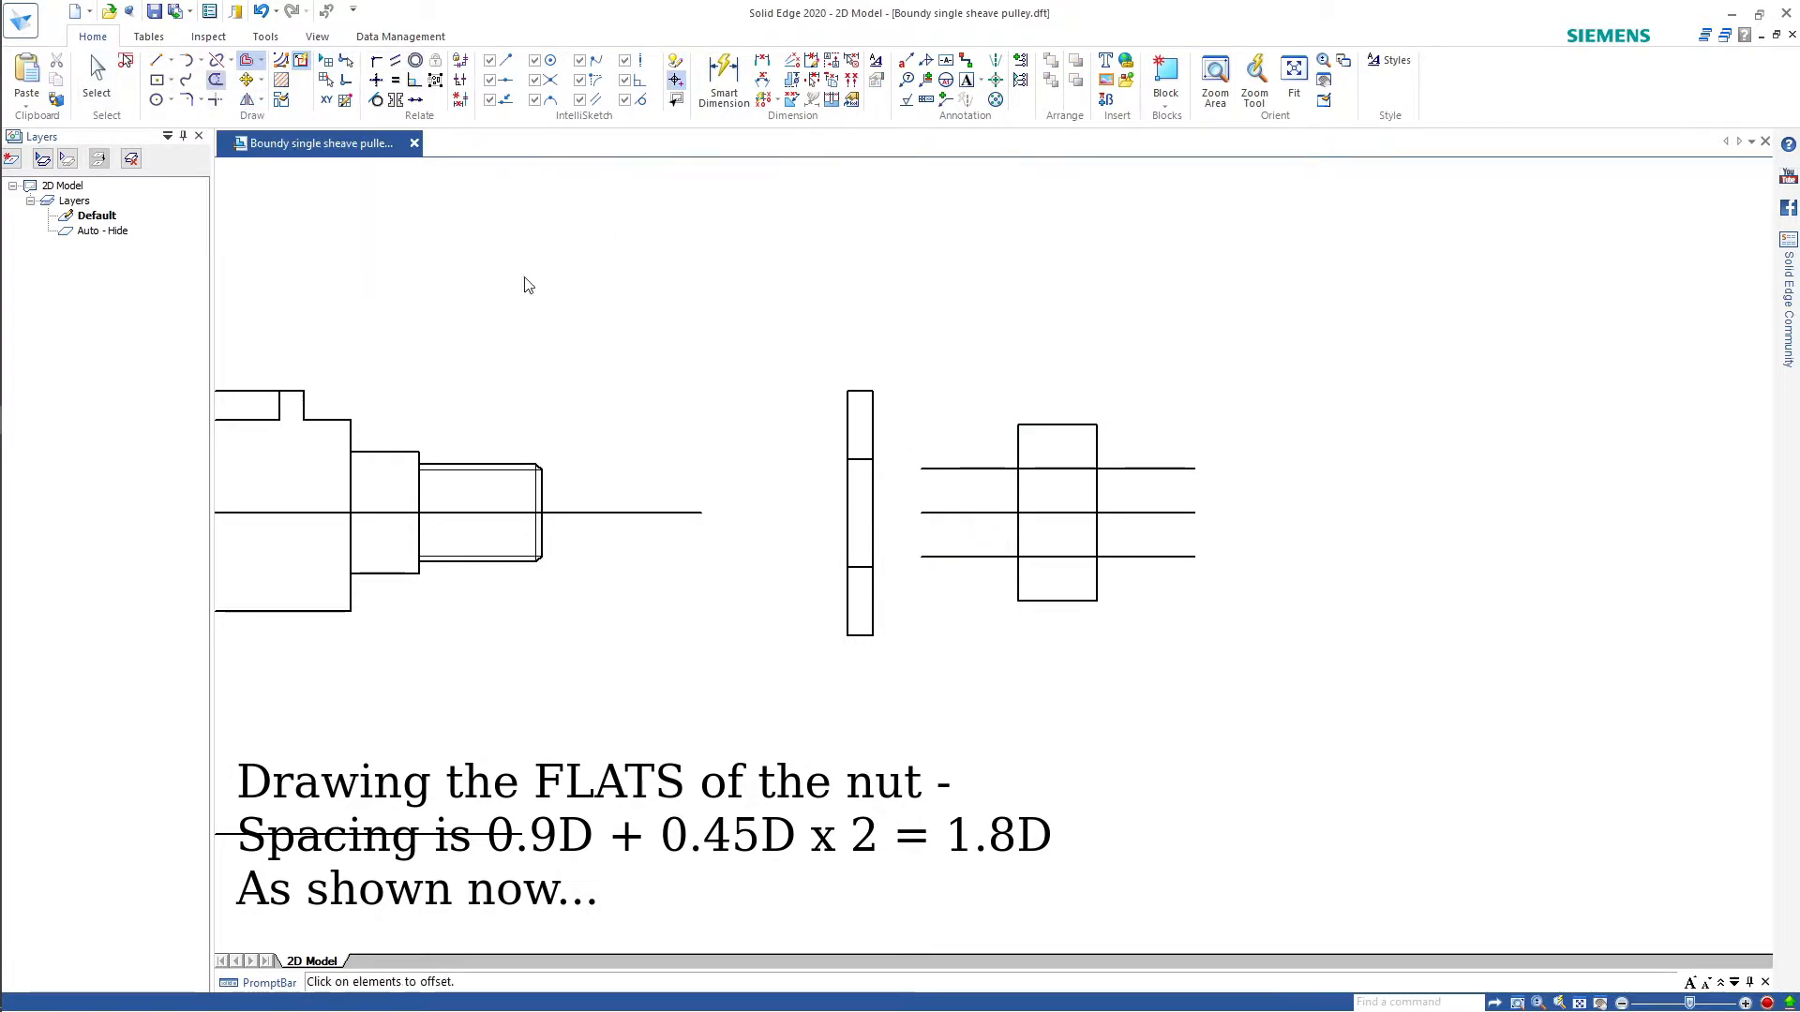
{"action": "left_click", "coordinate": [1158, 469]}
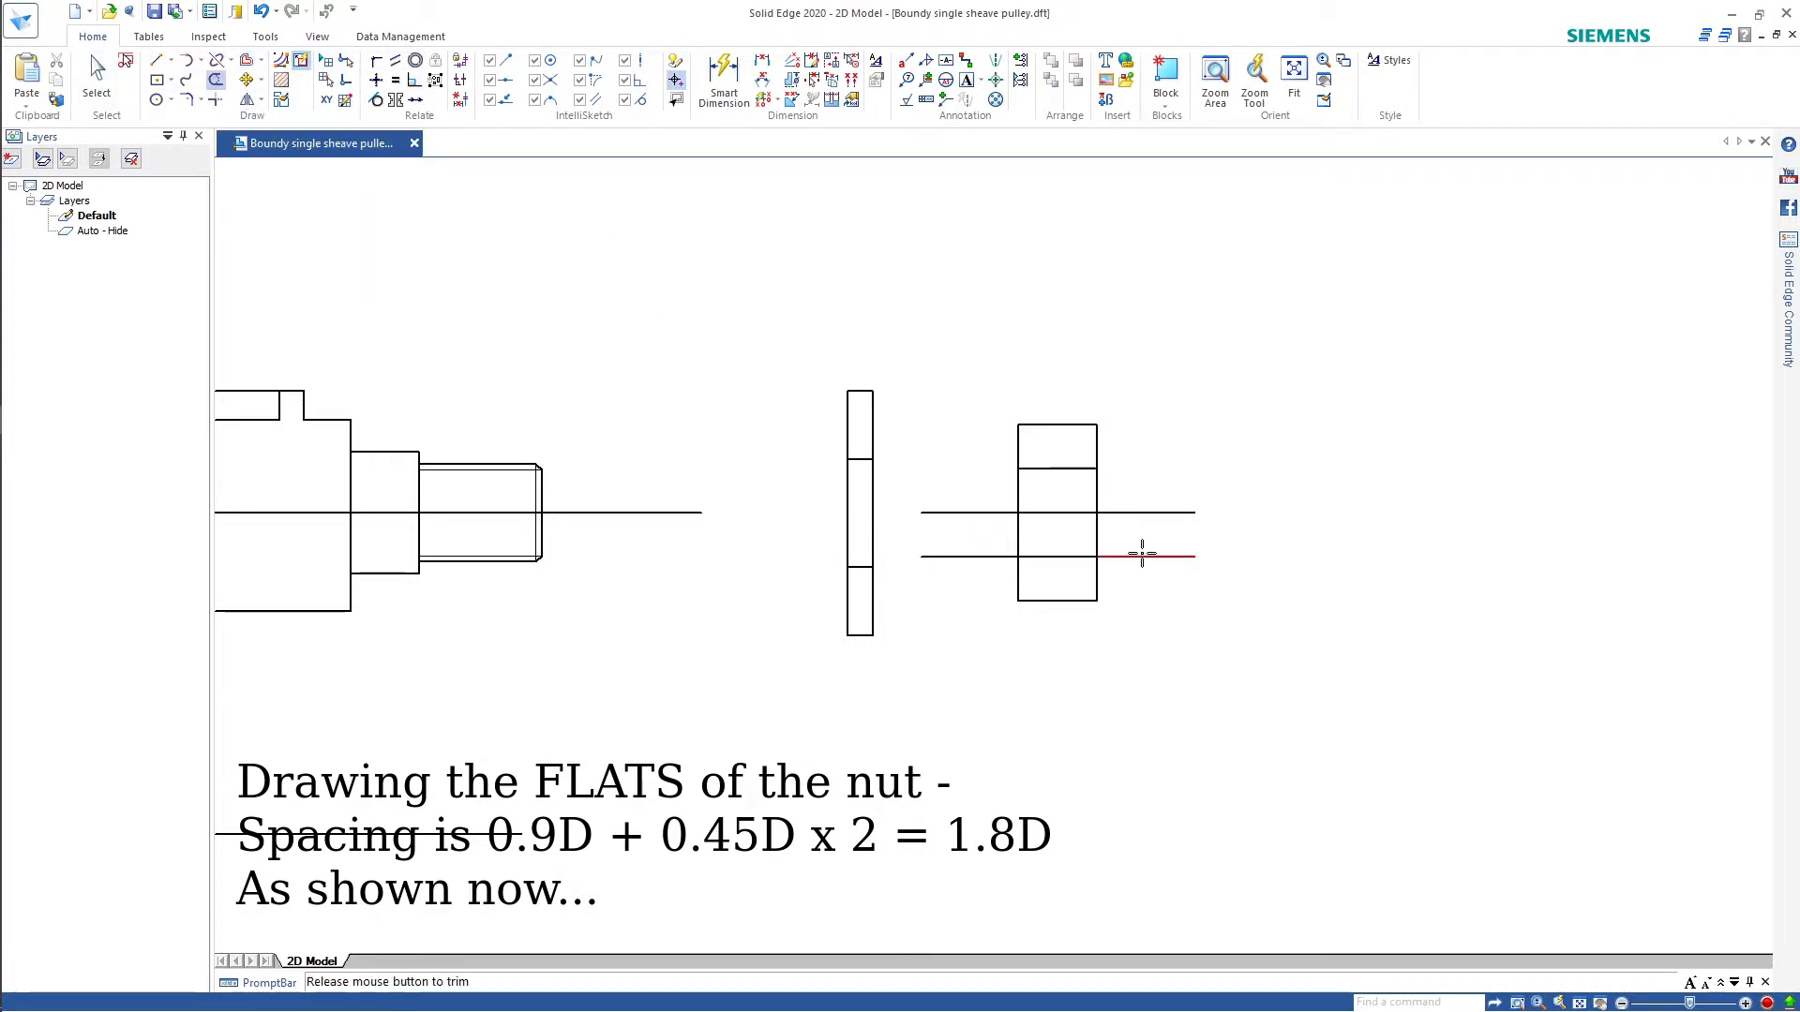
{"action": "left_click", "coordinate": [1141, 557]}
{"action": "left_click", "coordinate": [951, 557]}
{"action": "key", "text": "Escape"}
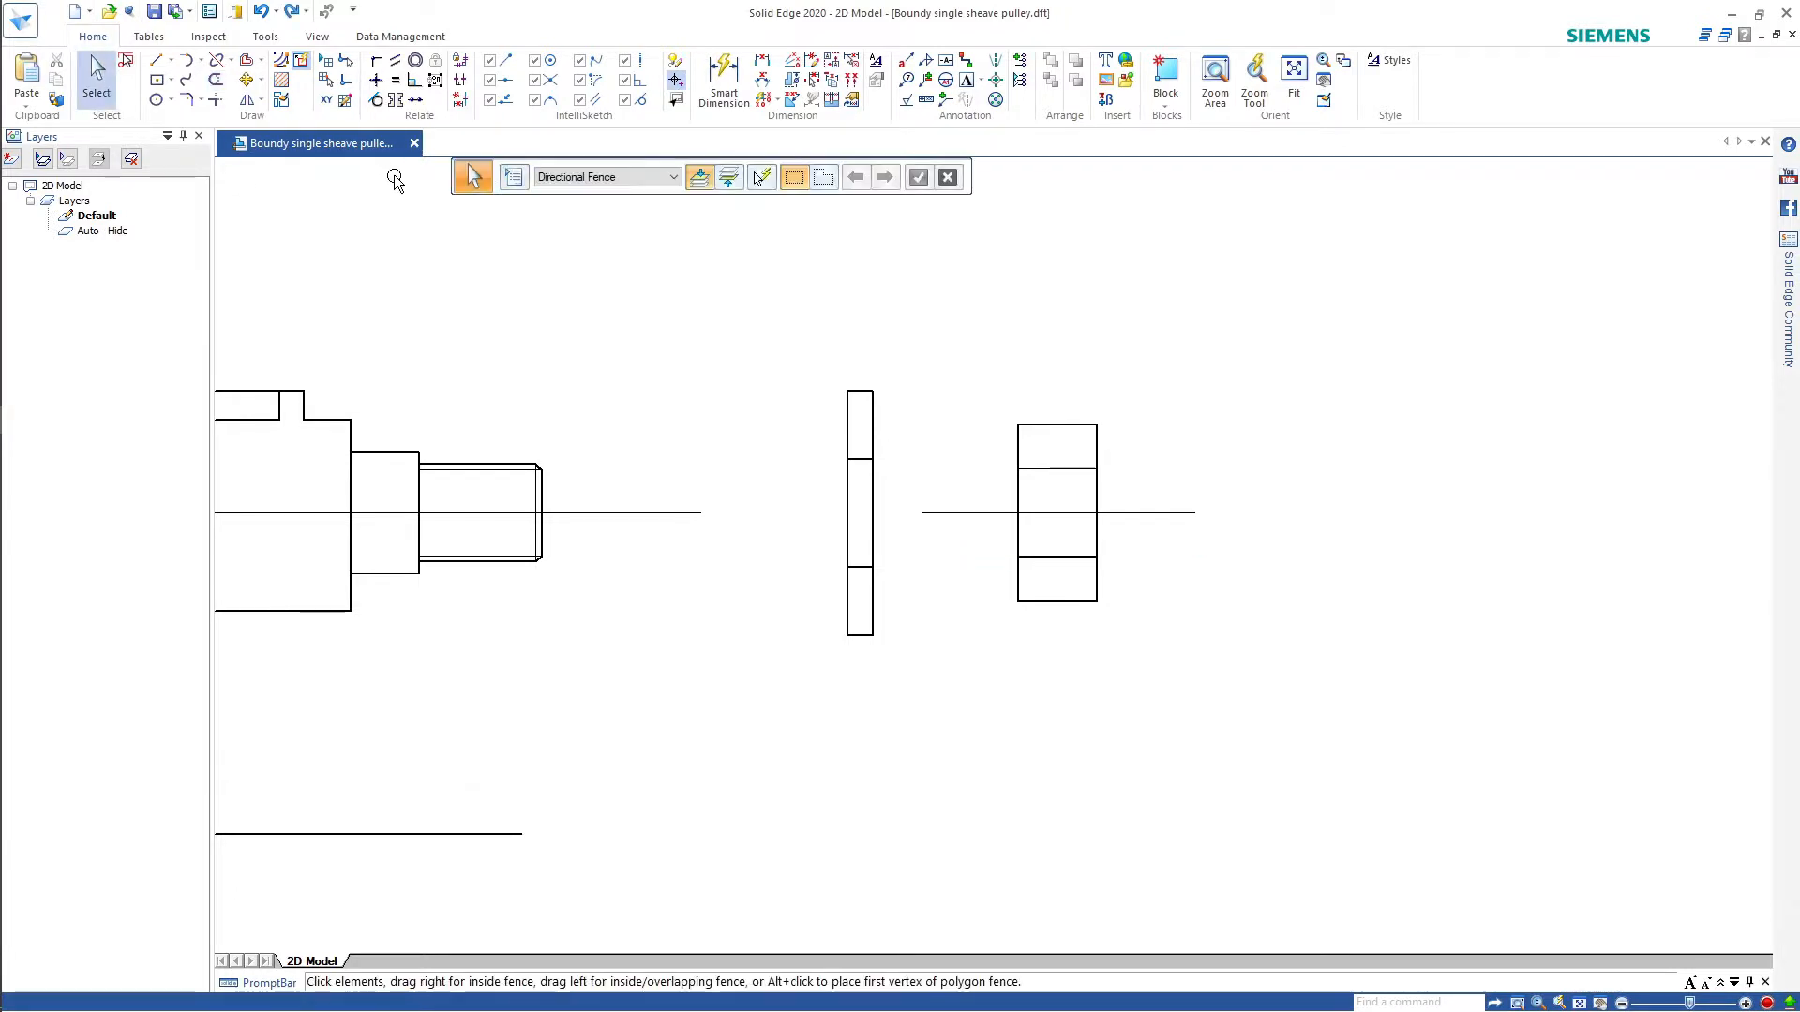
Step: Change the nut's horizontal axis to a dash-dot centreline style
{"action": "left_click", "coordinate": [945, 512]}
{"action": "left_click", "coordinate": [662, 186]}
{"action": "left_click", "coordinate": [688, 234]}
{"action": "left_click", "coordinate": [692, 179]}
{"action": "left_click", "coordinate": [699, 225]}
{"action": "left_click", "coordinate": [1199, 340]}
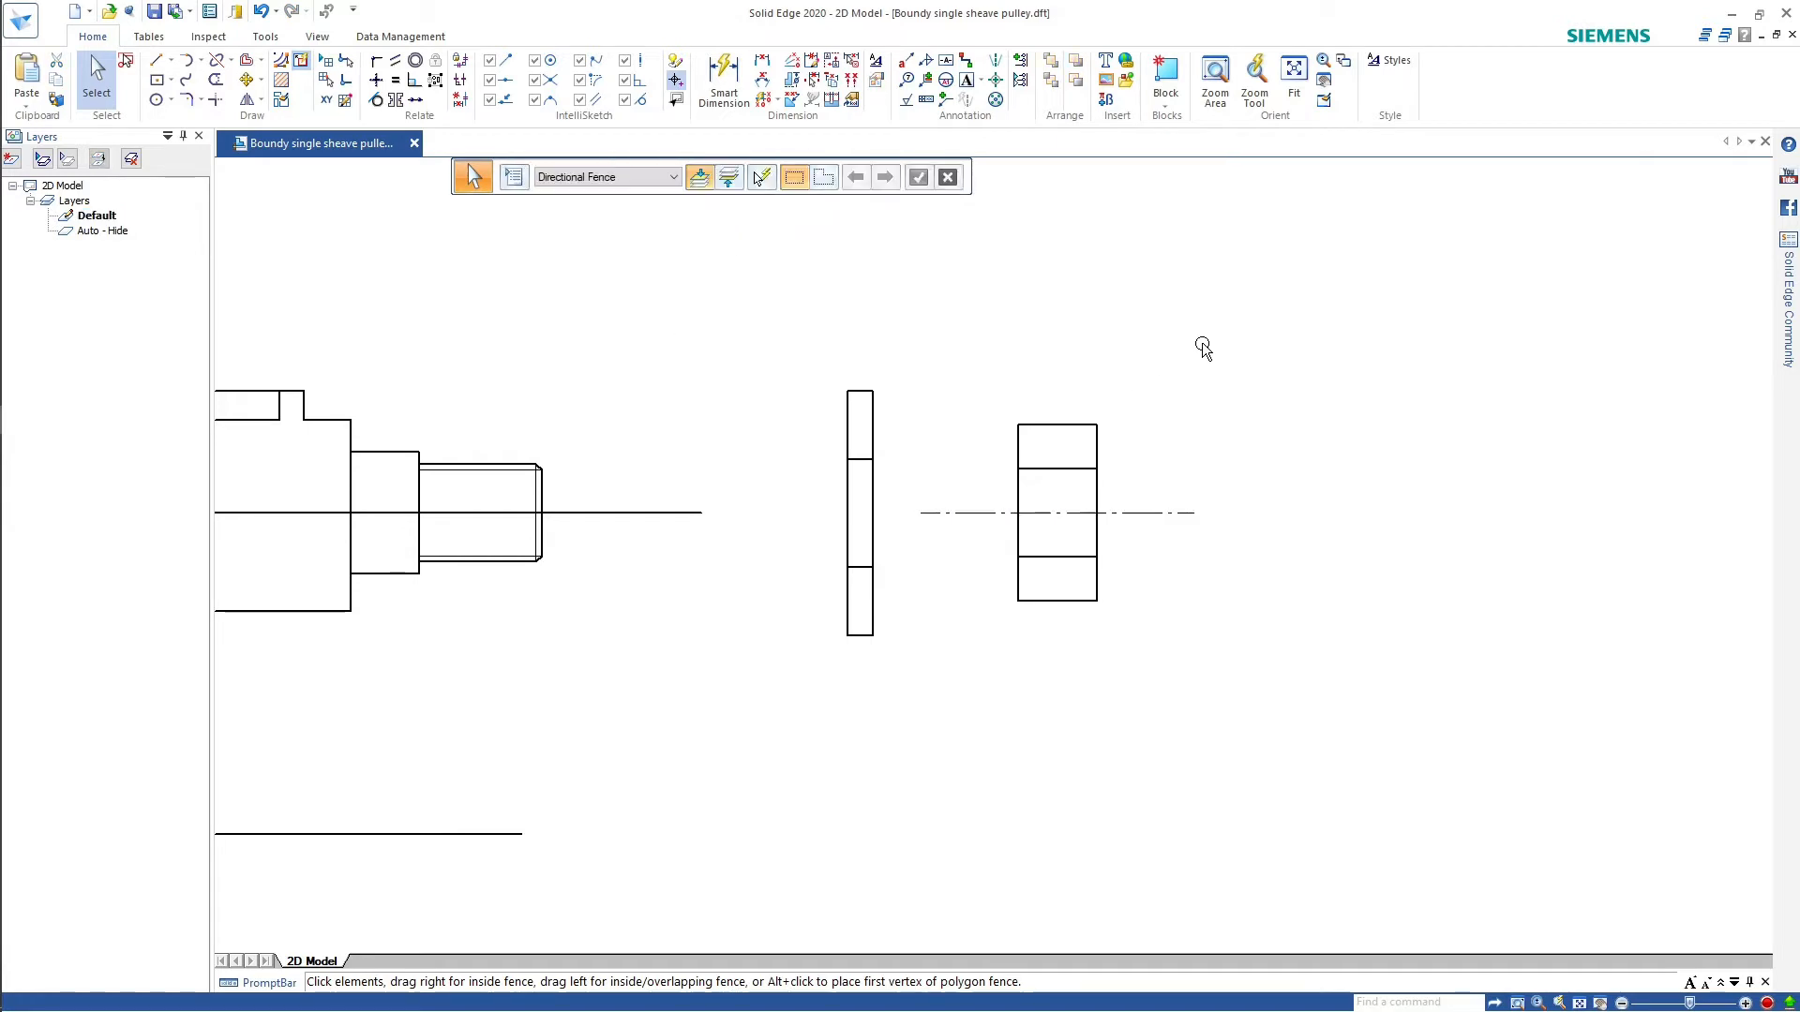
Step: Mirror the washer and nut, including its centreline, about the vertical centreline of the trunnion part, keeping the originals
{"action": "scroll", "coordinate": [559, 546], "scroll_direction": "down", "scroll_amount": 2}
{"action": "scroll", "coordinate": [563, 549], "scroll_direction": "down", "scroll_amount": 2}
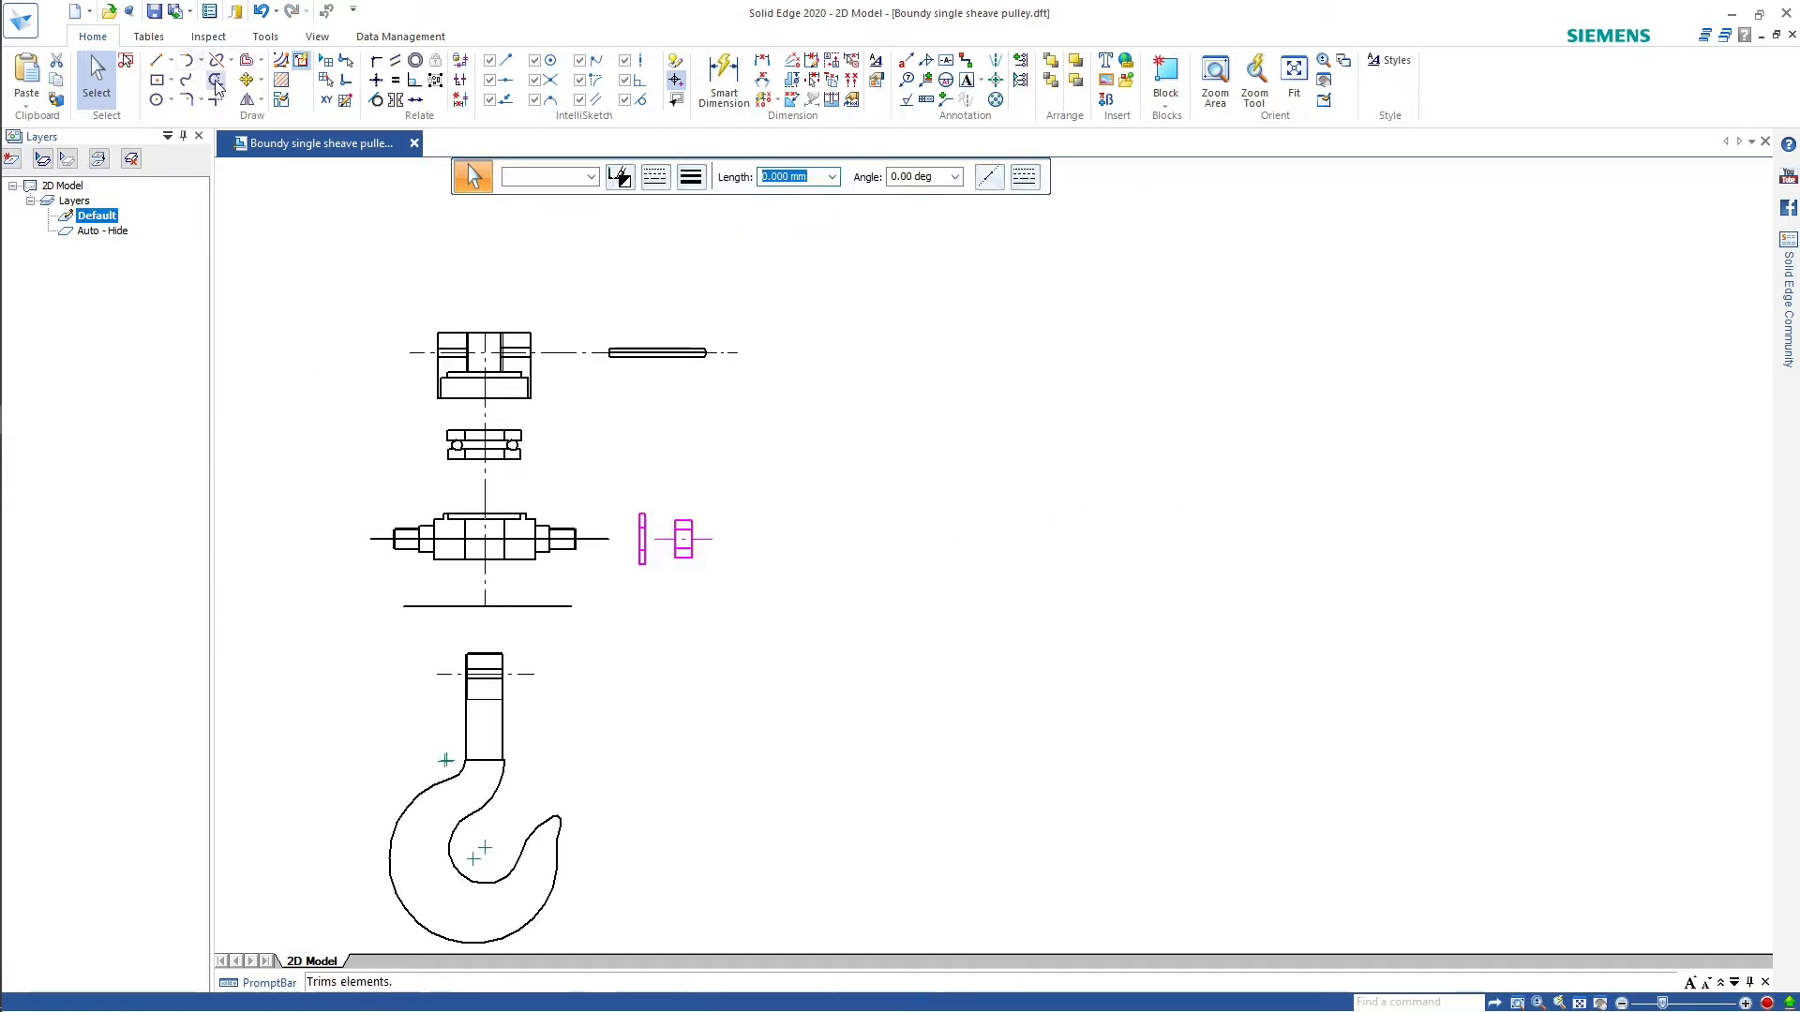
{"action": "left_click", "coordinate": [252, 101]}
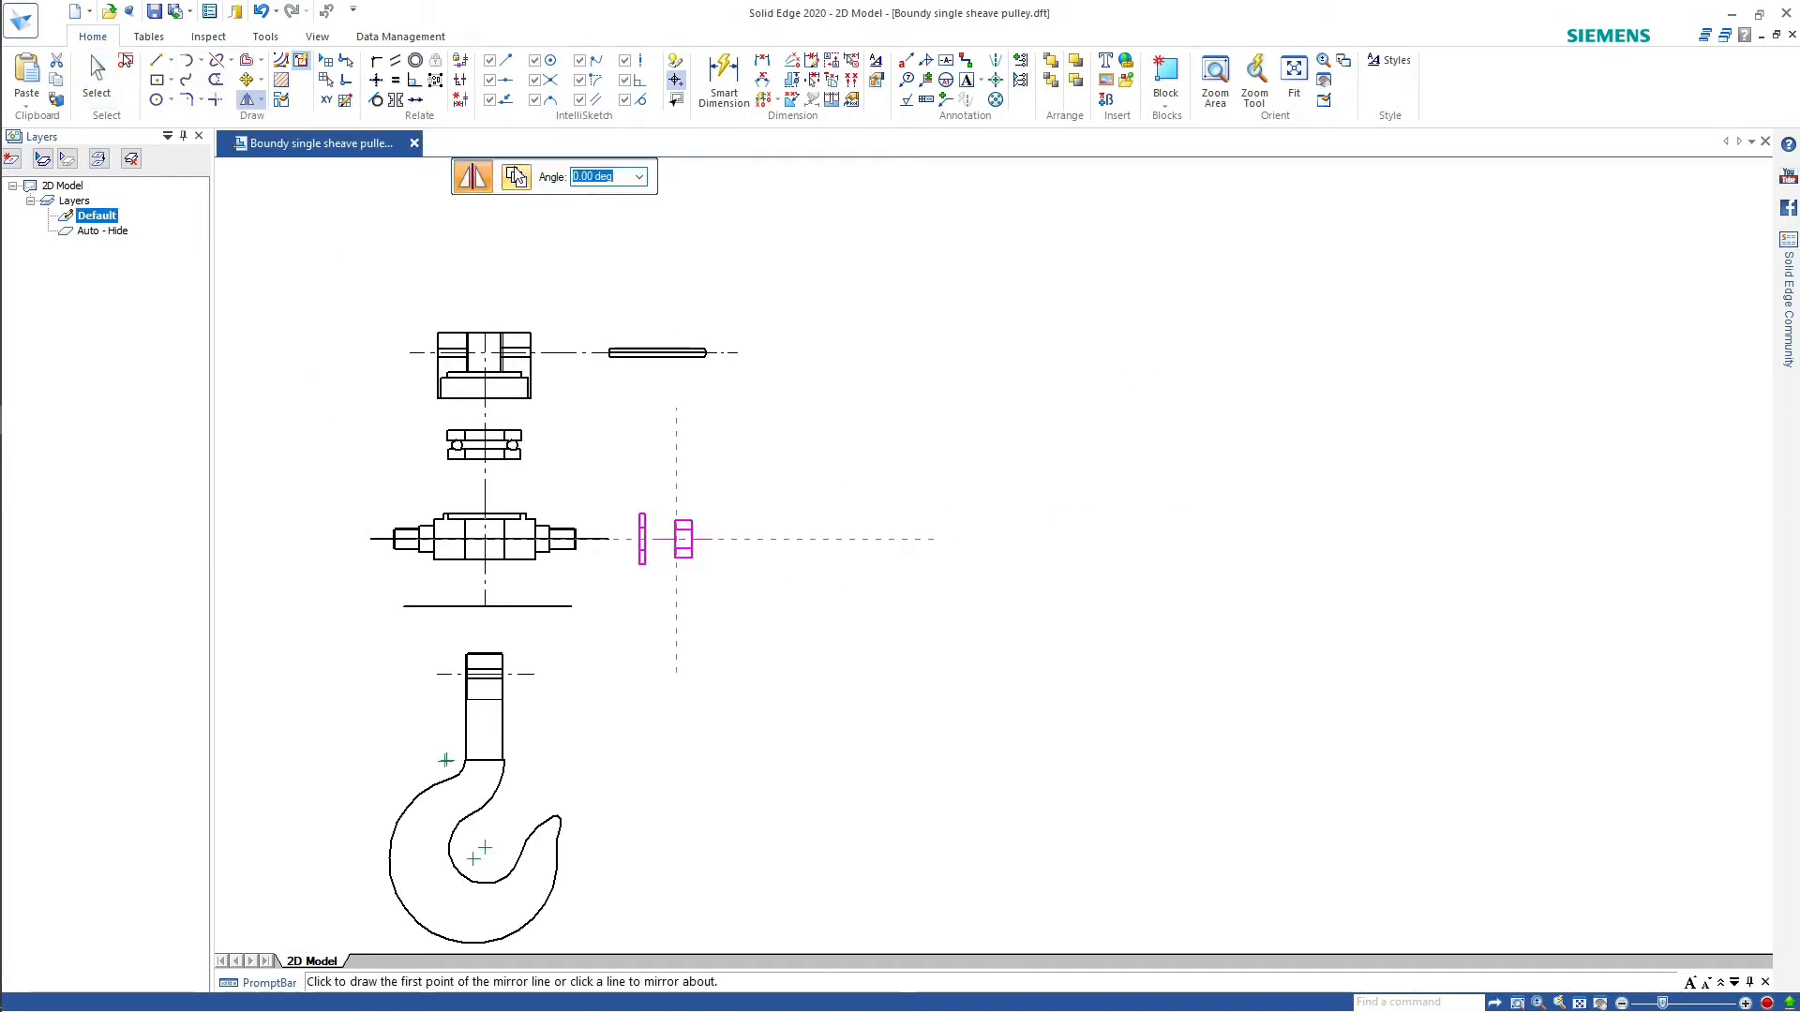
{"action": "left_click", "coordinate": [487, 494]}
{"action": "key", "text": "Escape"}
{"action": "scroll", "coordinate": [756, 482], "scroll_direction": "down", "scroll_amount": 2}
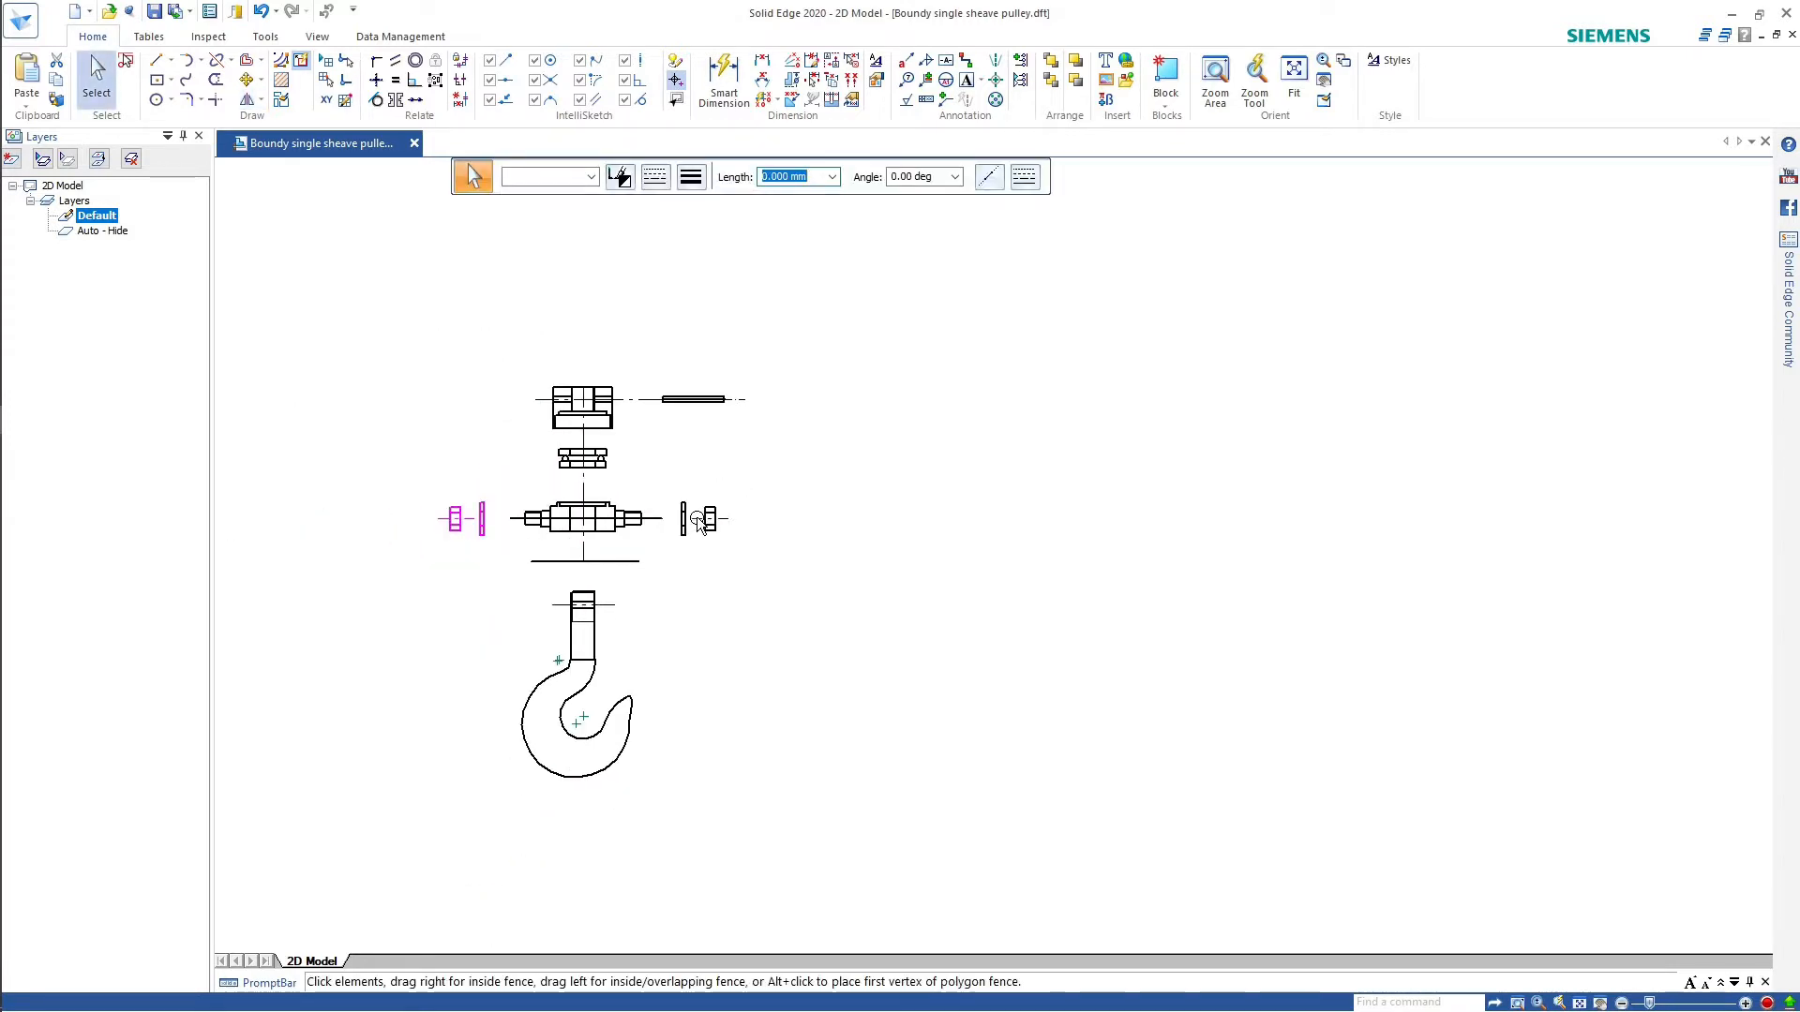
Step: Delete the leftover horizontal line between the trunnion part and the hook
{"action": "scroll", "coordinate": [628, 431], "scroll_direction": "up", "scroll_amount": 3}
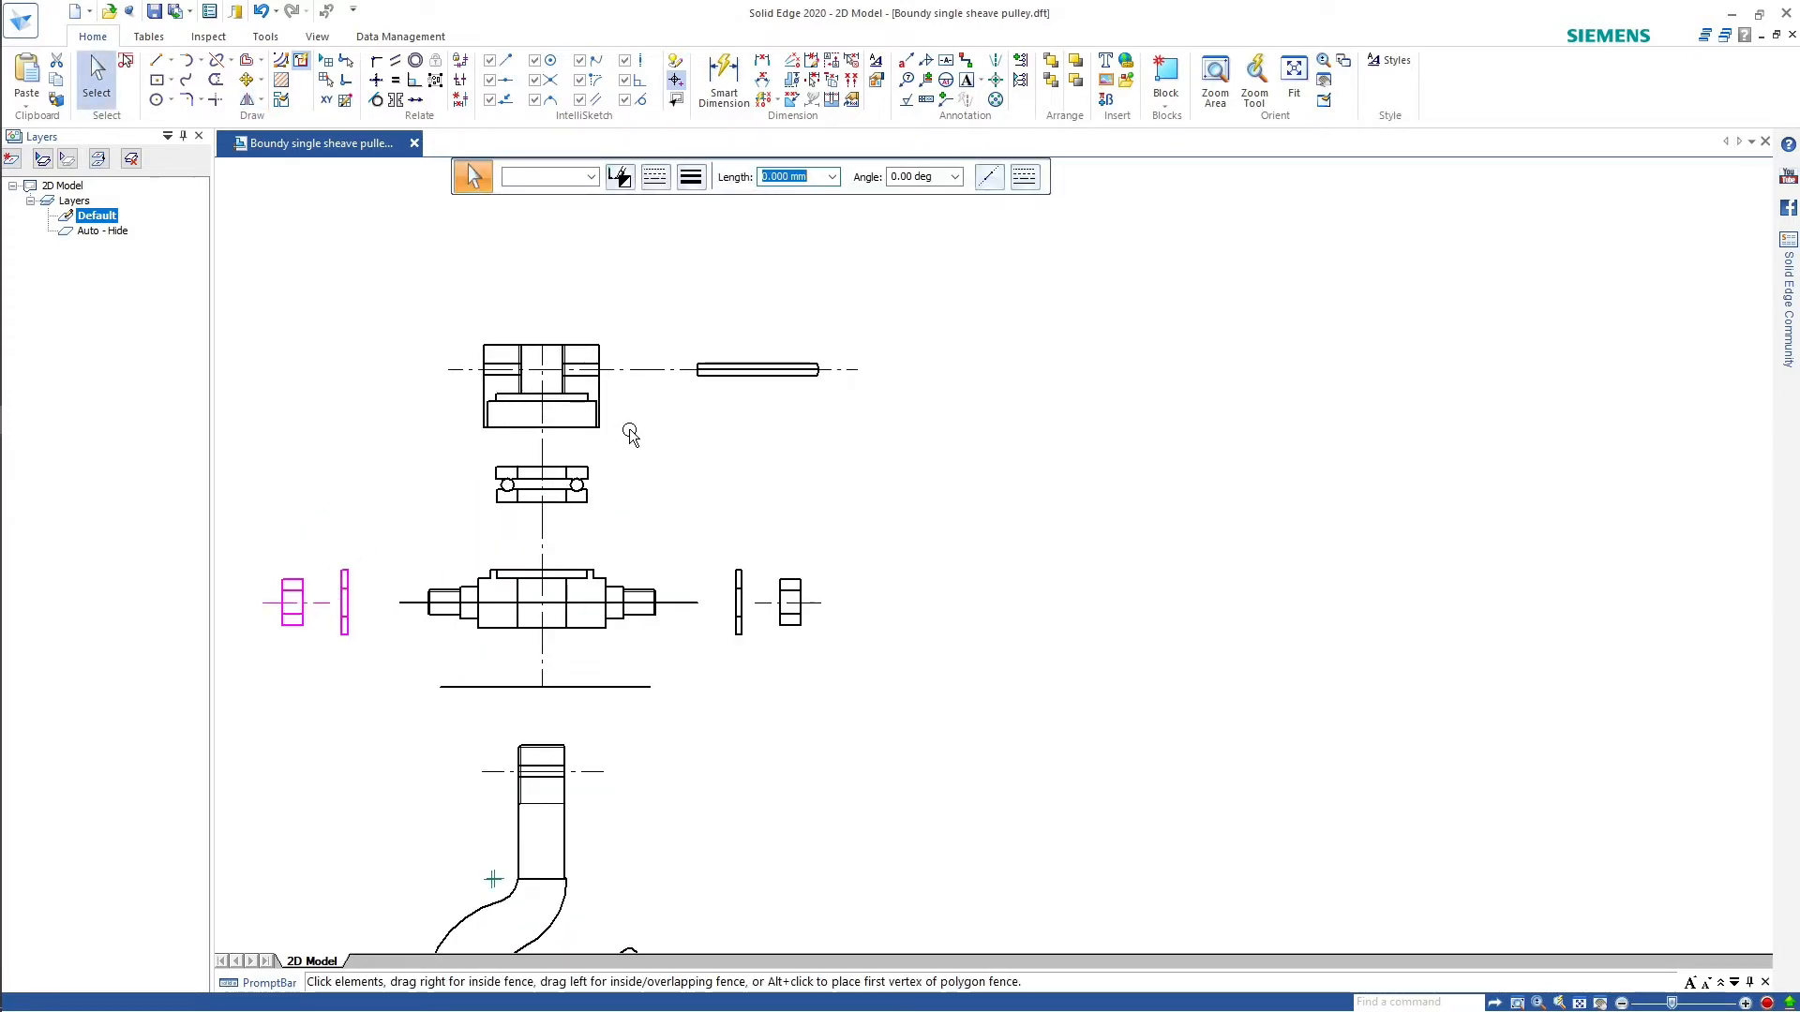
{"action": "scroll", "coordinate": [643, 450], "scroll_direction": "down", "scroll_amount": 3}
{"action": "key", "text": "Escape"}
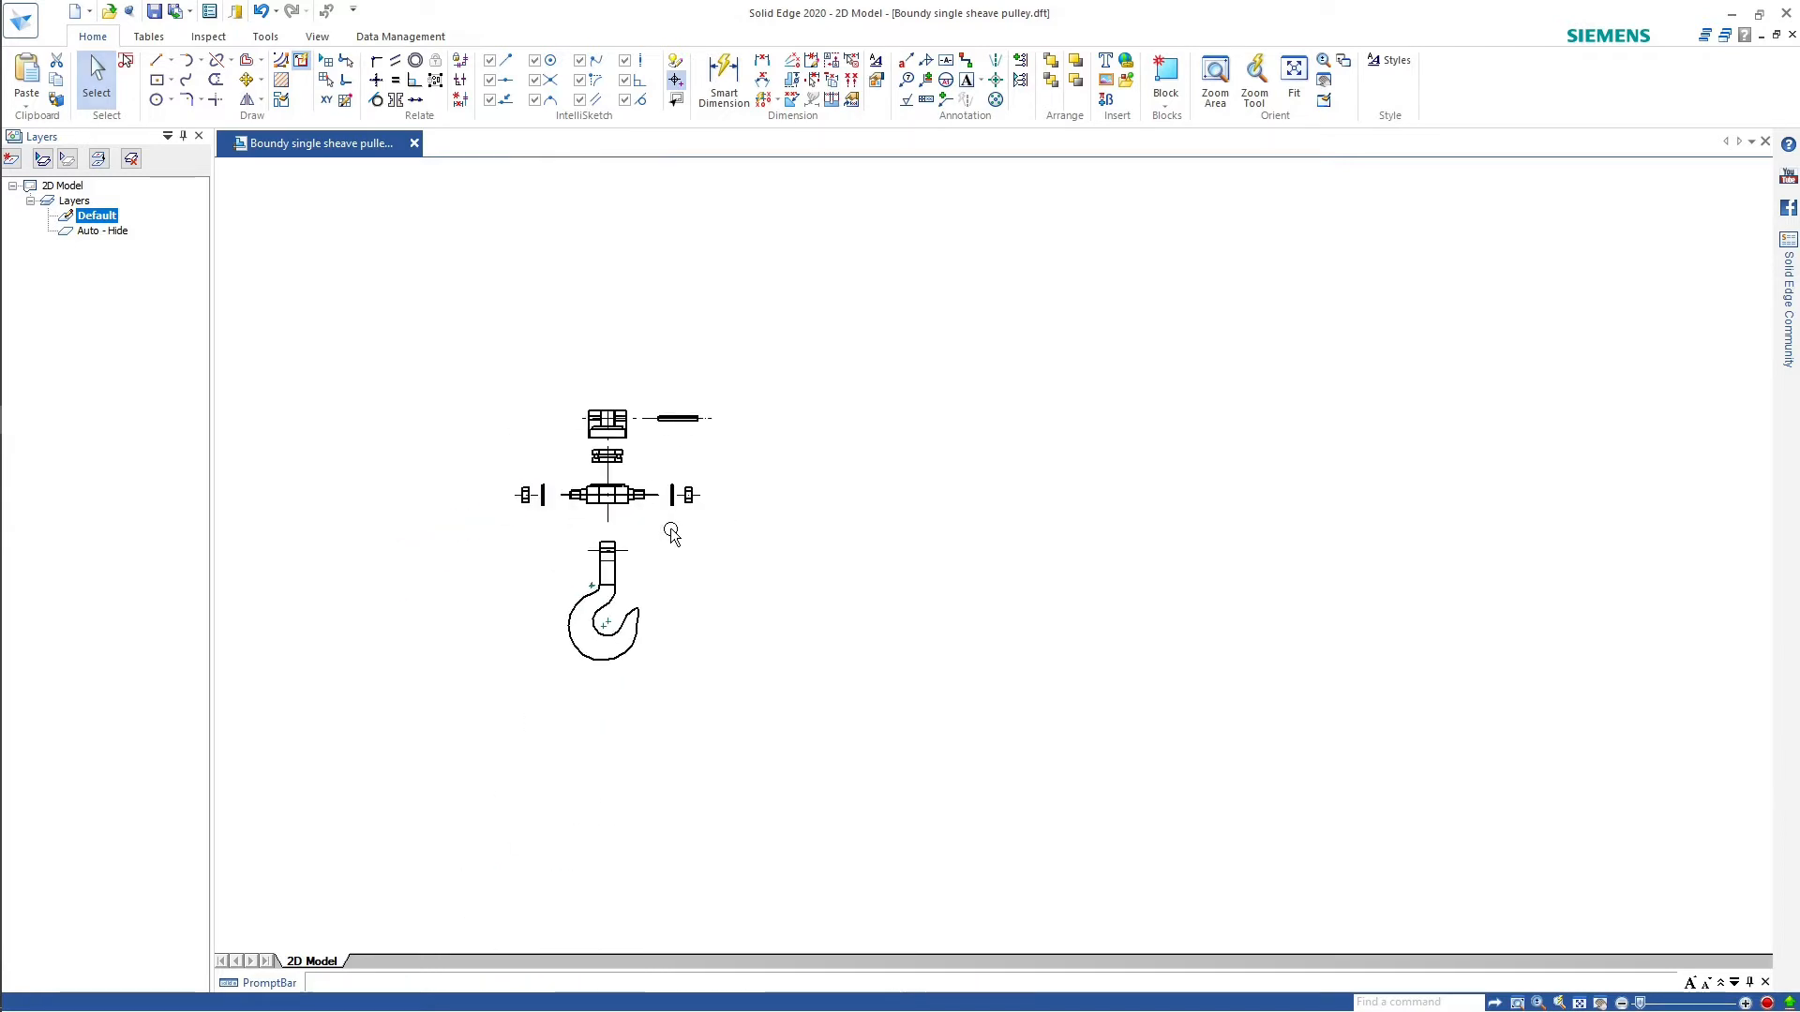
{"action": "scroll", "coordinate": [645, 523], "scroll_direction": "up", "scroll_amount": 3}
{"action": "scroll", "coordinate": [634, 501], "scroll_direction": "up", "scroll_amount": 1}
{"action": "scroll", "coordinate": [631, 498], "scroll_direction": "down", "scroll_amount": 4}
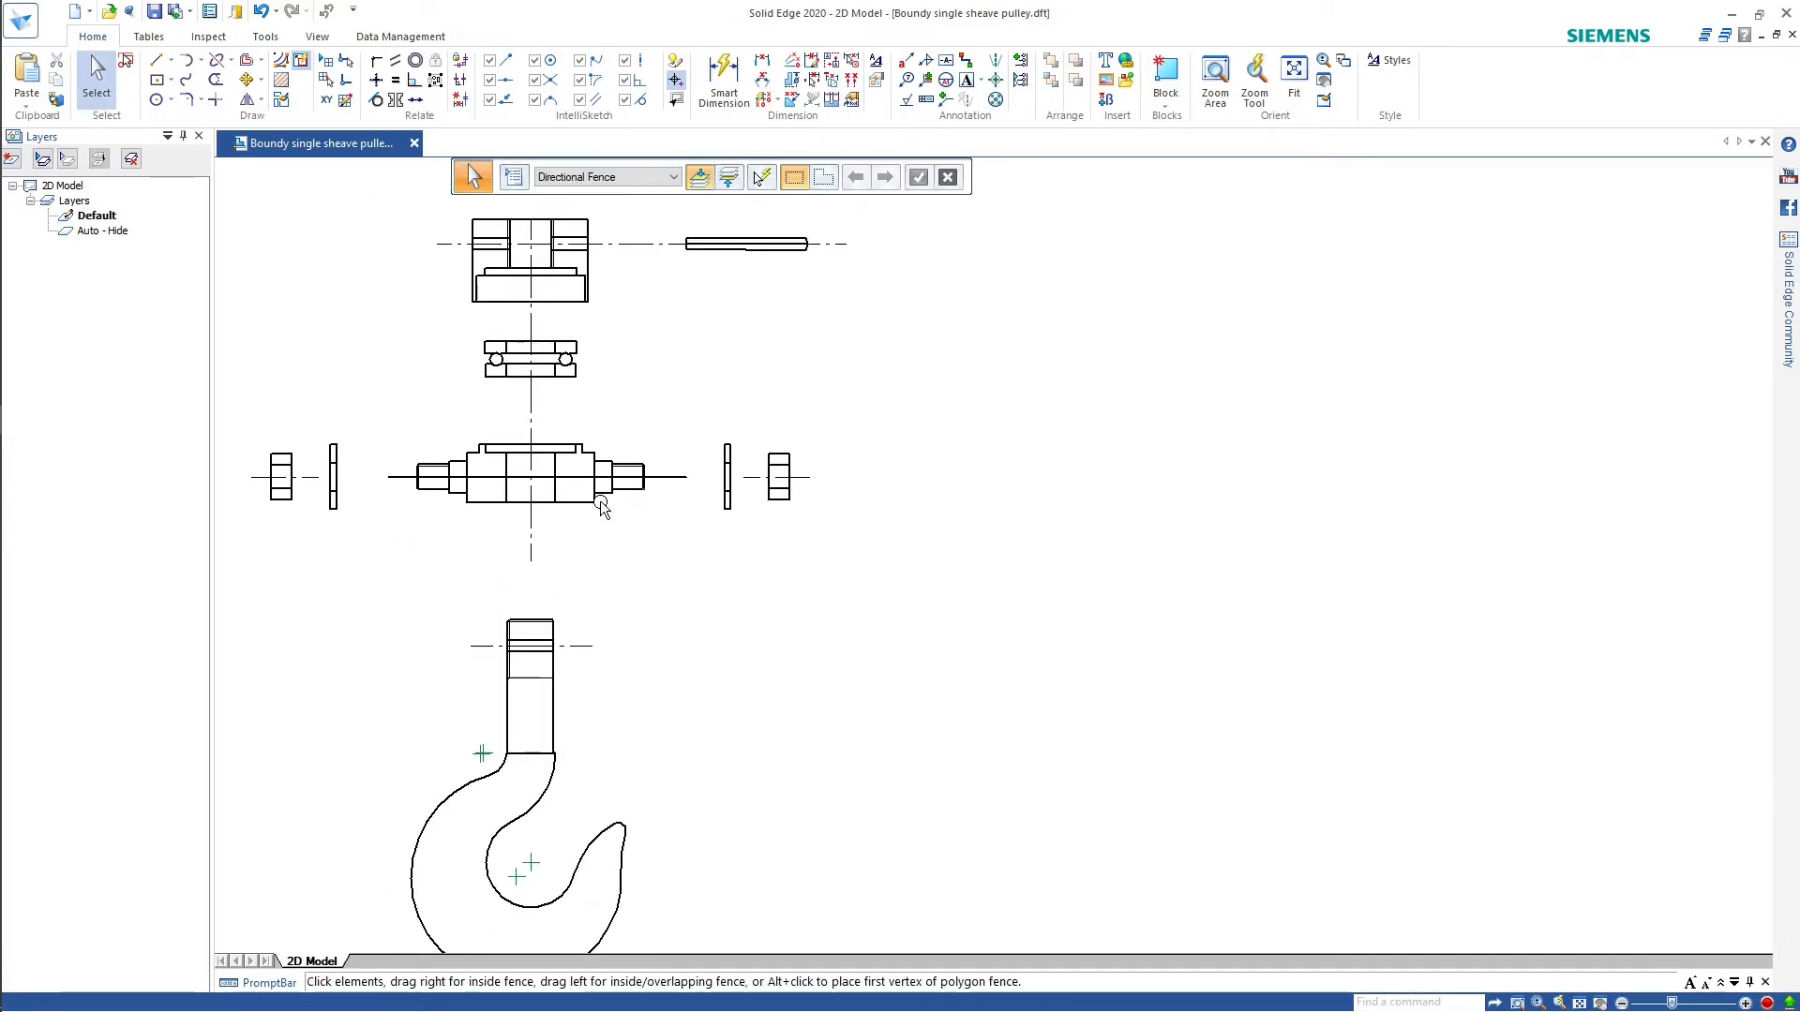
{"action": "scroll", "coordinate": [403, 360], "scroll_direction": "up", "scroll_amount": 2}
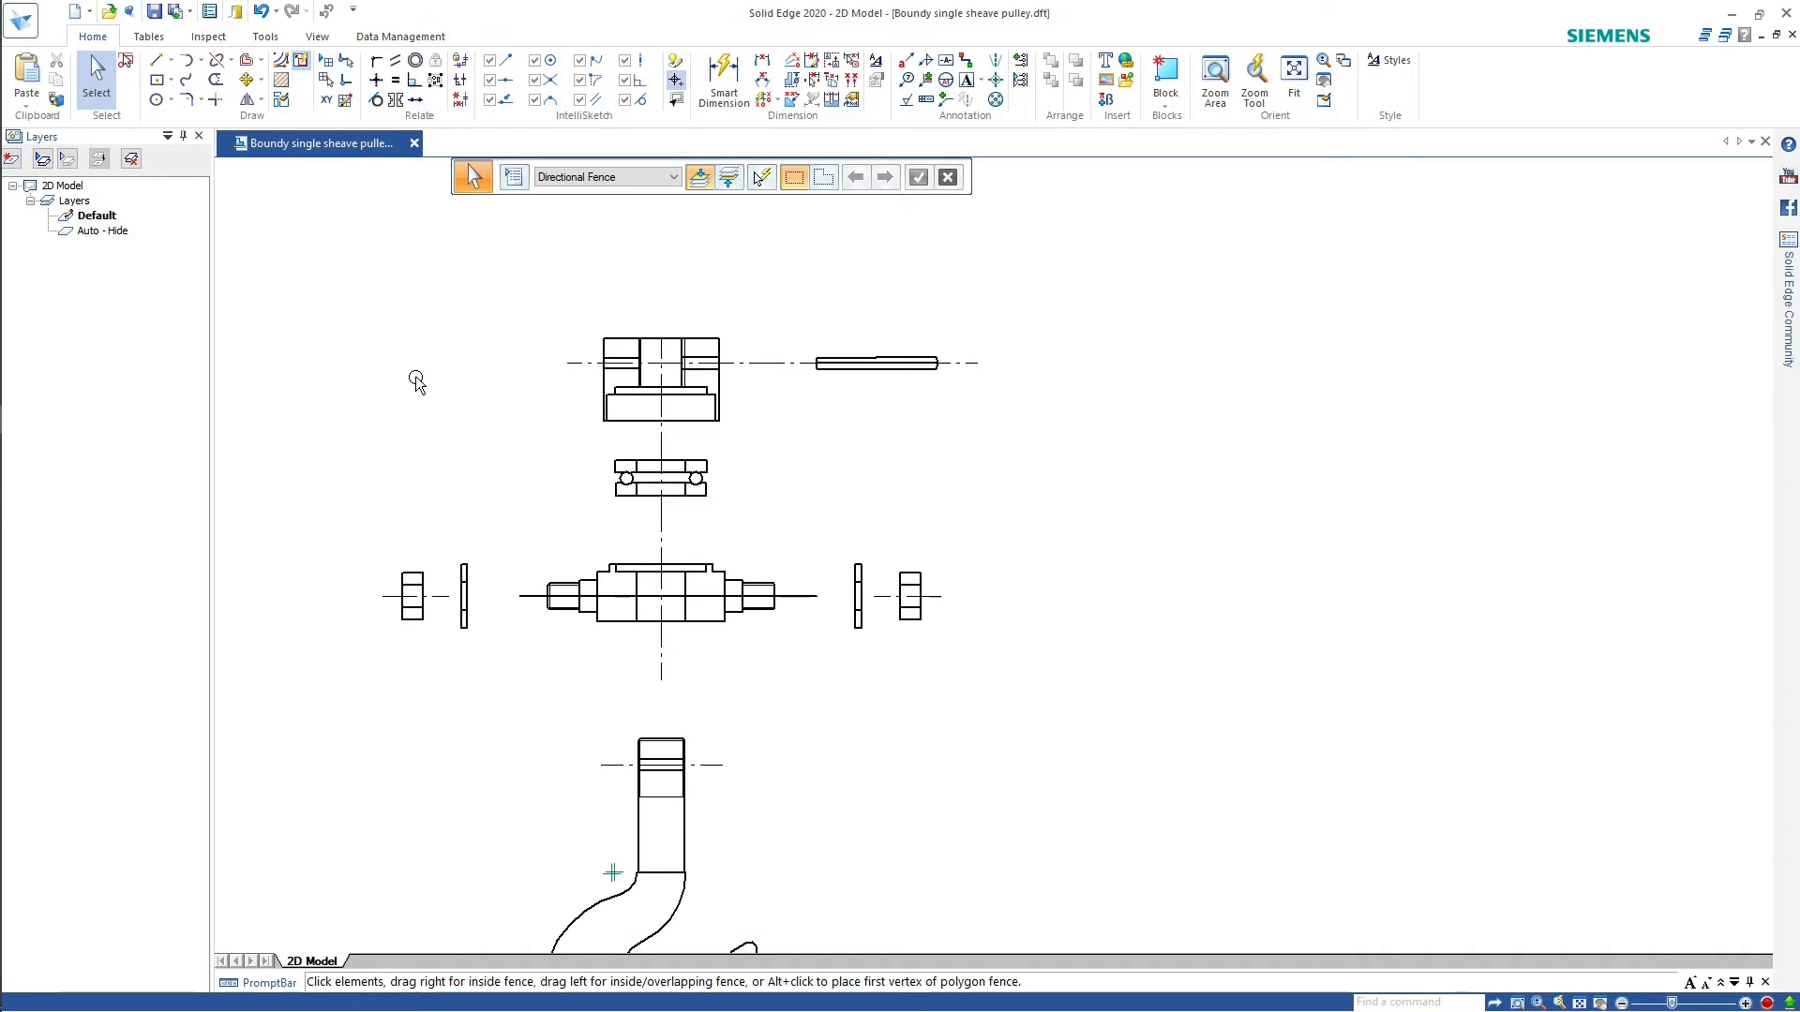
{"action": "scroll", "coordinate": [411, 380], "scroll_direction": "down", "scroll_amount": 2}
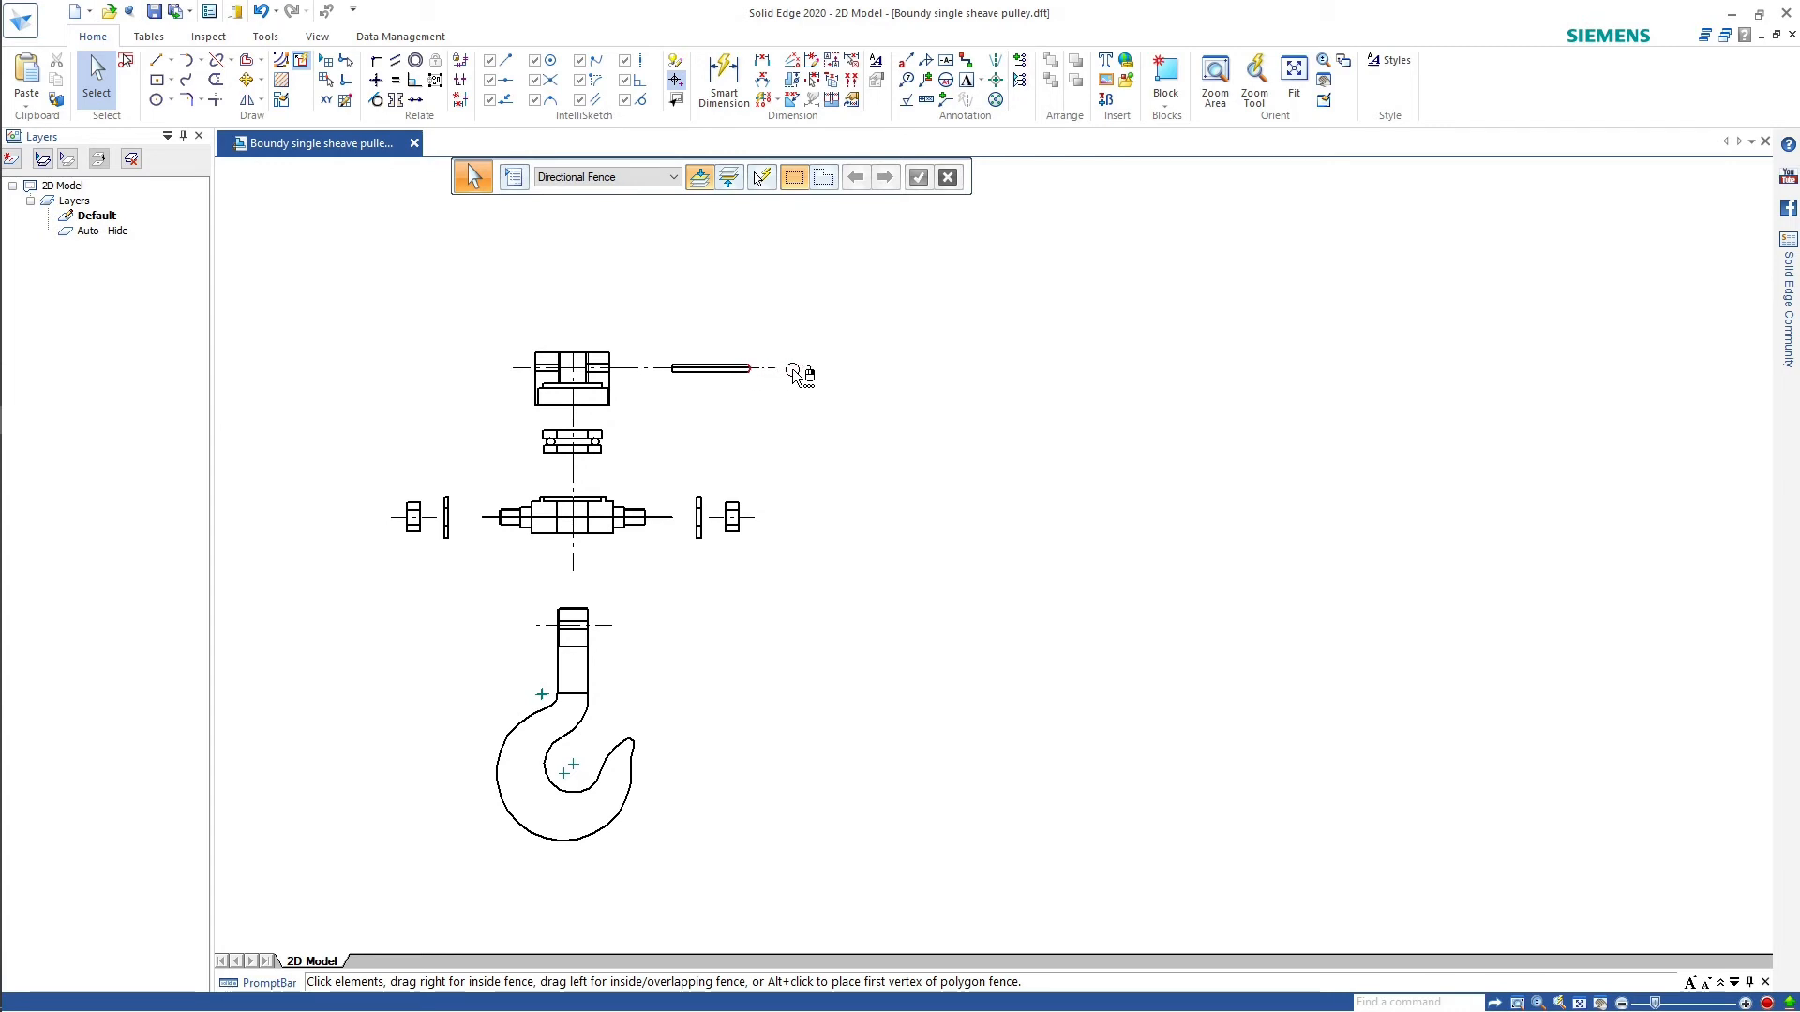
{"action": "scroll", "coordinate": [731, 426], "scroll_direction": "down", "scroll_amount": 5}
{"action": "scroll", "coordinate": [688, 310], "scroll_direction": "up", "scroll_amount": 4}
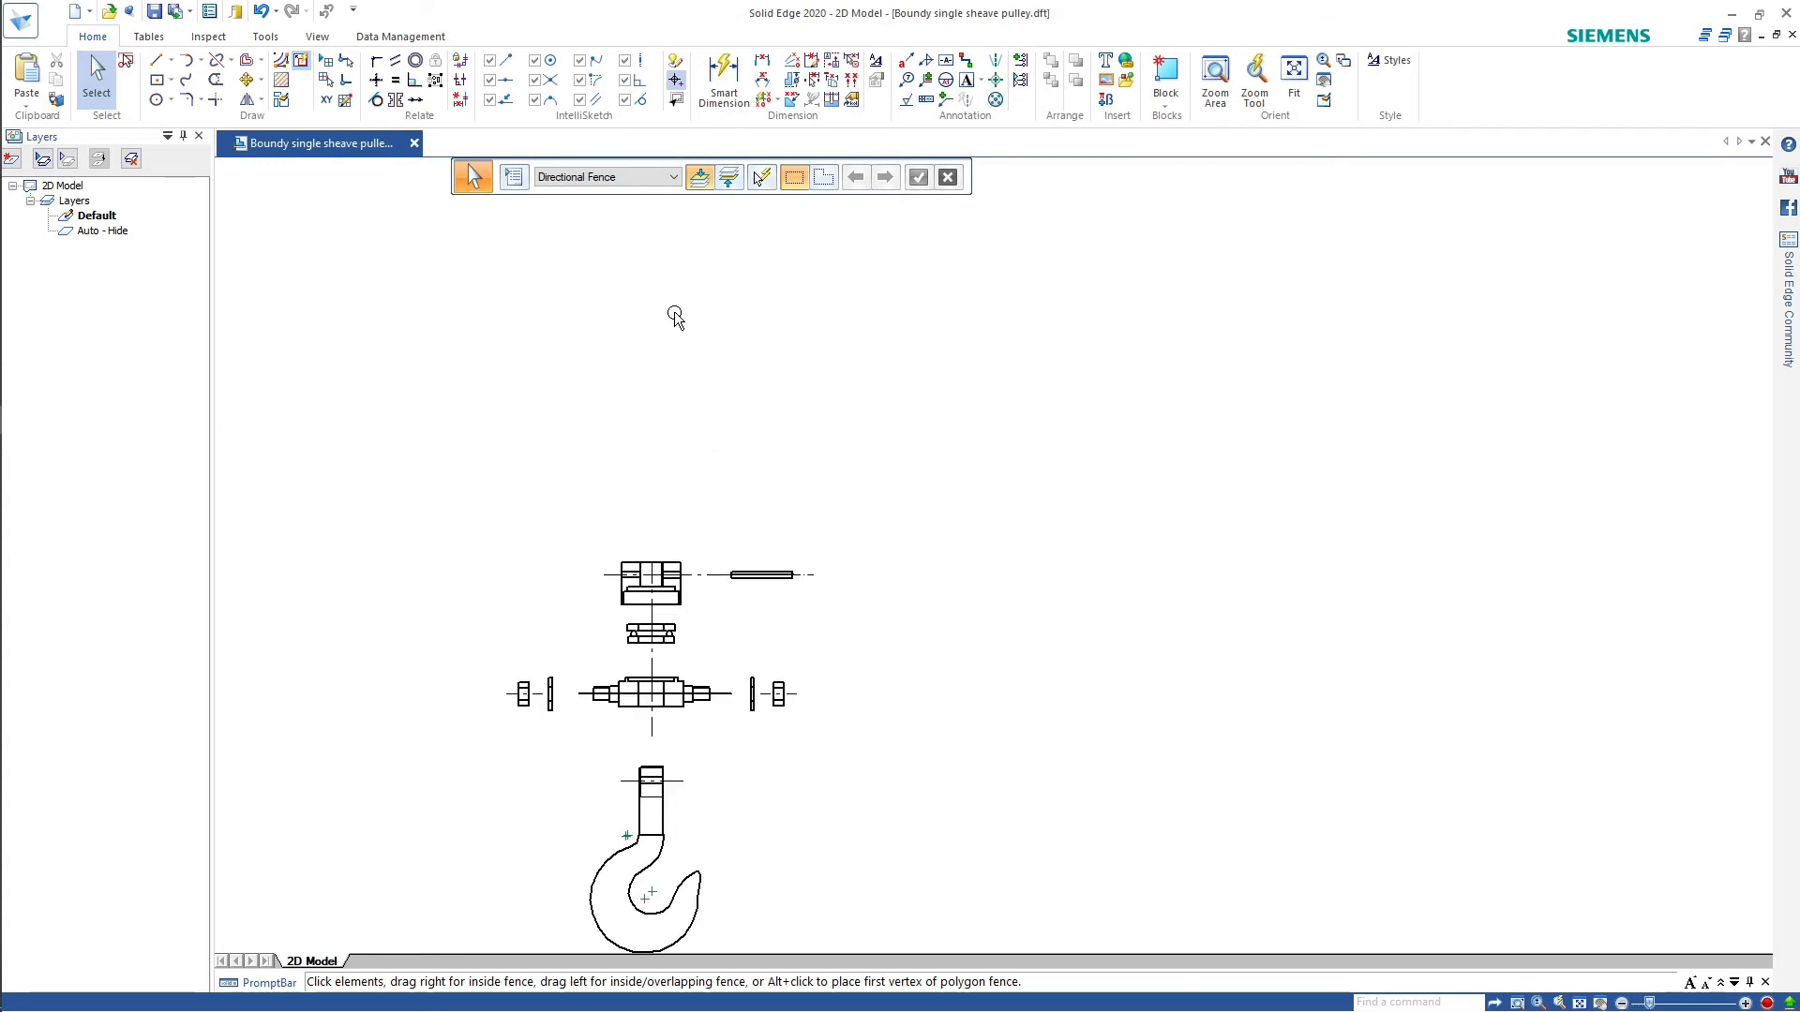